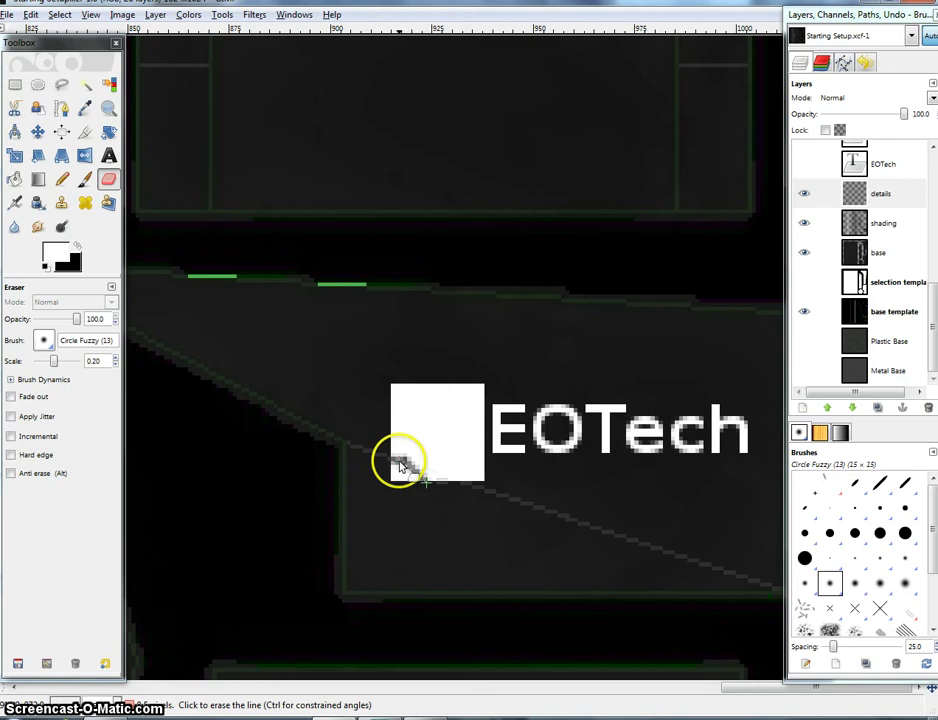
- Erase three concentric curved bands across the white square beside the EOTech lettering to form the logo's signal arcs
left_click_drag(414, 471, 394, 454)
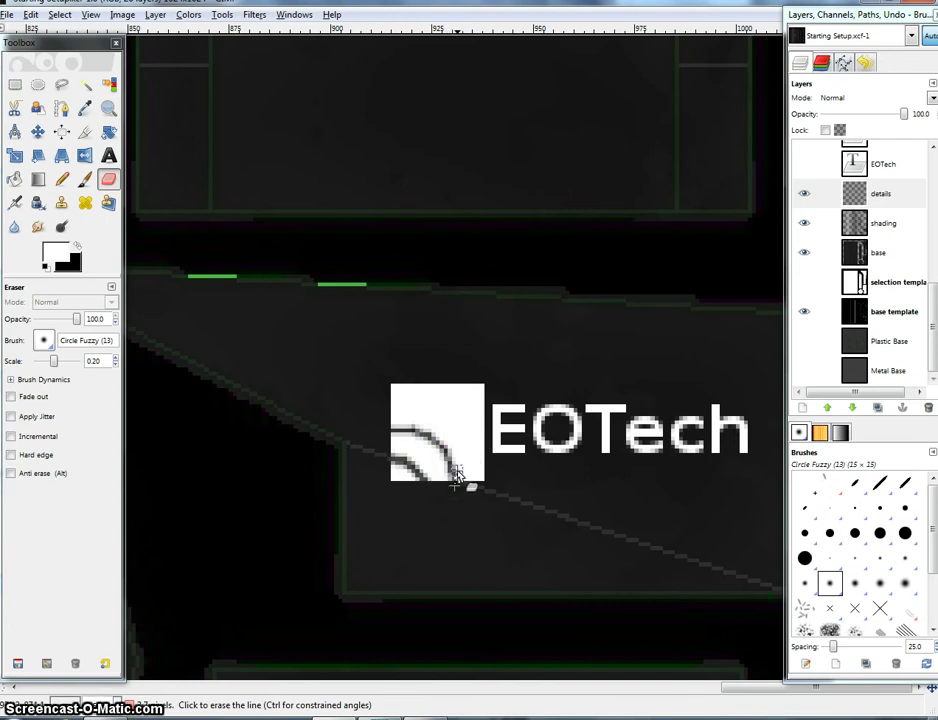
left_click(452, 462, "shift")
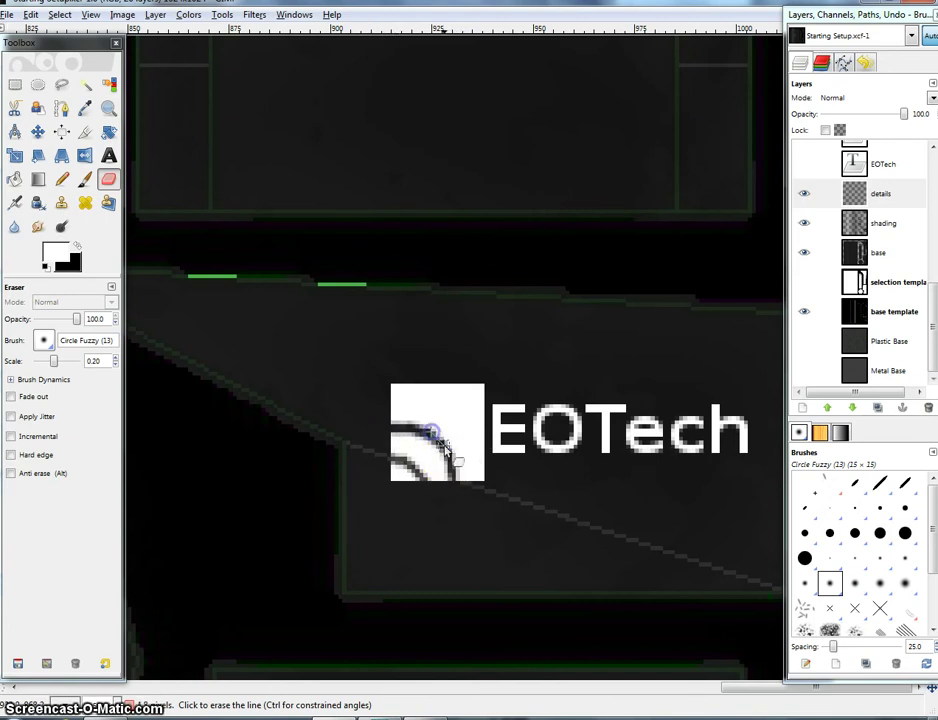
left_click(381, 411)
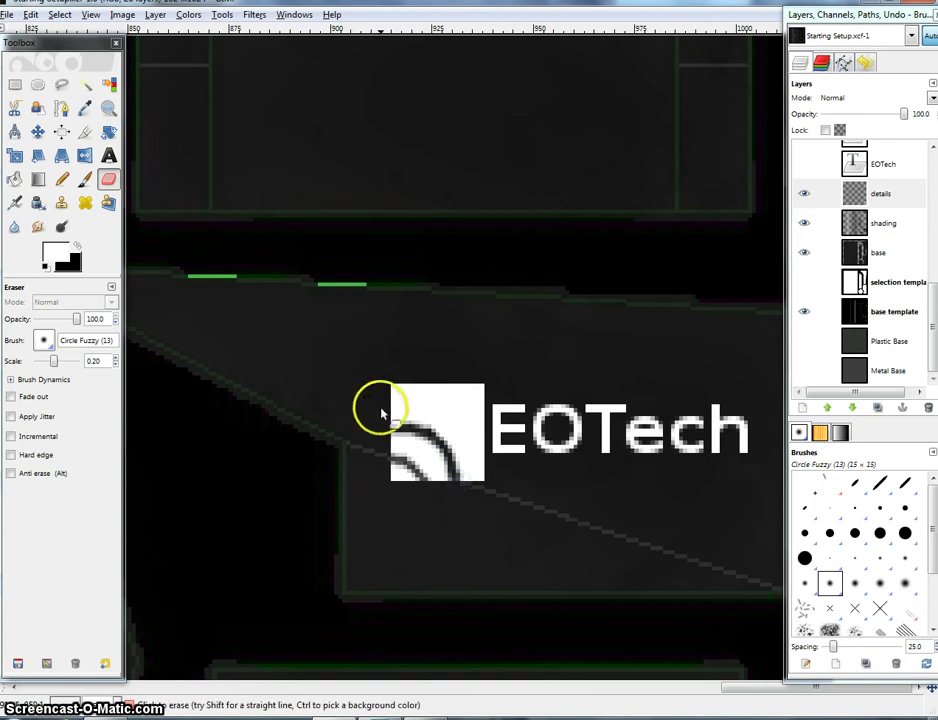
key("shift")
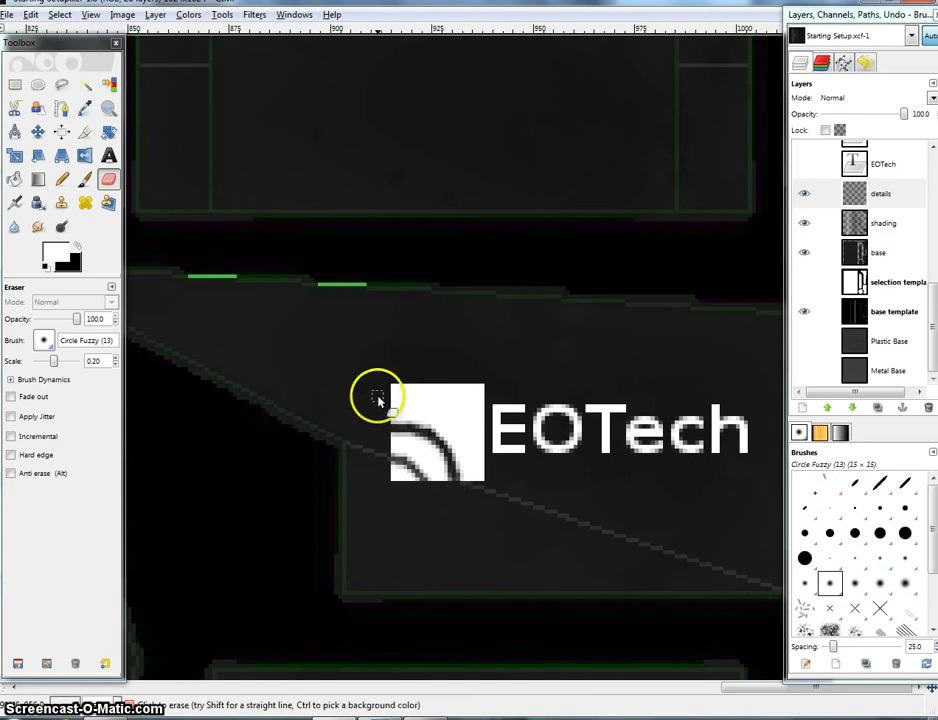
left_click(412, 396, "shift")
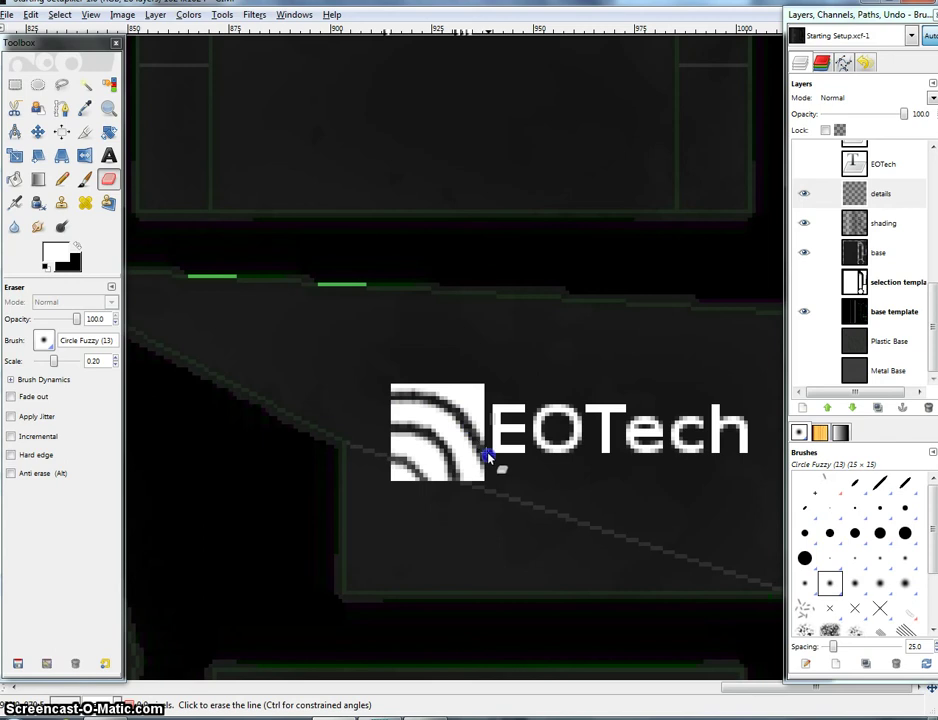
left_click(446, 408, "shift")
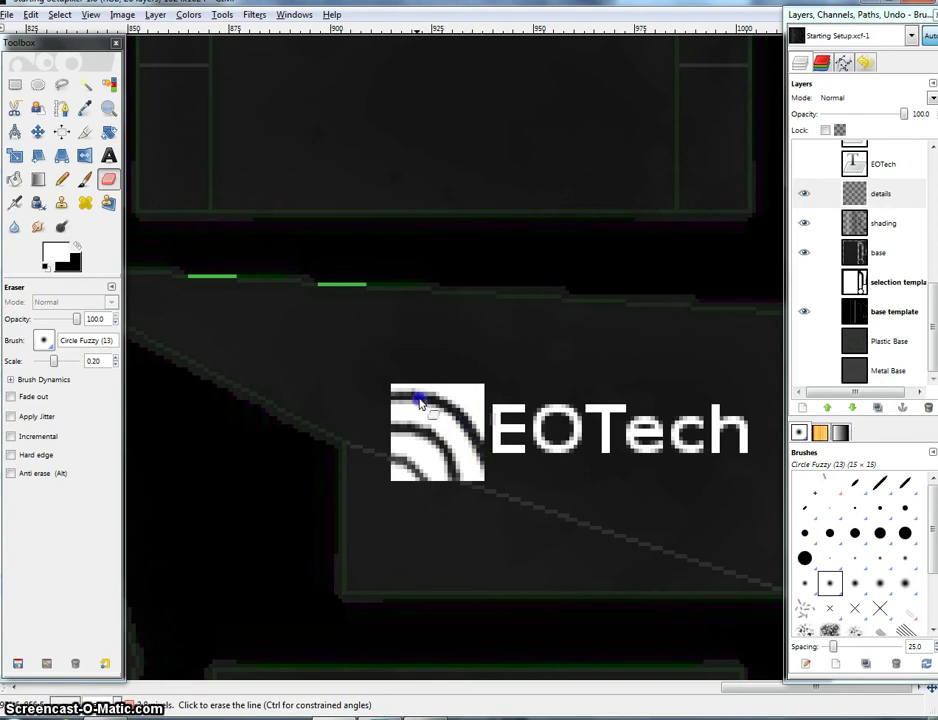
left_click_drag(383, 398, 369, 400)
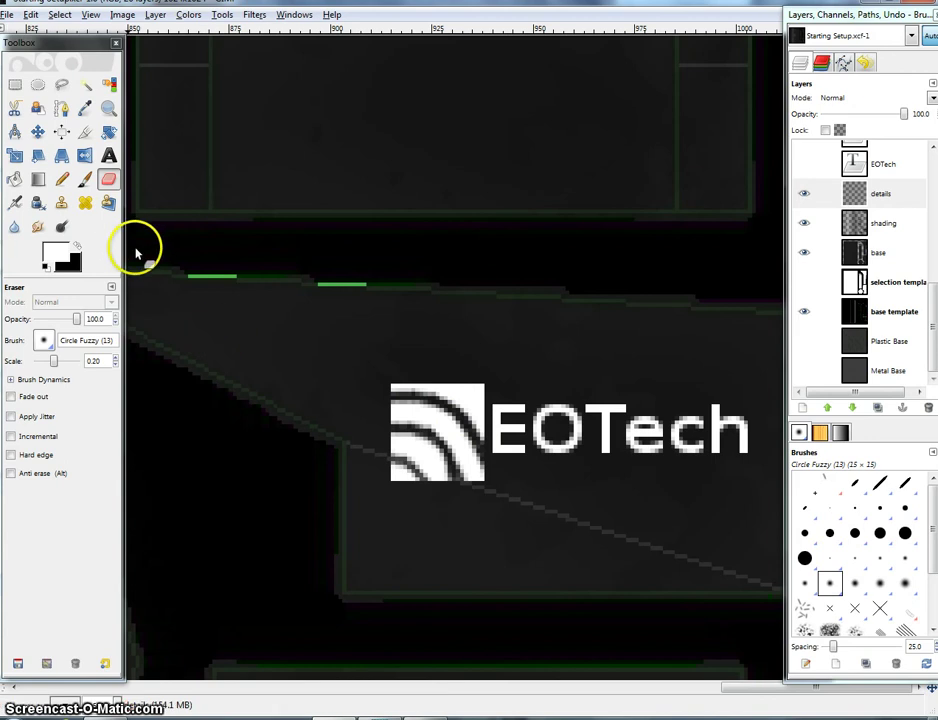
left_click_drag(578, 422, 556, 429)
scroll(556, 427, "down", 7)
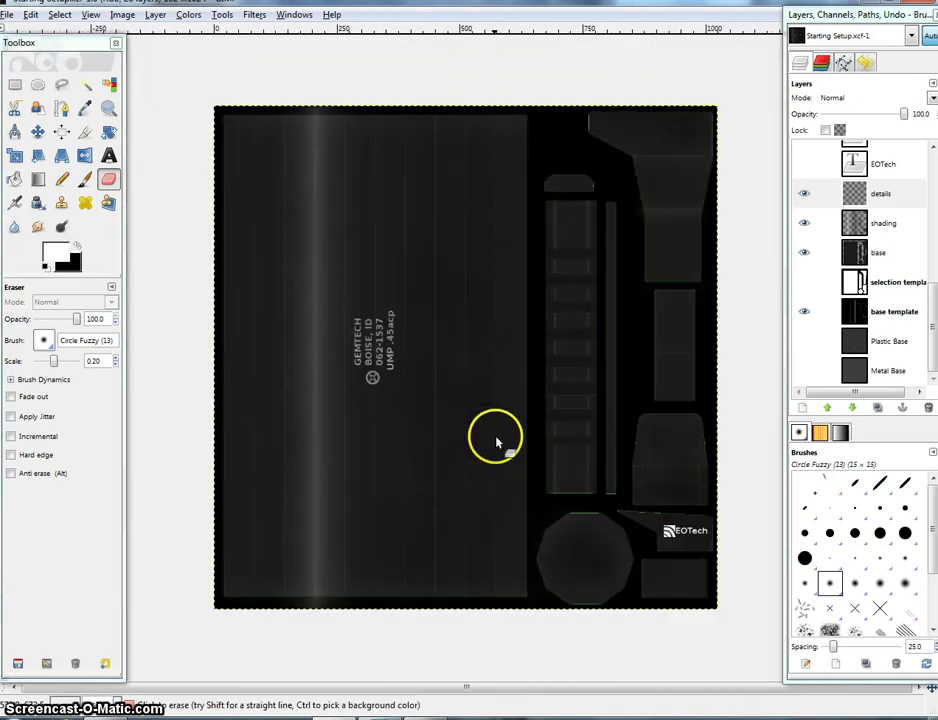
- Clean up and darken the three arcs in the EOTech logo square with further small eraser strokes along the curves
scroll(383, 376, "up", 6)
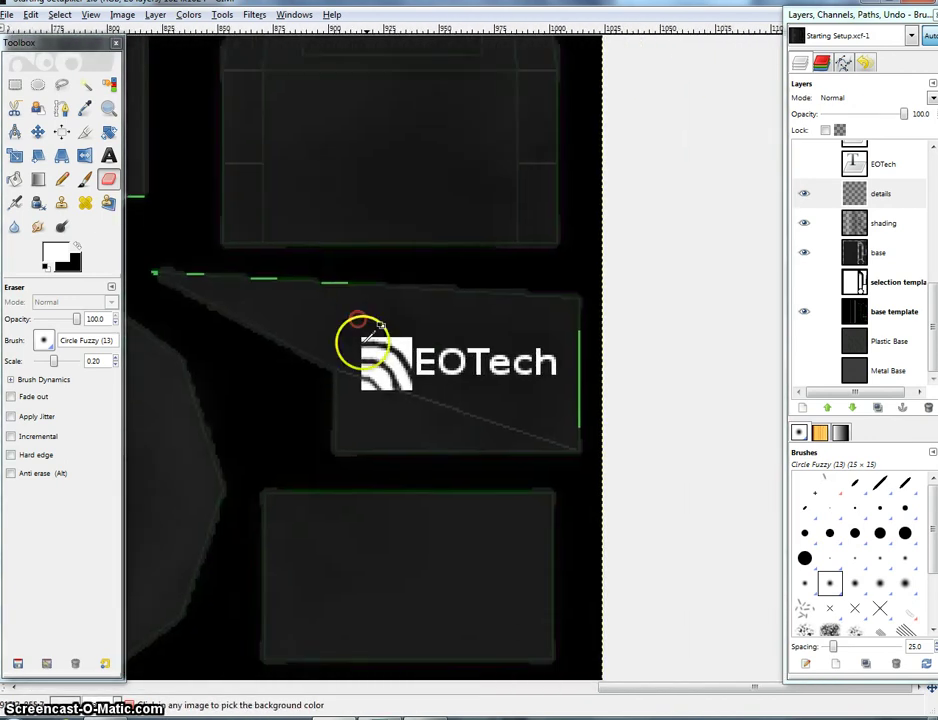
scroll(383, 376, "up", 1)
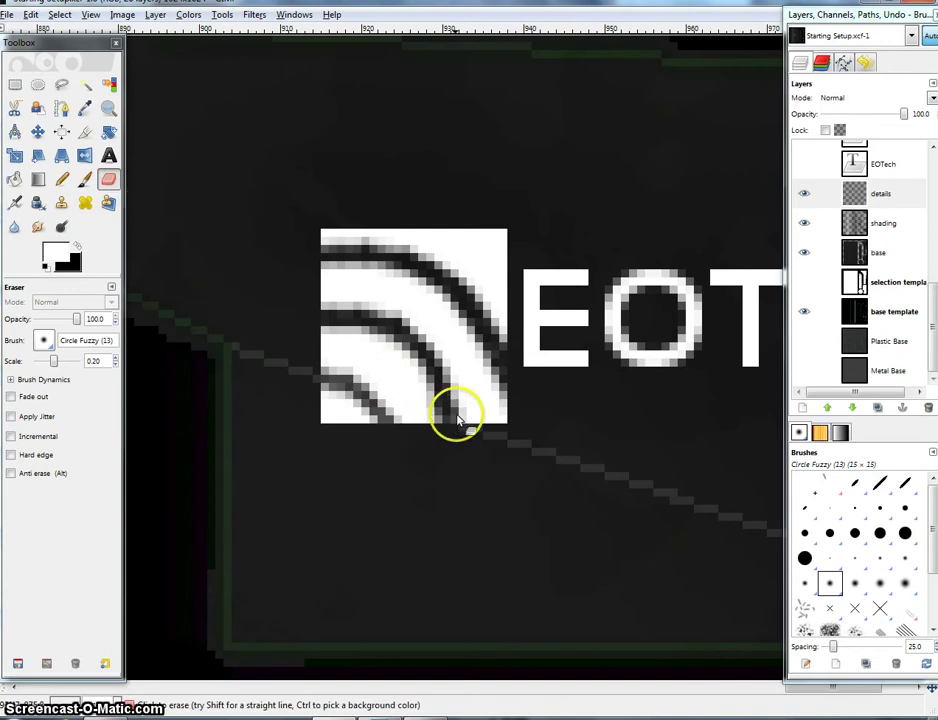
left_click(394, 252)
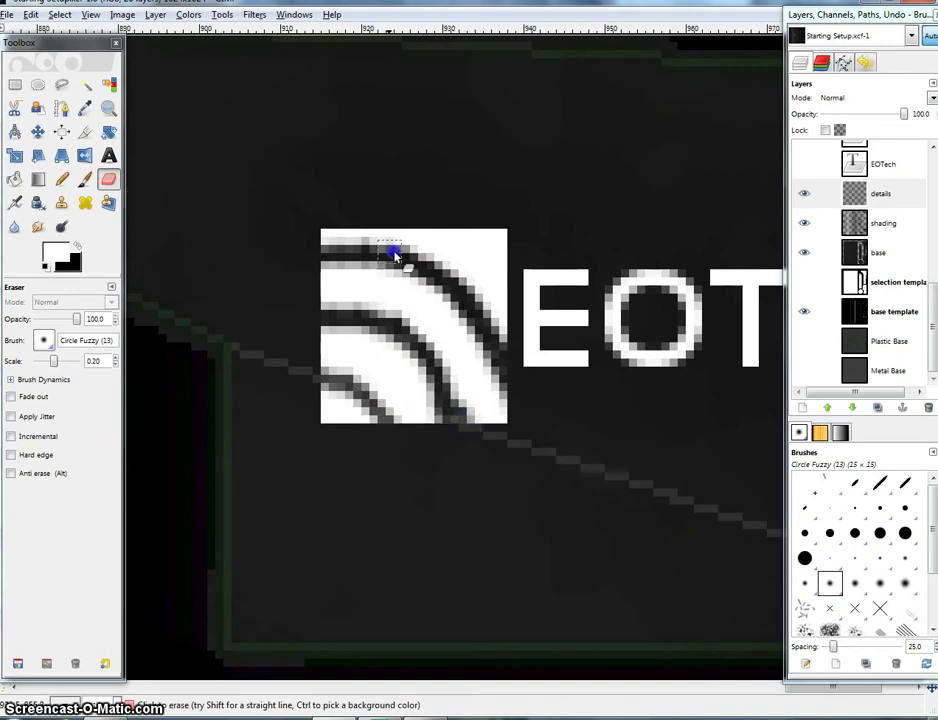
mouse_move(383, 347)
left_mouse_down()
mouse_move(340, 400)
mouse_move(322, 376)
left_mouse_up()
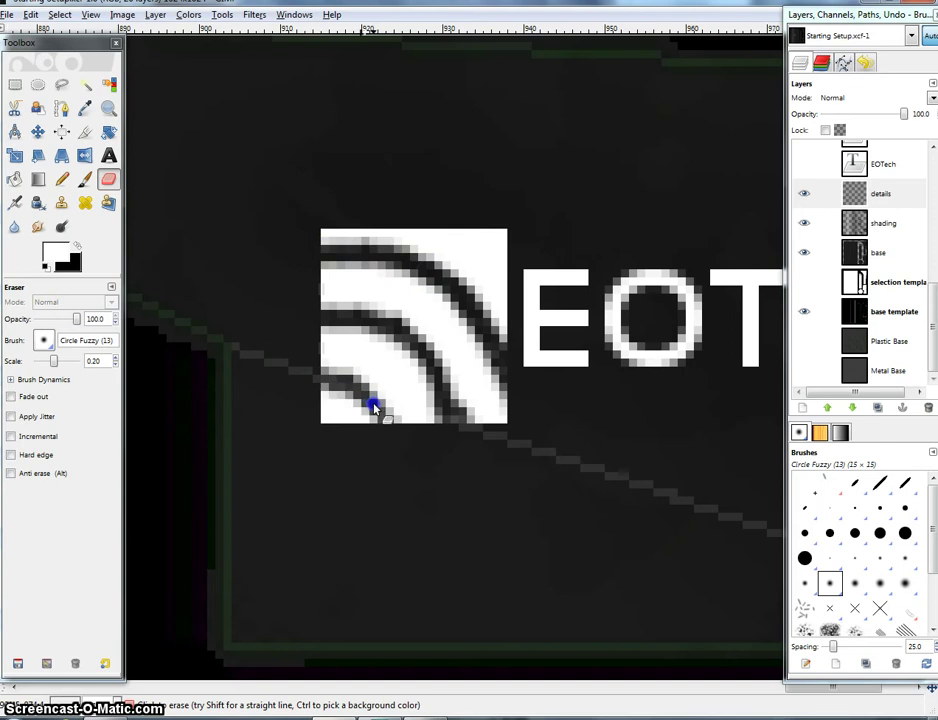
left_click_drag(314, 320, 326, 323)
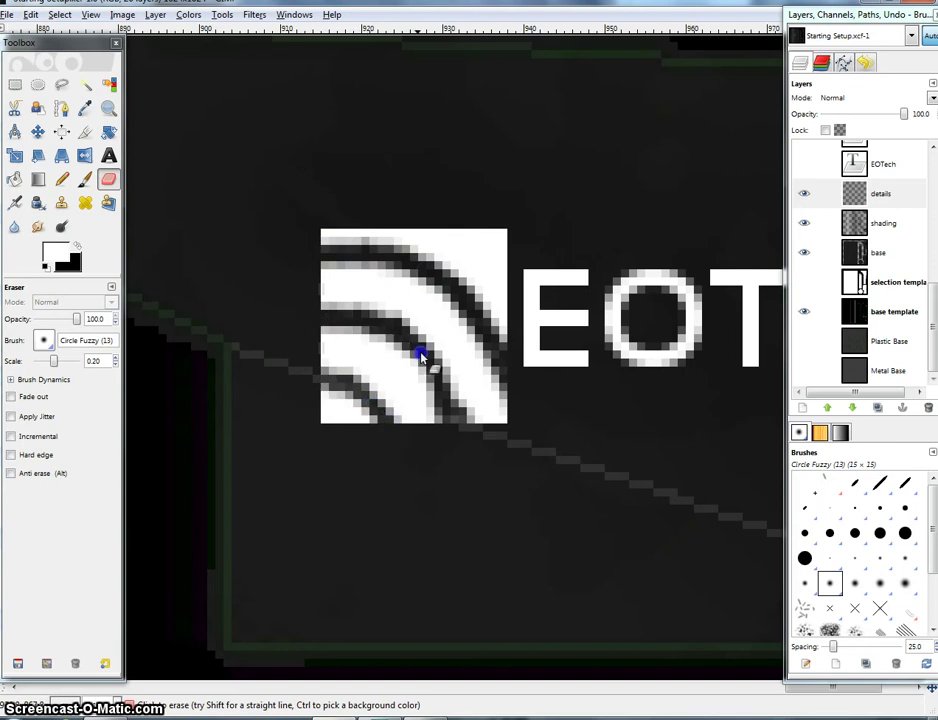
left_click_drag(310, 251, 360, 258)
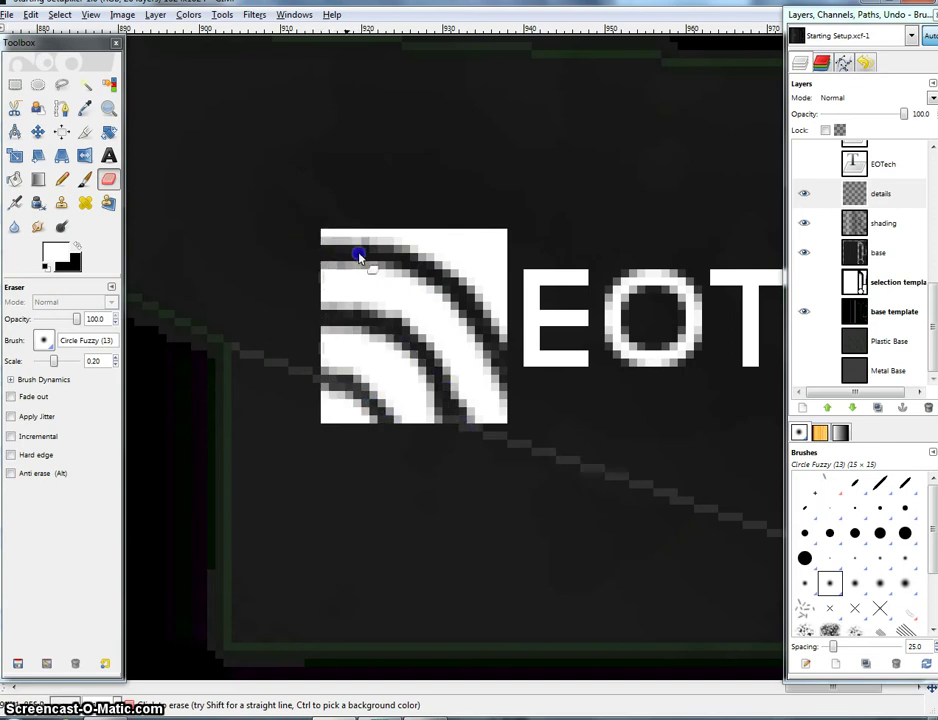
left_click_drag(488, 329, 517, 389)
left_click_drag(704, 339, 598, 368)
- Set the eraser to 20 opacity and scale 10, and fade the whole EOTech logo and lettering with one stroke
scroll(523, 363, "down", 2)
scroll(547, 318, "down", 1)
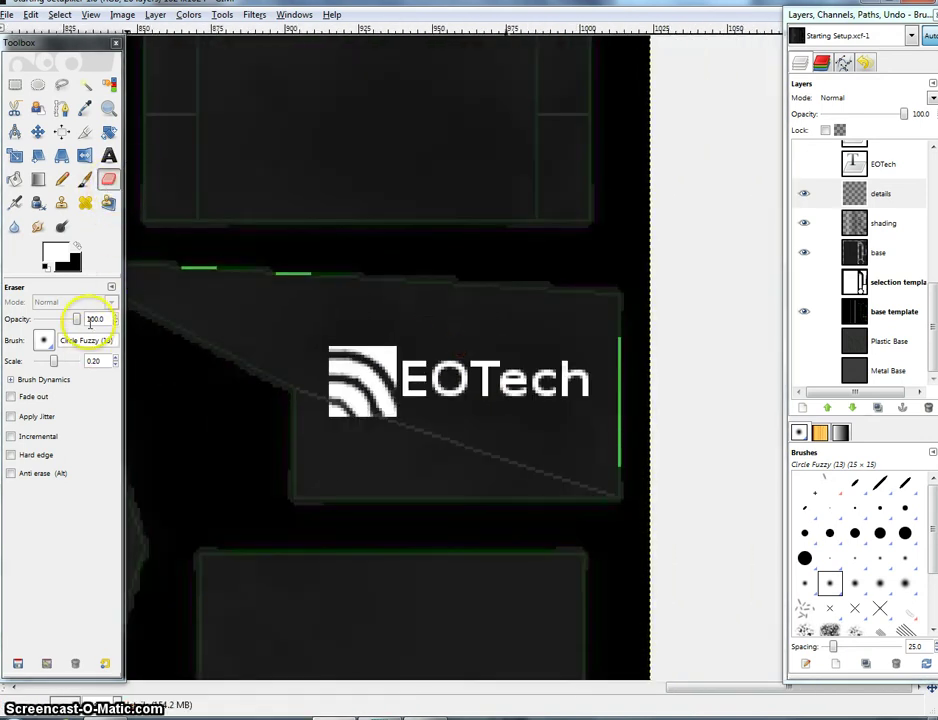
type("20")
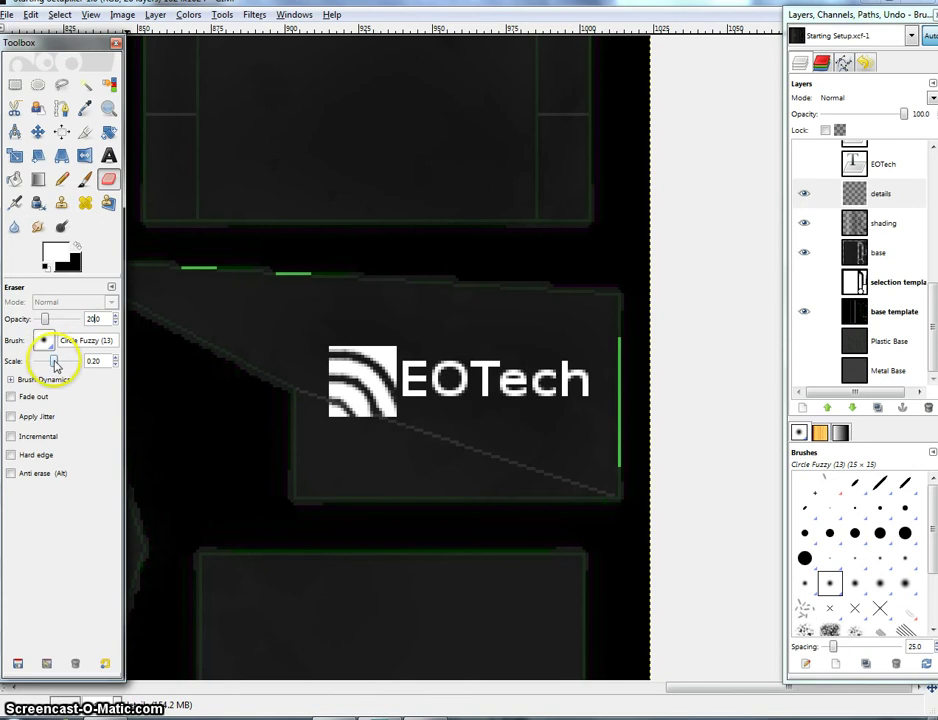
left_click_drag(55, 361, 134, 381)
left_click_drag(574, 395, 327, 377)
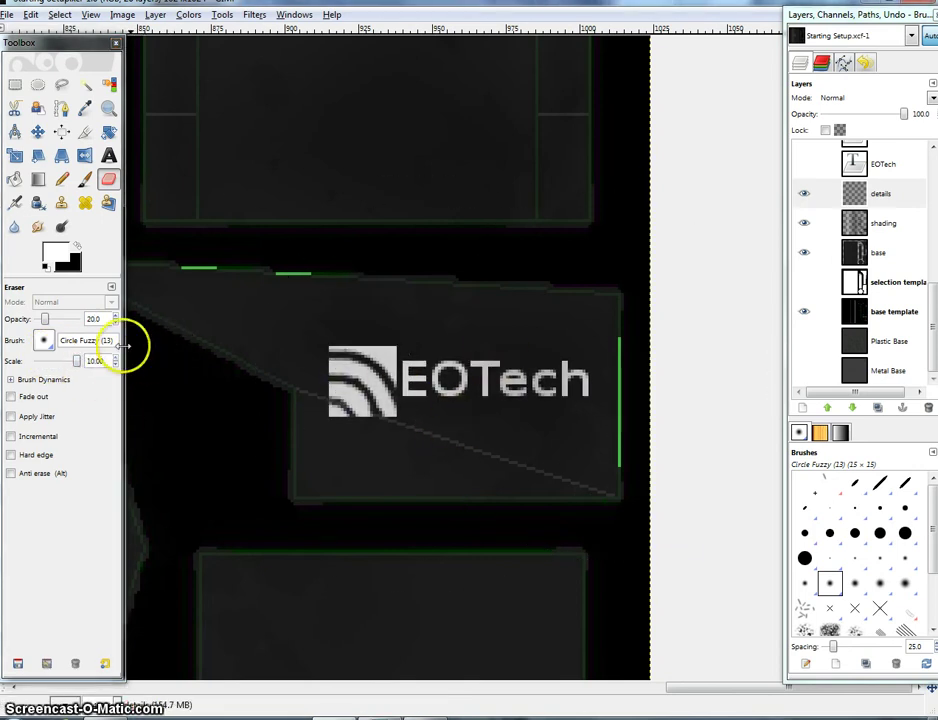
- Soften the EOTech logo and lettering with the Blur tool, undoing the first stroke and blurring again
left_click(15, 229)
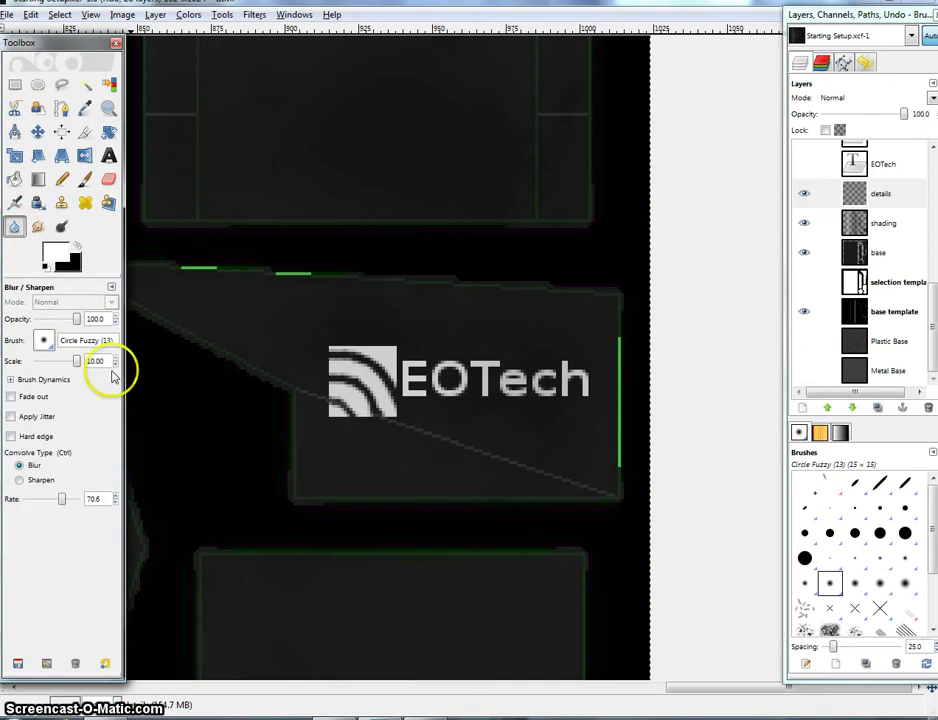
left_click_drag(388, 420, 628, 341)
key("ctrl+z")
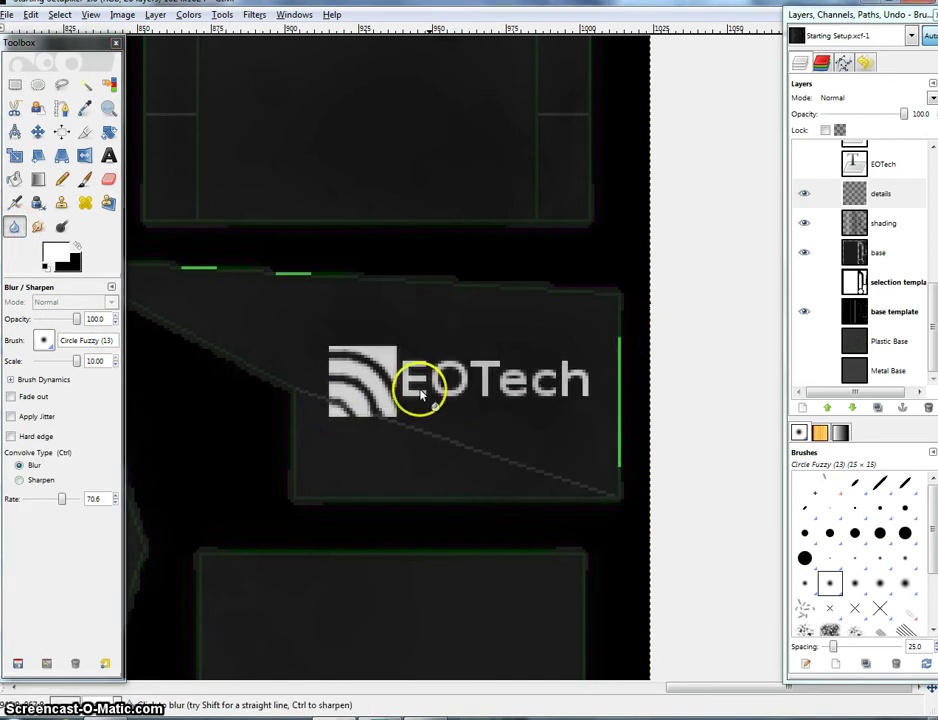
mouse_move(450, 396)
left_mouse_down()
mouse_move(534, 387)
mouse_move(551, 412)
mouse_move(581, 395)
left_mouse_up()
scroll(322, 373, "down", 4)
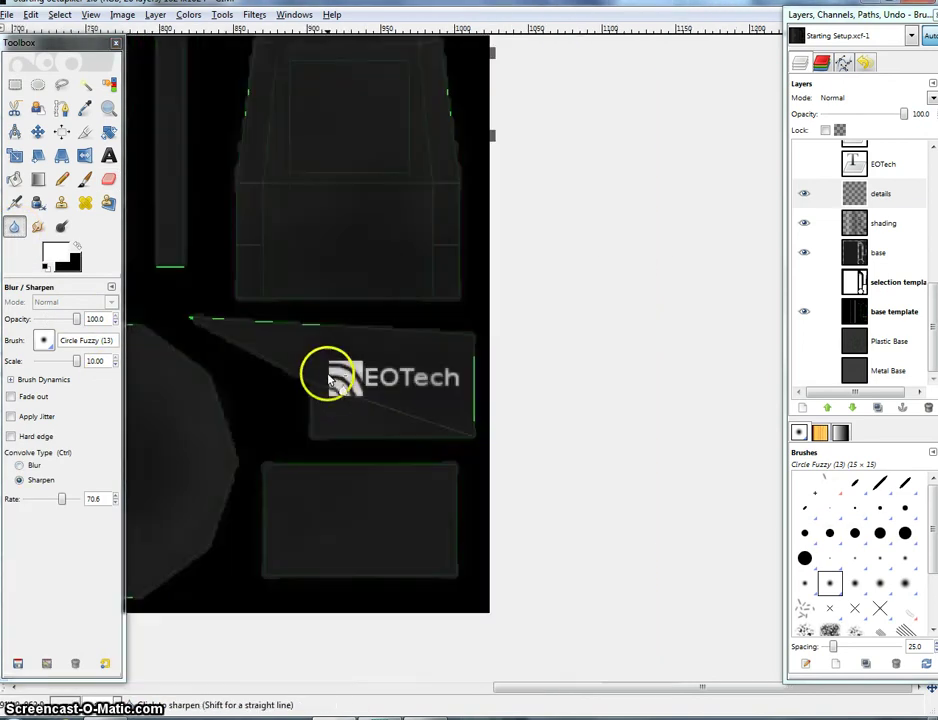
left_click_drag(375, 357, 327, 439)
left_click_drag(489, 367, 432, 389)
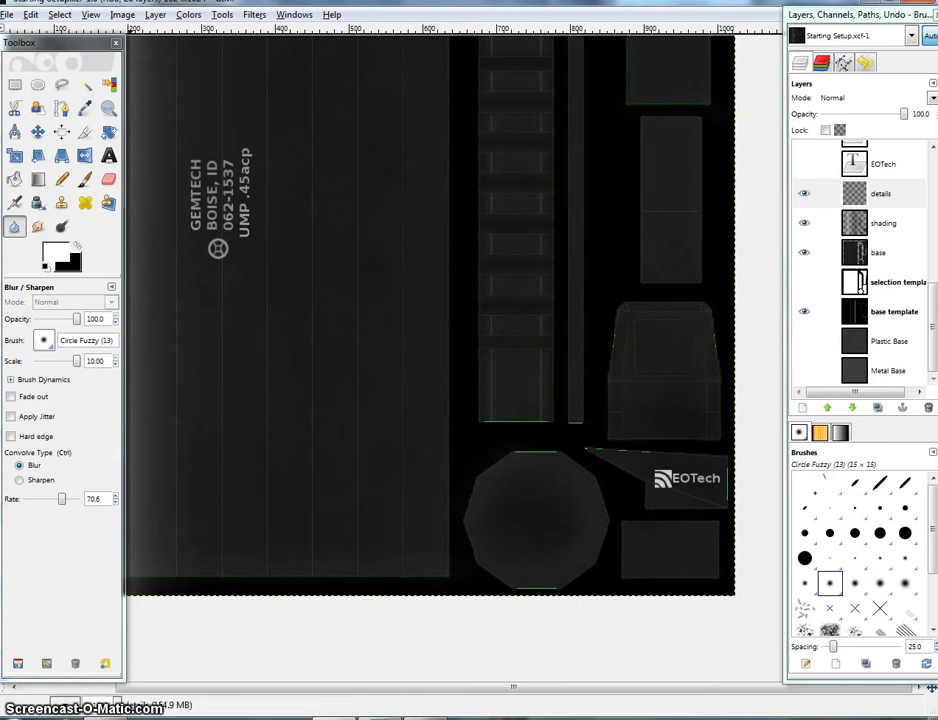
- Compare the sight texture with the Eotech holographic sight photo in the Reference Images folder, examining its side details
left_click(15, 84)
left_click_drag(504, 227, 464, 317)
left_click_drag(530, 291, 473, 313)
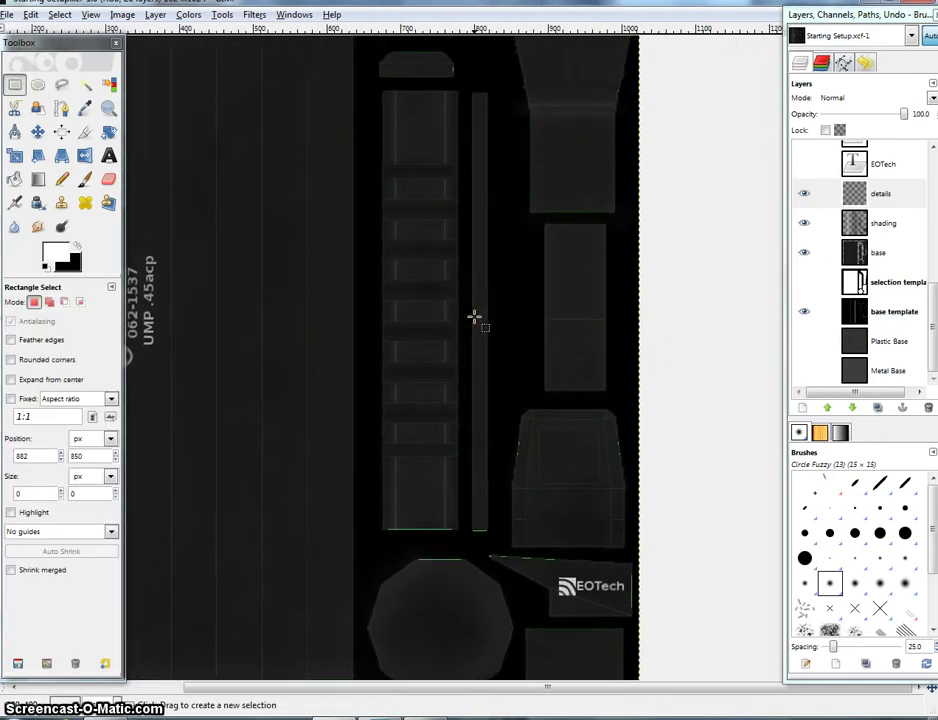
key("alt+Tab")
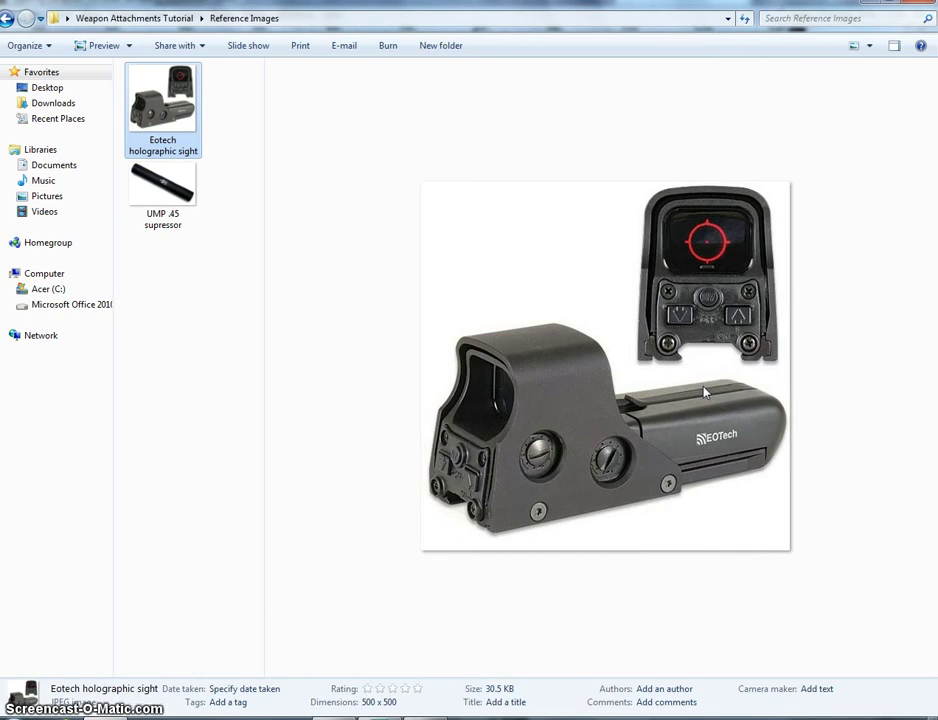
key("alt+Tab")
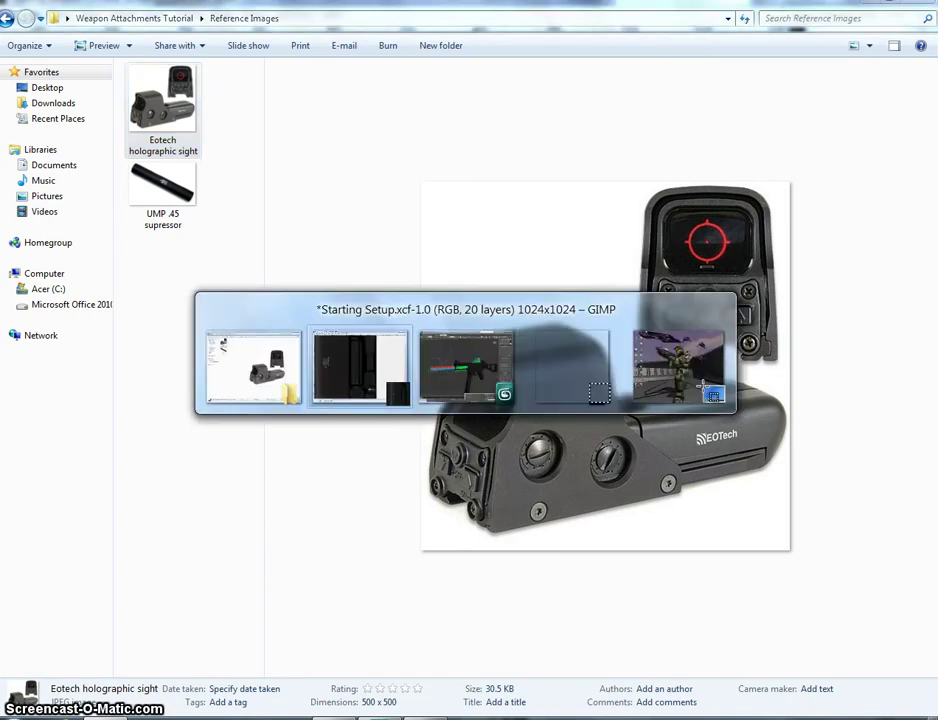
left_click_drag(324, 446, 283, 322)
left_click_drag(455, 120, 463, 446)
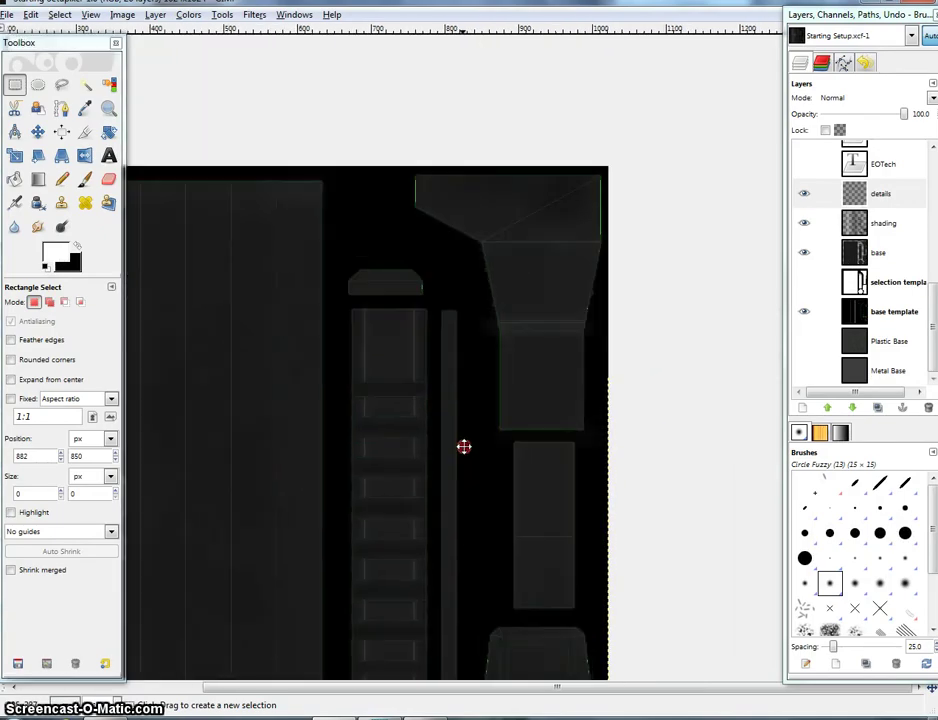
key("alt+Tab")
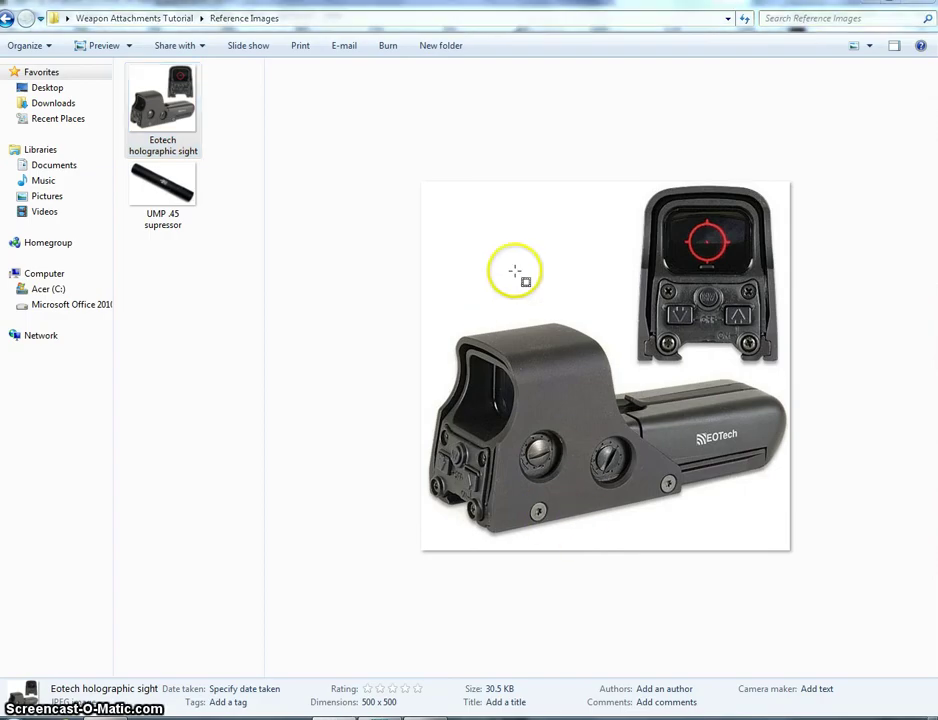
key("alt+Tab")
- Place a circular 23 by 23 px ellipse selection at position 808, 21 on the texture's uppermost side panel
scroll(382, 310, "up", 1)
left_click(37, 85)
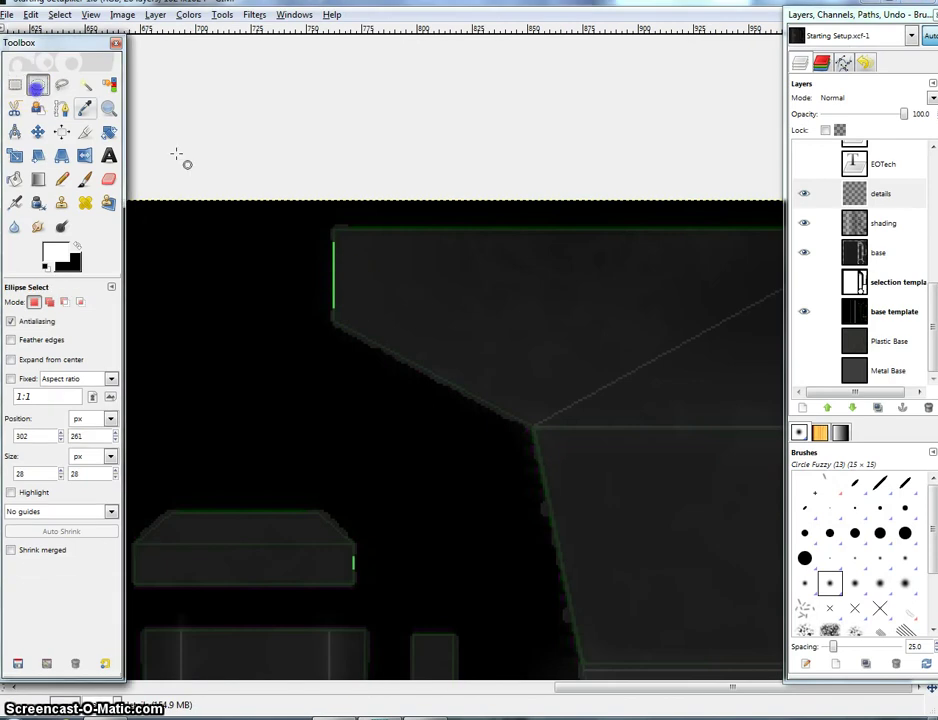
left_click_drag(429, 264, 485, 315)
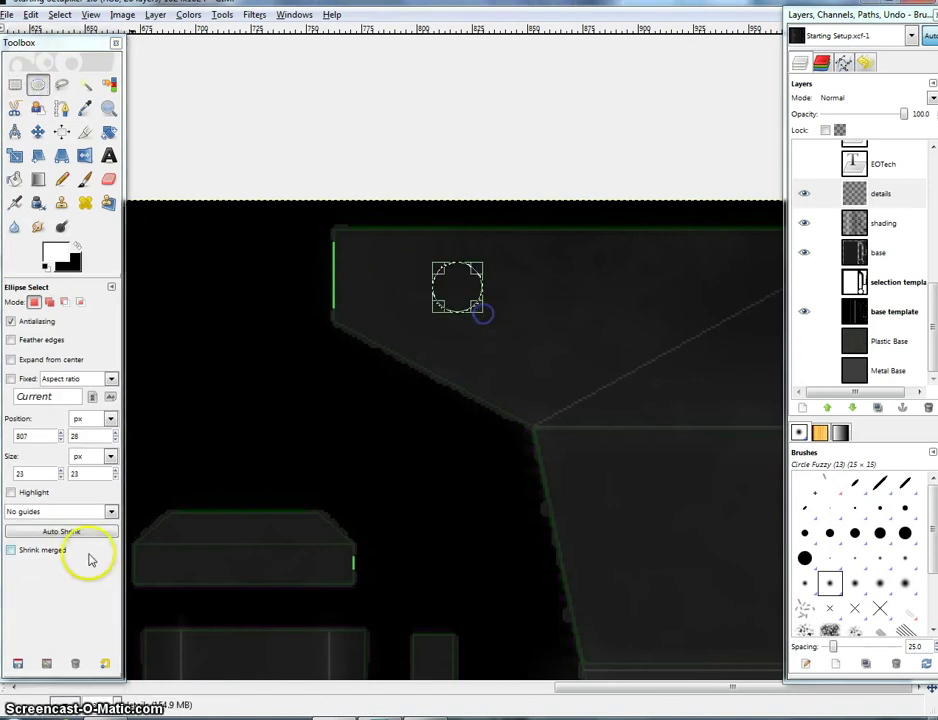
double_click(43, 473)
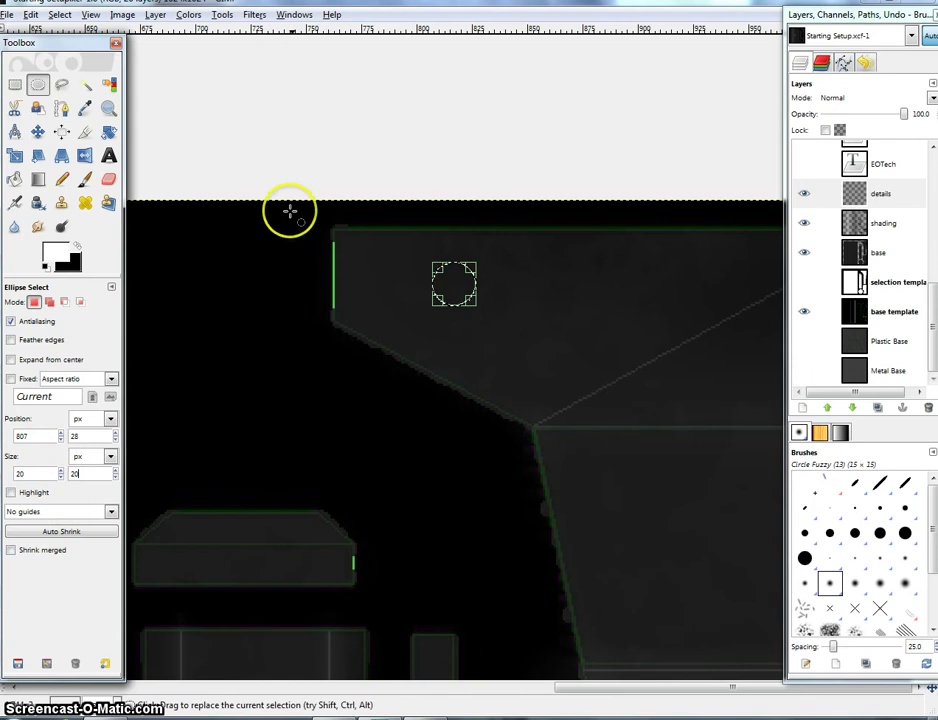
left_click(38, 471)
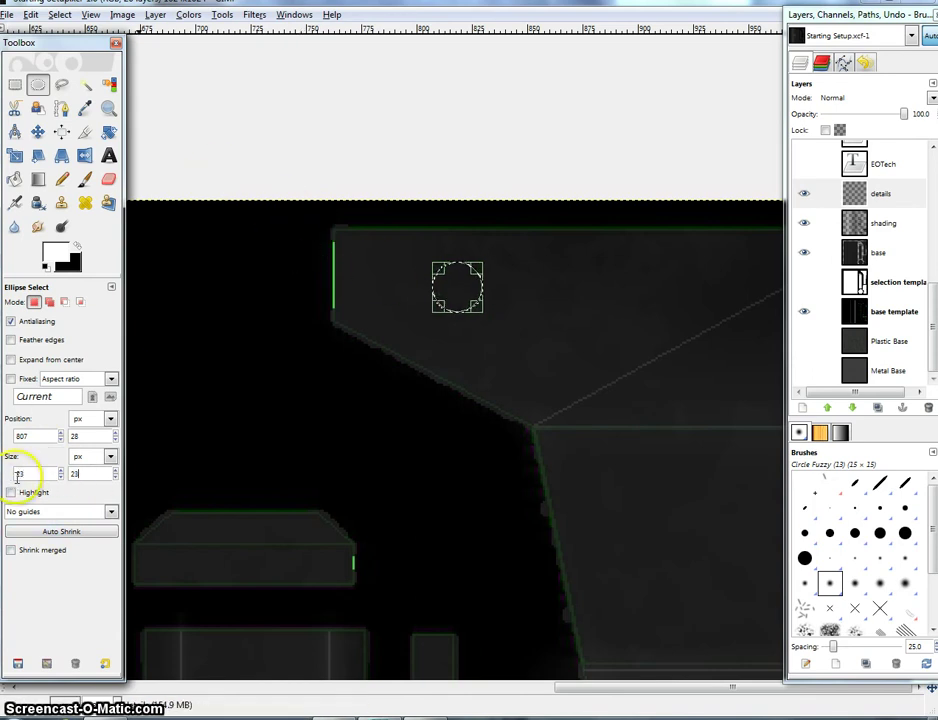
left_click_drag(547, 287, 373, 360)
left_click_drag(279, 361, 279, 359)
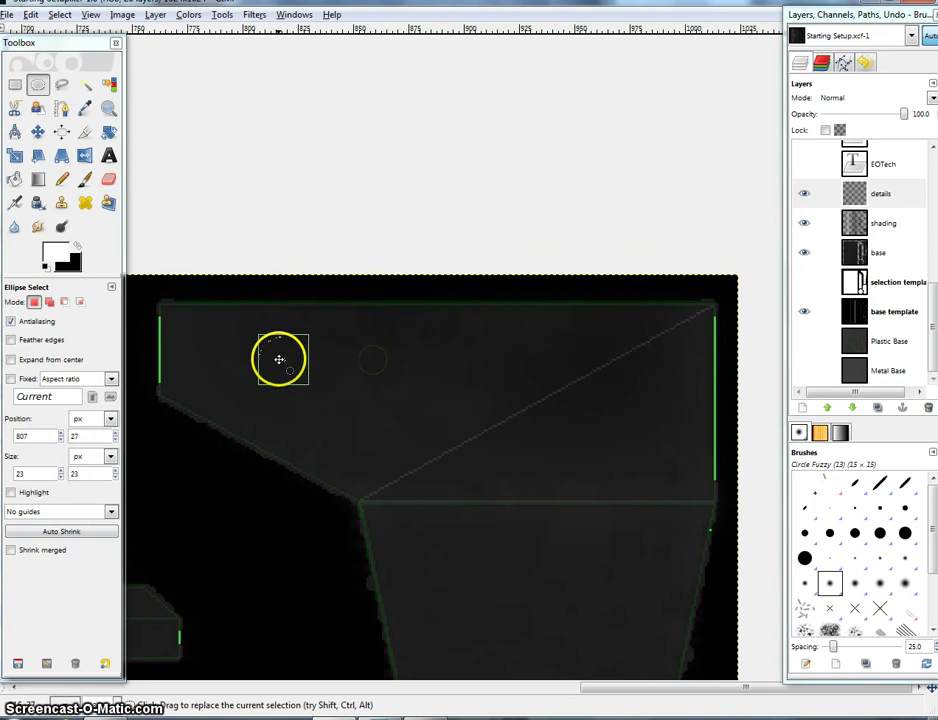
scroll(444, 360, "up", 2)
- Copy the circular area from the Metal Base layer and paste it as a floating selection over the side panel
left_click(855, 368)
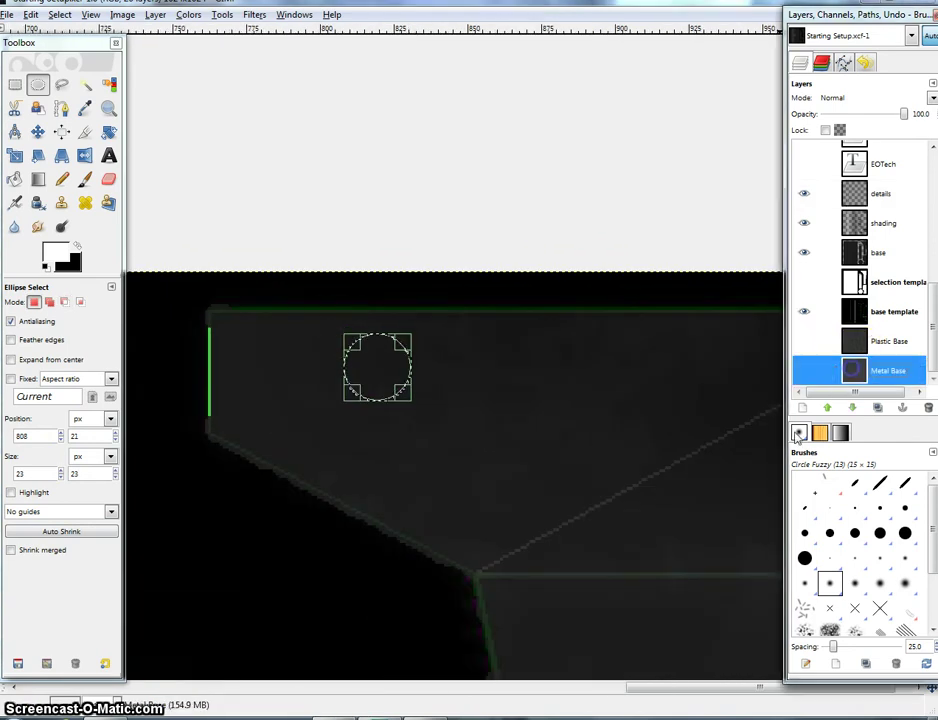
key("ctrl+c")
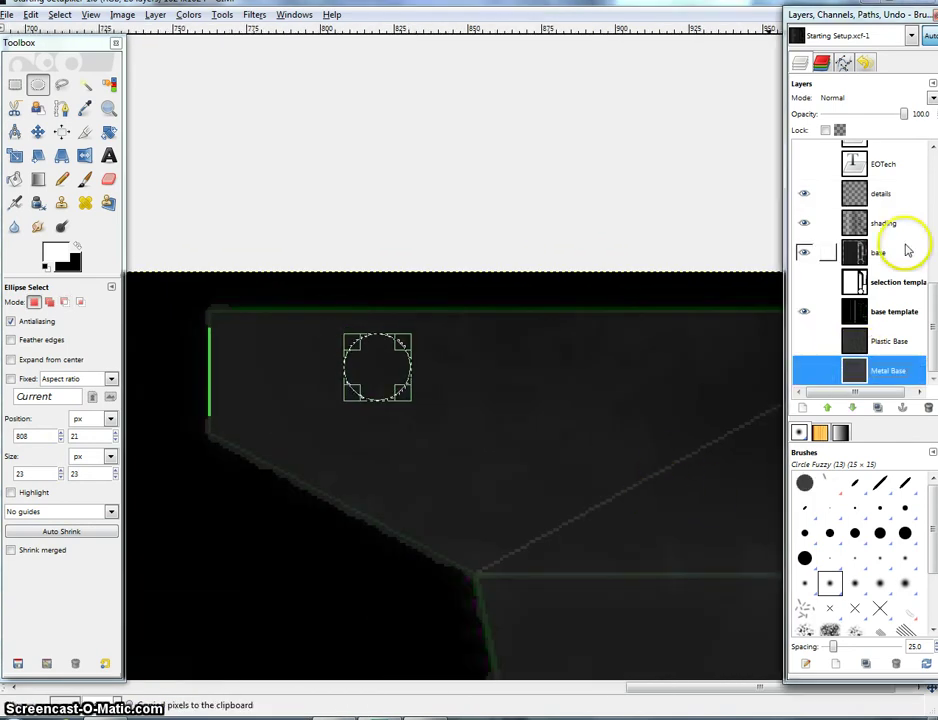
left_click(856, 204)
key("ctrl+v")
scroll(381, 350, "up", 1)
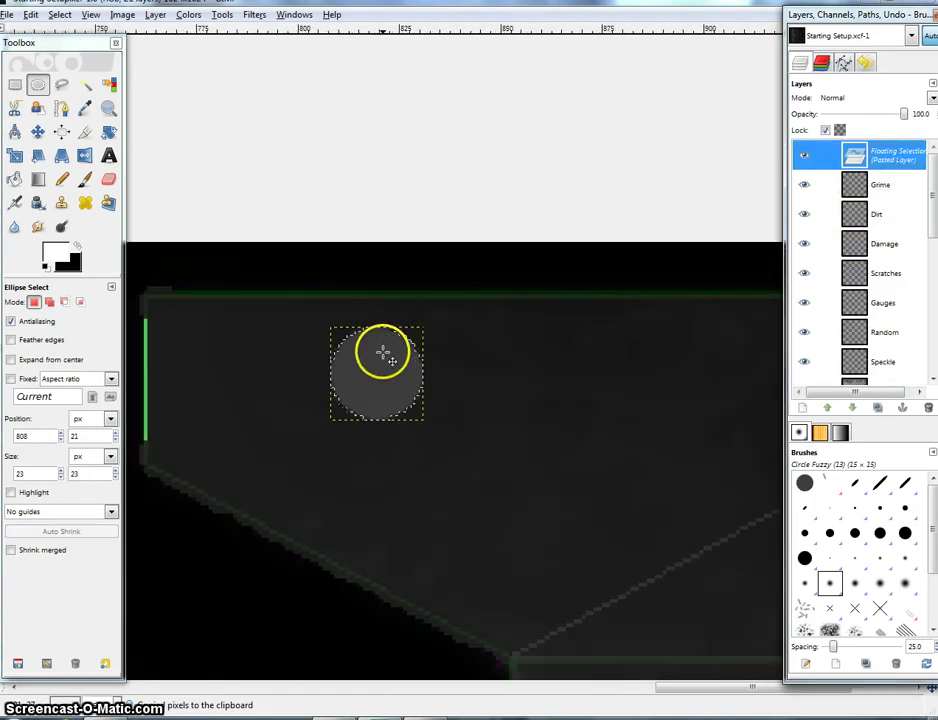
- Brighten the pasted metal circle with Brightness-Contrast, raising both its brightness and its contrast
right_click(384, 356)
mouse_move(416, 455)
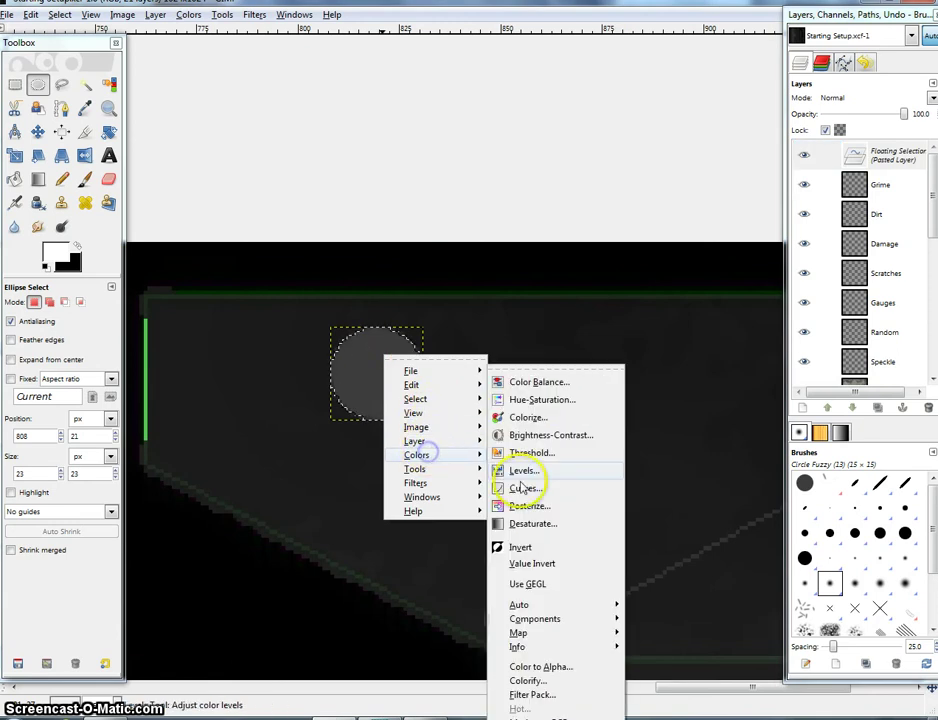
left_click(536, 434)
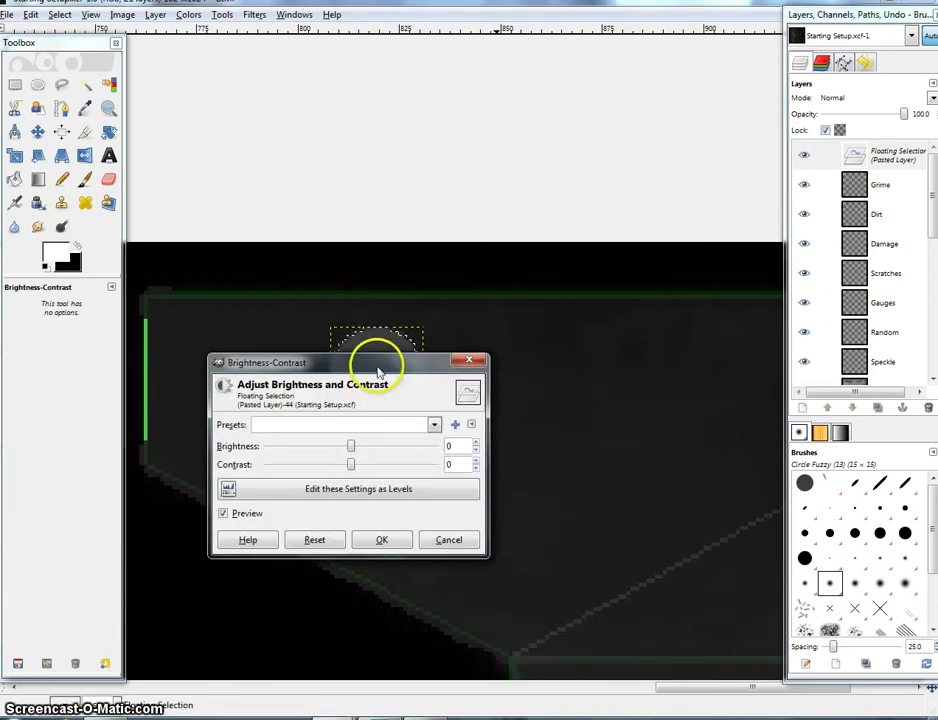
left_click_drag(380, 372, 586, 368)
left_click_drag(570, 440, 614, 450)
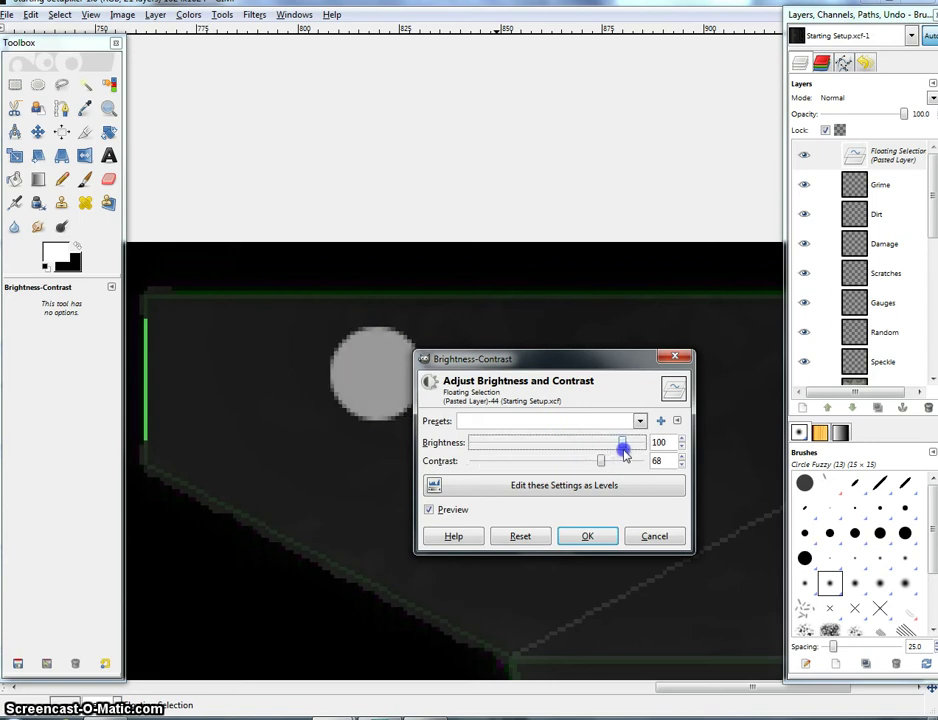
left_click(587, 536)
- Anchor the floating metal circle onto the details layer
left_click(15, 84)
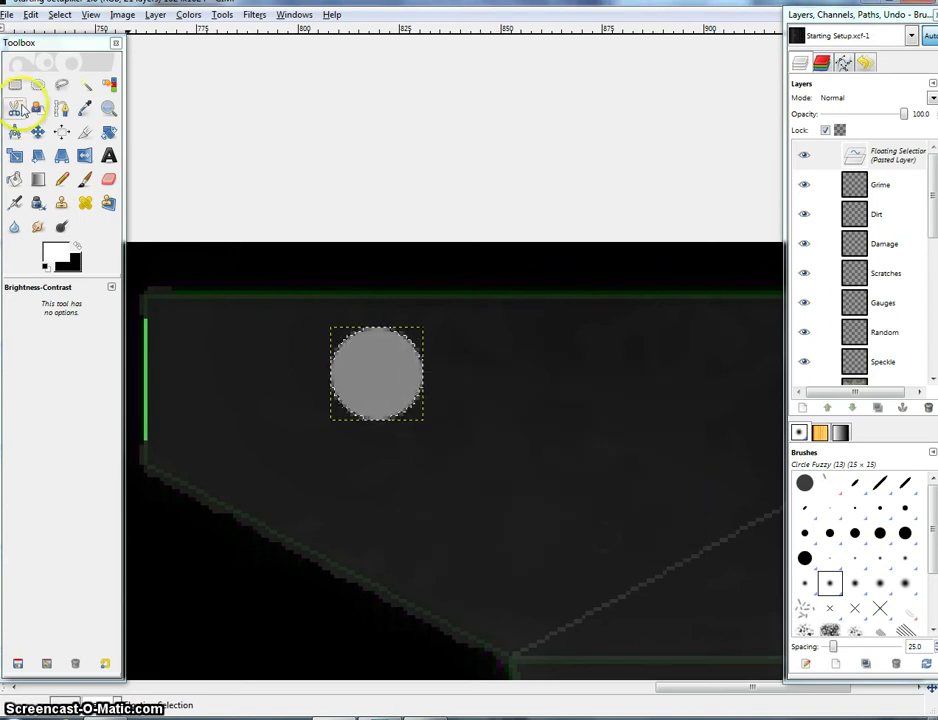
left_click(401, 256)
scroll(440, 370, "up", 2)
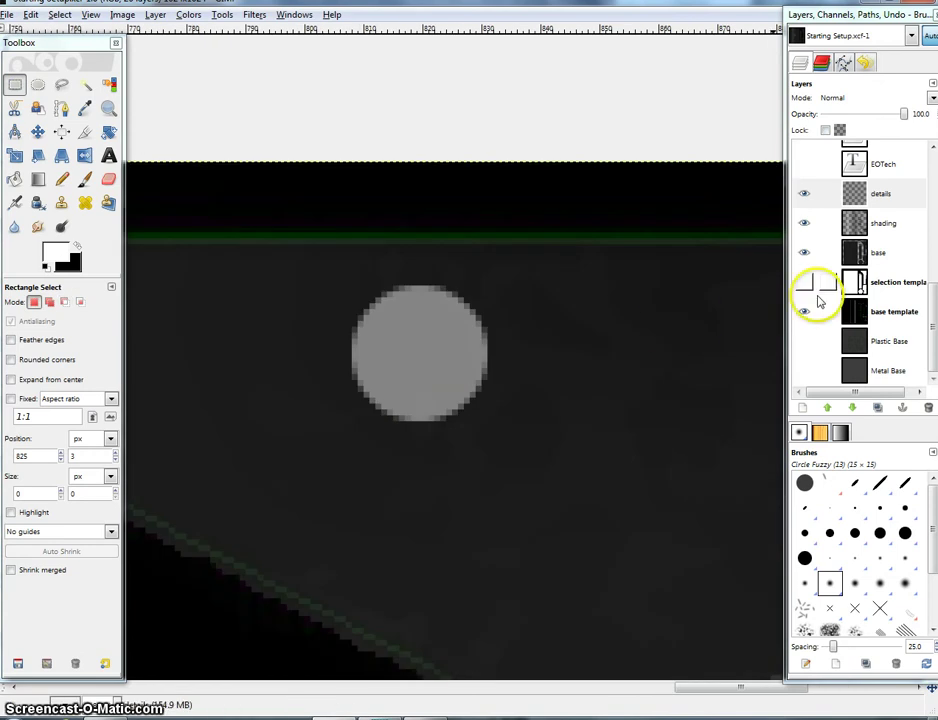
- Select everything painted on the details layer by fuzzy-selecting its empty area and inverting the selection
left_click(86, 84)
left_click(290, 168)
right_click(290, 168)
mouse_move(339, 209)
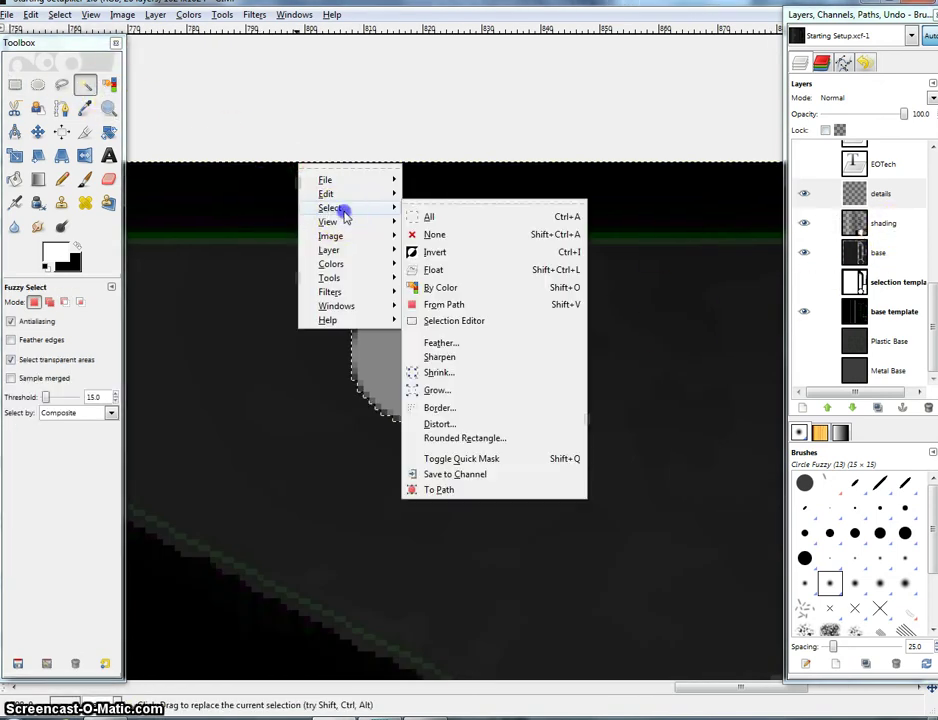
left_click(442, 266)
- Subtract the central lettering block and the EOTech logo from the selection so that only the metal circle stays selected
left_click(15, 84)
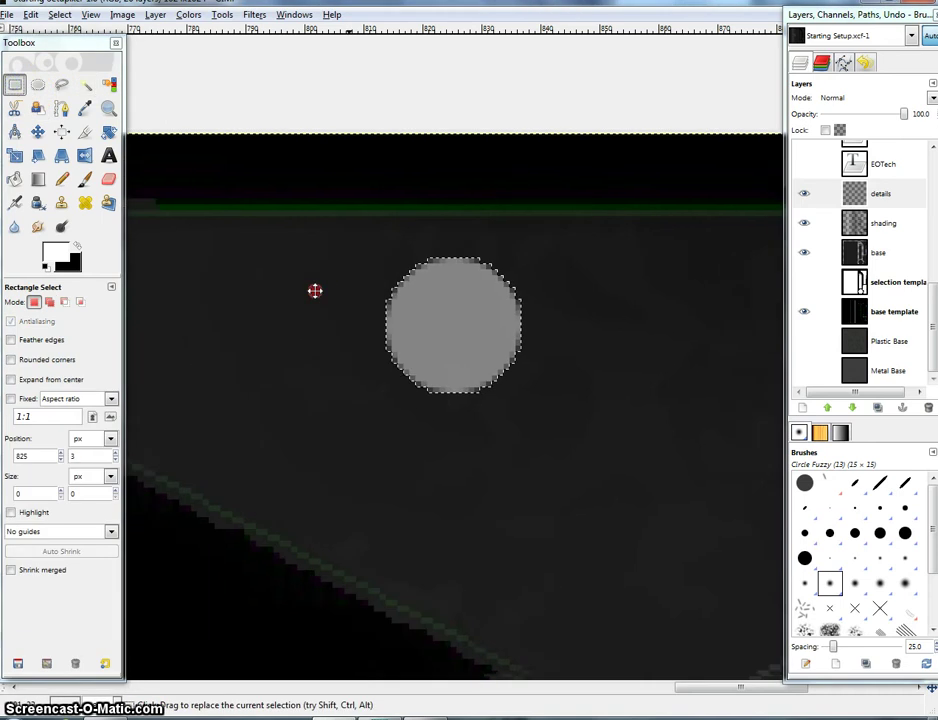
scroll(425, 404, "down", 4)
scroll(482, 410, "down", 2)
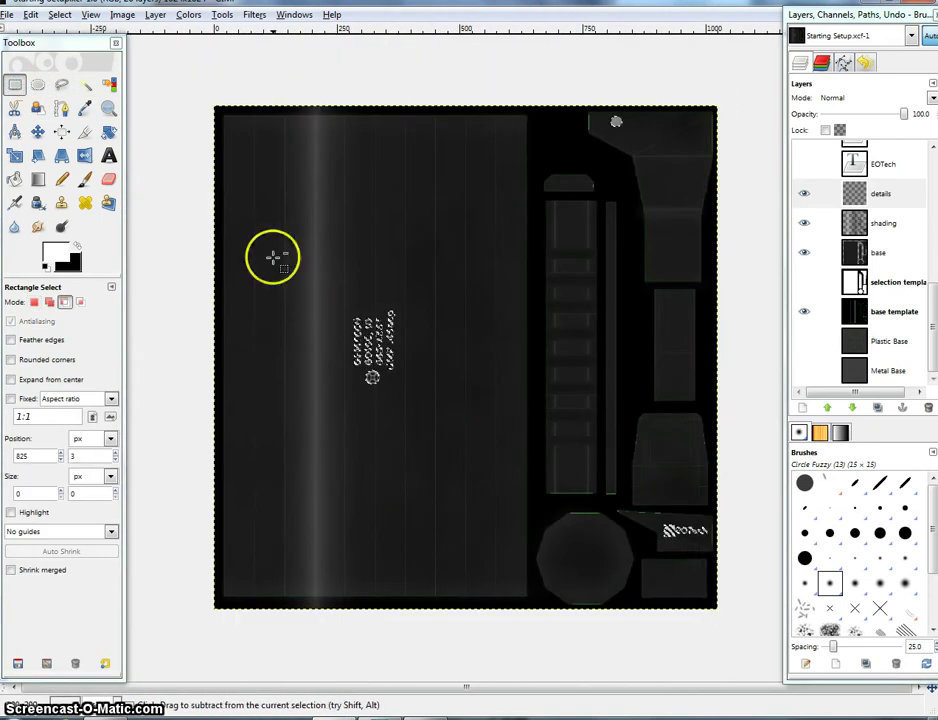
left_click_drag(272, 258, 488, 473)
left_click_drag(595, 478, 785, 619)
- Set up the Airbrush with black as foreground colour, 100 opacity and a brush scale of 0.16 for the selected circle
middle_click(644, 184)
scroll(566, 410, "up", 5)
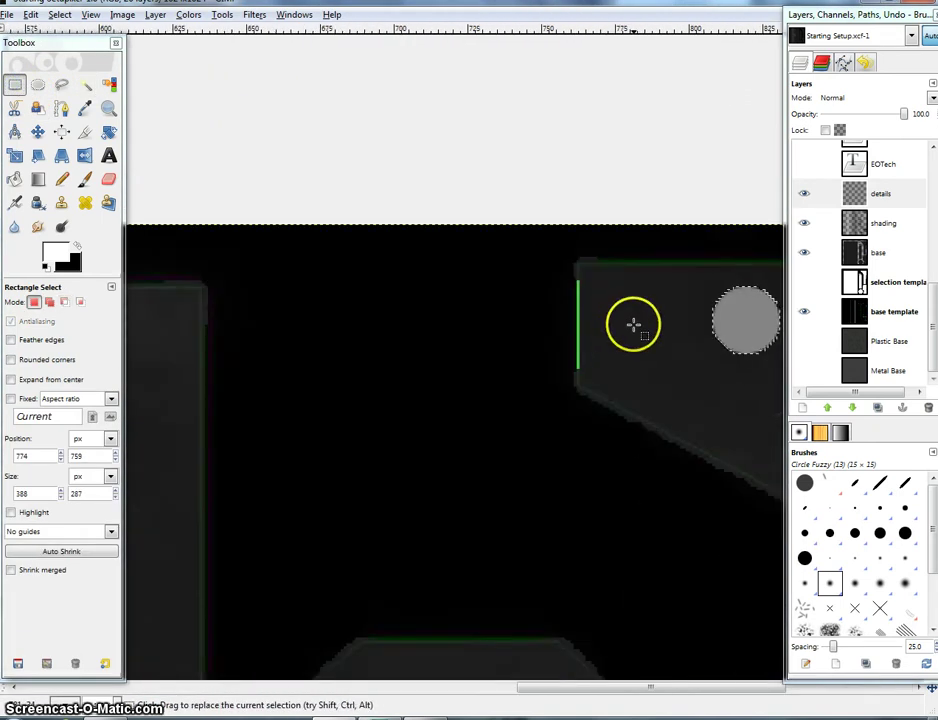
middle_click(632, 324)
scroll(421, 417, "up", 3)
middle_click(425, 416)
left_click(15, 203)
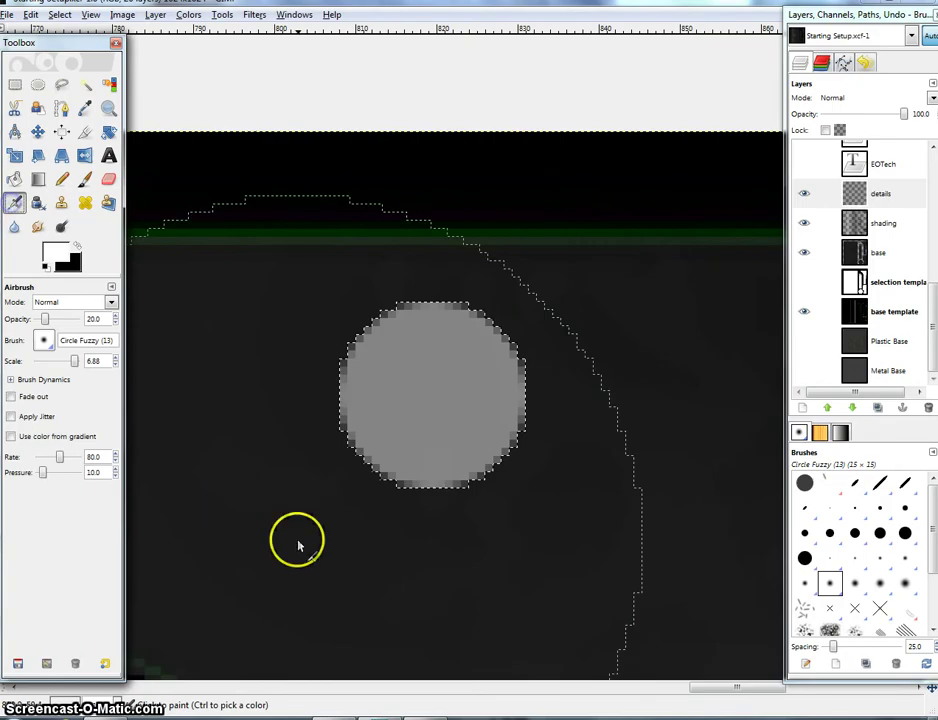
key("alt+Tab")
key("alt+Tab")
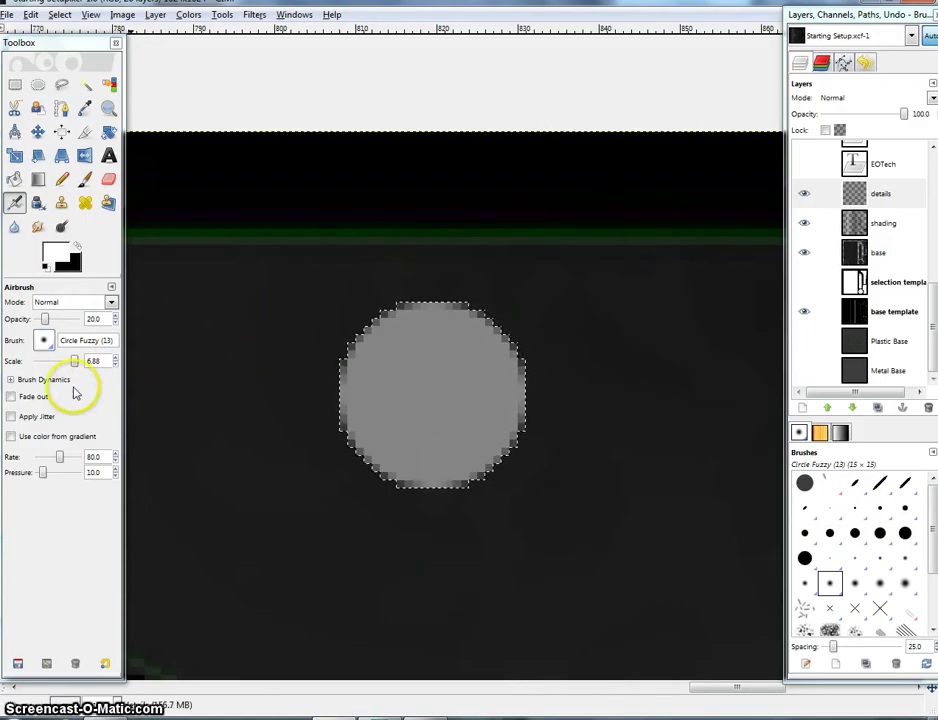
left_click_drag(76, 361, 52, 368)
key("x")
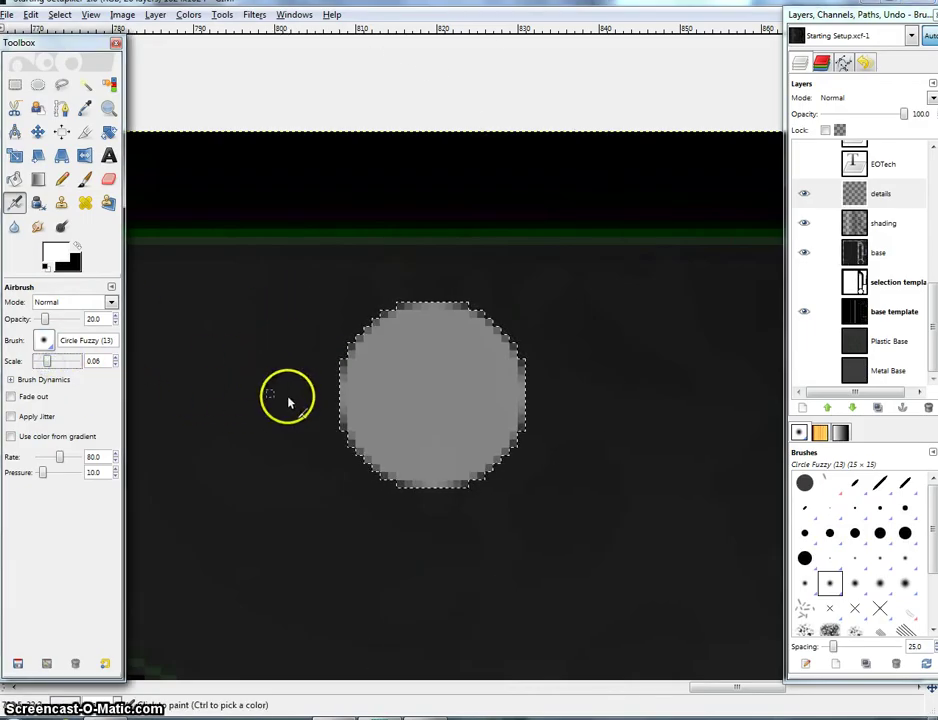
left_click_drag(45, 319, 105, 319)
left_click(268, 385)
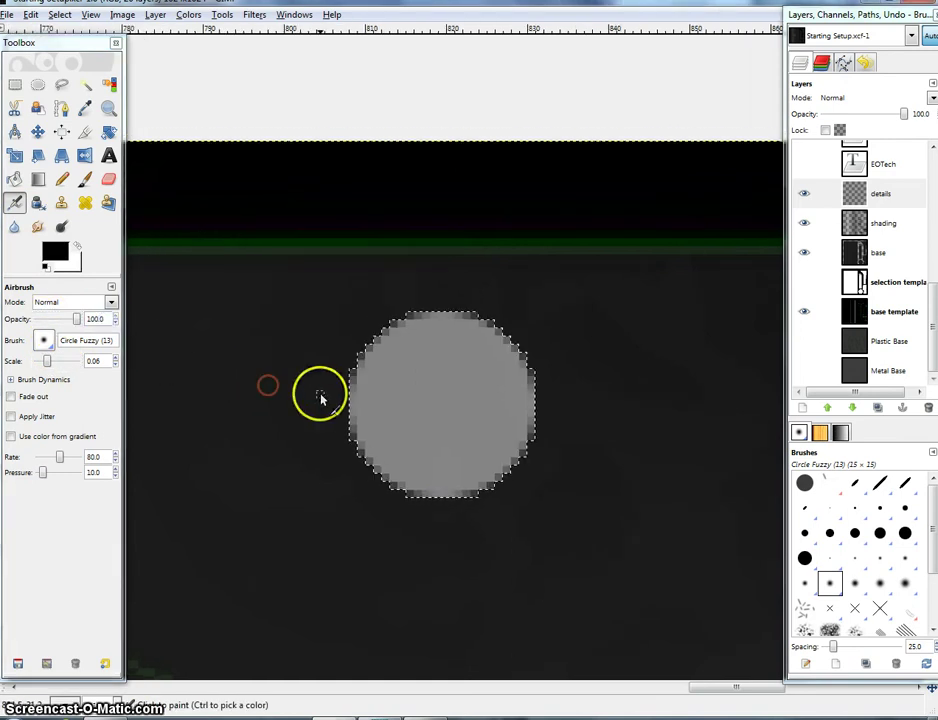
key("]")
- Try to darken the metal circle's rim with black airbrush strokes at scale 0.16, and undo them
left_click(352, 415)
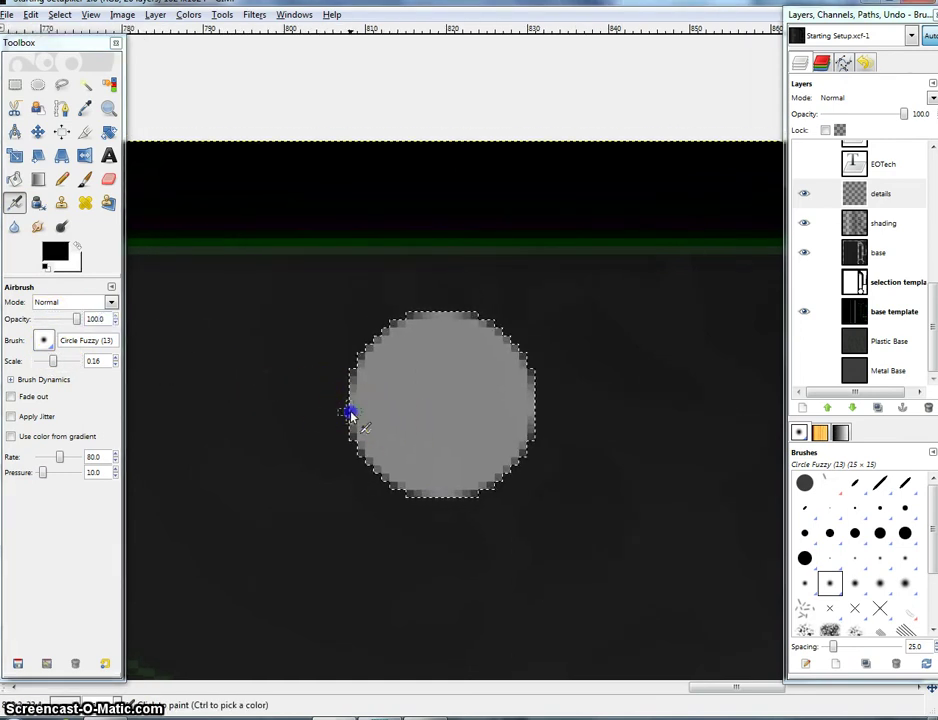
left_click(356, 378, "shift")
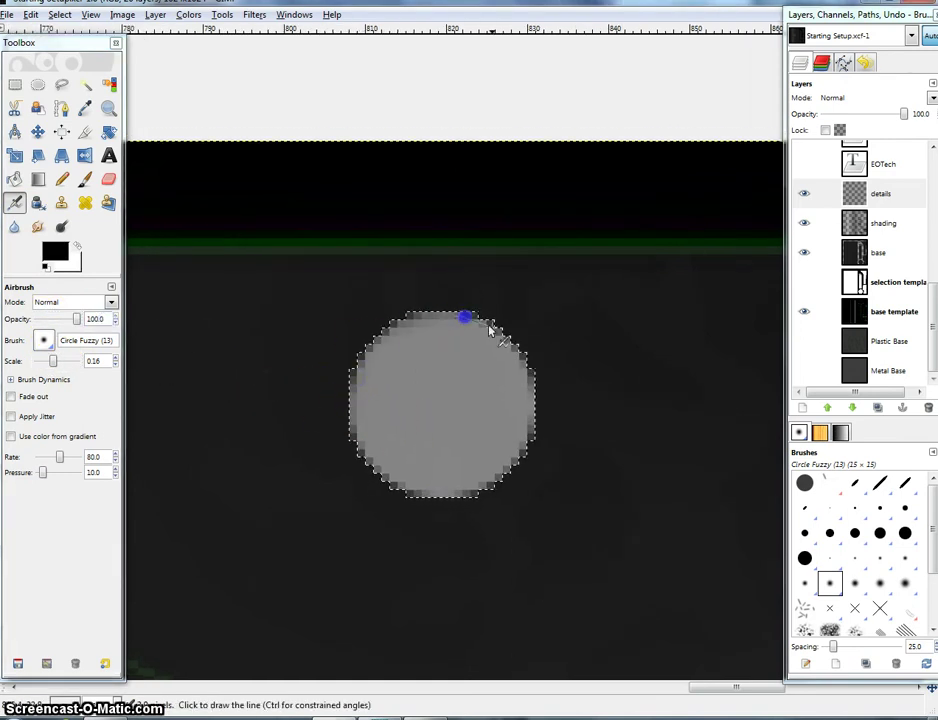
left_click_drag(523, 364, 538, 383)
left_click_drag(491, 326, 519, 357)
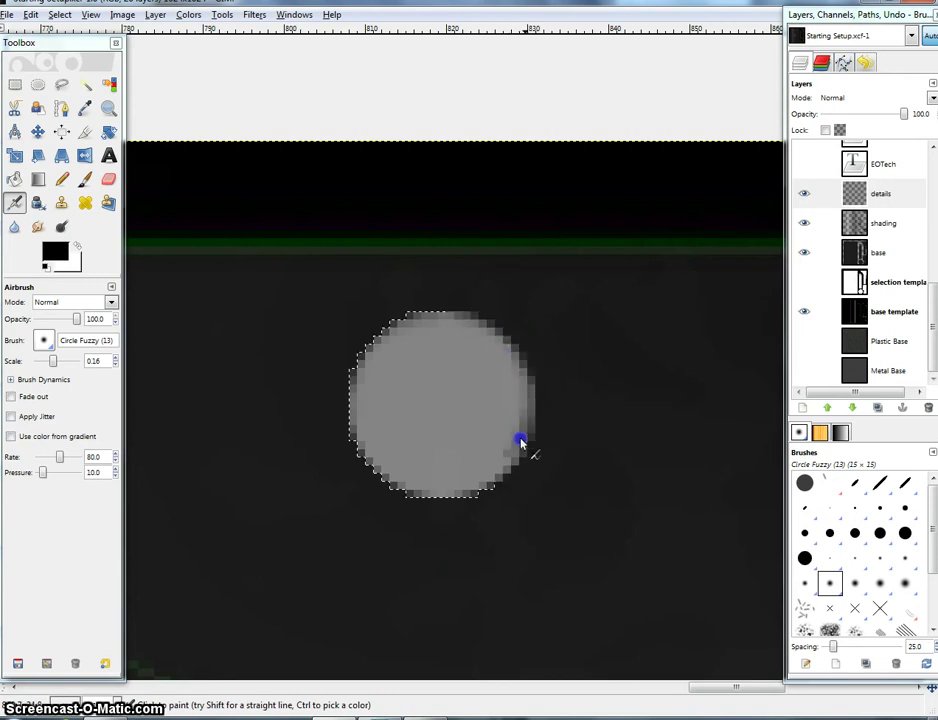
mouse_move(520, 440)
left_mouse_down()
mouse_move(505, 478)
mouse_move(523, 446)
left_mouse_up()
key("ctrl+z")
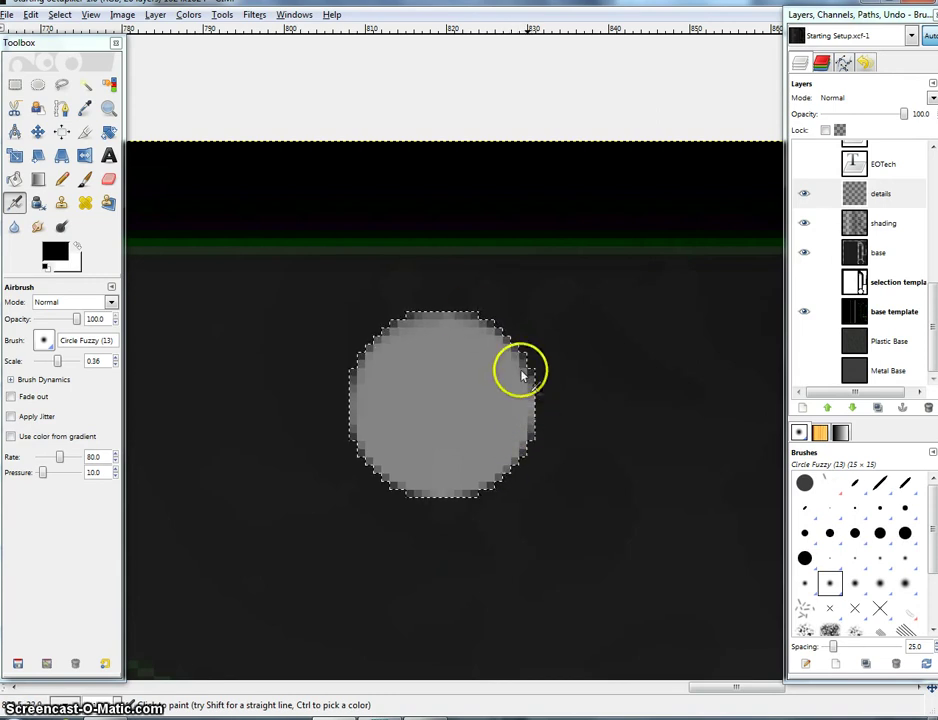
- Darken the metal circle's rim with black airbrush strokes at scale 0.36, undoing the heavy upper-left stroke and repainting that edge
left_click(507, 337)
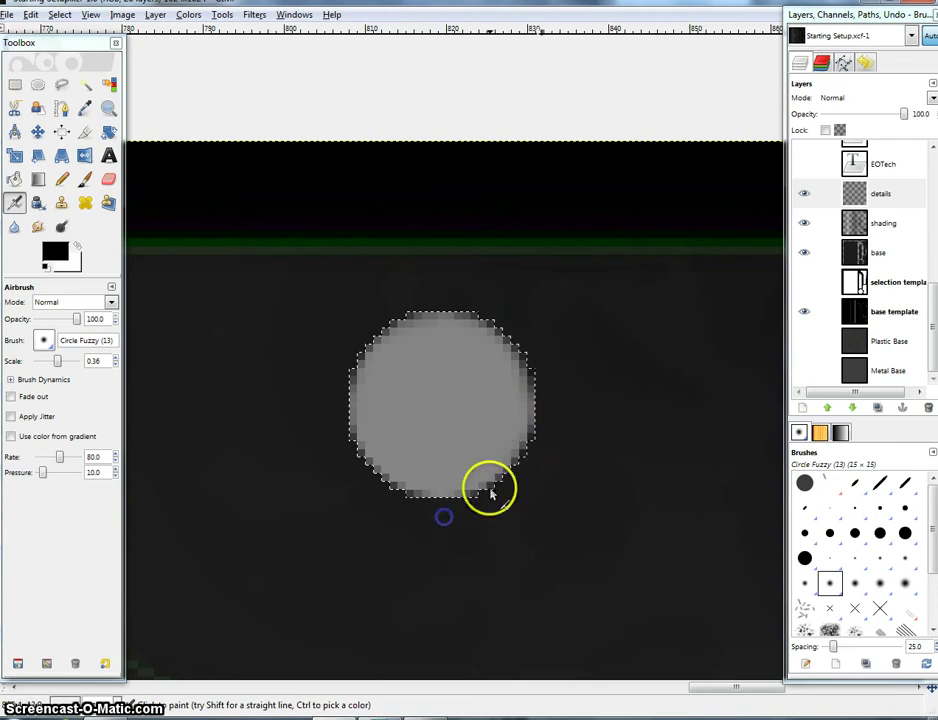
mouse_move(490, 492)
left_mouse_down()
mouse_move(447, 500)
mouse_move(421, 495)
mouse_move(374, 470)
mouse_move(360, 435)
left_mouse_up()
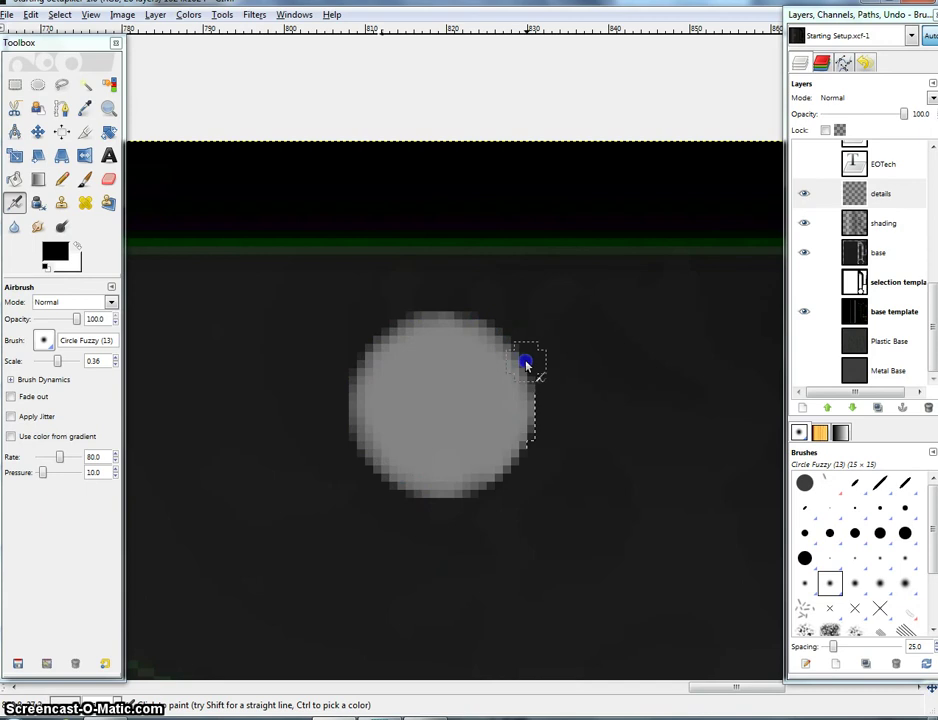
left_click_drag(540, 436, 548, 386)
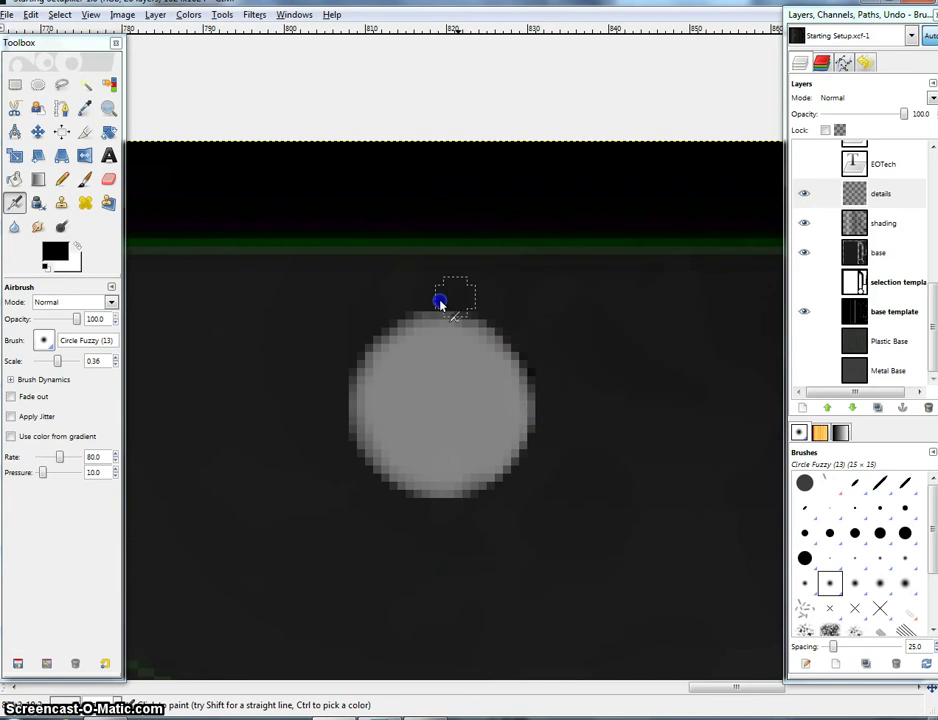
left_click_drag(432, 312, 406, 310)
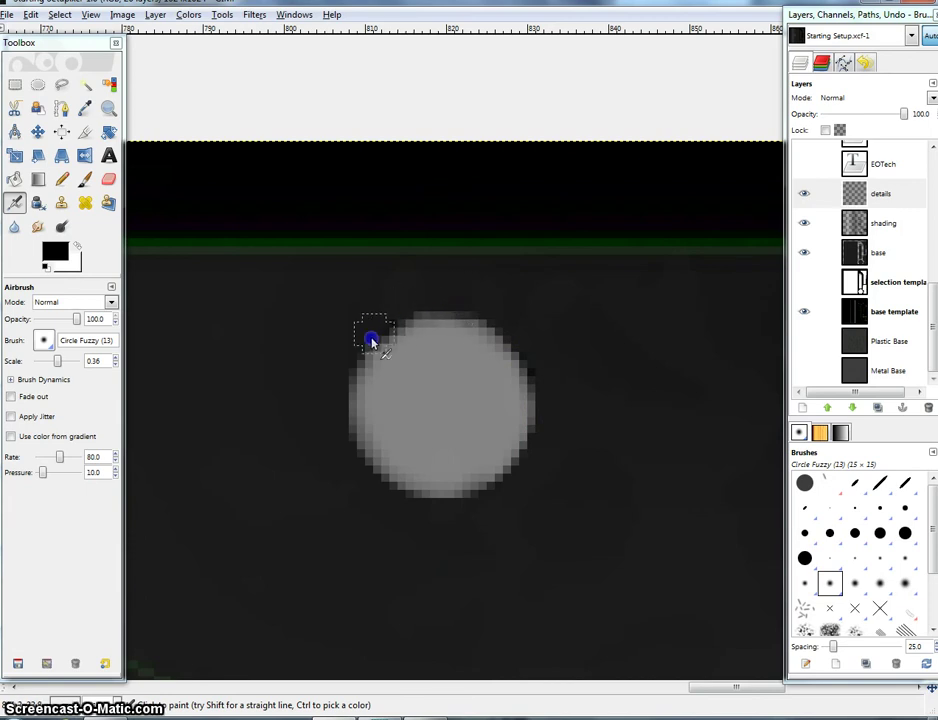
left_click_drag(352, 409, 351, 395)
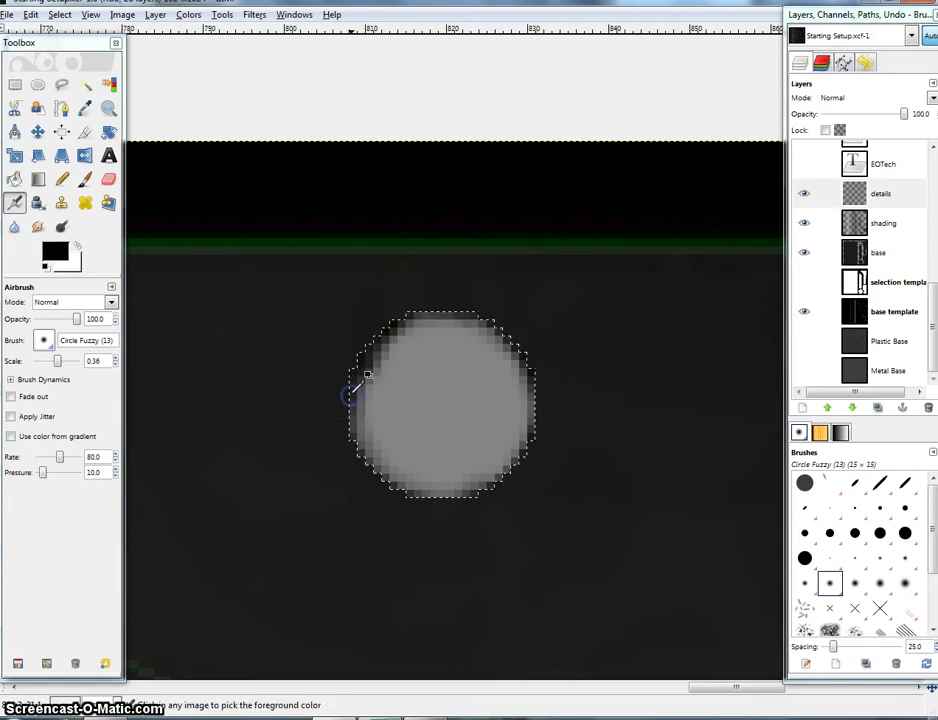
key("ctrl+z")
left_click(357, 358)
left_click_drag(427, 317, 502, 344)
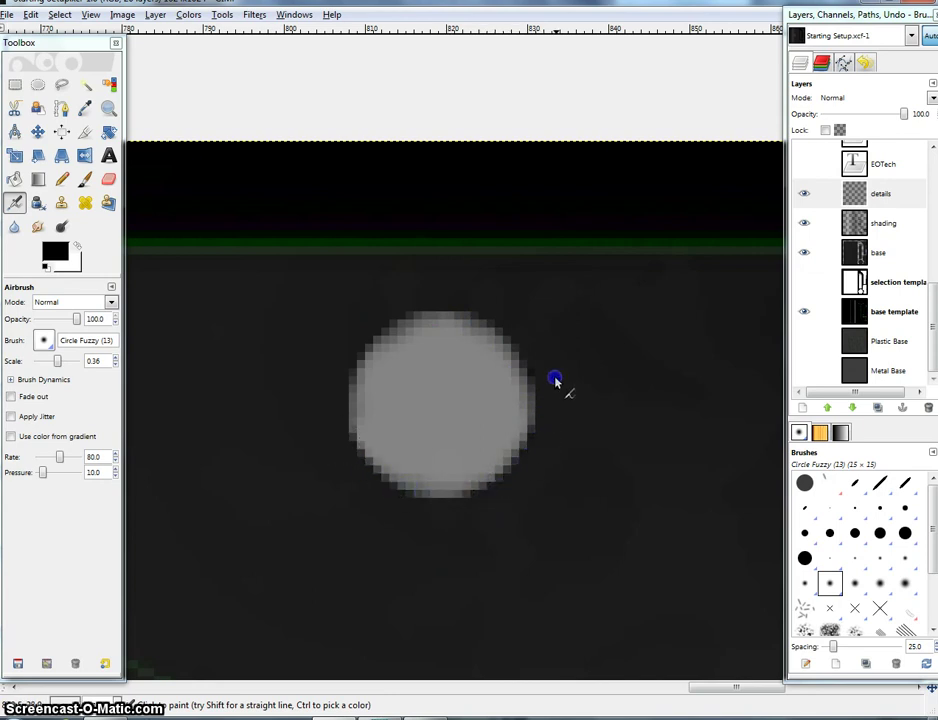
left_click_drag(555, 378, 556, 376)
left_click_drag(424, 310, 364, 339)
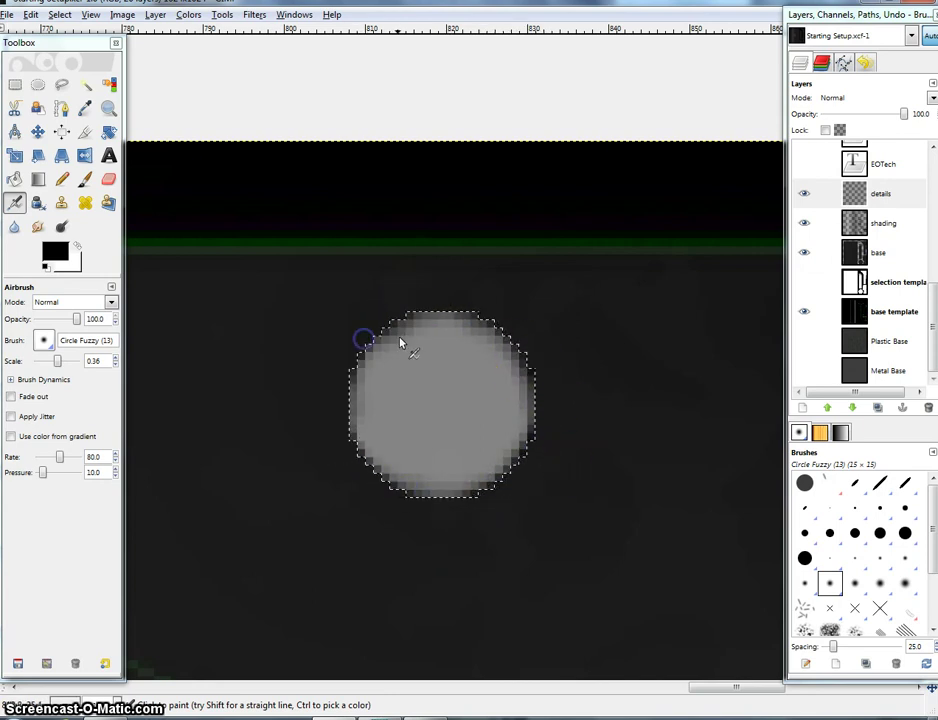
- Try growing the circle selection by 3 pixels, and undo it
left_click(431, 387)
right_click(431, 389)
mouse_move(458, 429)
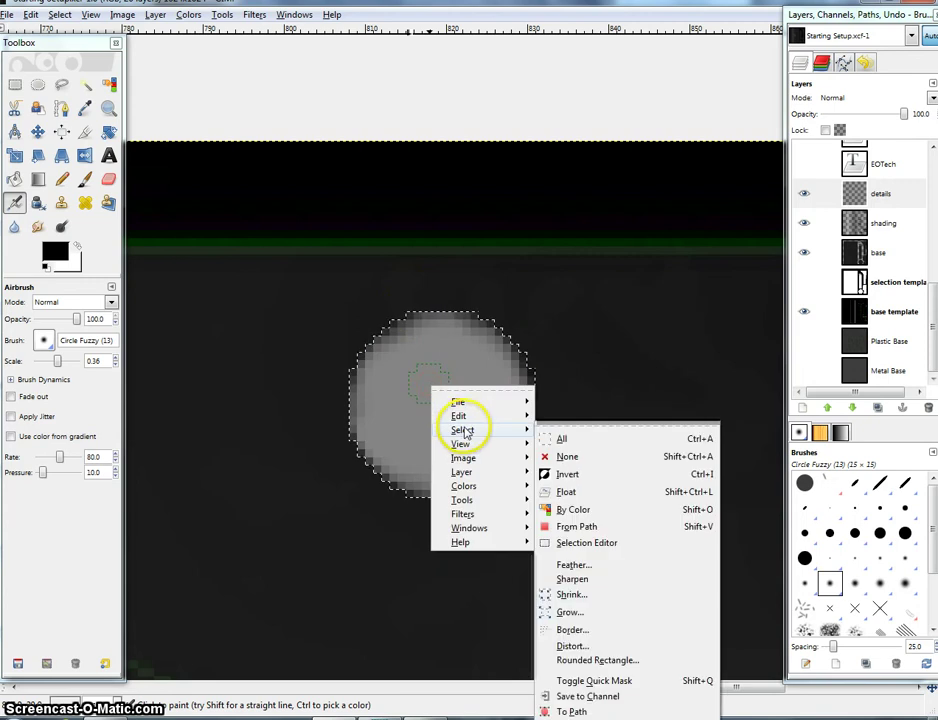
left_click(575, 612)
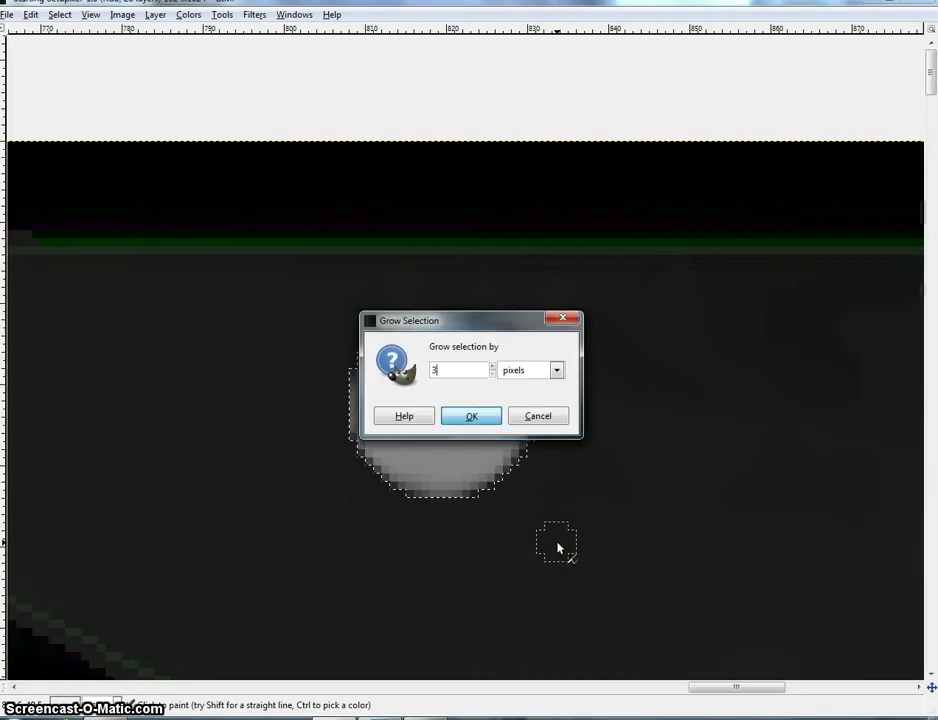
type("3")
key("Return")
left_click(482, 487)
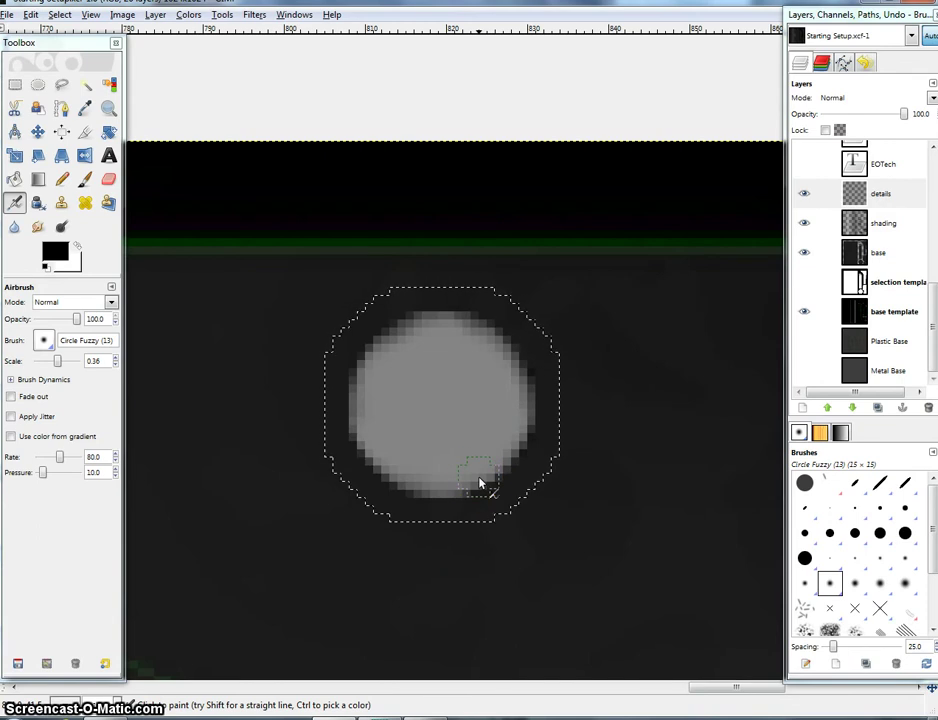
key("ctrl+z")
- Grow the circle selection by 1 pixel
right_click(423, 398)
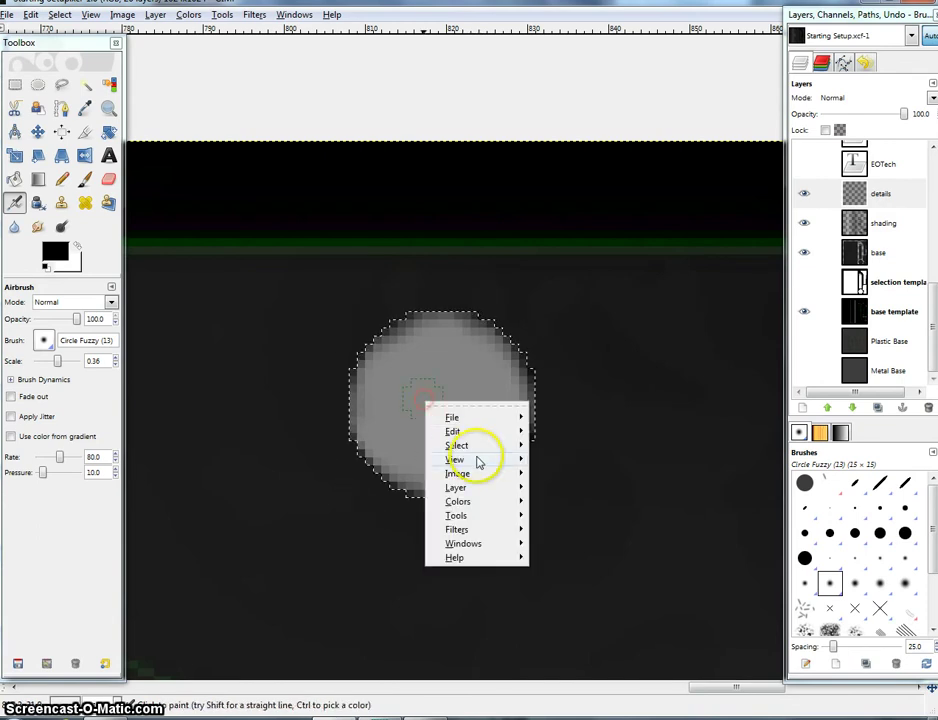
mouse_move(458, 445)
left_click(582, 634)
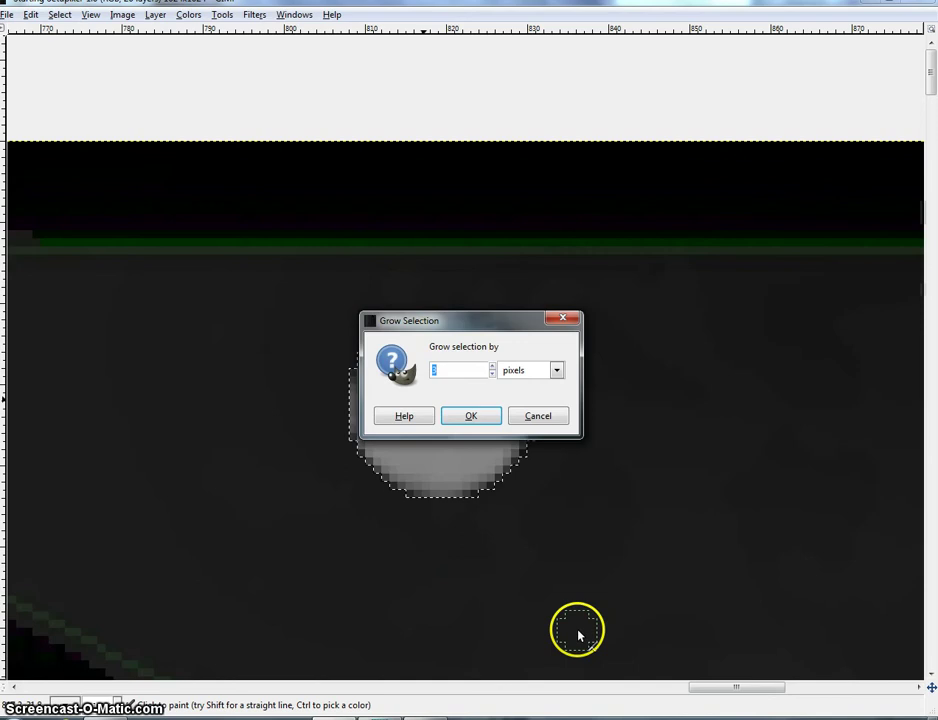
key("Return")
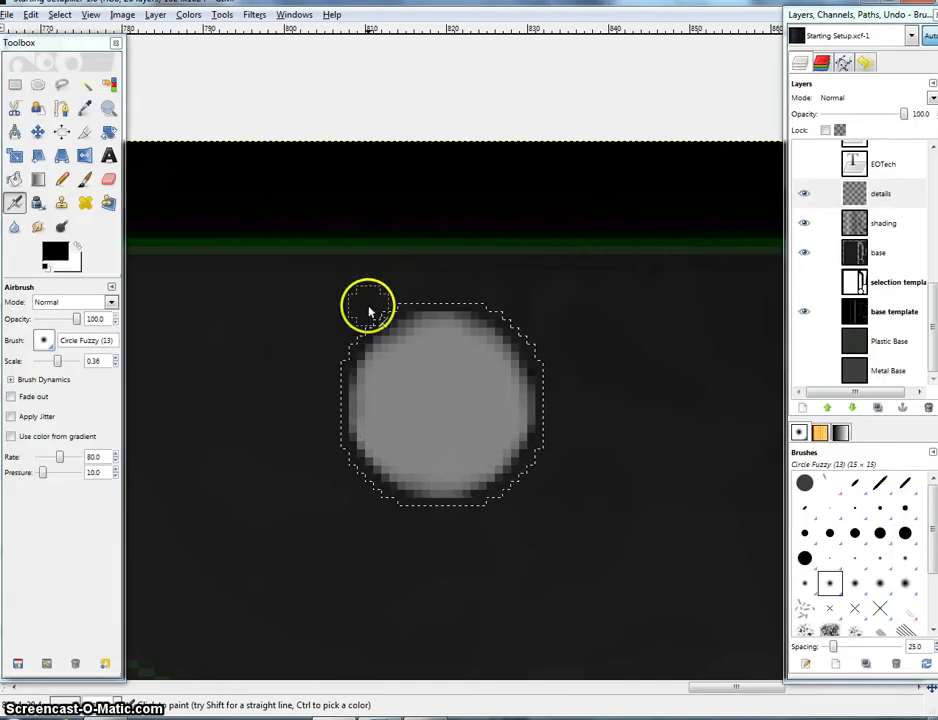
- Subtract a 23 by 23 px ellipse at position 808, 21 from the grown selection, leaving a thin ring around the circle
left_click(38, 84)
scroll(505, 380, "up", 2)
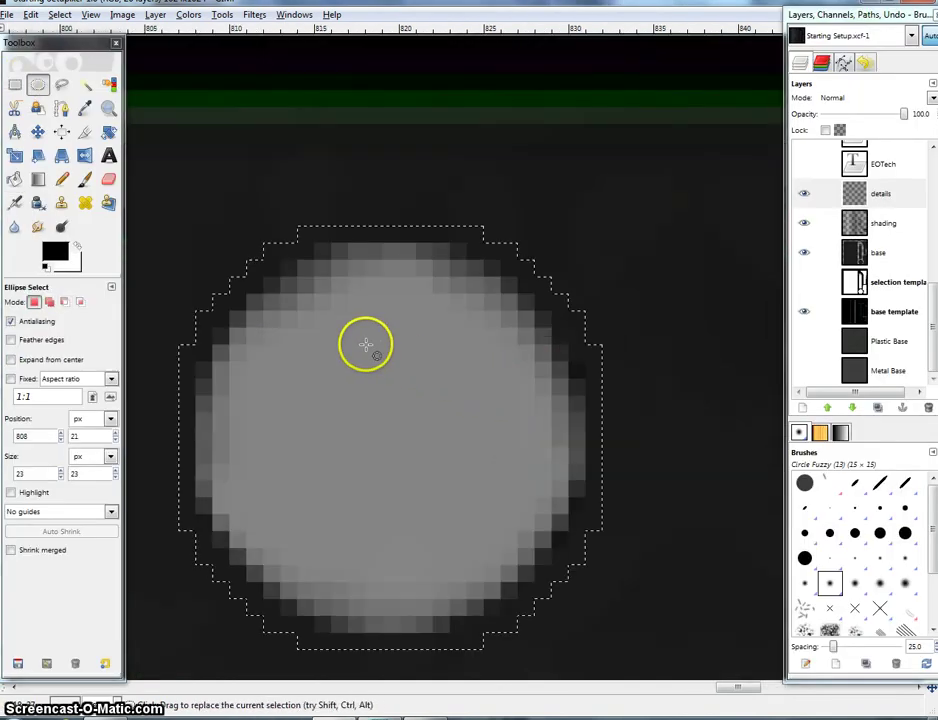
scroll(366, 345, "up", 1)
left_click_drag(317, 270, 613, 622)
left_click_drag(347, 297, 274, 251)
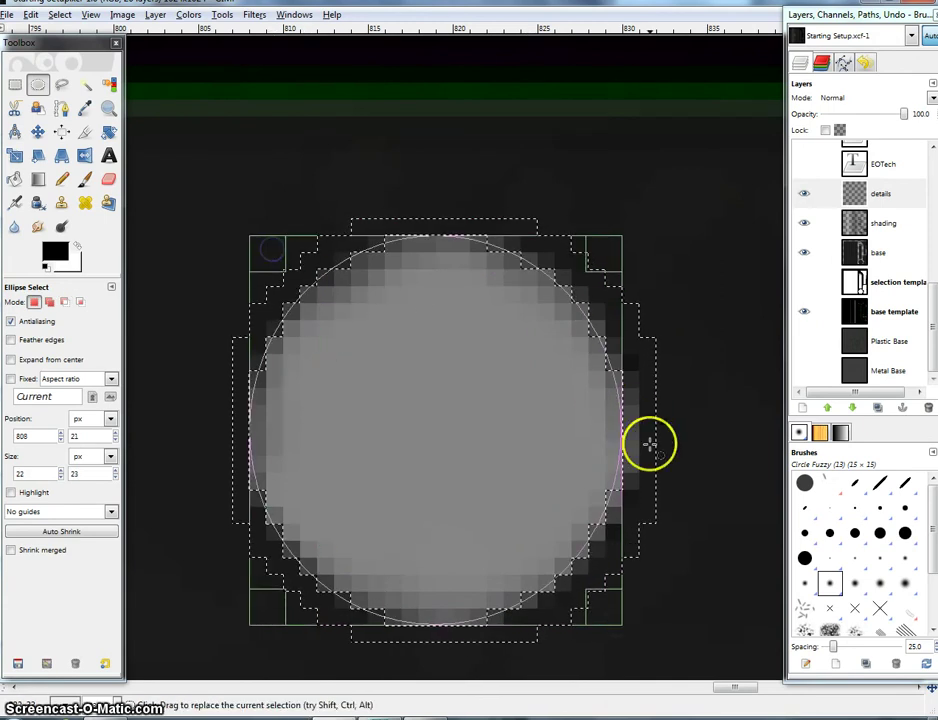
left_click_drag(601, 425, 616, 425)
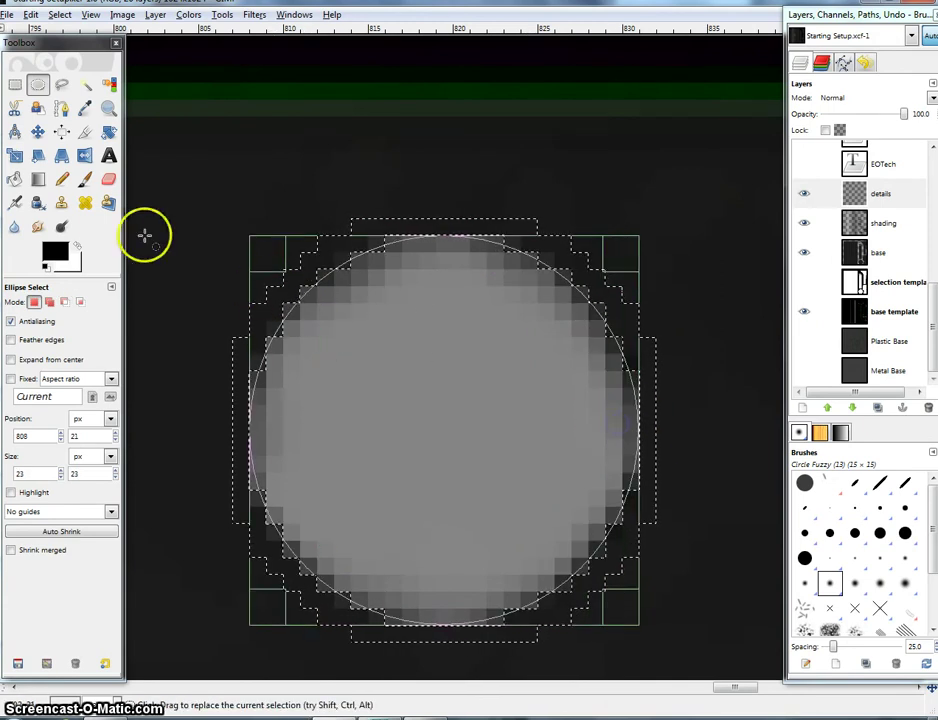
- Darken the thin ring selection around the metal circle with black airbrush strokes at 100% opacity and scale 0.36
left_click(14, 202)
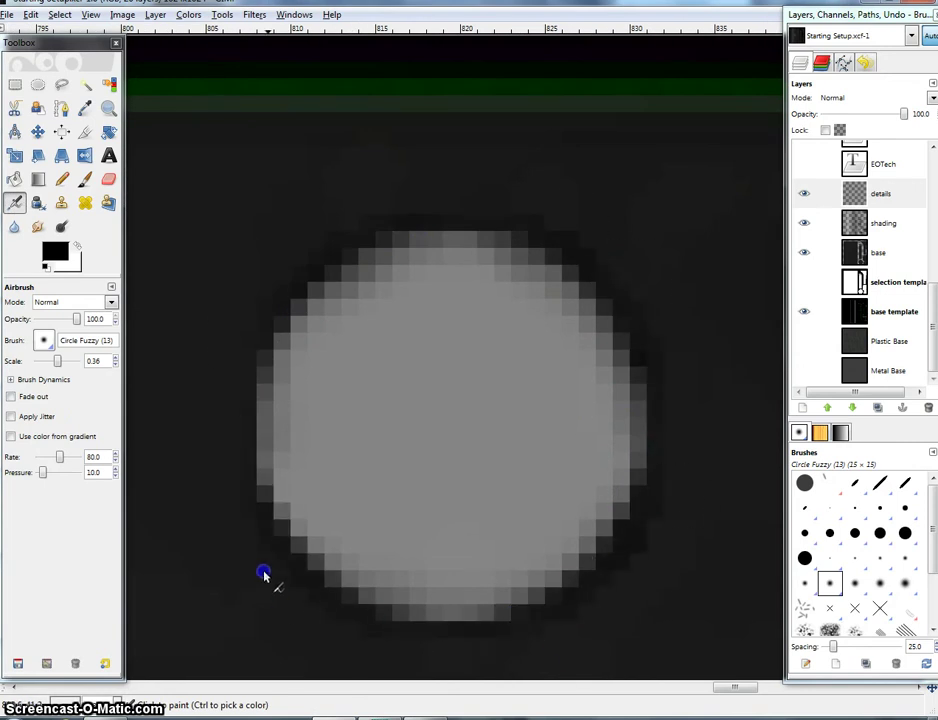
mouse_move(252, 398)
left_mouse_down()
mouse_move(254, 311)
mouse_move(222, 328)
left_mouse_up()
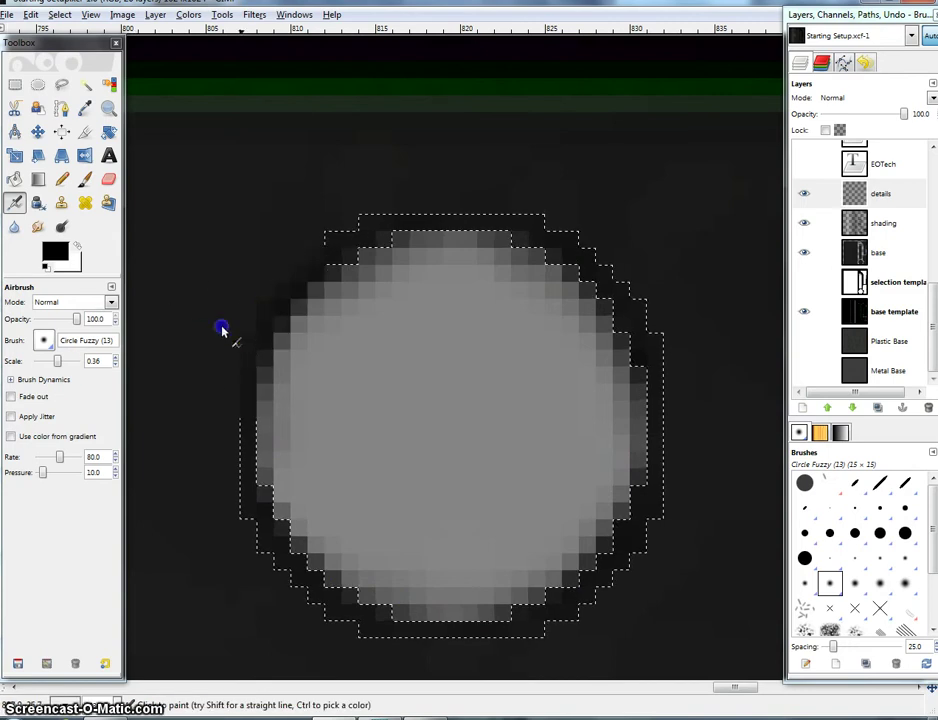
mouse_move(375, 227)
left_mouse_down()
mouse_move(347, 272)
mouse_move(352, 232)
left_mouse_up()
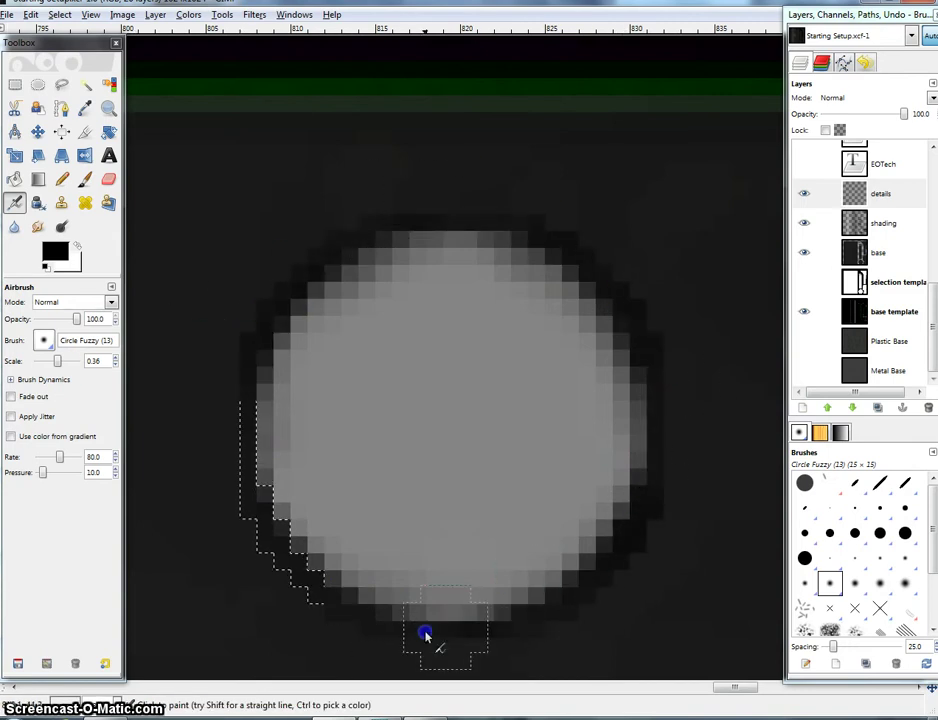
left_click_drag(292, 581, 219, 490)
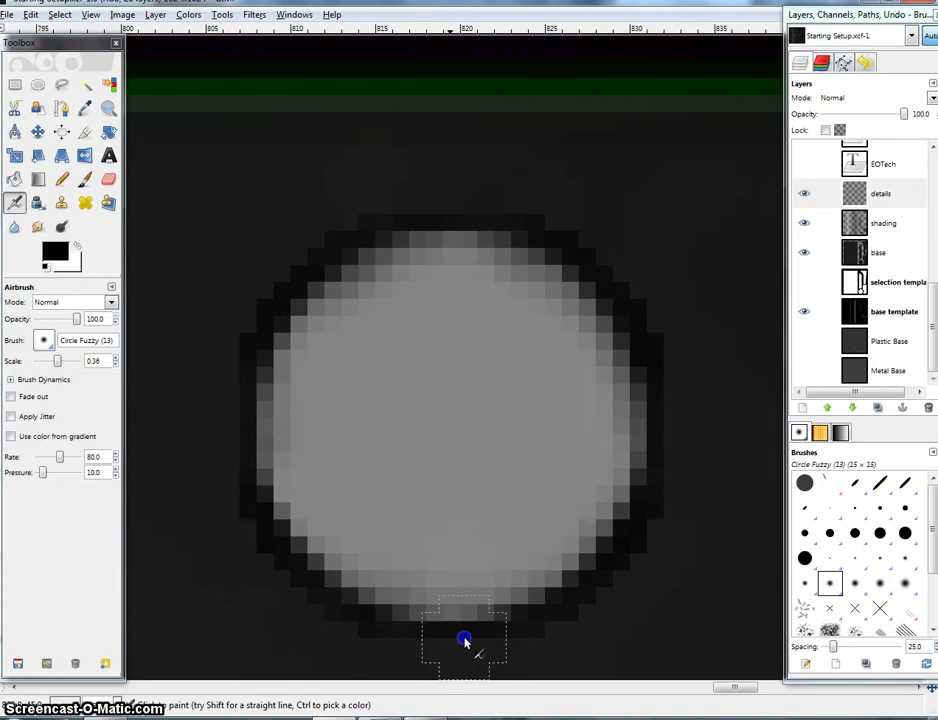
- Paint the ring black with the Pencil at 75% opacity and scale 0.20, undoing the first full-opacity stroke
left_click(61, 179)
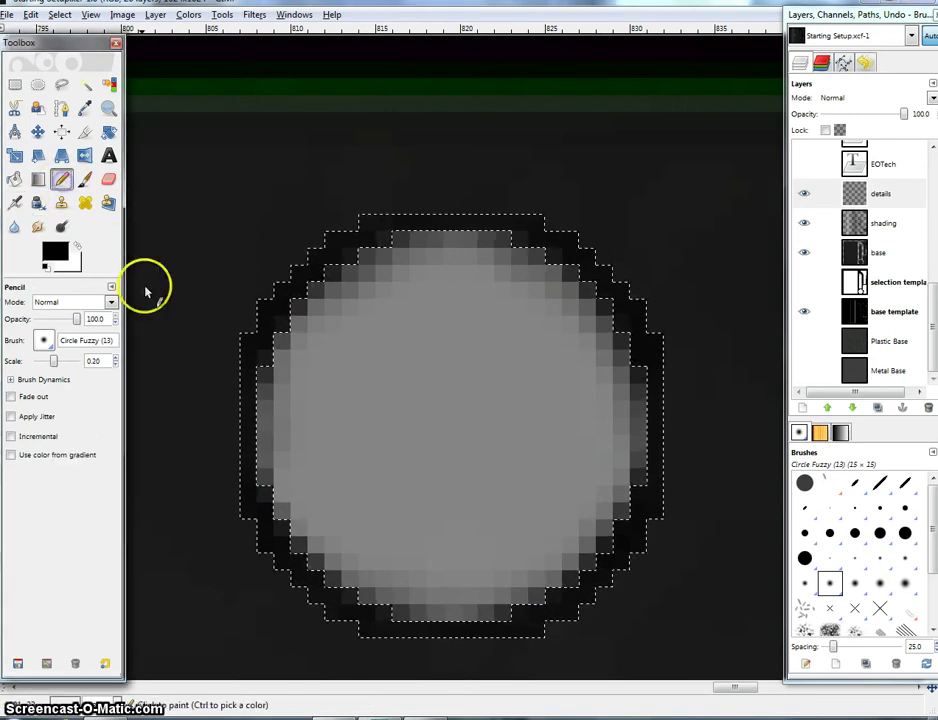
left_click_drag(258, 348, 218, 487)
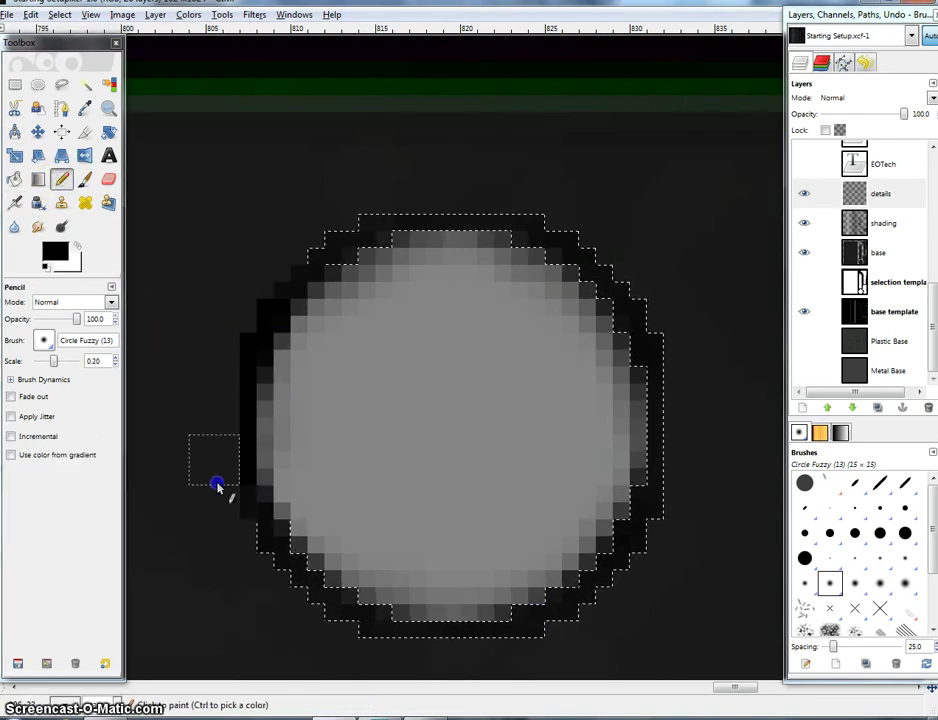
left_click(92, 318)
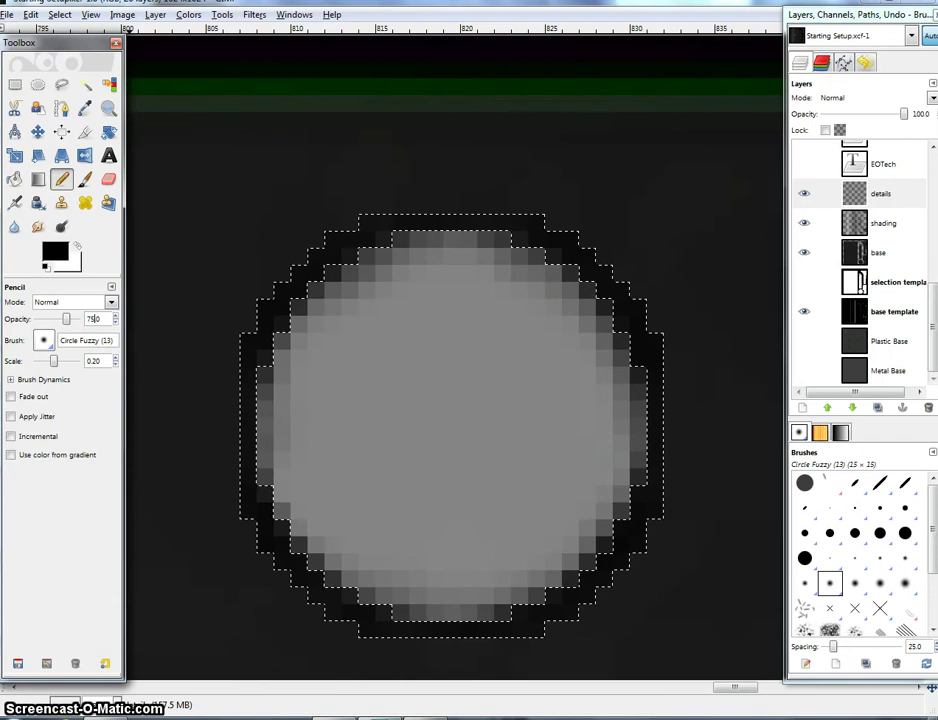
mouse_move(285, 285)
left_mouse_down()
mouse_move(315, 253)
mouse_move(299, 286)
left_mouse_up()
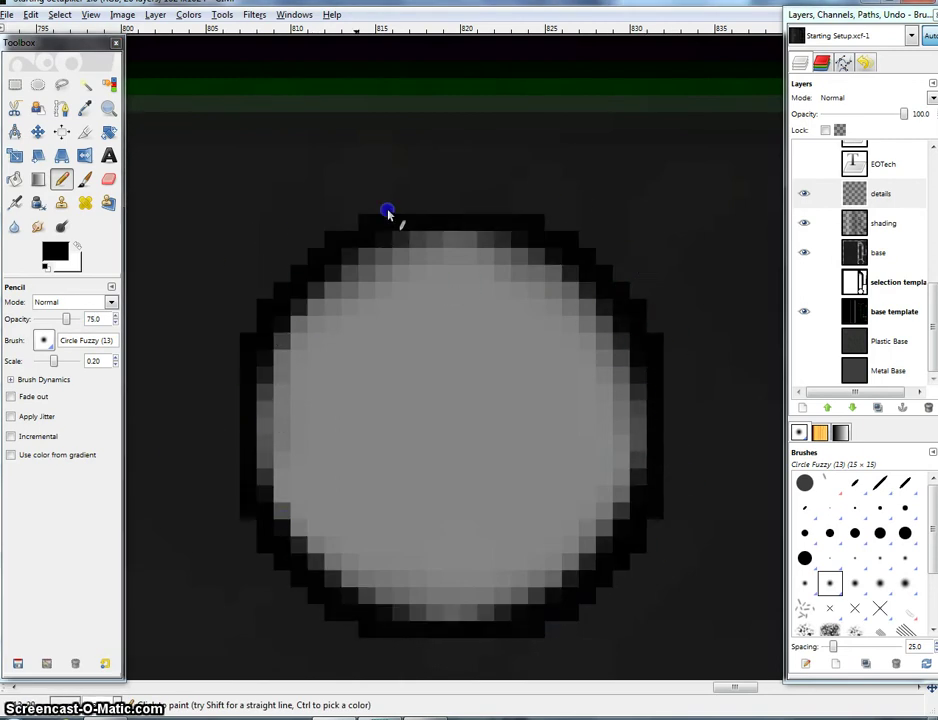
- Switch to the Airbrush and invert the ring selection so the ring itself is protected from painting
left_click(17, 204)
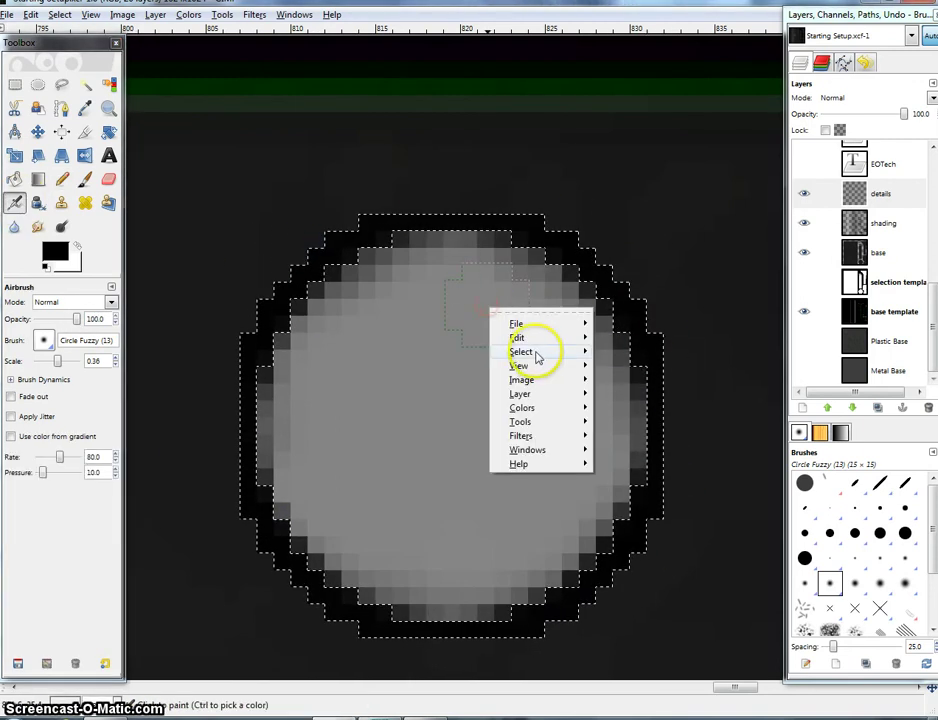
mouse_move(537, 352)
left_click(628, 396)
scroll(556, 266, "right", 1)
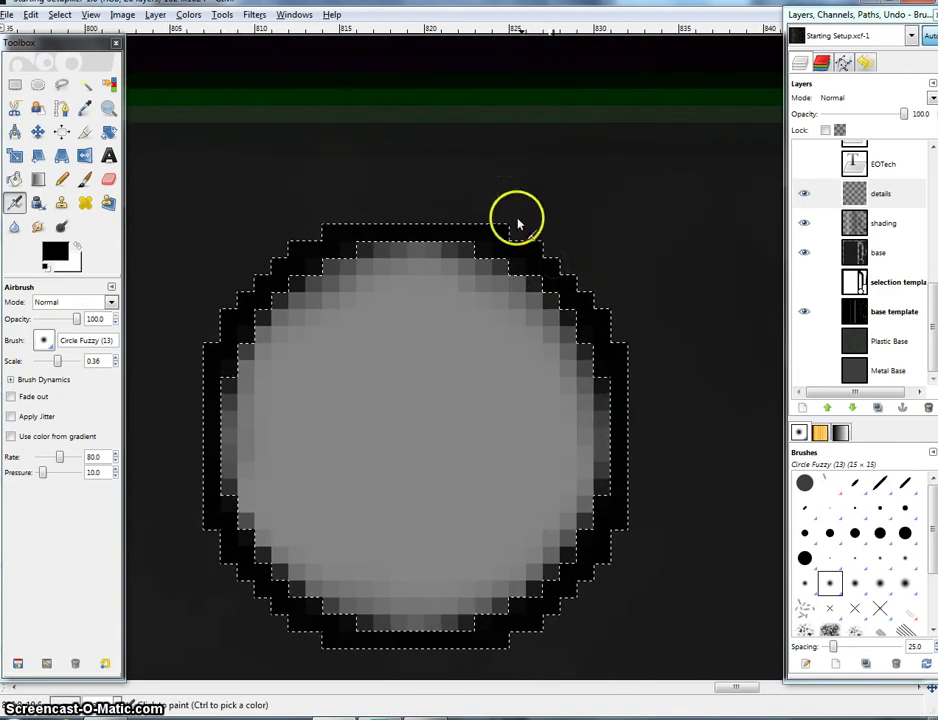
left_click_drag(499, 247, 514, 225)
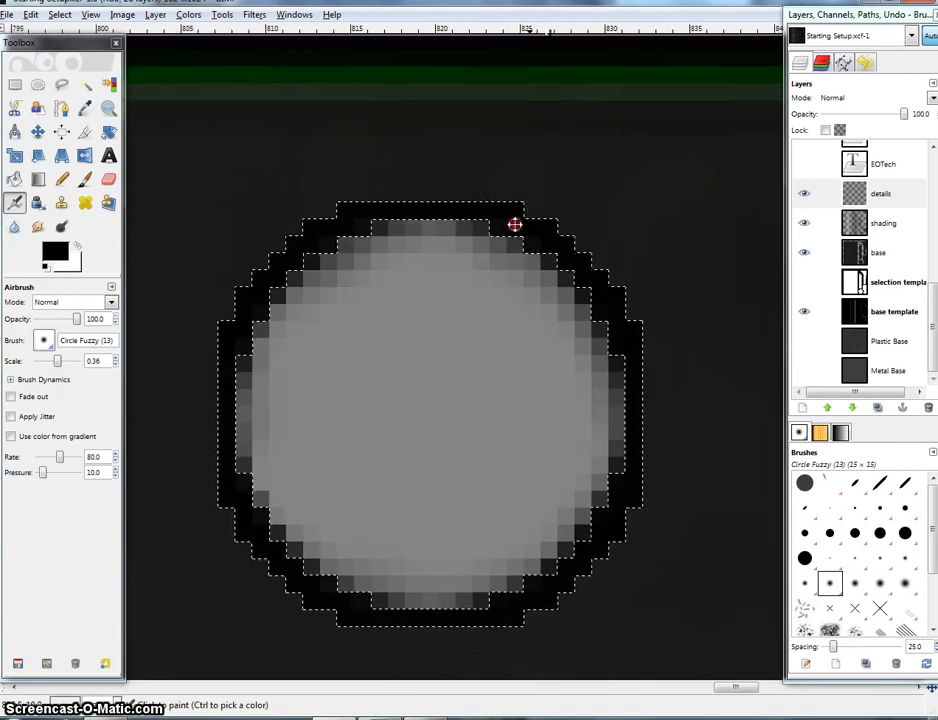
- Airbrush a faint white glow around the black ring's outer edge at 20% opacity and scale 0.36
double_click(90, 318)
type("20")
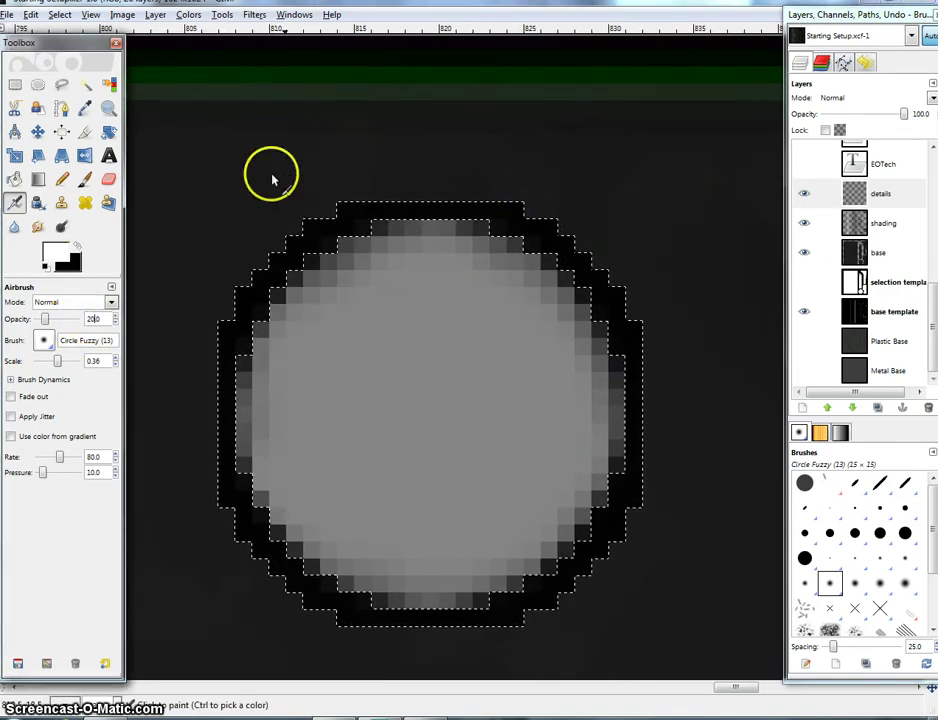
left_click(337, 204)
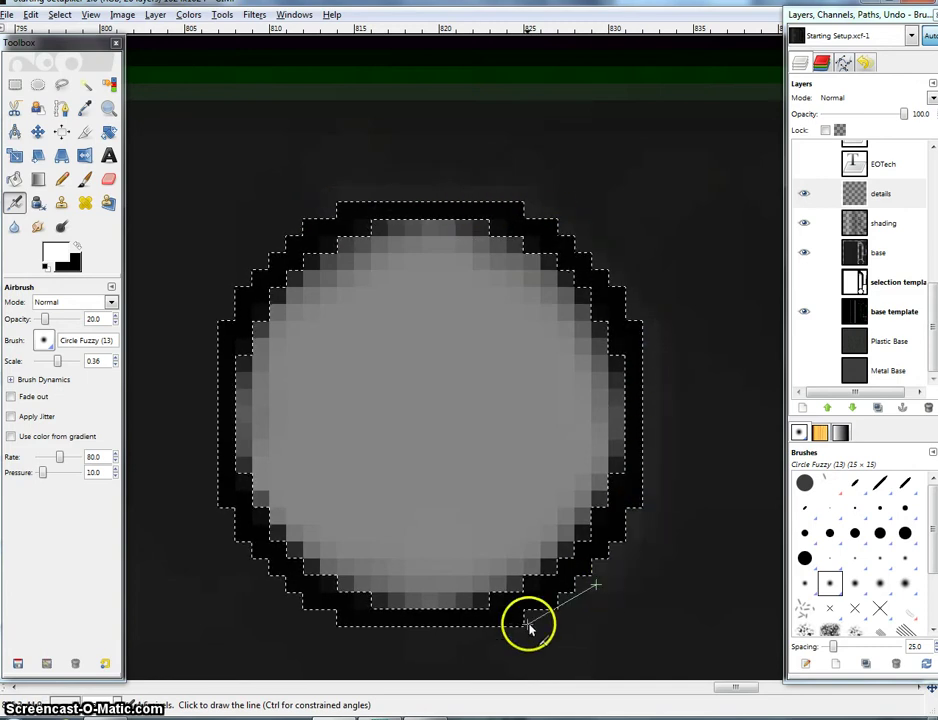
left_click(302, 612, "shift")
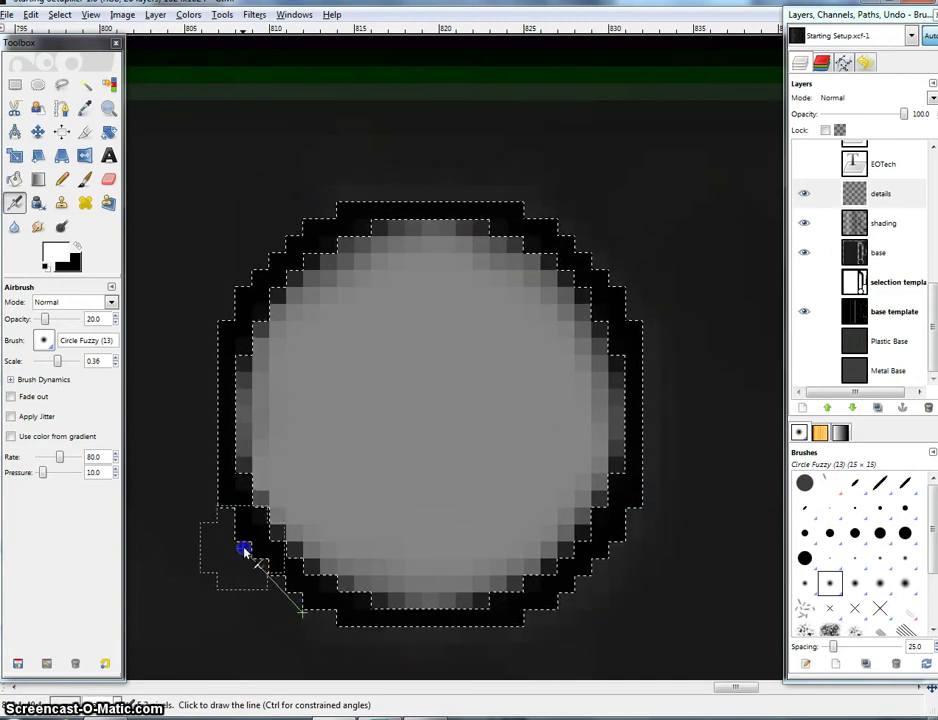
left_click(216, 364, "shift")
left_click(227, 294, "shift")
left_click_drag(249, 331, 295, 285)
scroll(300, 288, "down", 1)
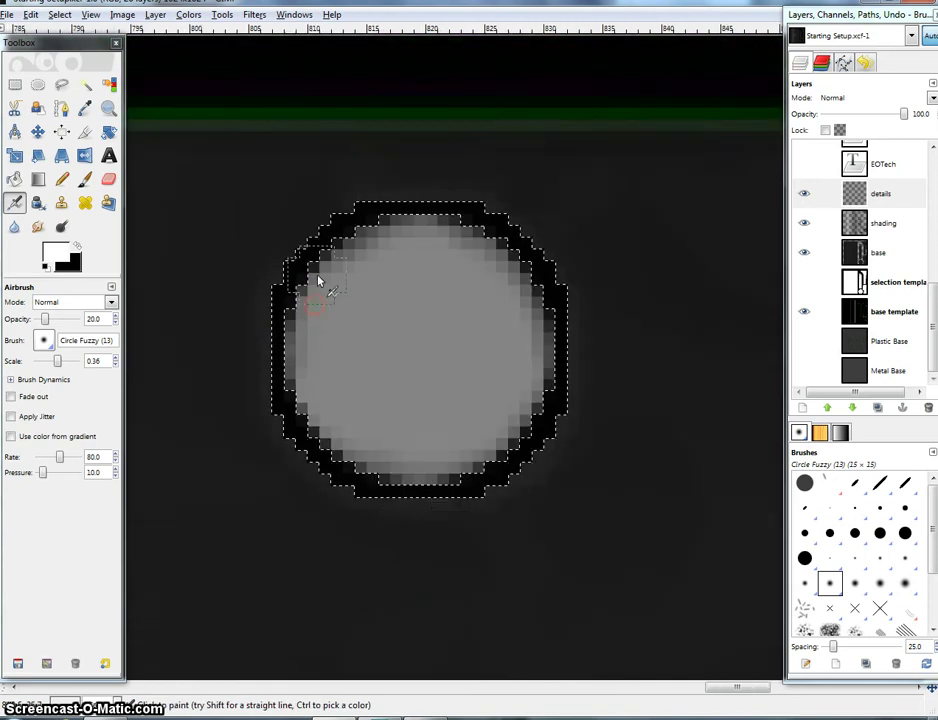
left_click(349, 210, "shift")
- Enlarge the airbrush to scale 1.86 and stroke white along the ring's upper and right outer edge at 20% opacity
key("bracketright")
key("bracketright")
key("bracketright")
key("bracketright")
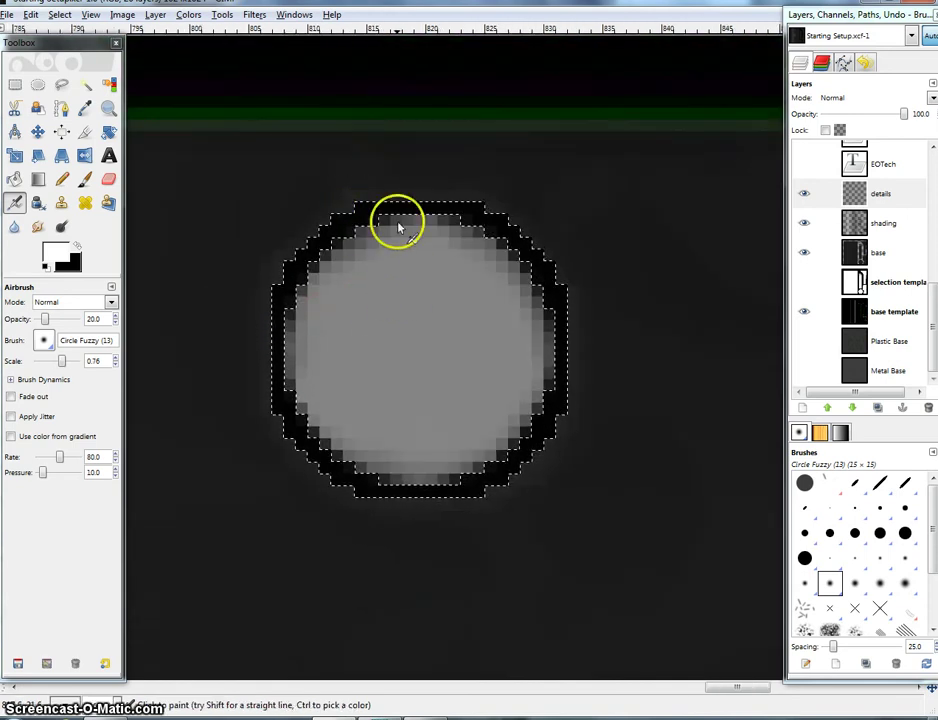
left_click(496, 199, "shift")
left_click(567, 274, "shift")
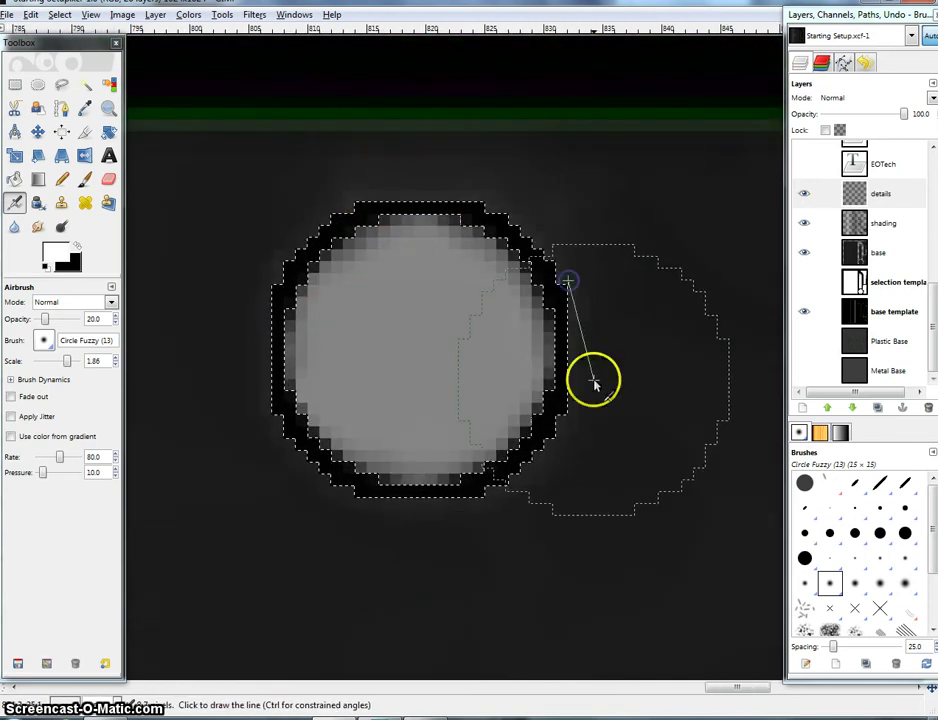
left_click(593, 380, "shift")
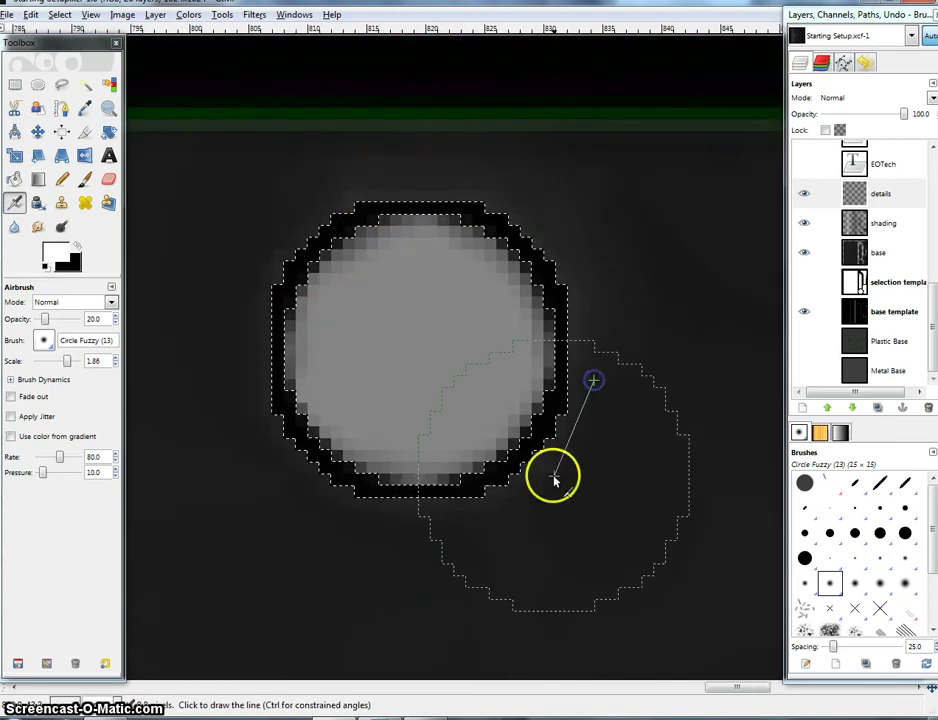
- Lower the airbrush opacity to 10% and paint a soft, wide white glow all the way around the ring
left_click(89, 319)
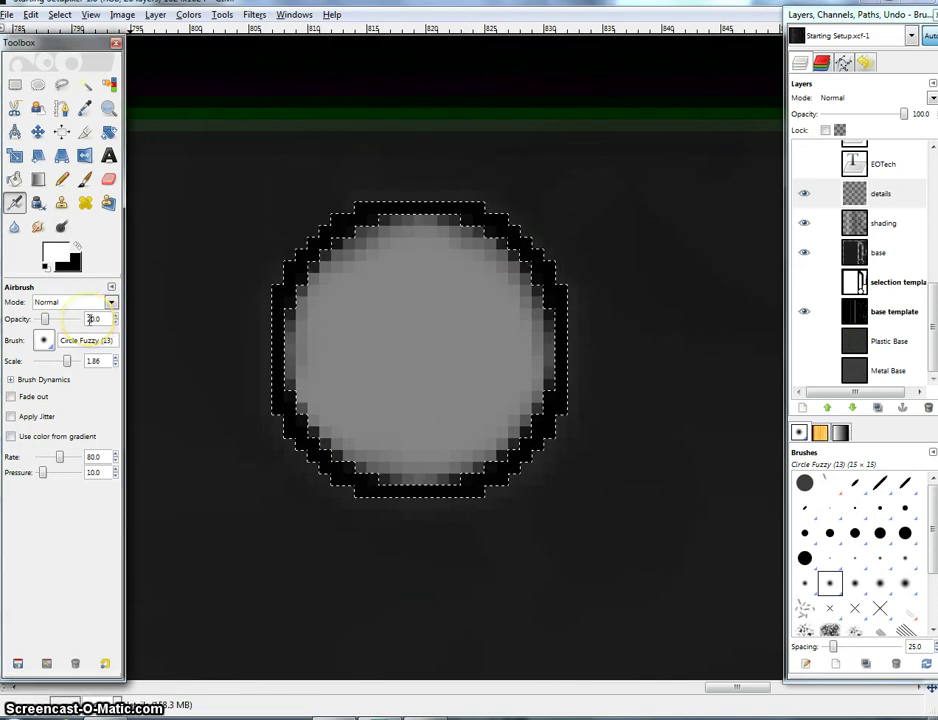
left_click(89, 318)
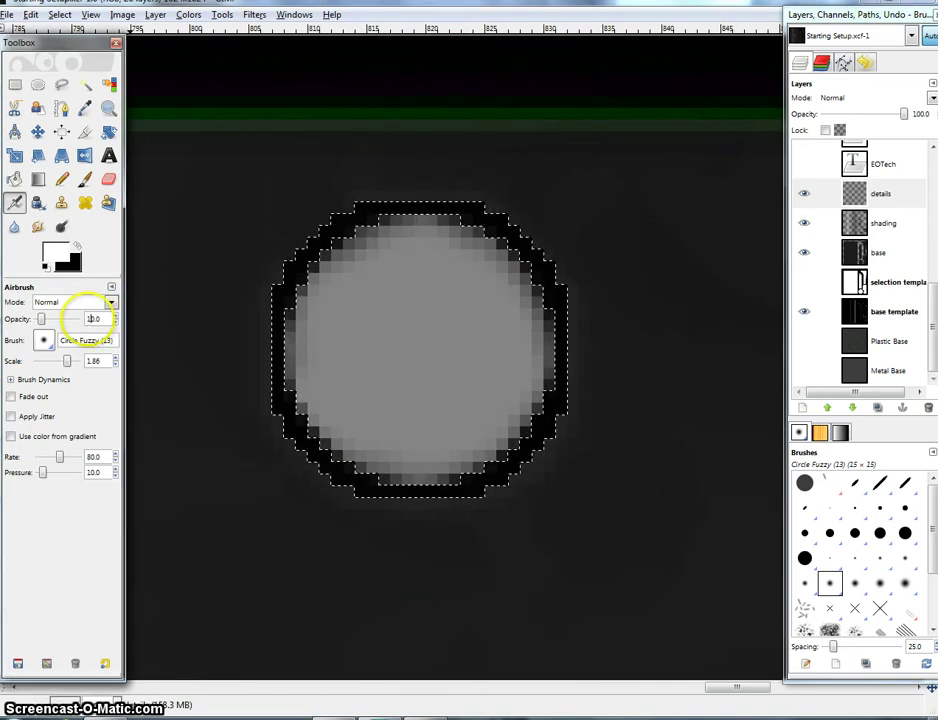
left_click(355, 201)
left_click(483, 204, "shift")
left_click(531, 243, "shift")
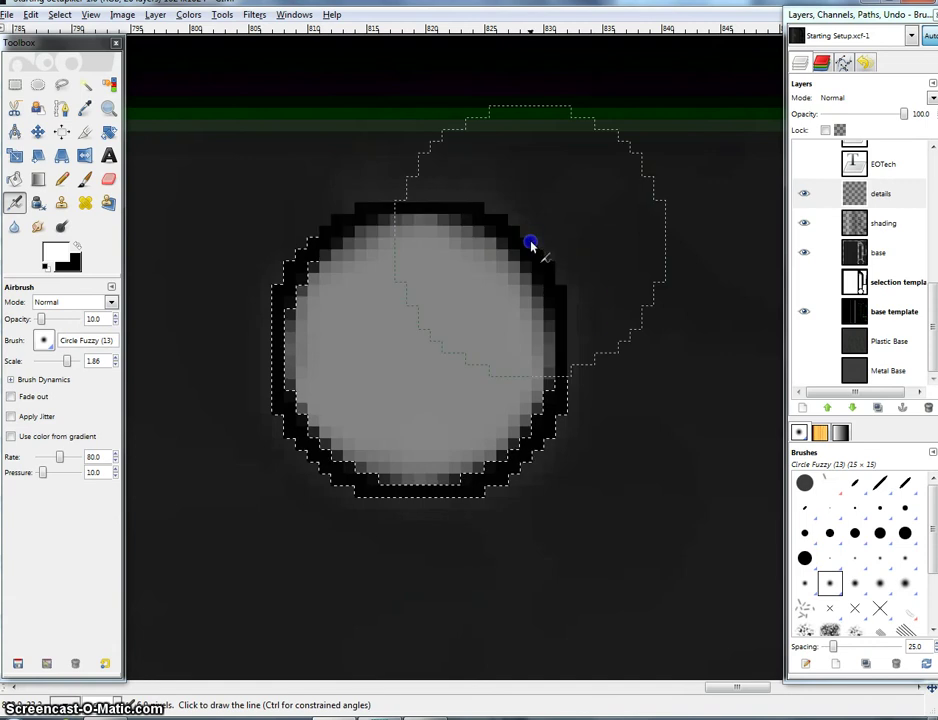
left_click(576, 389, "shift")
left_click(547, 469, "shift")
left_click(467, 526, "shift")
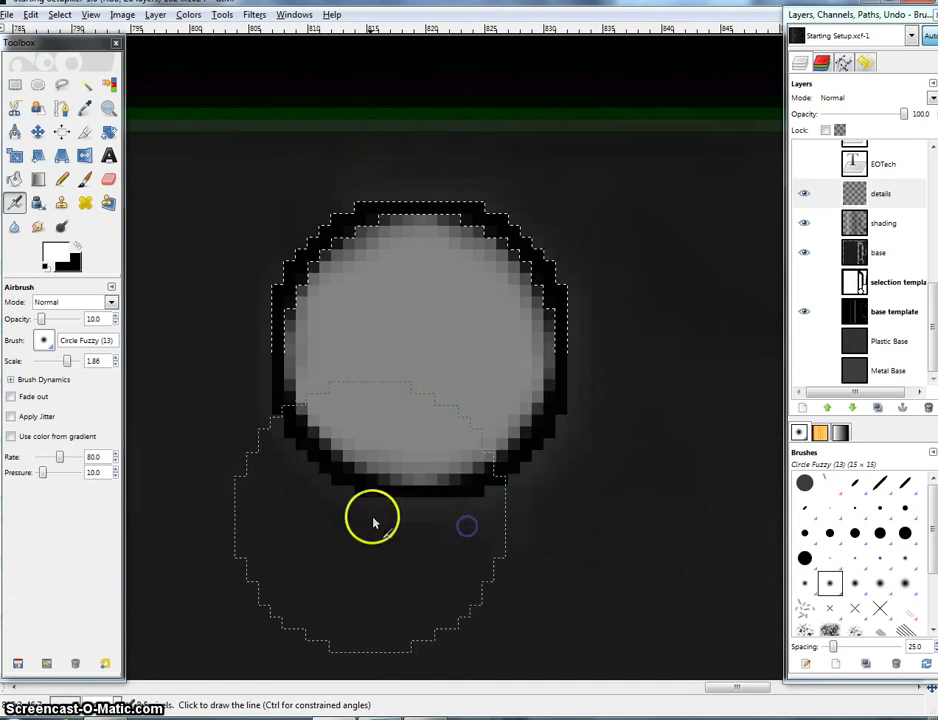
left_click(251, 377, "shift")
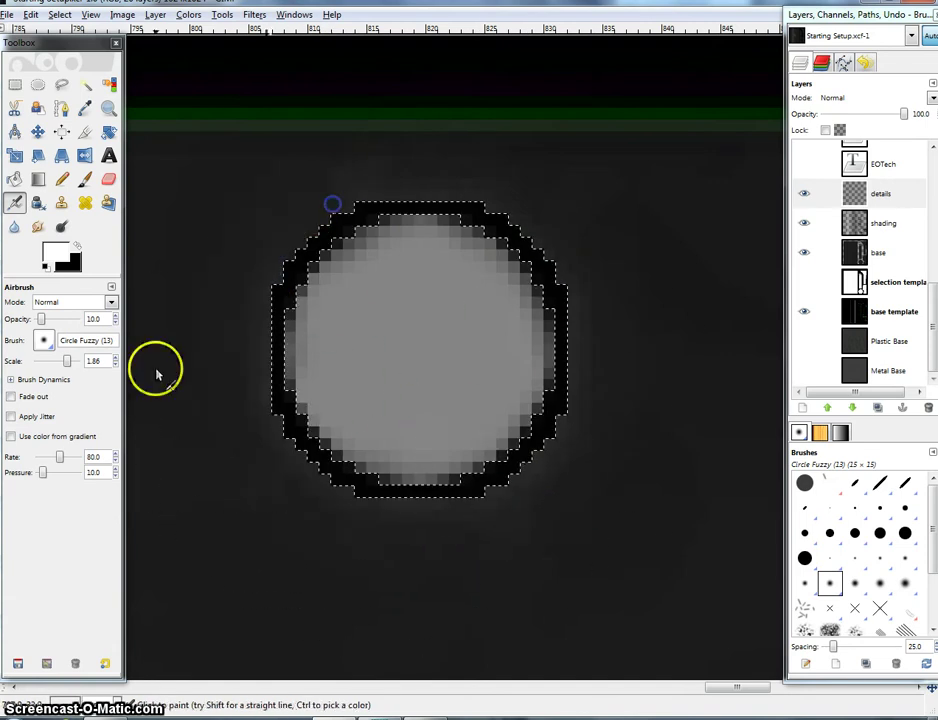
left_click(15, 84)
scroll(425, 289, "down", 1)
right_click(431, 320)
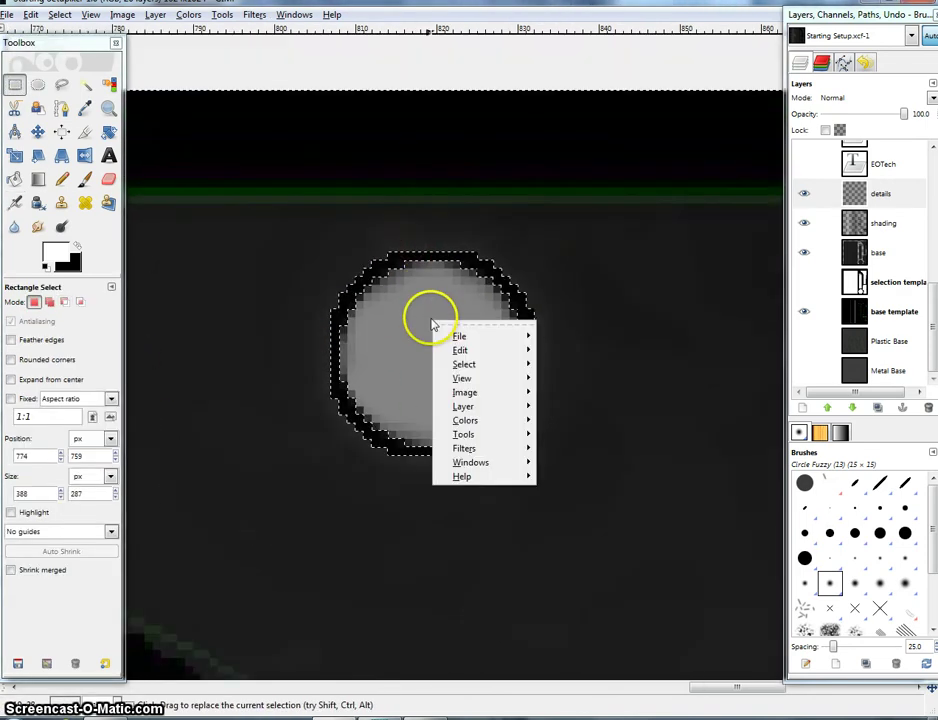
left_click(385, 300)
scroll(420, 310, "up", 1)
left_click(485, 420)
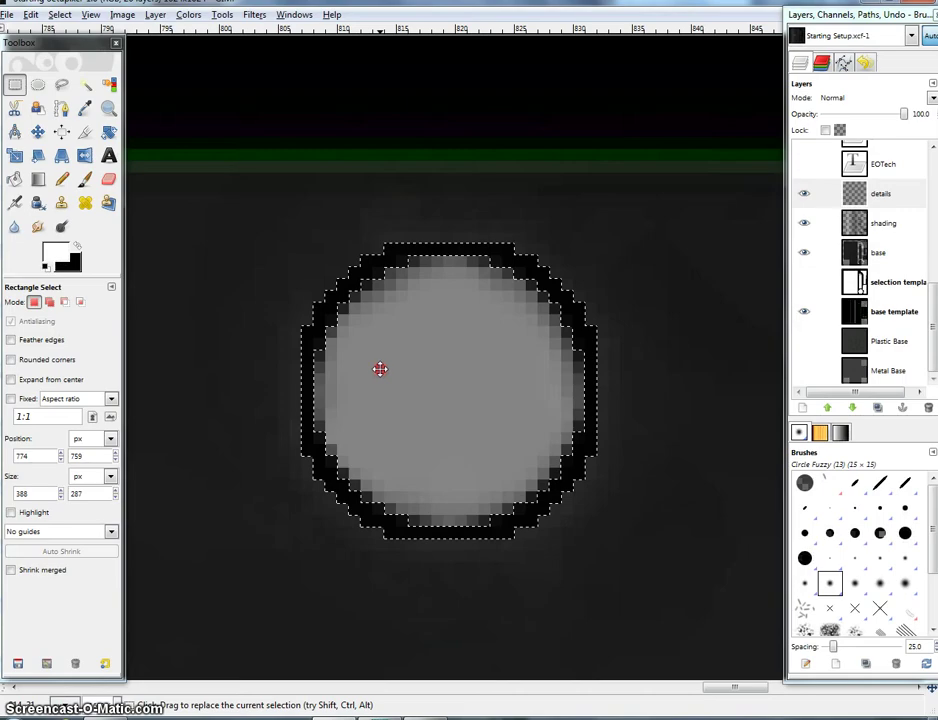
- Set the Airbrush to 75% opacity and scale 0.20 for fine highlights on the metal circle
scroll(381, 369, "up", 3)
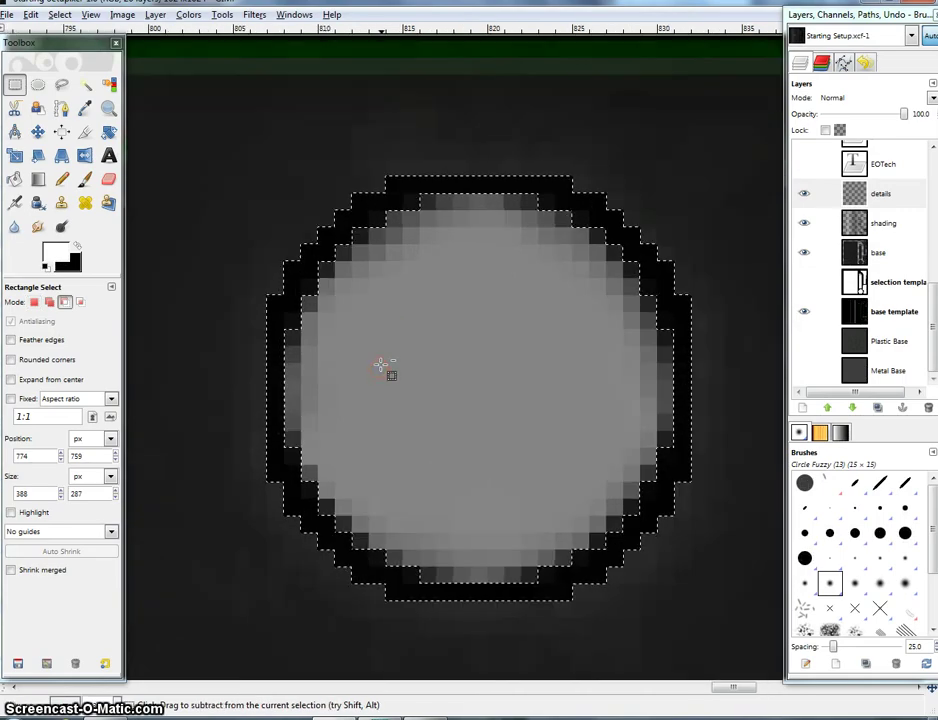
left_click(15, 202)
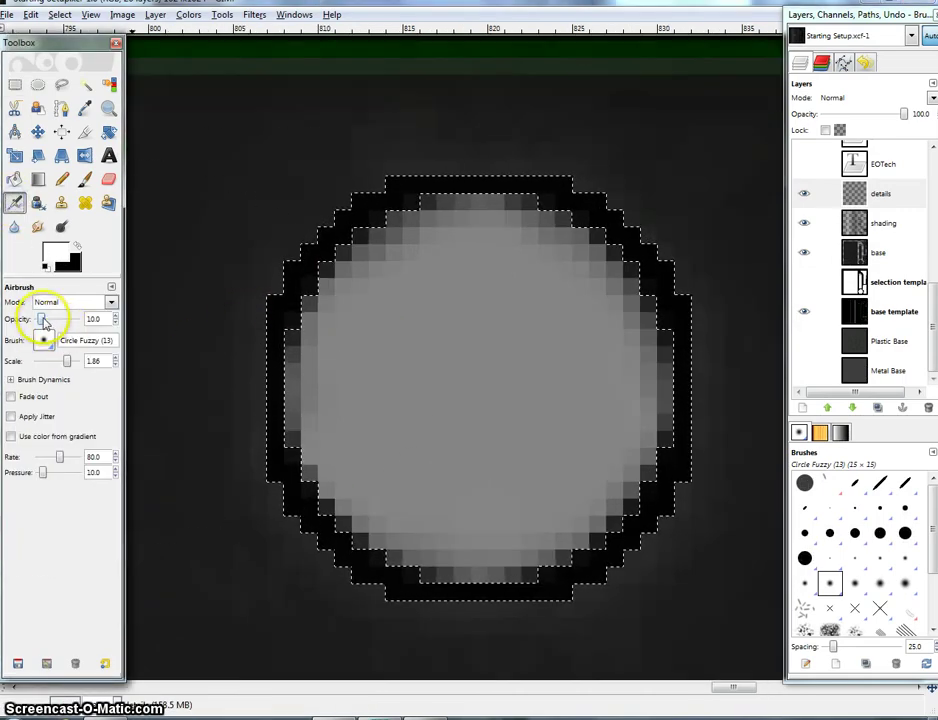
left_click(89, 319)
type("75")
key("Return")
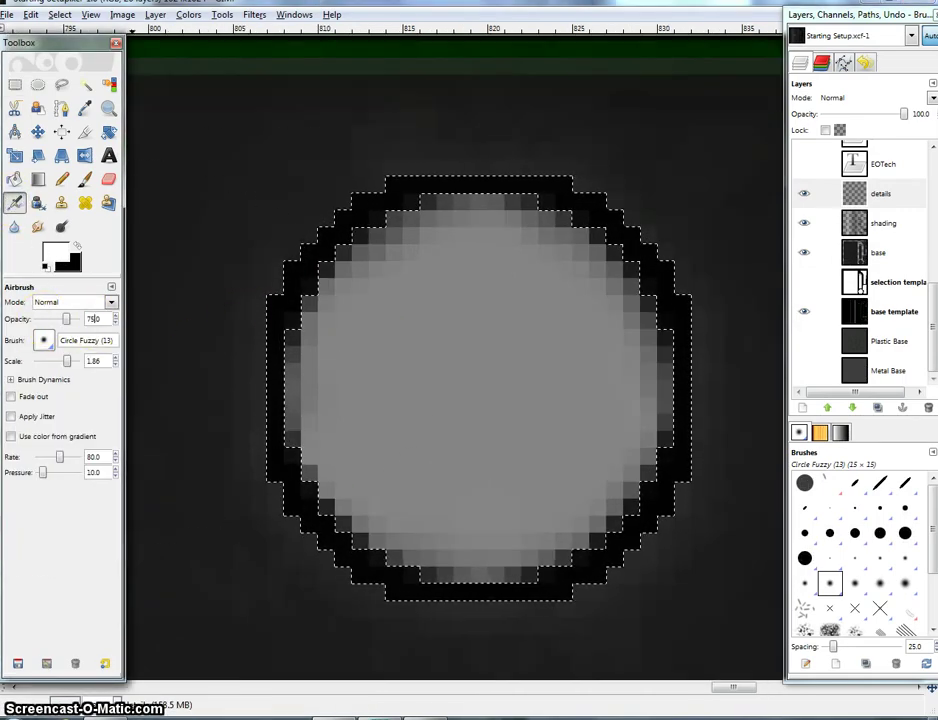
left_click_drag(101, 360, 48, 356)
type("0.20")
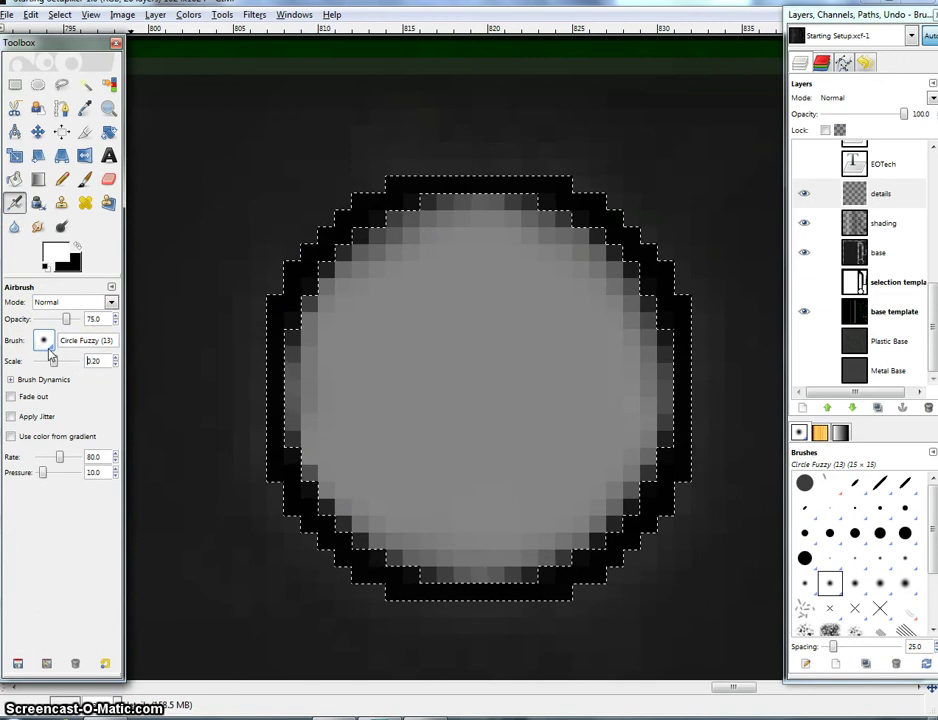
key("Return")
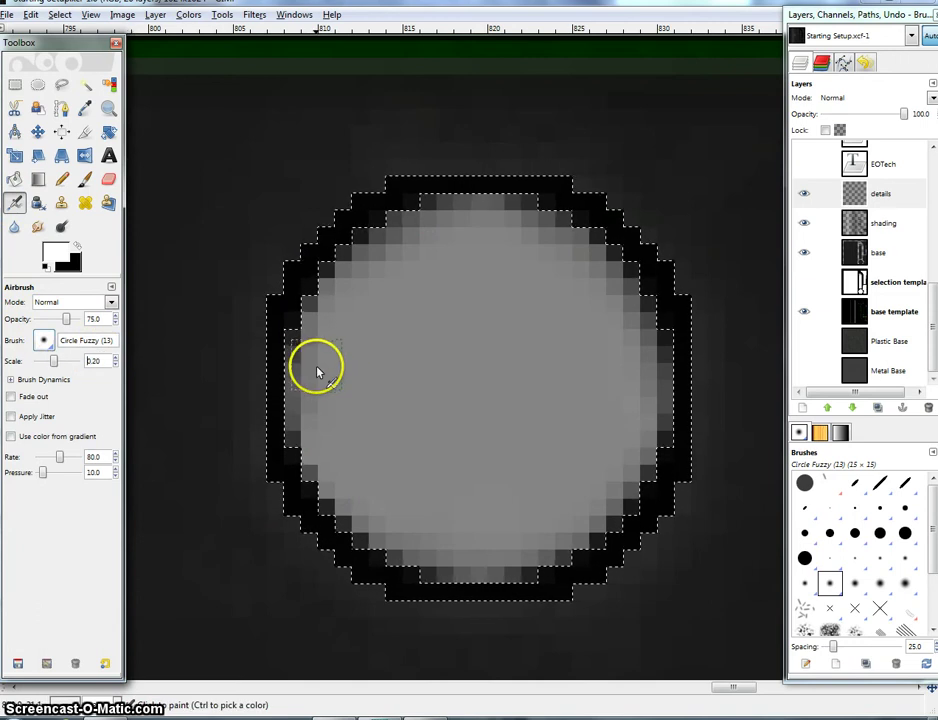
- Try painting white highlight segments just inside the metal circle's rim along its upper and right edges, and undo them
left_click(314, 358)
left_click(332, 303, "shift")
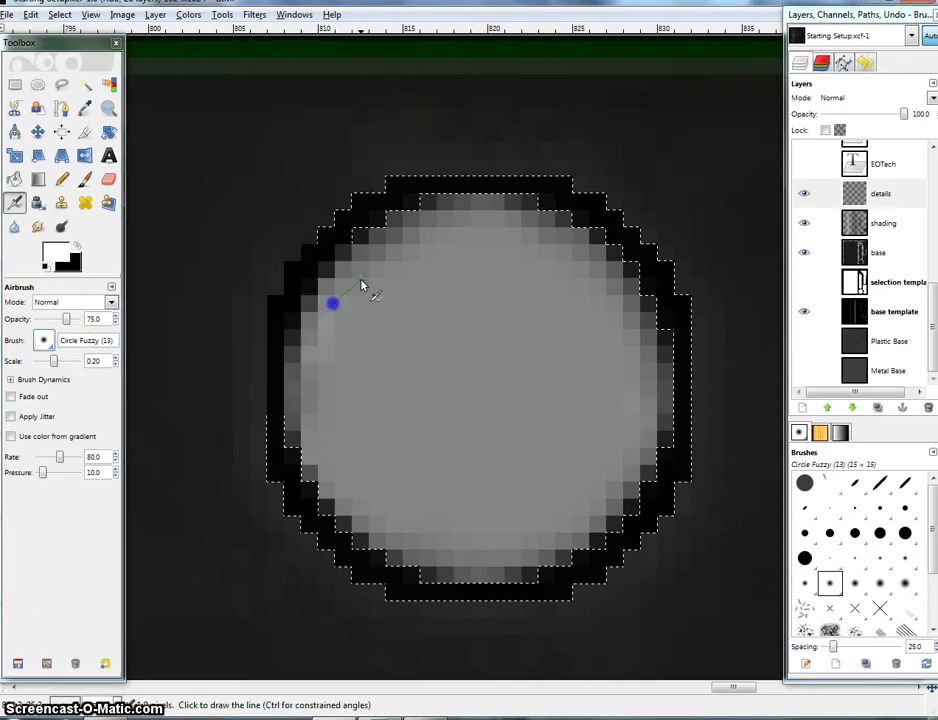
left_click(430, 231, "shift")
left_click(462, 220, "shift")
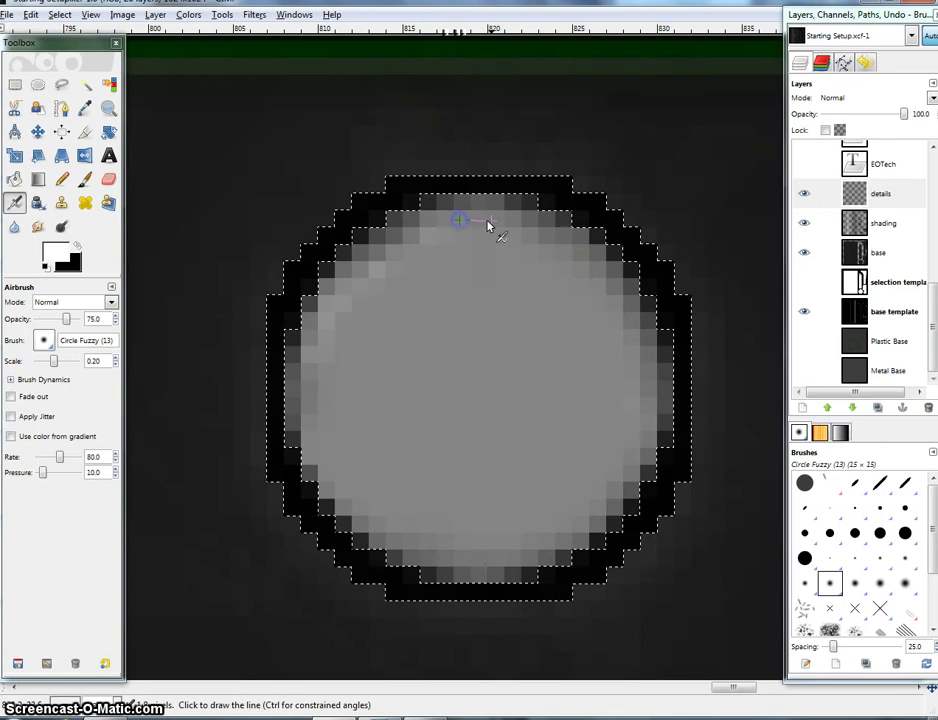
left_click(559, 245, "shift")
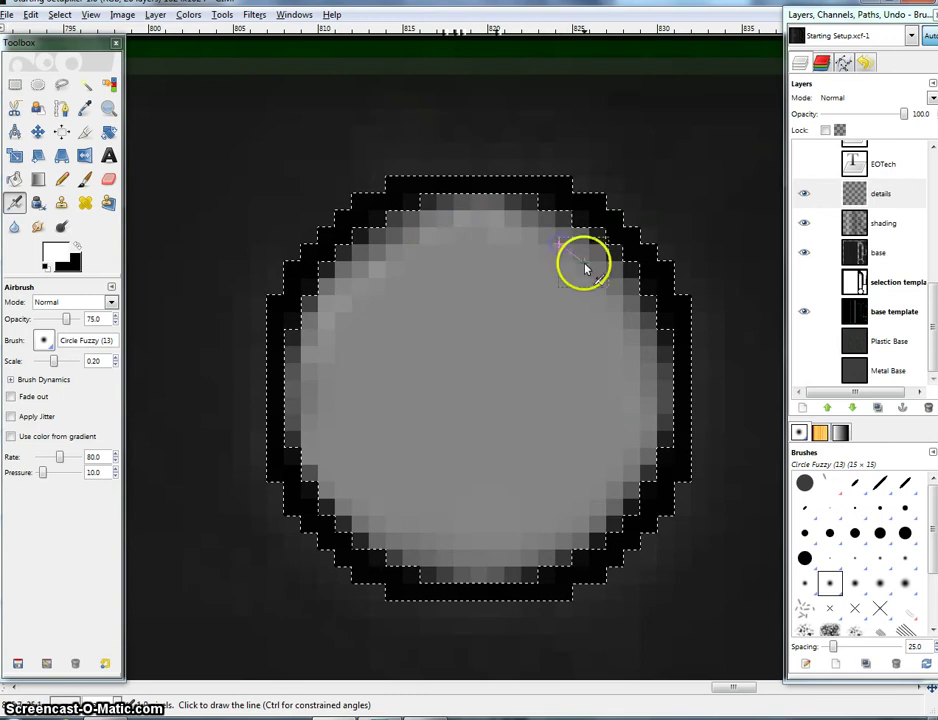
left_click(655, 420, "shift")
left_click(639, 469, "shift")
key("ctrl+z")
key("ctrl+z")
key("ctrl+z")
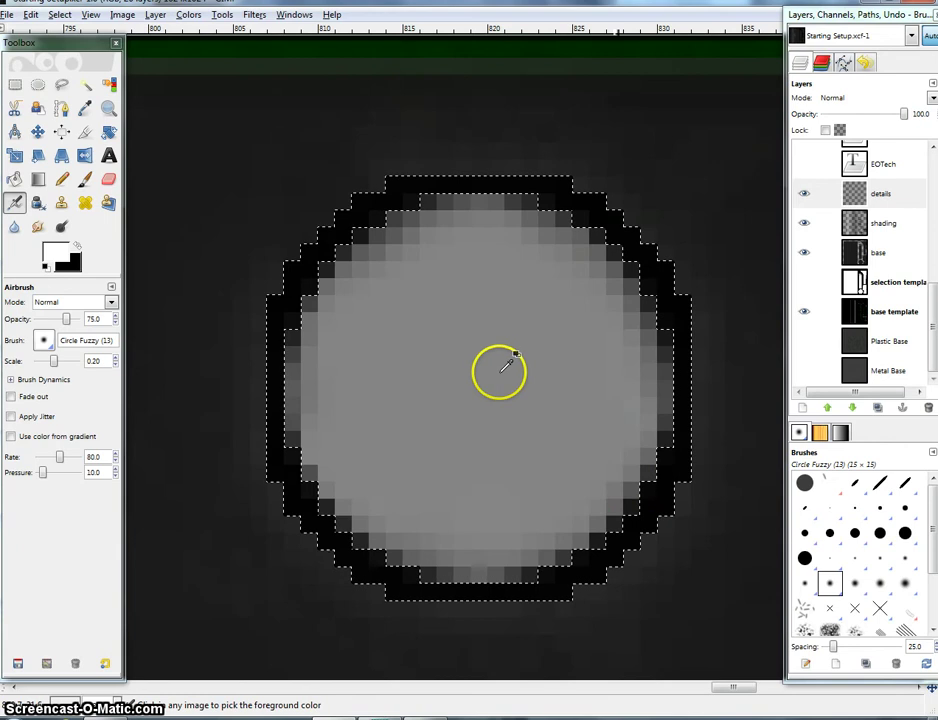
- Shrink the selection by 2 pixels and grow it back by 1 pixel, insetting it from the metal circle's rim
right_click(467, 350)
mouse_move(497, 392)
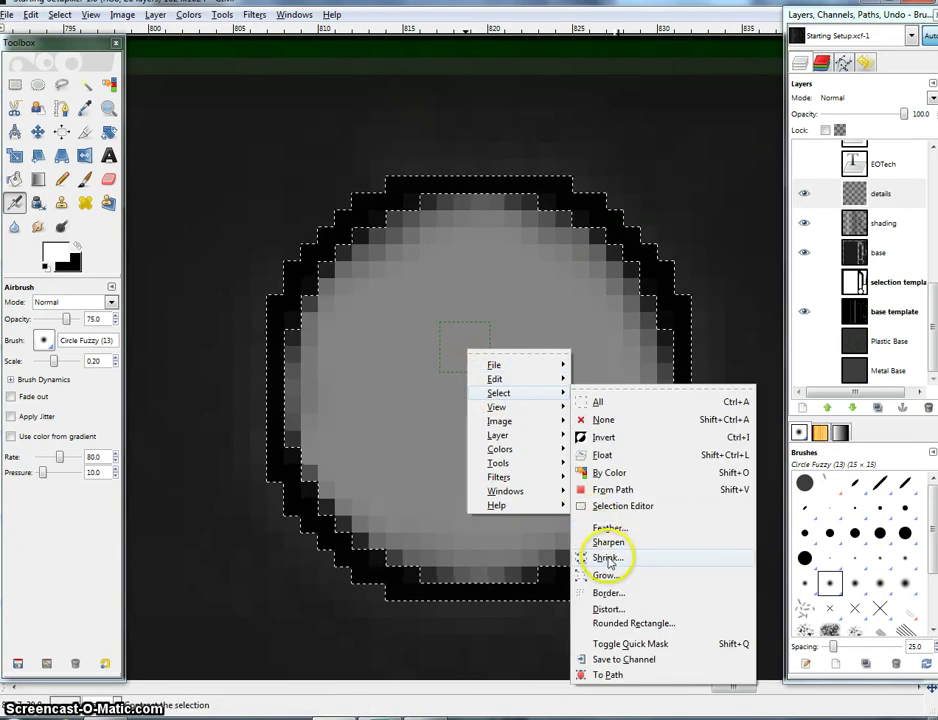
left_click(607, 558)
type("2")
key("Return")
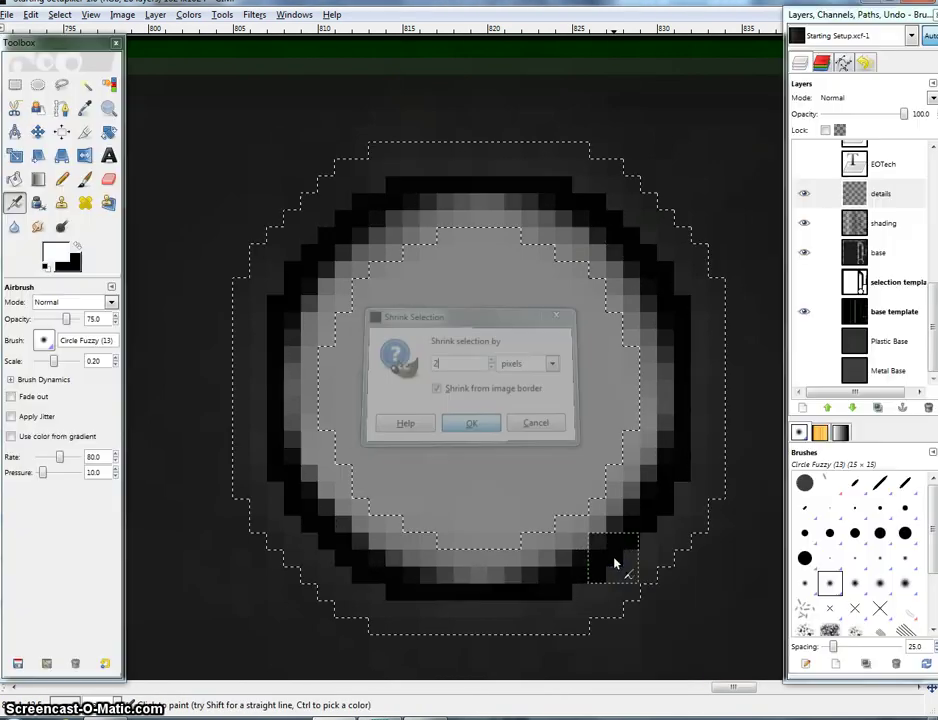
right_click(447, 368)
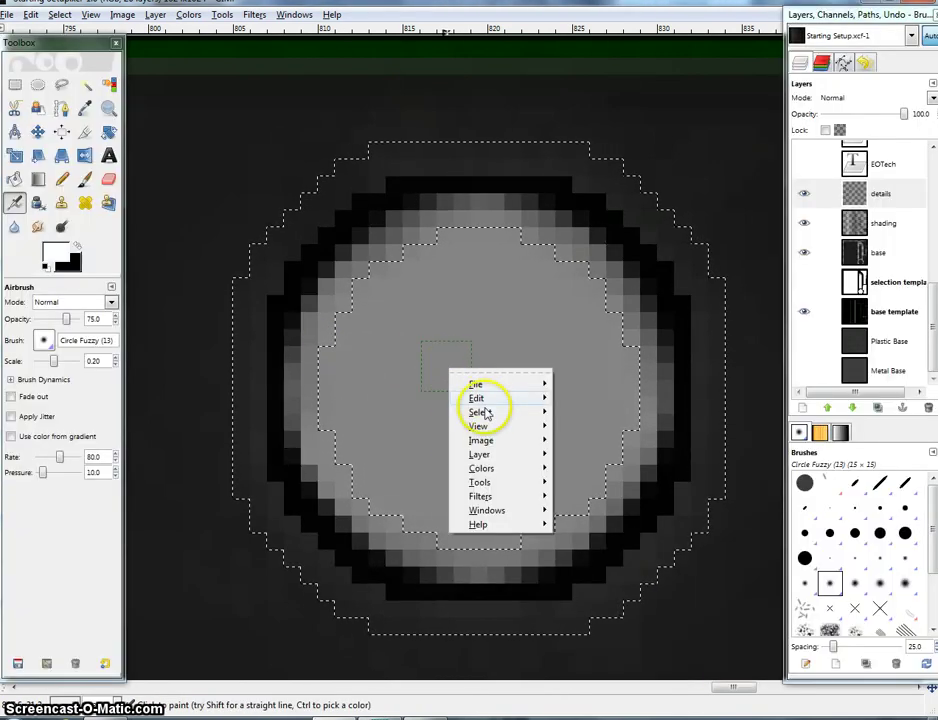
mouse_move(484, 413)
left_click(600, 594)
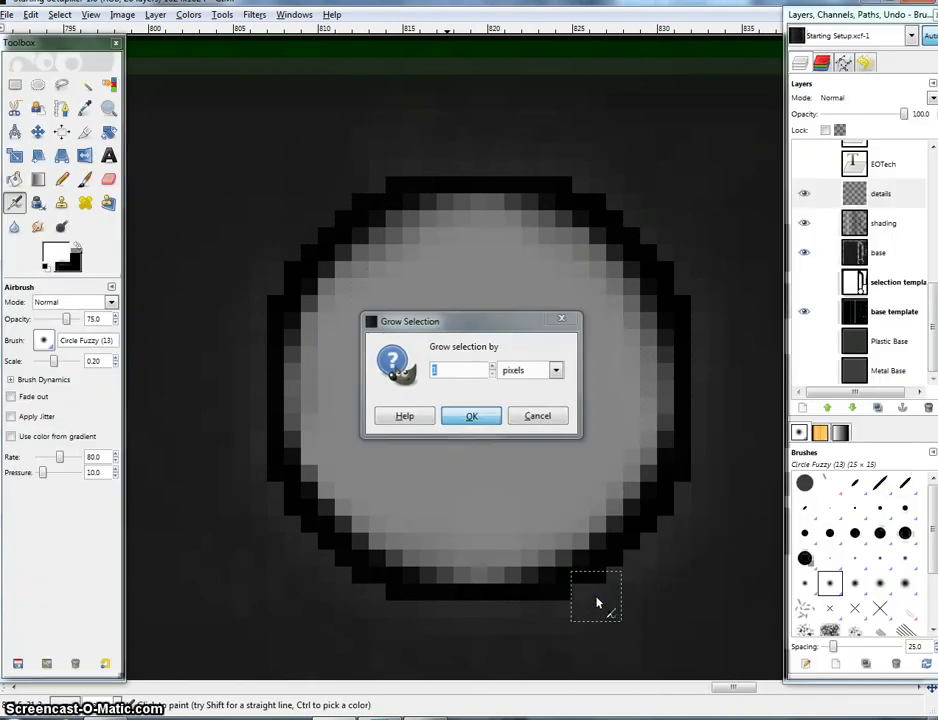
left_click(471, 415)
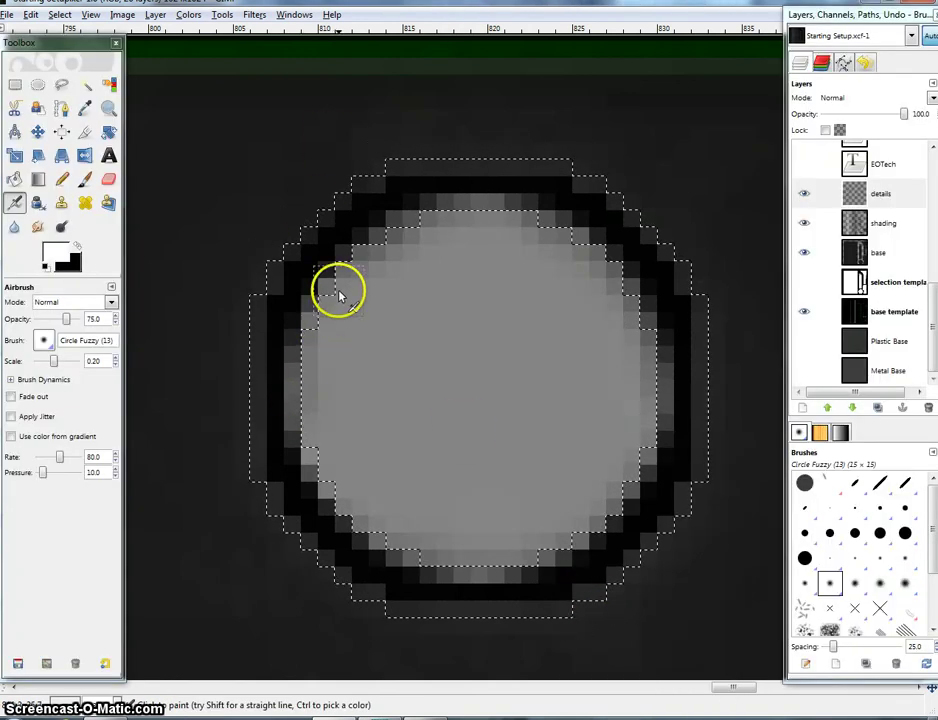
- Airbrush white highlights all the way around the metal circle just inside its dark rim
left_click_drag(338, 296, 326, 316)
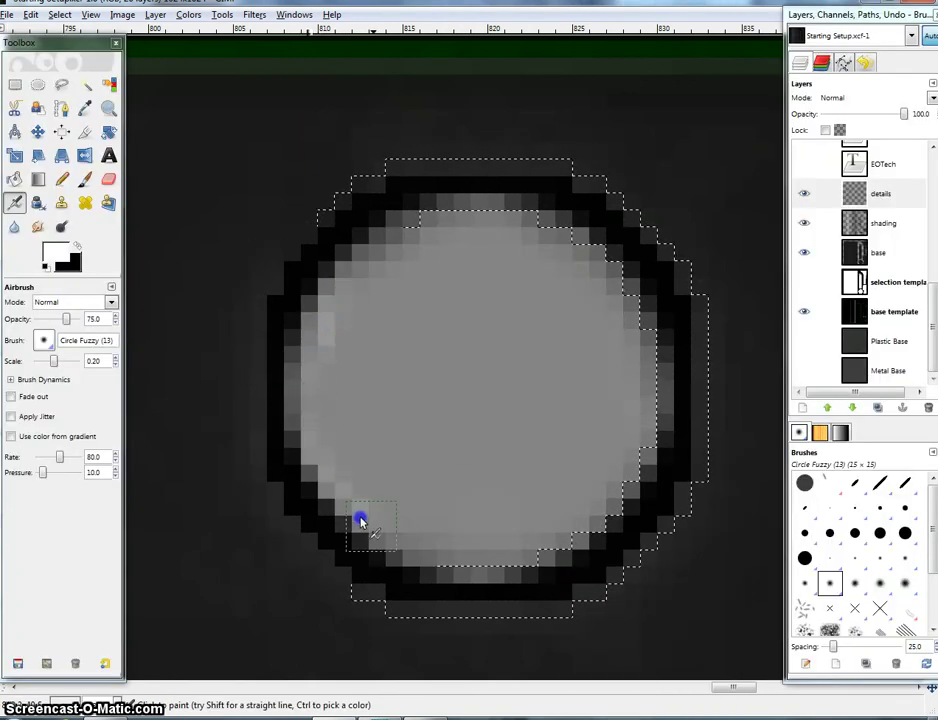
mouse_move(425, 558)
left_mouse_down()
mouse_move(356, 513)
mouse_move(392, 541)
left_mouse_up()
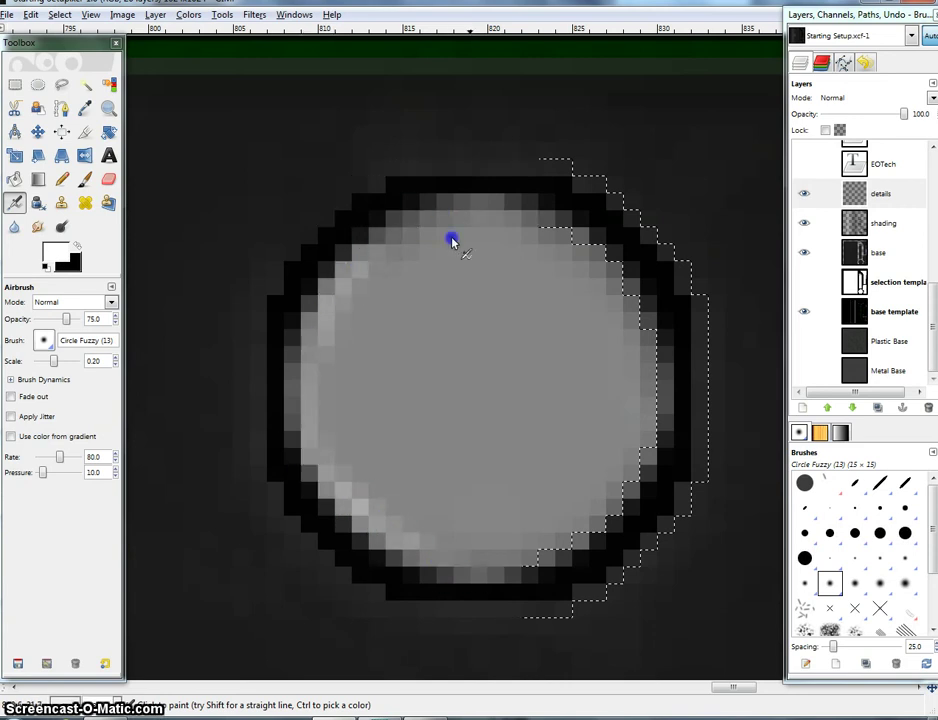
left_click_drag(497, 210, 592, 270)
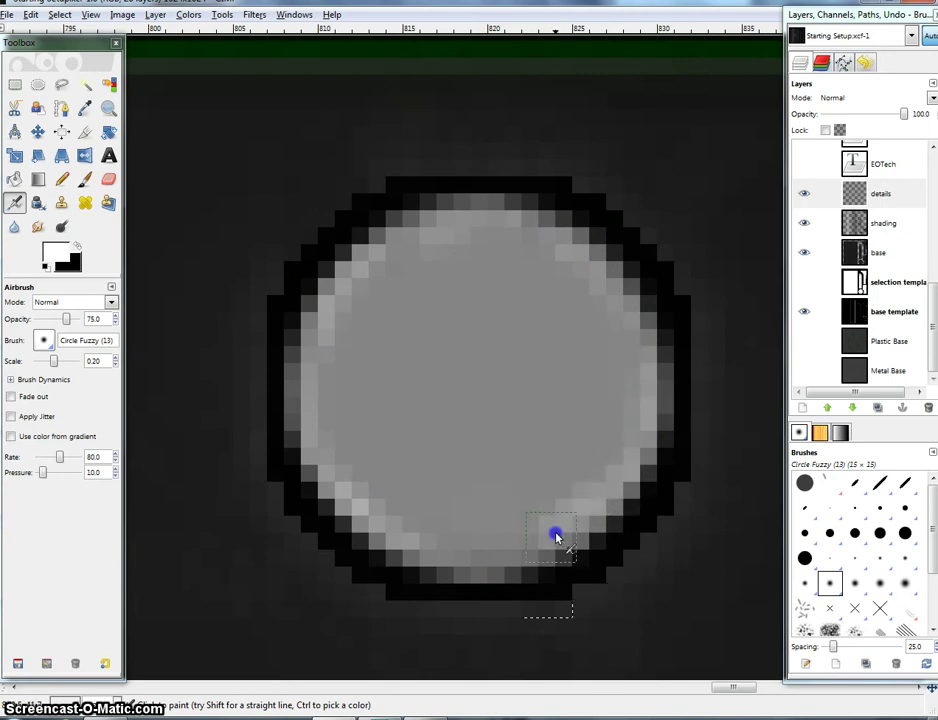
mouse_move(492, 560)
left_mouse_down()
mouse_move(519, 555)
mouse_move(452, 566)
left_mouse_up()
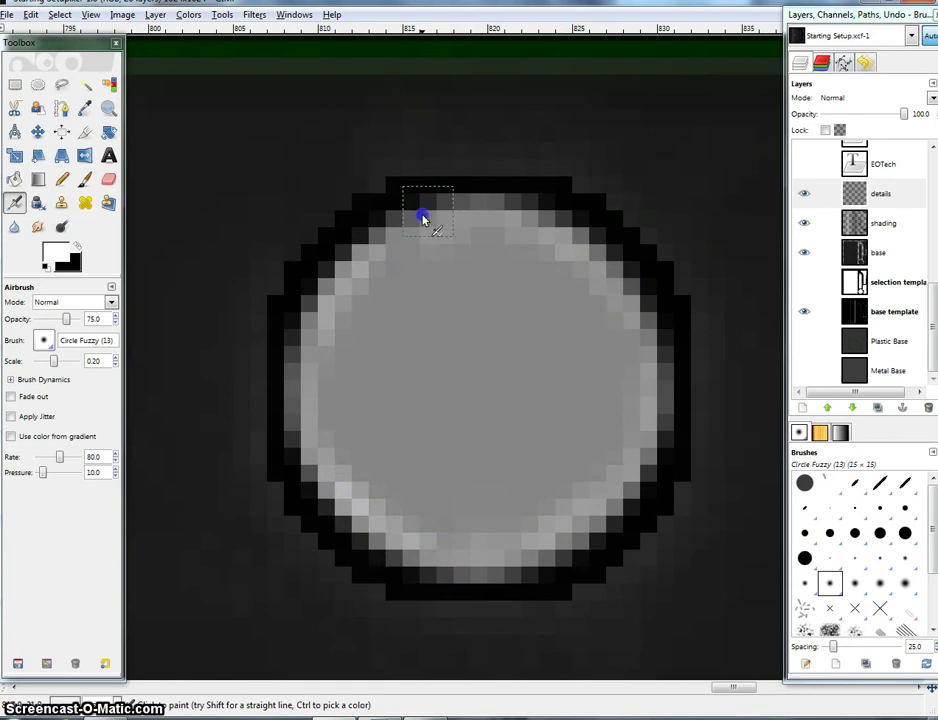
left_click_drag(422, 216, 354, 234)
- Enlarge the airbrush to scale 1.80, swap to black and softly shade the middle of the metal circle
key("bracketright")
key("bracketright")
key("bracketright")
key("bracketright")
key("bracketright")
key("bracketright")
key("bracketright")
key("bracketright")
key("bracketright")
key("bracketright")
key("bracketright")
key("bracketright")
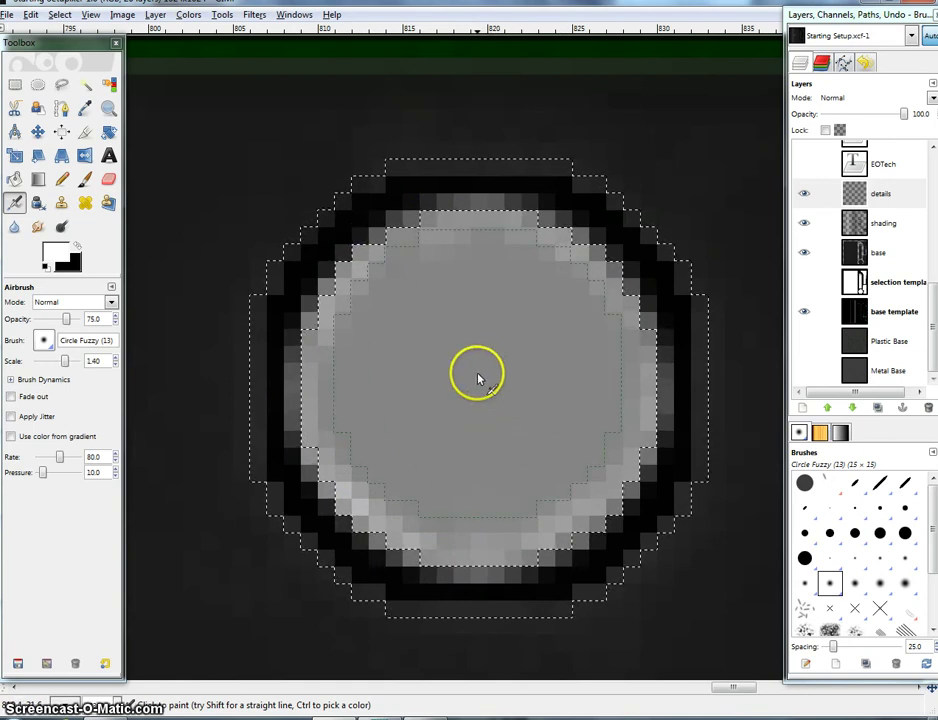
key("bracketright")
key("bracketright")
key("bracketright")
key("bracketright")
key("x")
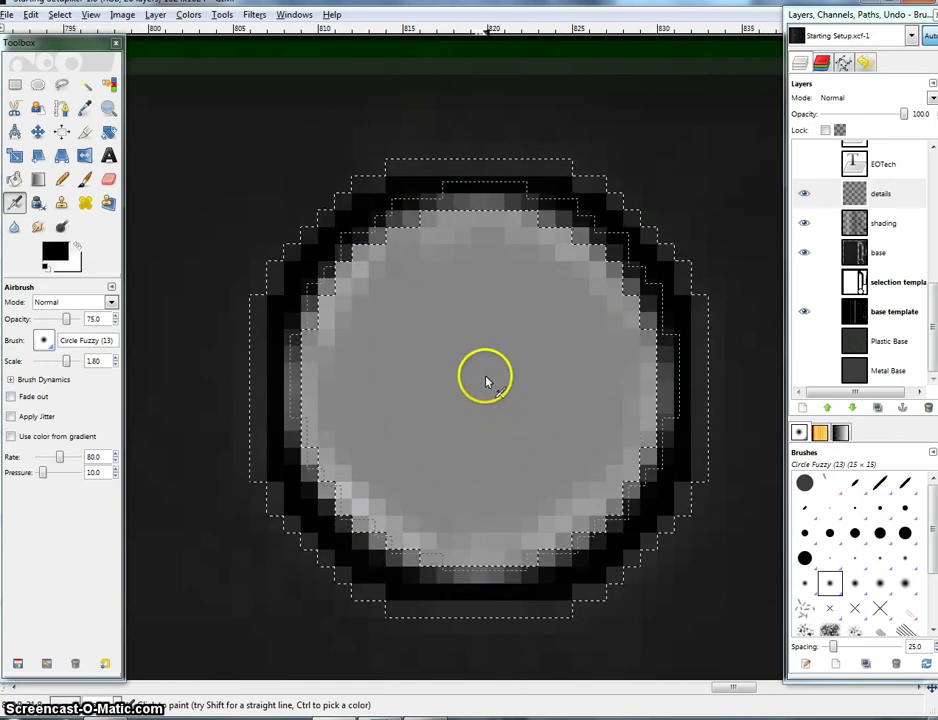
mouse_move(486, 382)
left_mouse_down()
mouse_move(463, 394)
mouse_move(613, 440)
left_mouse_up()
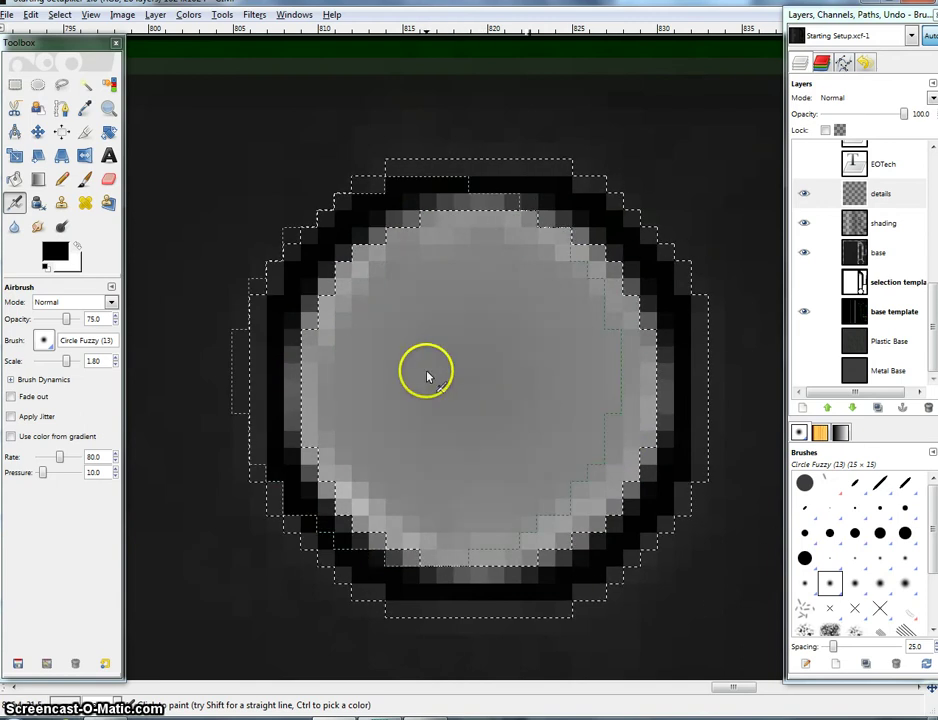
left_click(427, 373)
scroll(600, 389, "down", 1)
left_click_drag(585, 382, 533, 369)
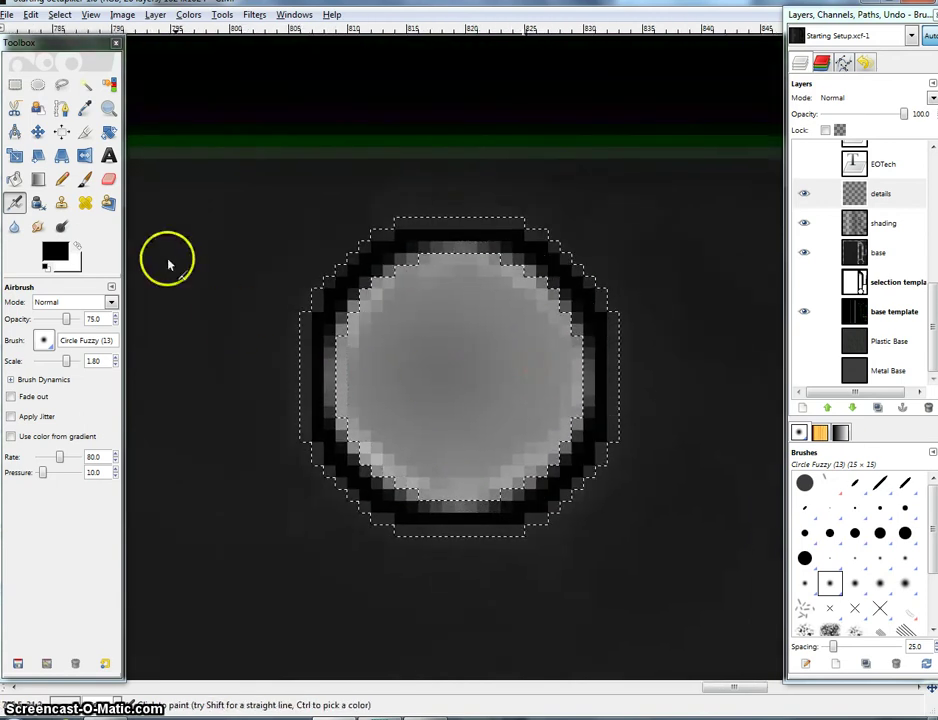
- Set the Paintbrush to scale 0.80 and shrink the selection by 4 pixels, then once more to a small central circle
left_click(62, 179)
left_click(85, 179)
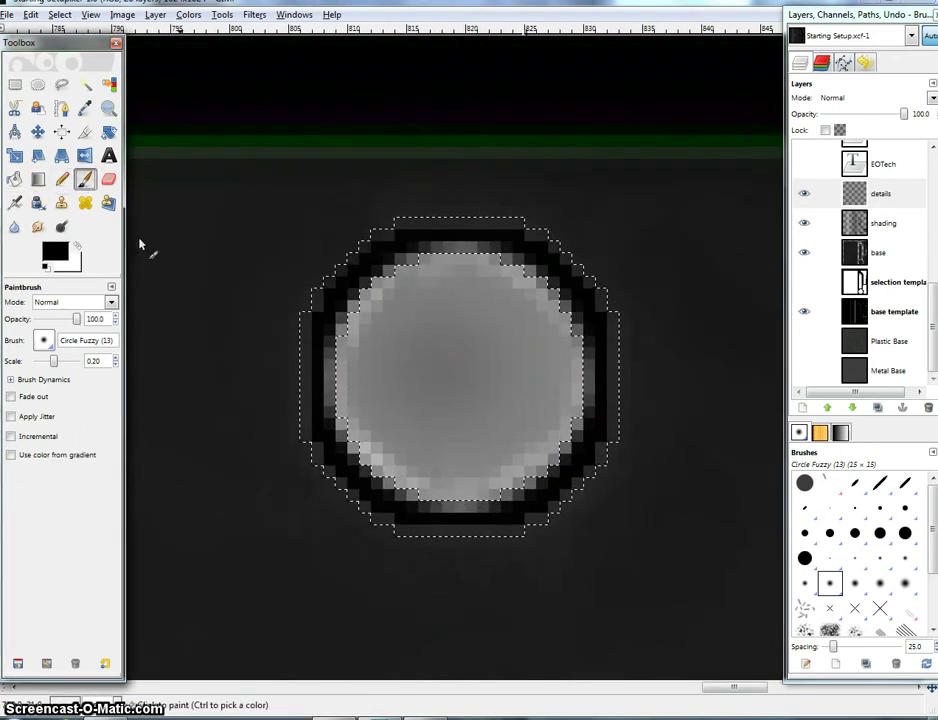
key("bracketright")
key("bracketright")
key("bracketright")
key("bracketright")
key("bracketright")
key("bracketright")
right_click(461, 374)
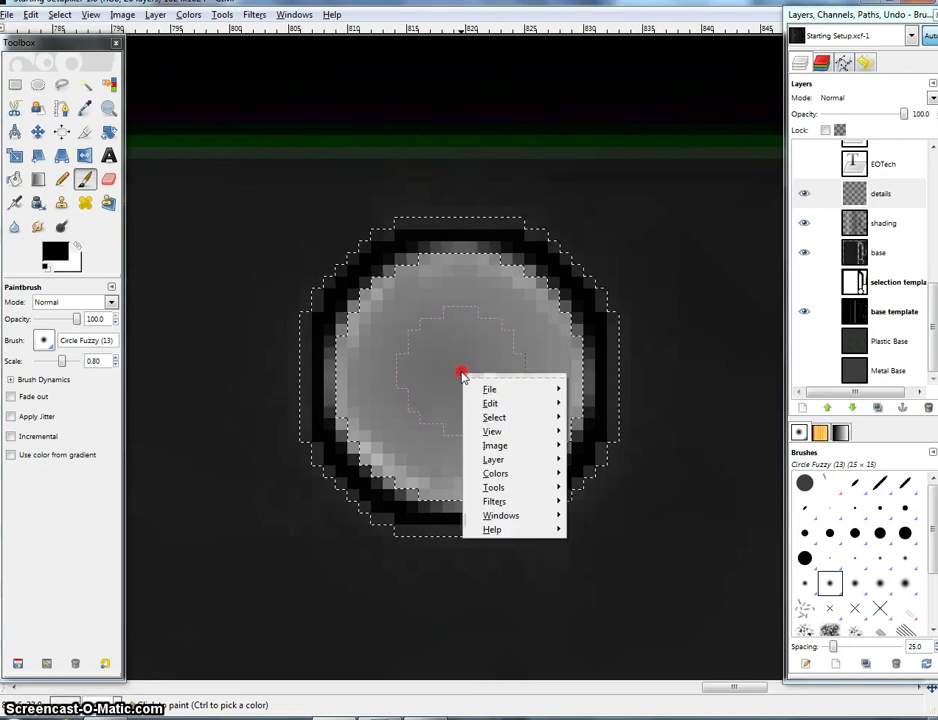
mouse_move(545, 420)
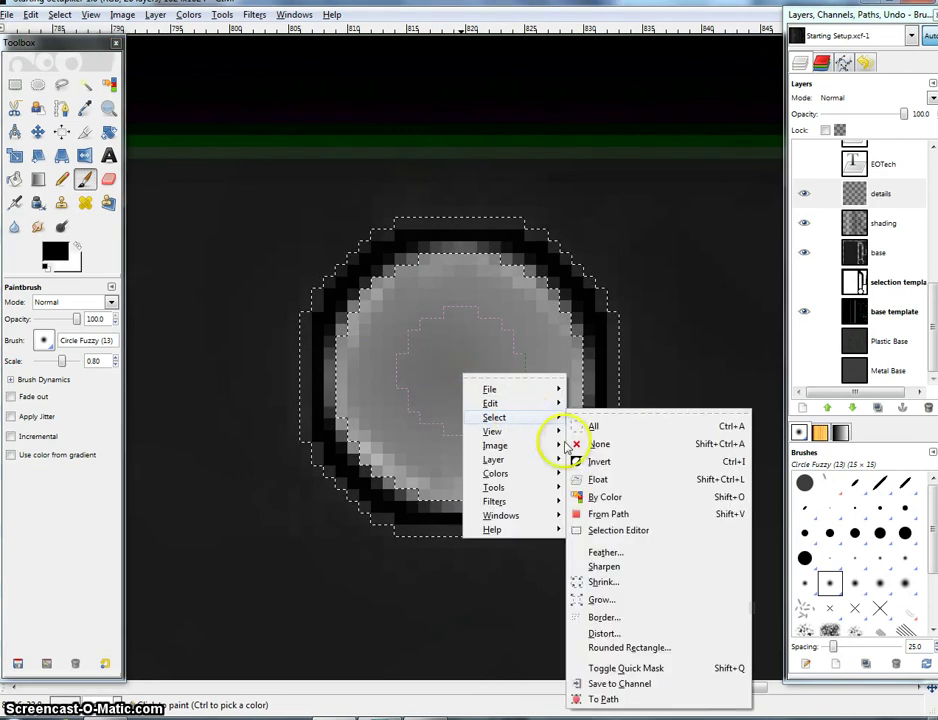
left_click(603, 582)
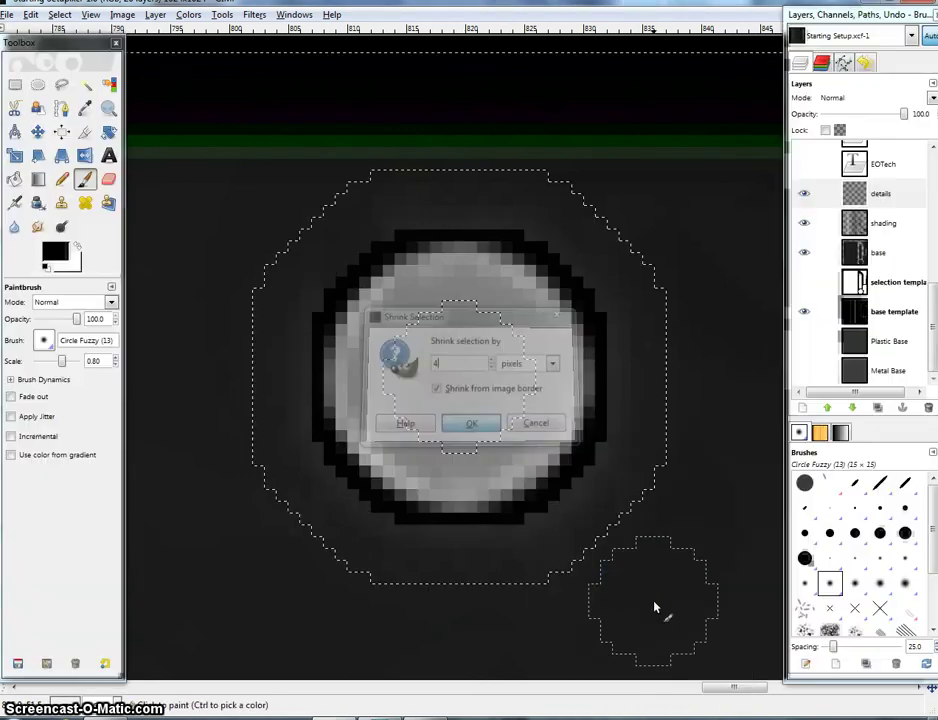
right_click(496, 384)
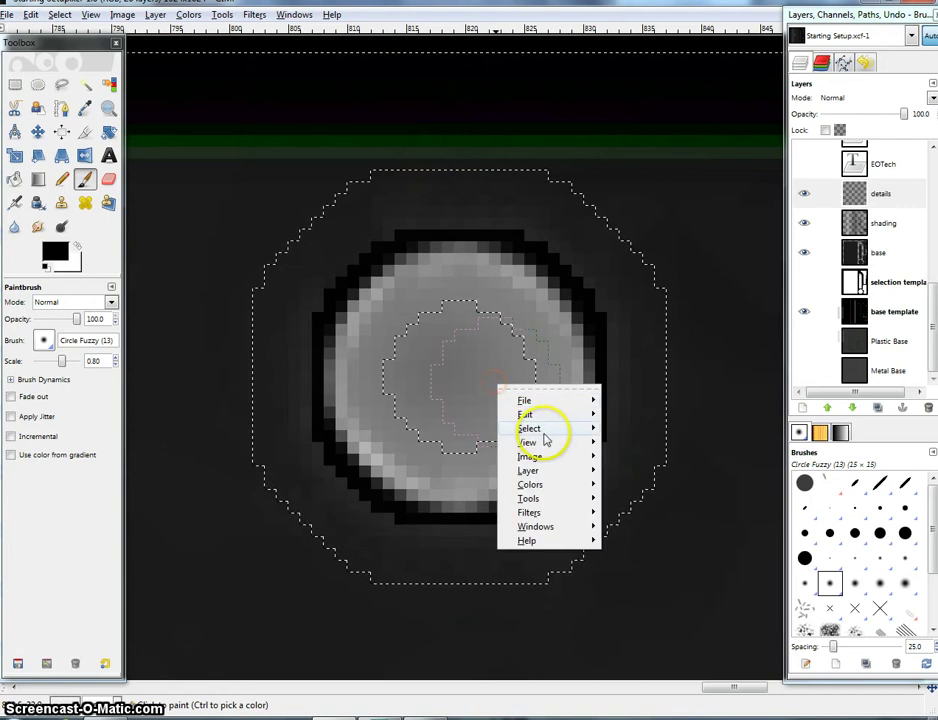
left_click(634, 593)
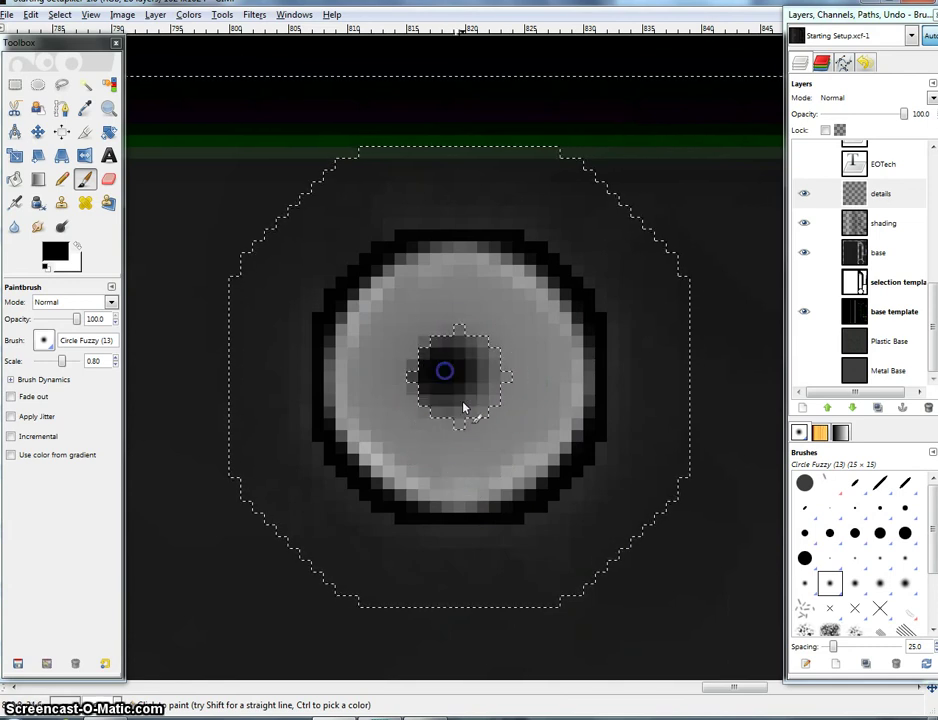
- Fill the small central circle with black paint to form a round hole
left_click(463, 407)
left_click(471, 358)
left_click(446, 393)
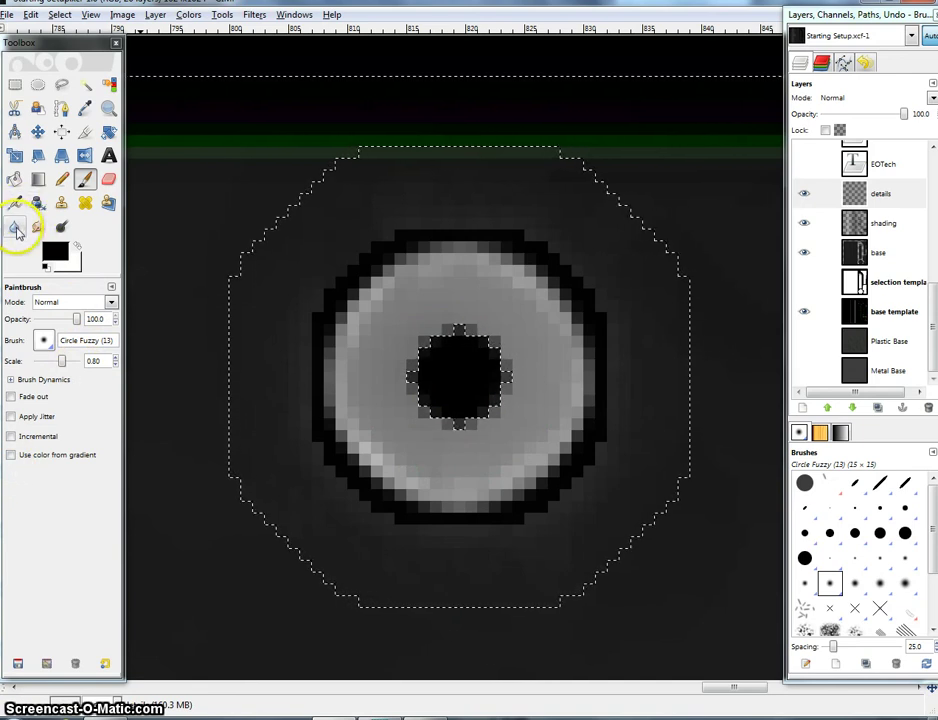
- Try lightening the black central hole with the Eraser at 20% opacity, and undo it
left_click(108, 179)
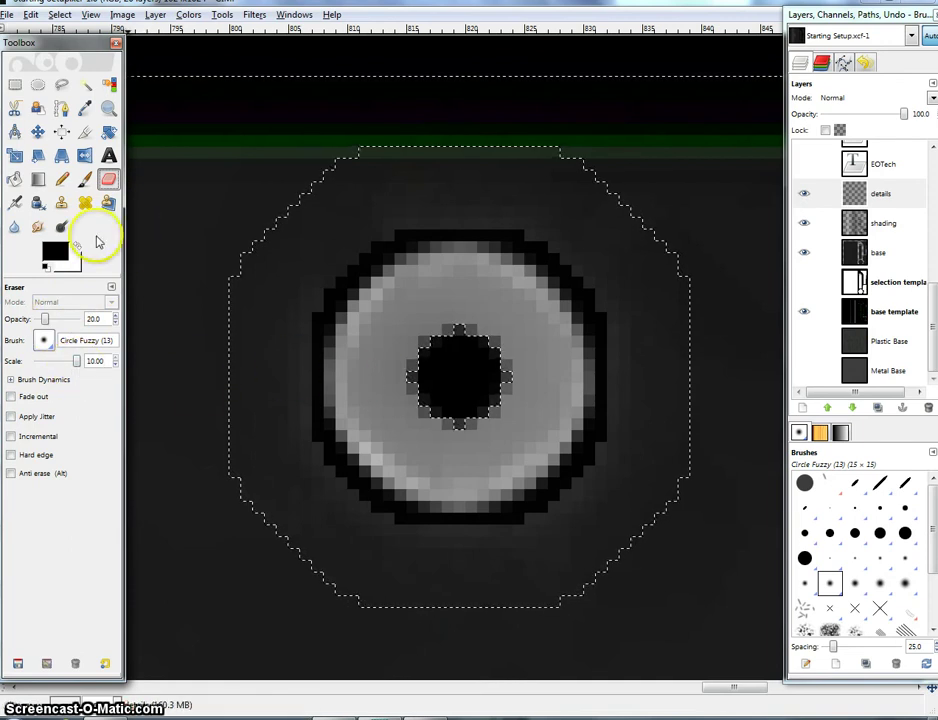
left_click(425, 411)
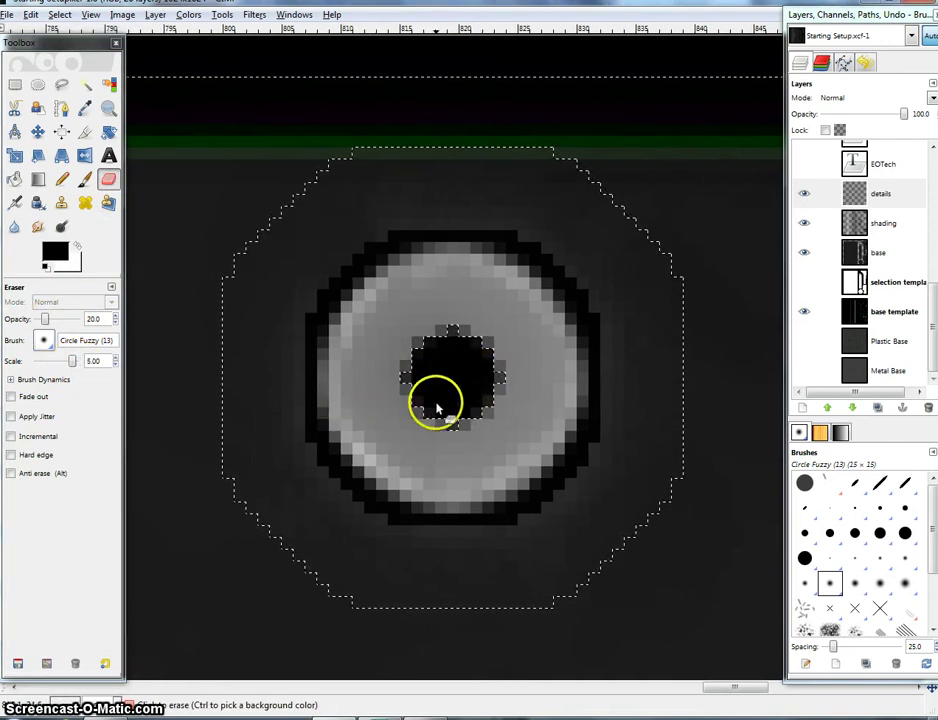
mouse_move(437, 404)
left_mouse_down()
mouse_move(427, 394)
mouse_move(453, 379)
left_mouse_up()
key("ctrl+shift+a")
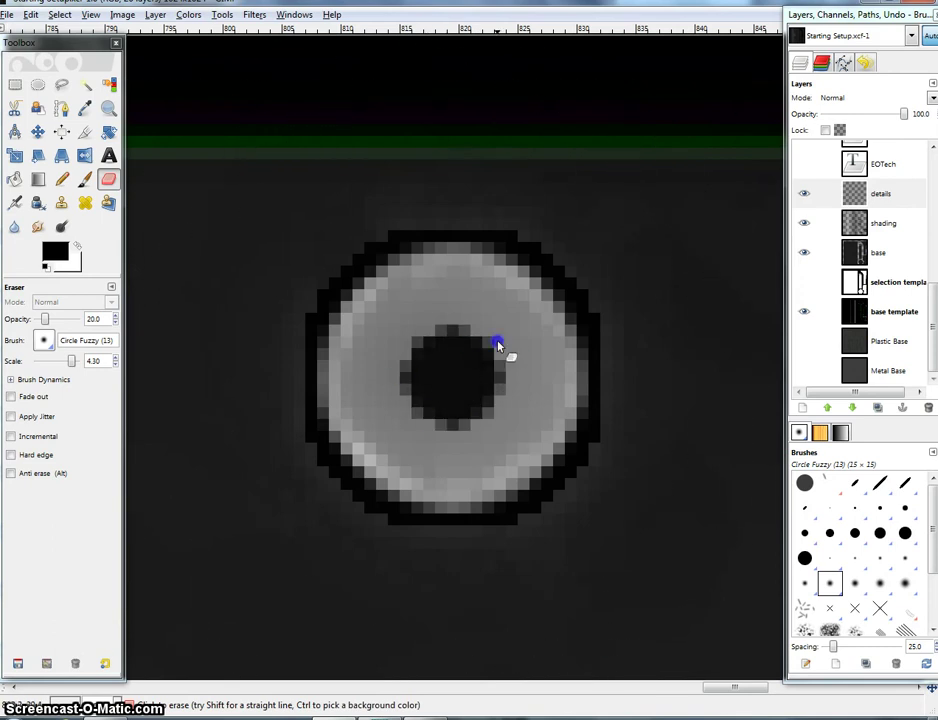
key("ctrl+z")
left_click(453, 410)
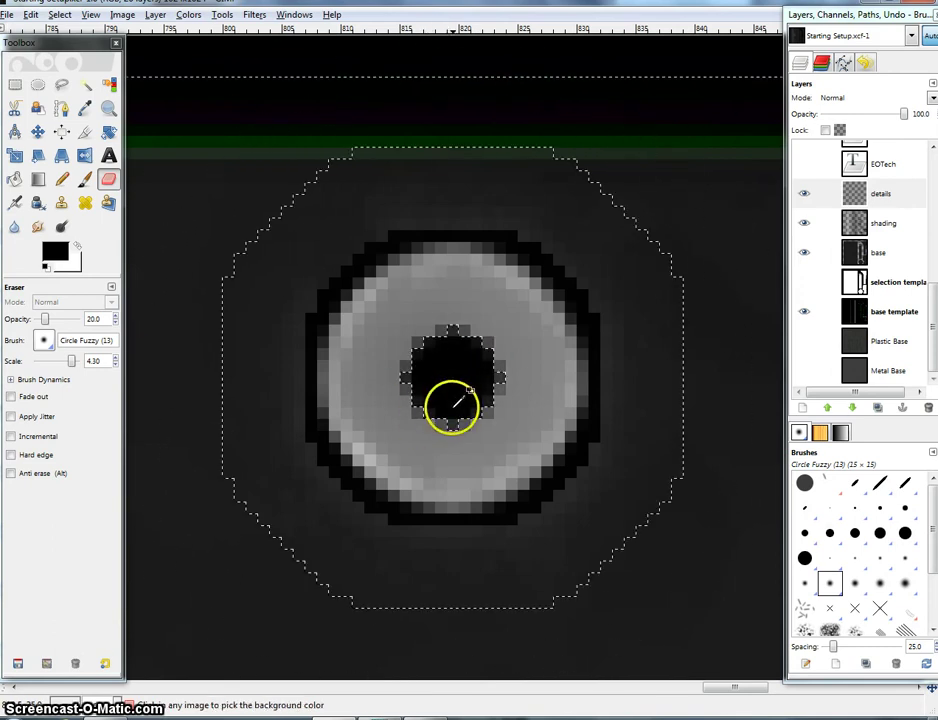
- Airbrush a faint white glow inside the black central hole at 50% opacity and scale 0.70
left_click(16, 203)
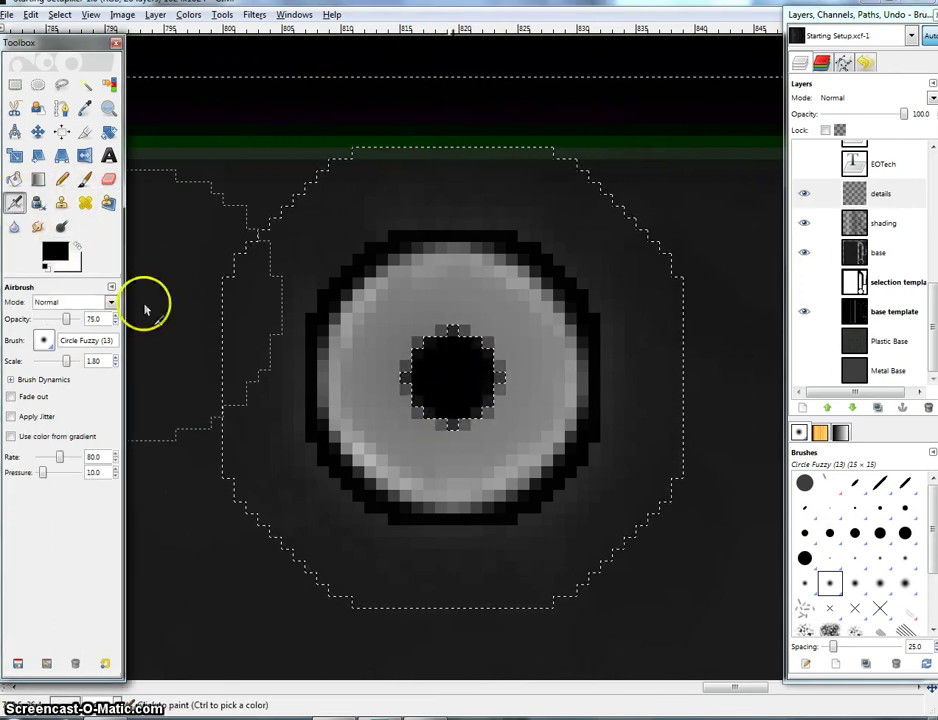
key("x")
left_click_drag(455, 383, 454, 385)
key("[")
key("ctrl+z")
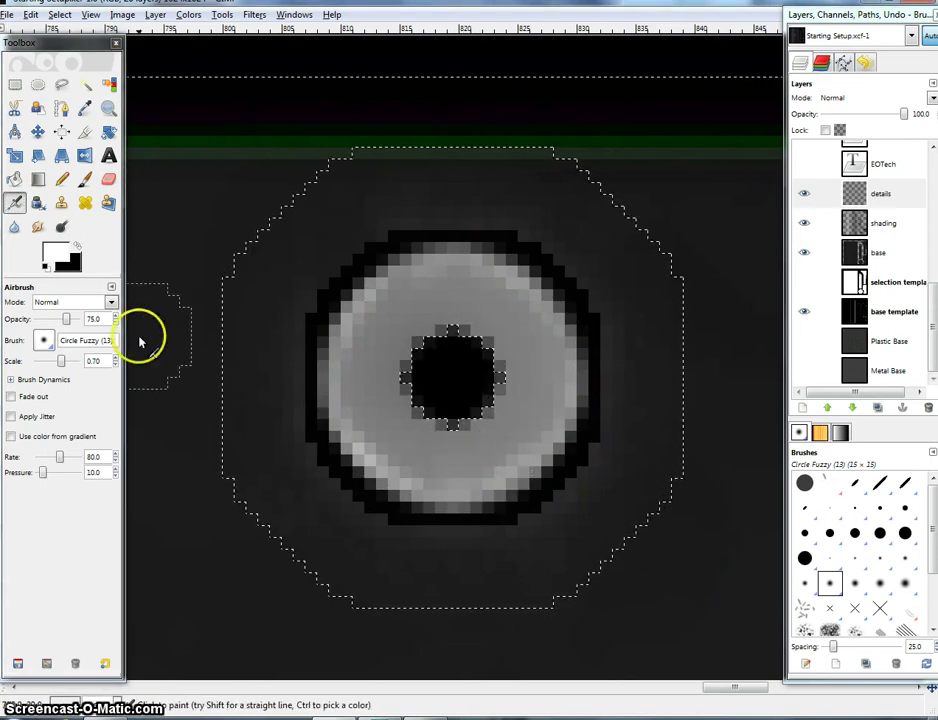
double_click(90, 318)
type("50")
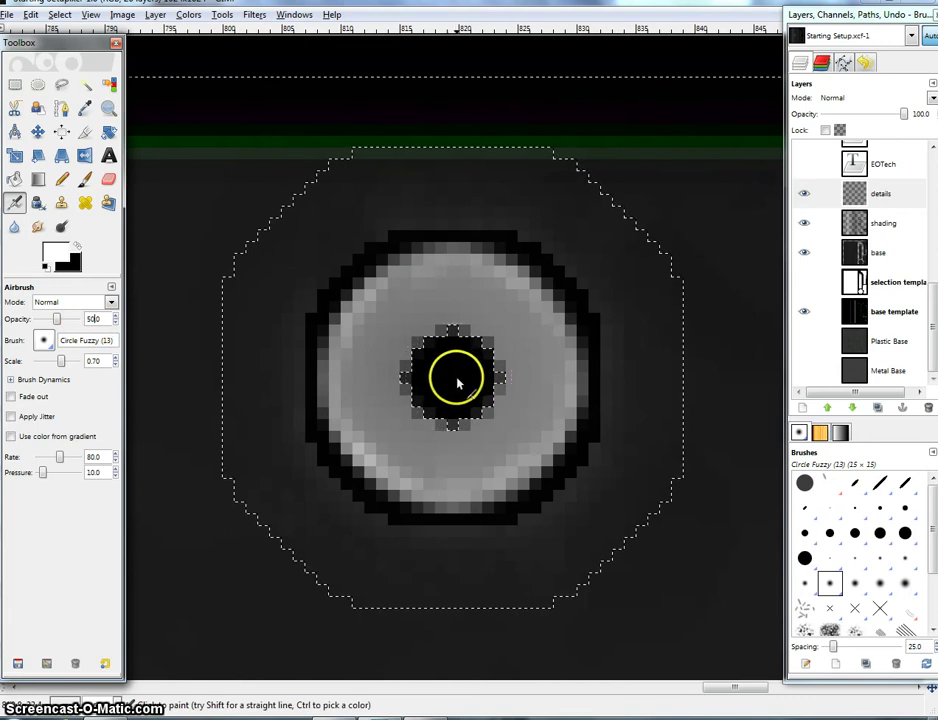
left_click(452, 373)
scroll(517, 433, "down", 2)
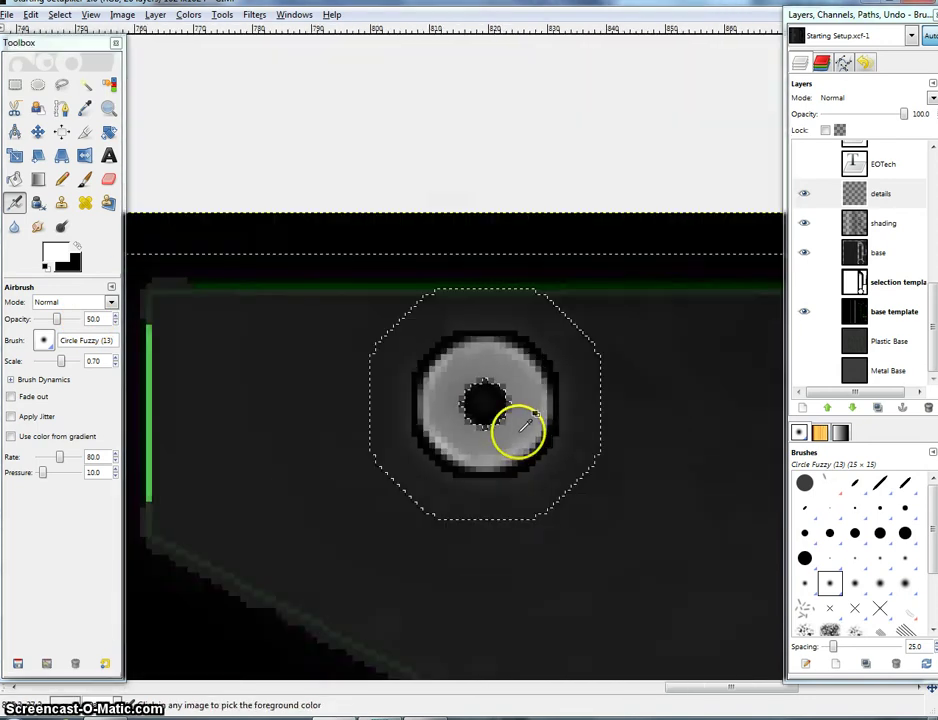
- Invert the selection and airbrush white highlights around the central hole's edge at 100% opacity, clearing the selection when finished
scroll(490, 405, "up", 2)
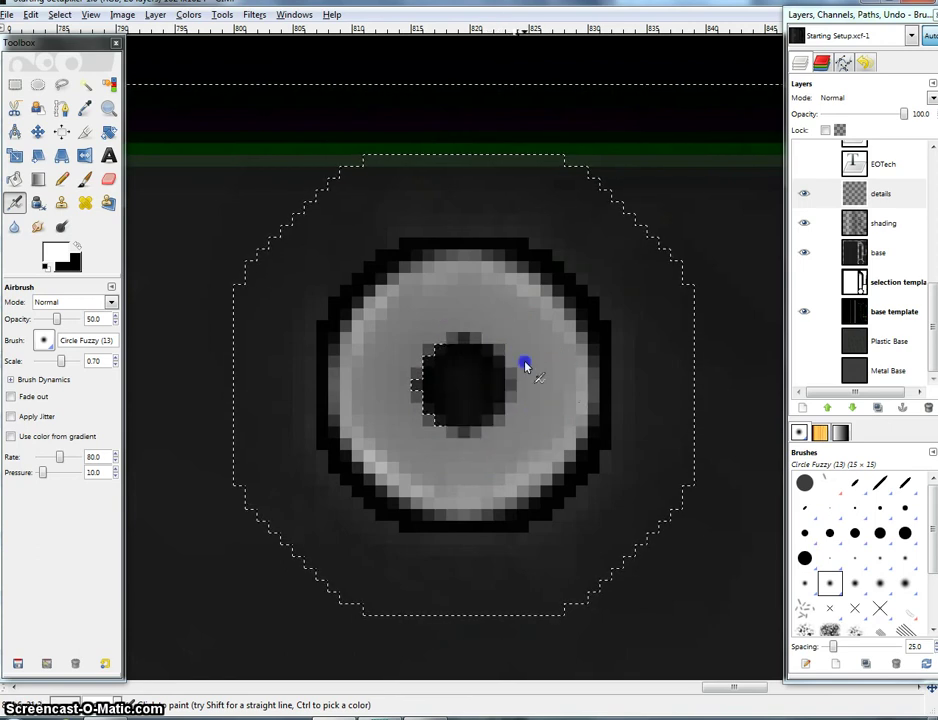
right_click(428, 388)
mouse_move(468, 438)
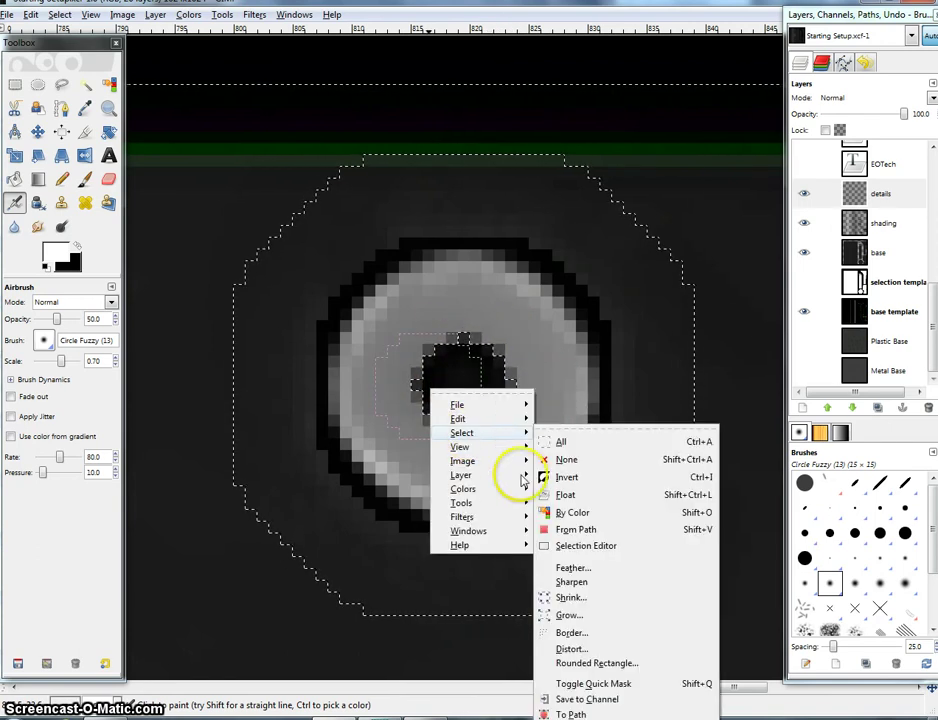
left_click(555, 477)
left_click_drag(58, 320, 133, 322)
left_click_drag(478, 400, 470, 369)
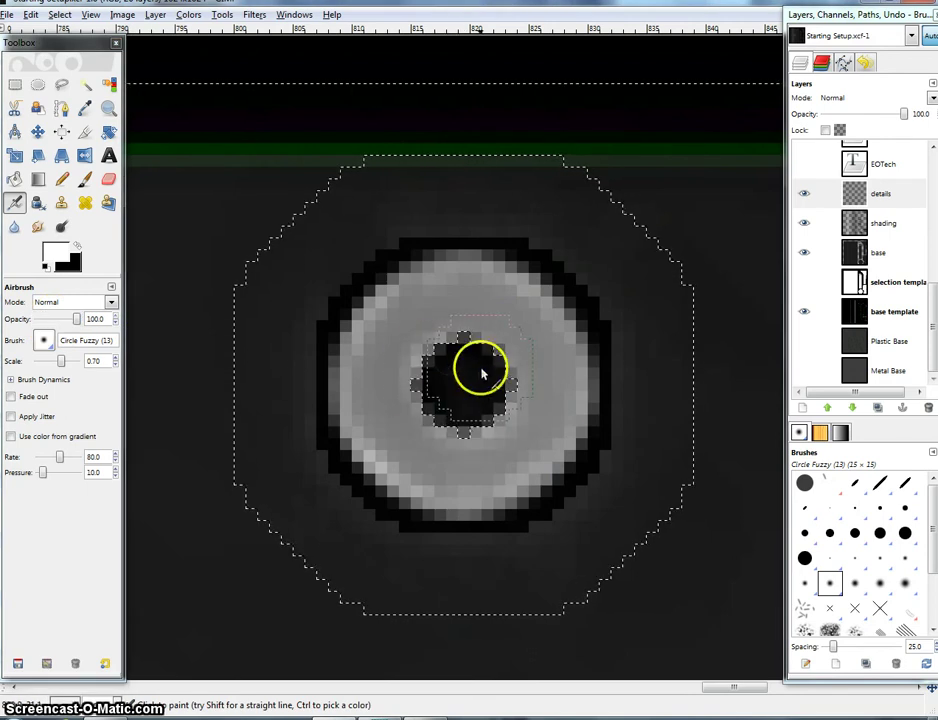
left_click(15, 84)
left_click(265, 200)
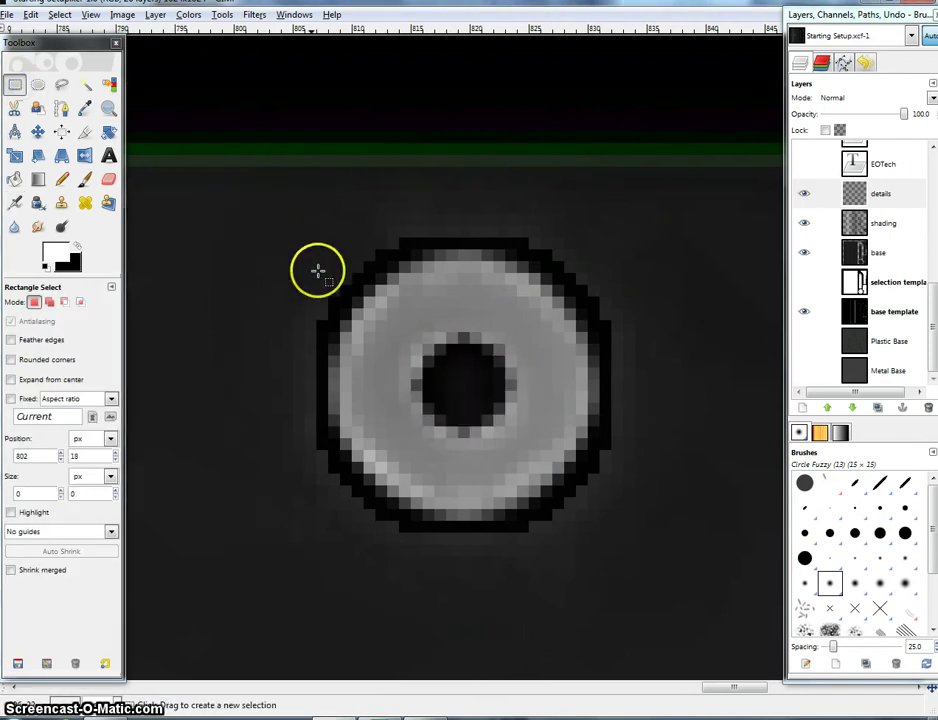
- Dim the round metal detail with the Eraser at 10% opacity using the Circle (07) brush, and undo the last strokes
scroll(531, 336, "down", 5)
left_click_drag(597, 341, 506, 253)
scroll(408, 240, "up", 6)
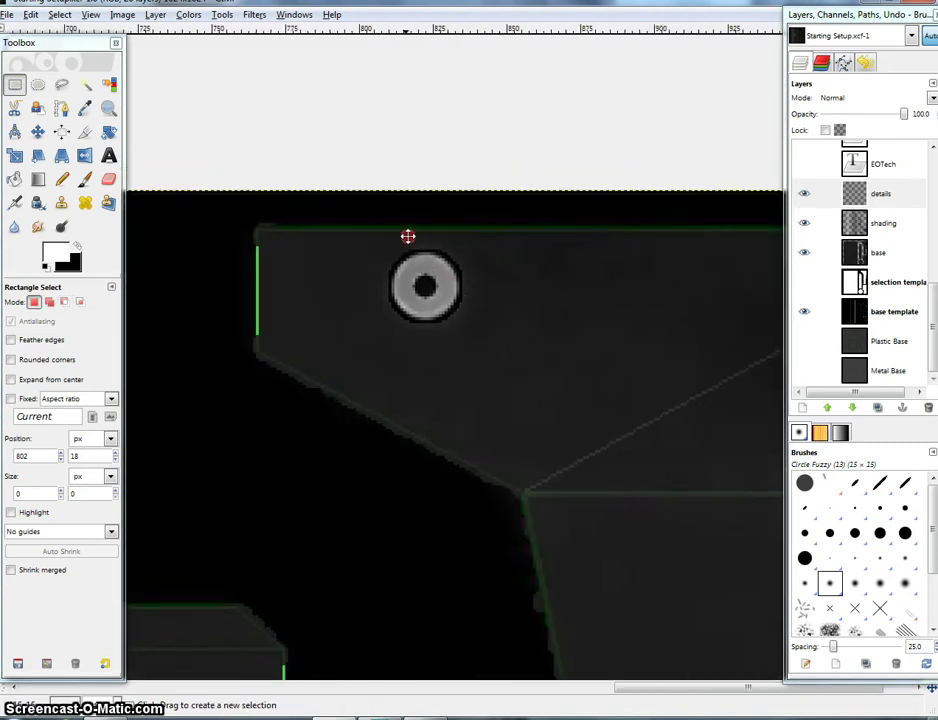
key("shift+e")
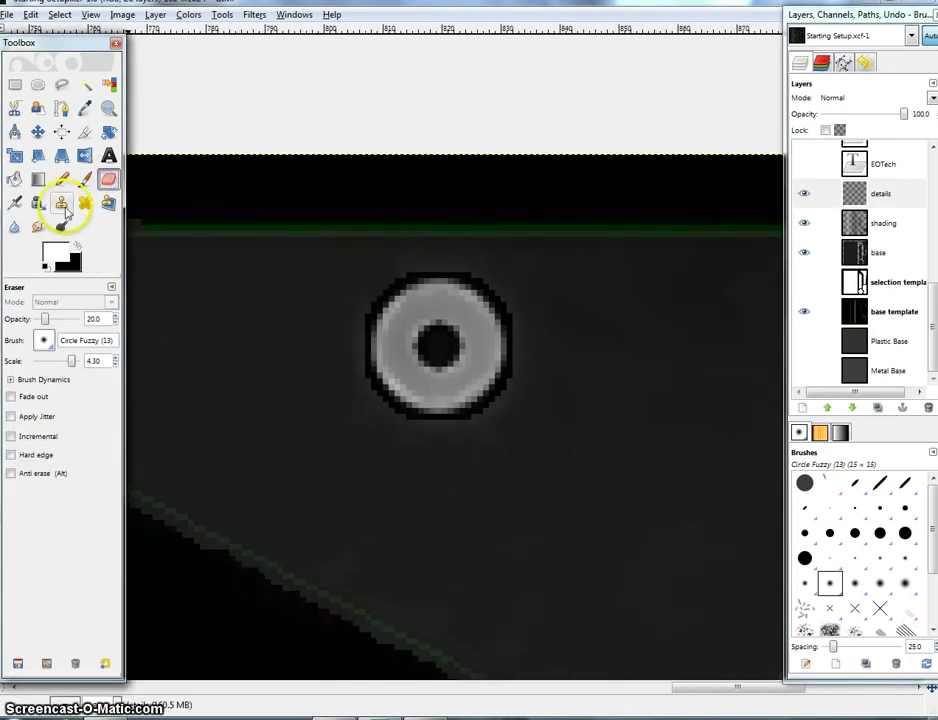
left_click(43, 340)
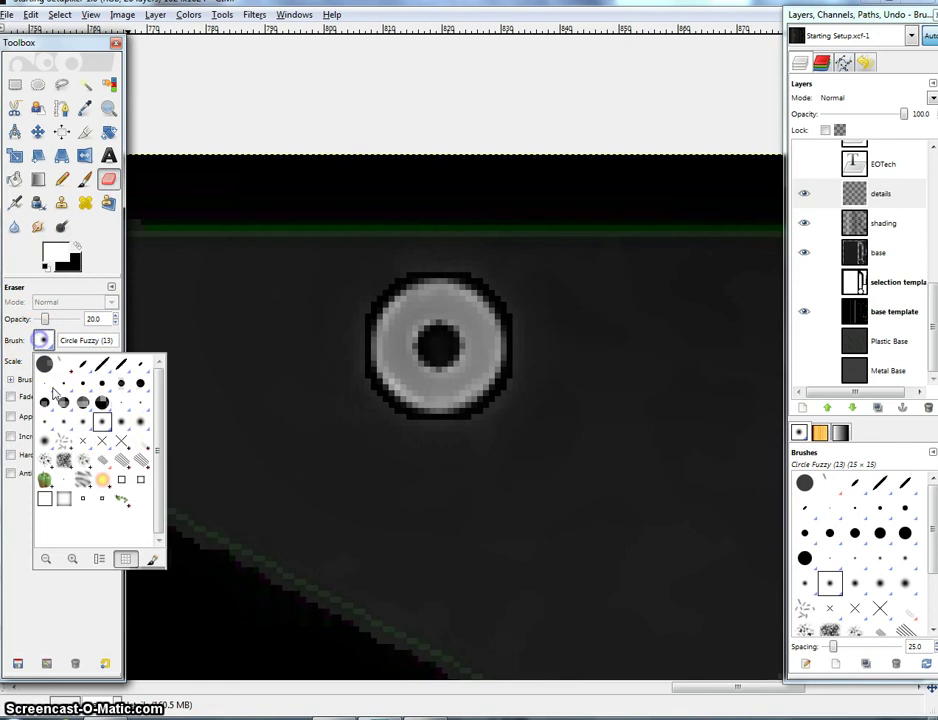
left_click(103, 385)
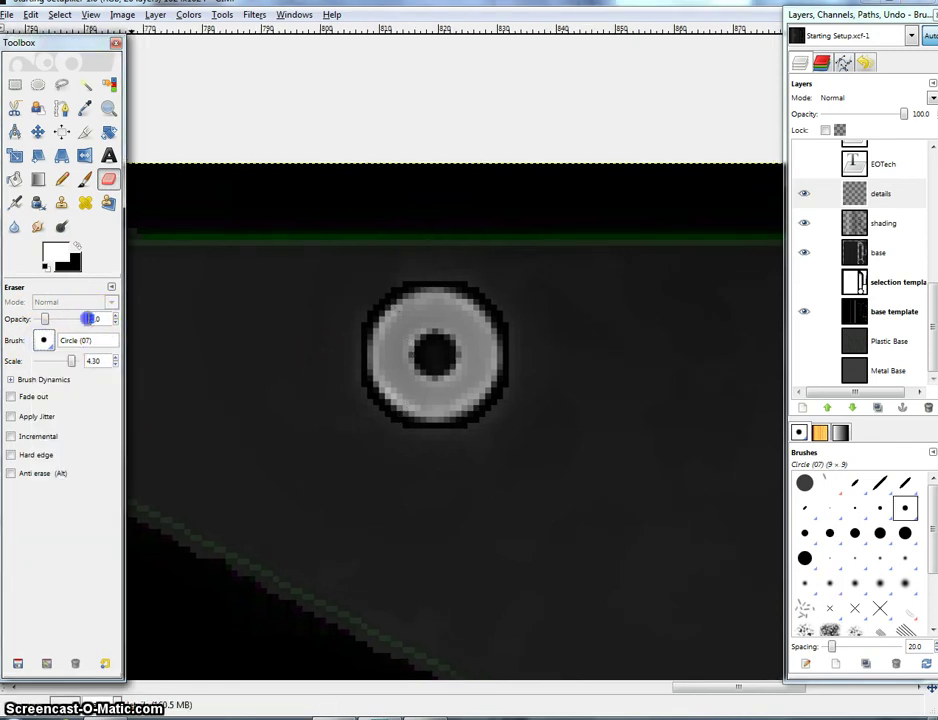
type("10")
left_click_drag(414, 301, 480, 371)
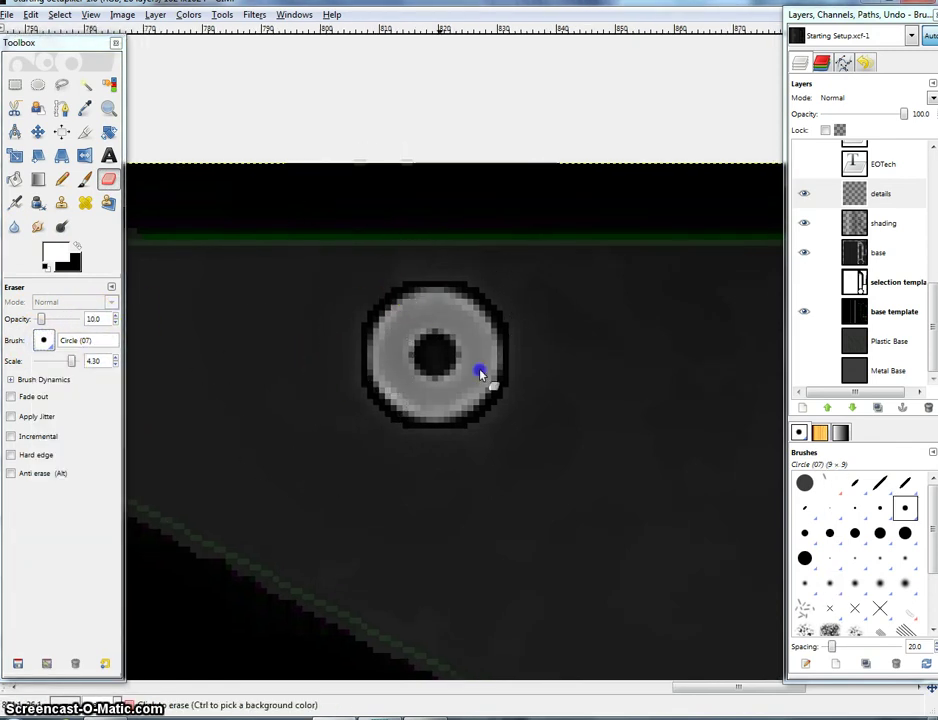
left_click_drag(337, 388, 496, 249)
left_click_drag(476, 442, 549, 315)
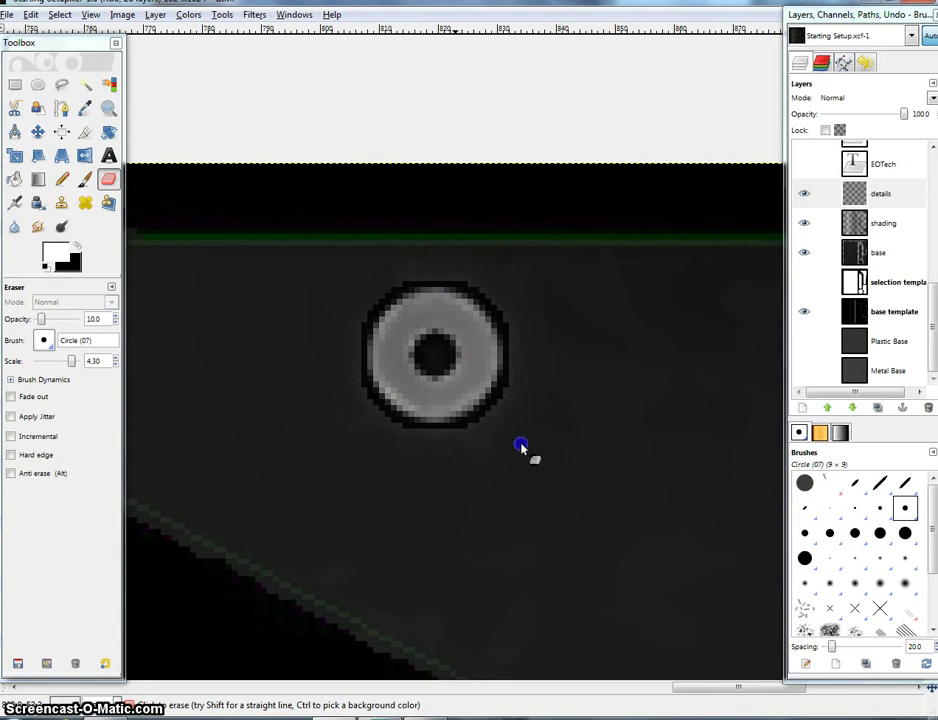
left_click(404, 374)
key("ctrl+z")
key("ctrl+z")
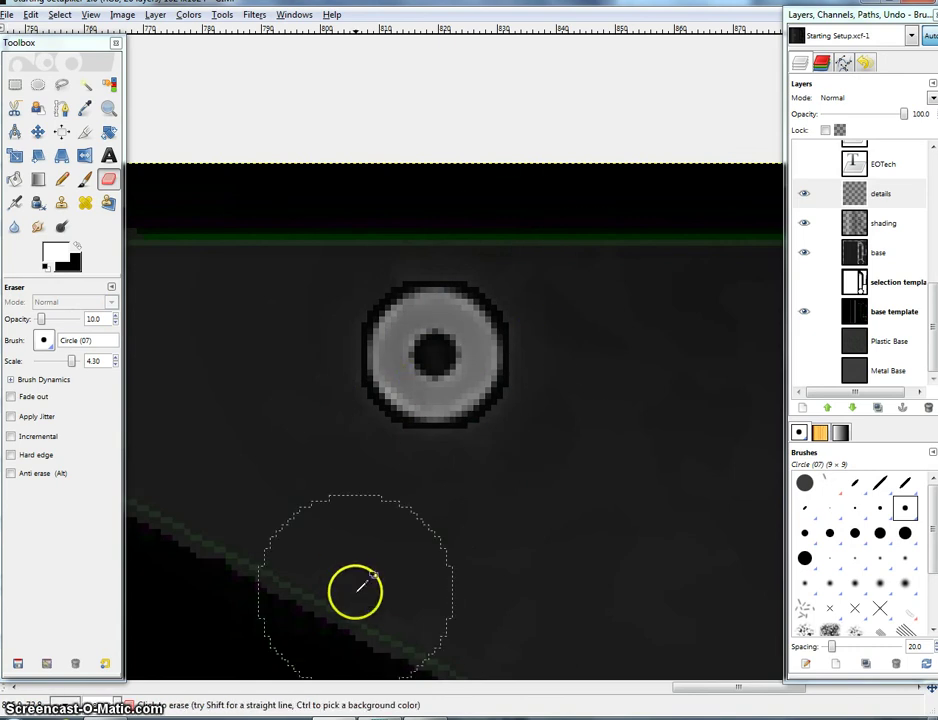
- Soften the round metal detail with the Blur tool using the Circle (07) brush at scale 10.00 and rate 70.6
left_click(12, 232)
left_click(390, 362)
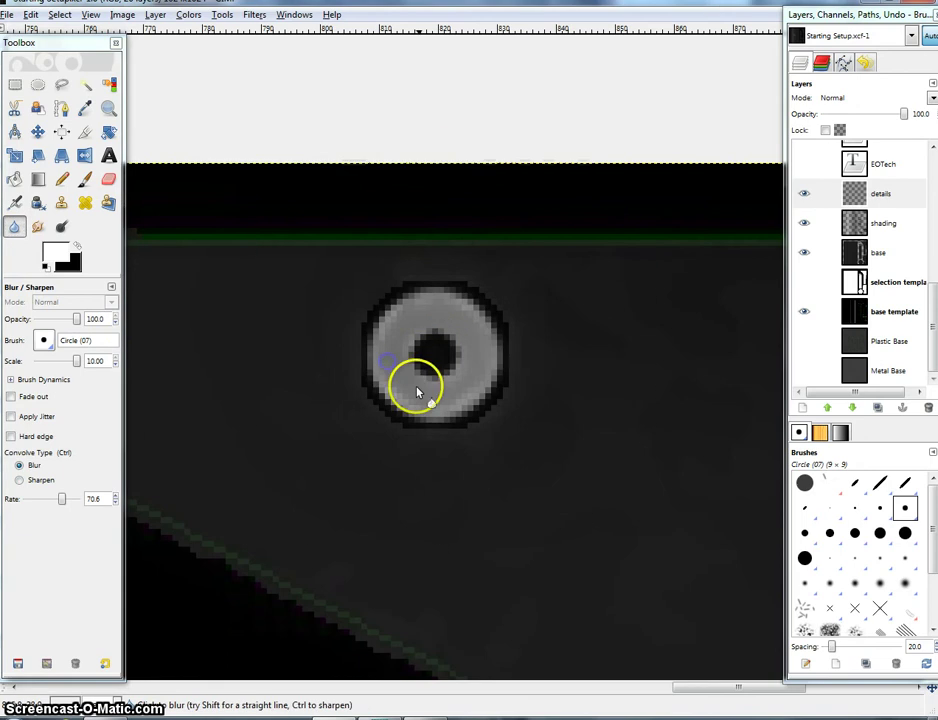
scroll(574, 415, "down", 4)
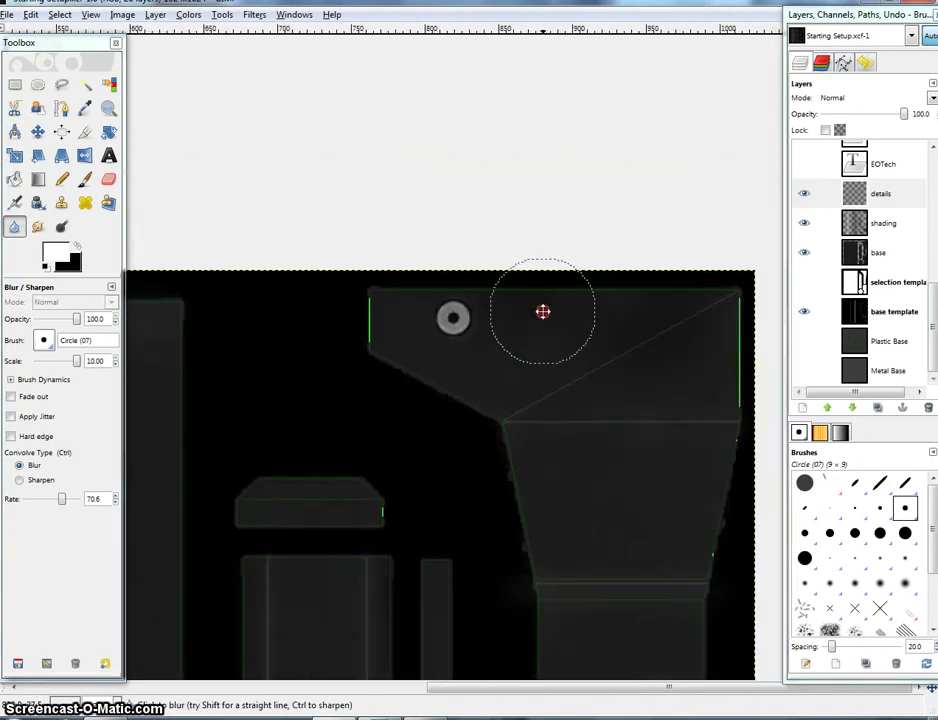
scroll(543, 315, "up", 3)
- Fade the blurred round detail further with light Eraser strokes at 10% opacity and scale 4.30
left_click(108, 179)
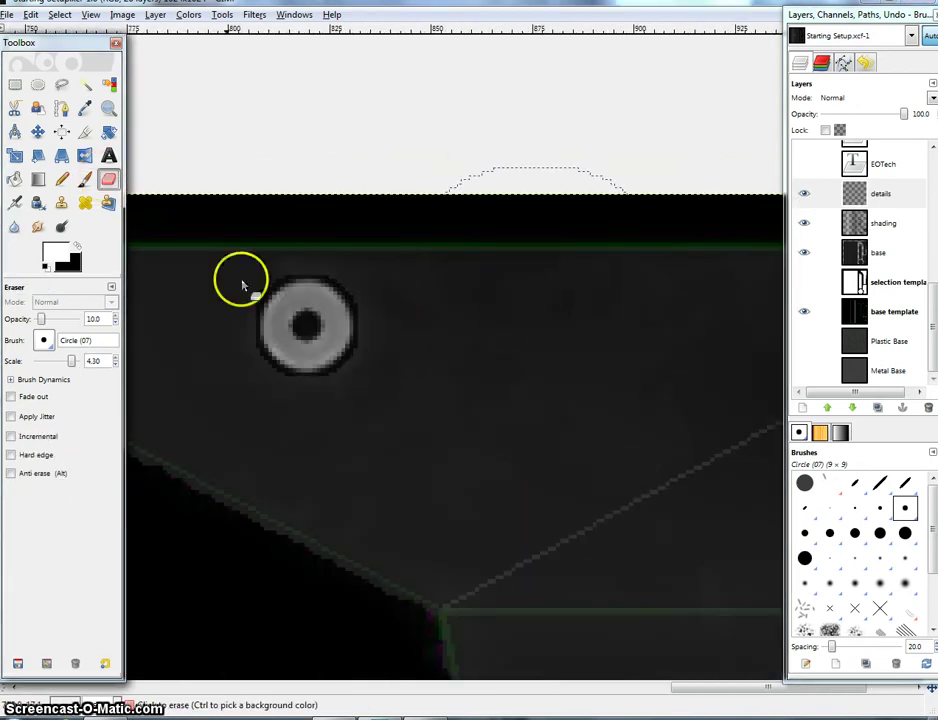
left_click_drag(307, 315, 258, 335)
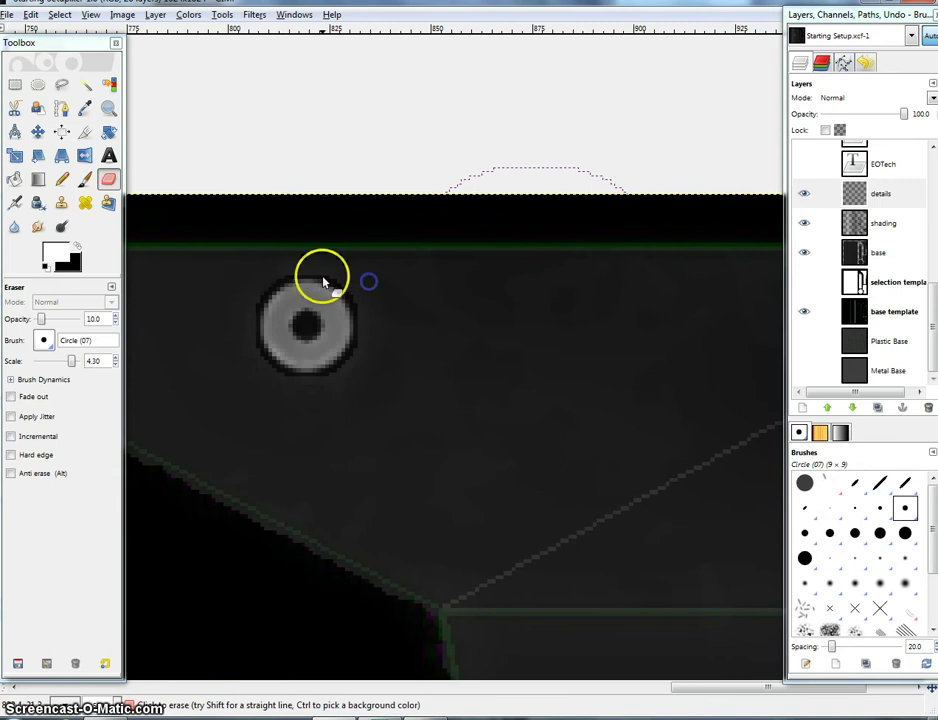
scroll(300, 270, "up", 3)
left_click(260, 192)
left_click(256, 334)
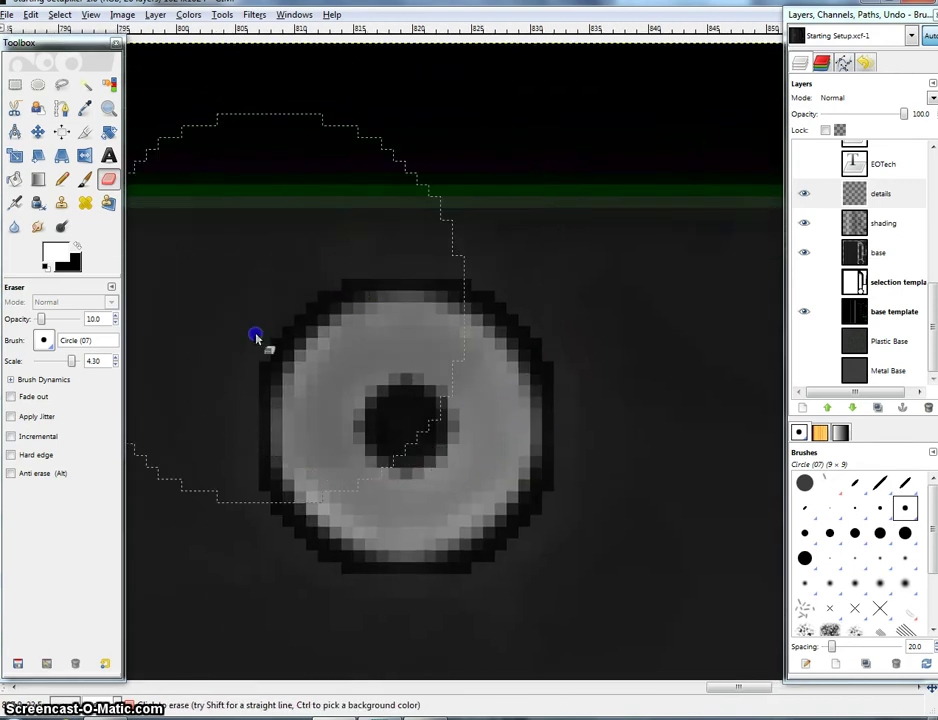
left_click(356, 271)
scroll(463, 416, "down", 7)
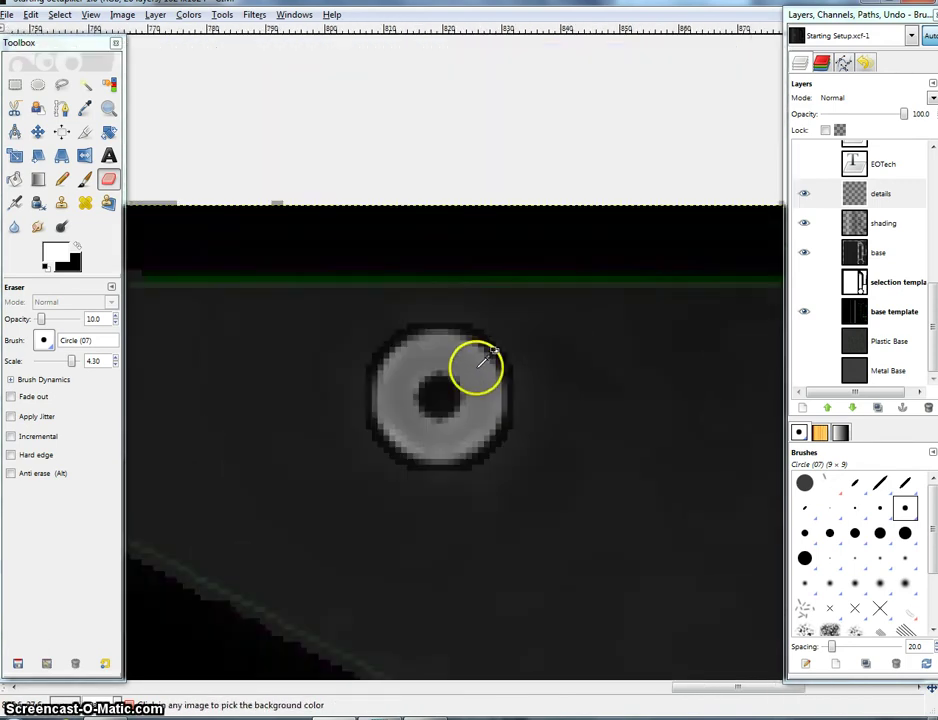
scroll(429, 241, "up", 5)
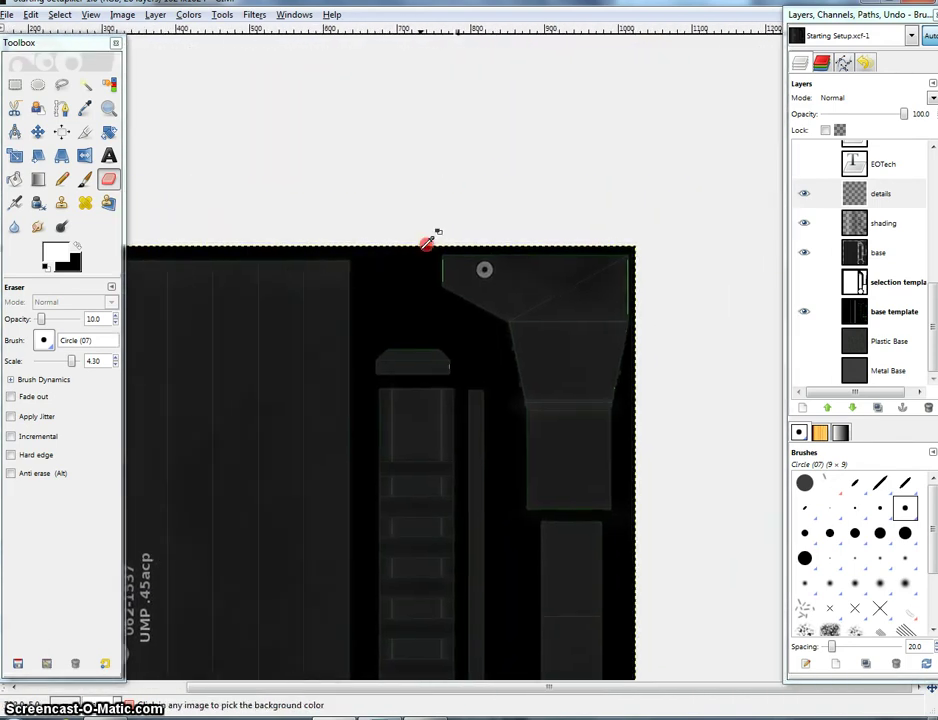
left_click_drag(443, 329, 341, 321)
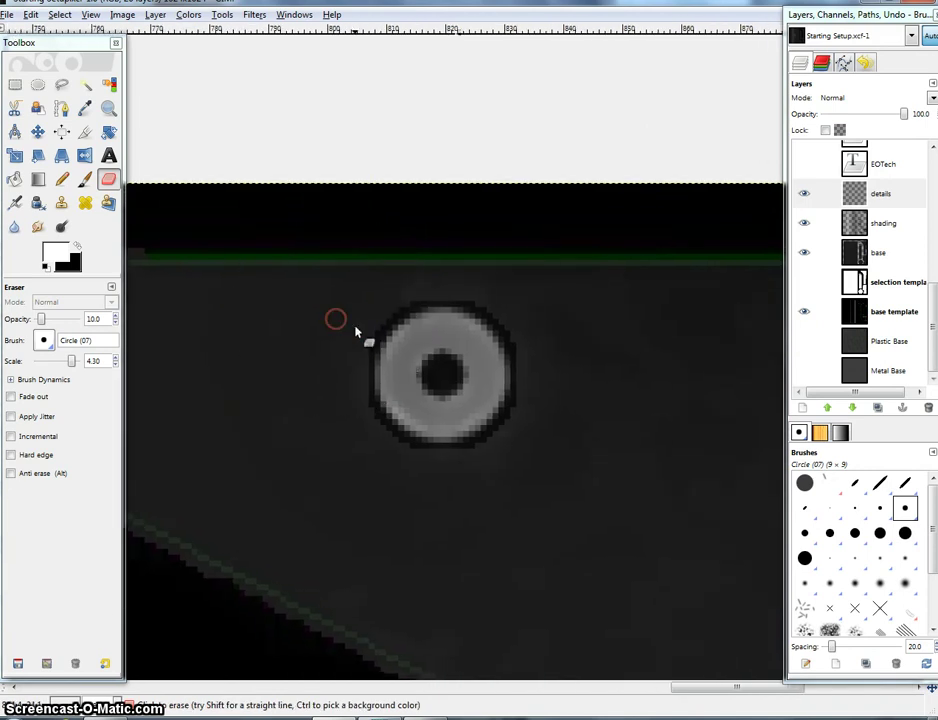
- Reduce the Eraser scale to 1.10 and lightly erase along the upper edge of the round detail's black outline
scroll(356, 331, "up", 2)
key("bracketleft")
key("bracketleft")
key("bracketleft")
key("bracketleft")
key("bracketleft")
key("bracketleft")
key("bracketleft")
key("bracketleft")
key("bracketleft")
key("bracketleft")
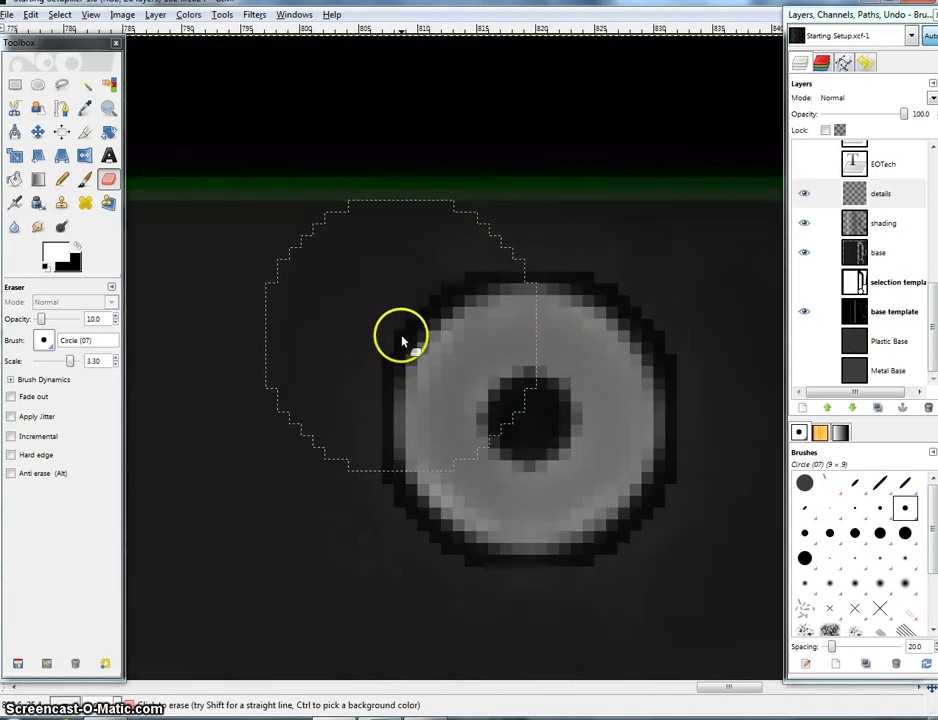
left_click(469, 298)
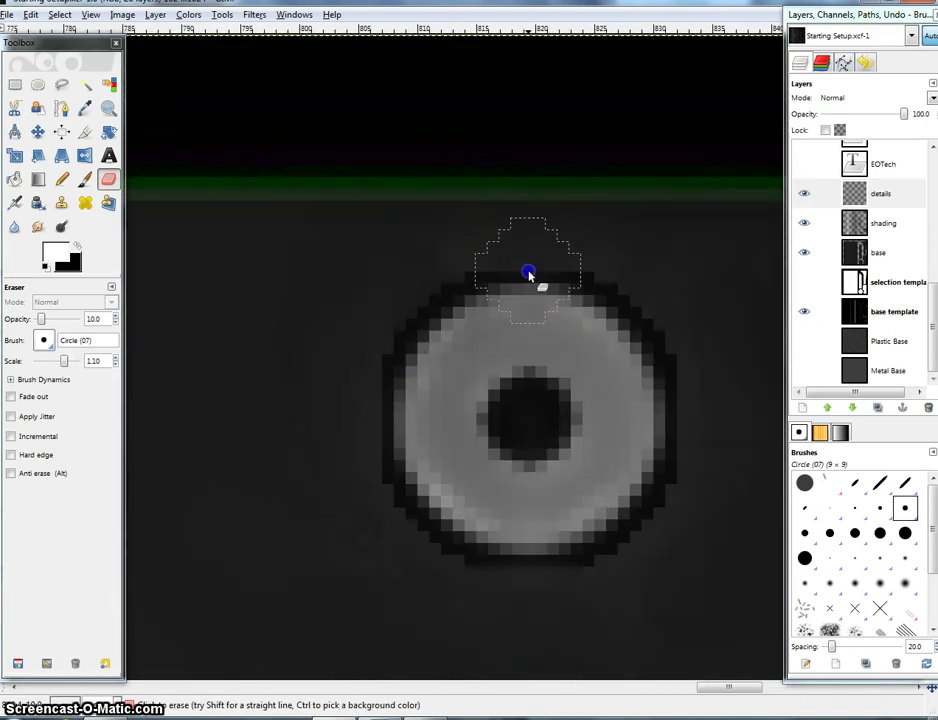
- Soften the round detail's black outline with the Eraser using the Circle Fuzzy (13) brush
left_click(43, 341)
left_click(104, 424)
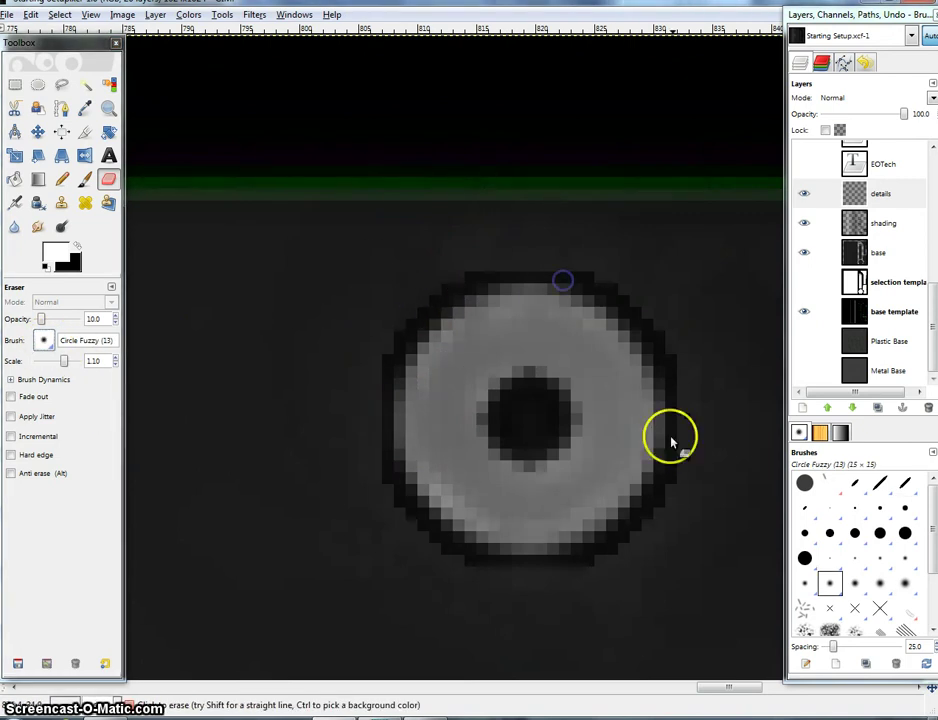
scroll(634, 450, "down", 6)
scroll(350, 272, "down", 1)
left_click_drag(657, 454, 383, 301)
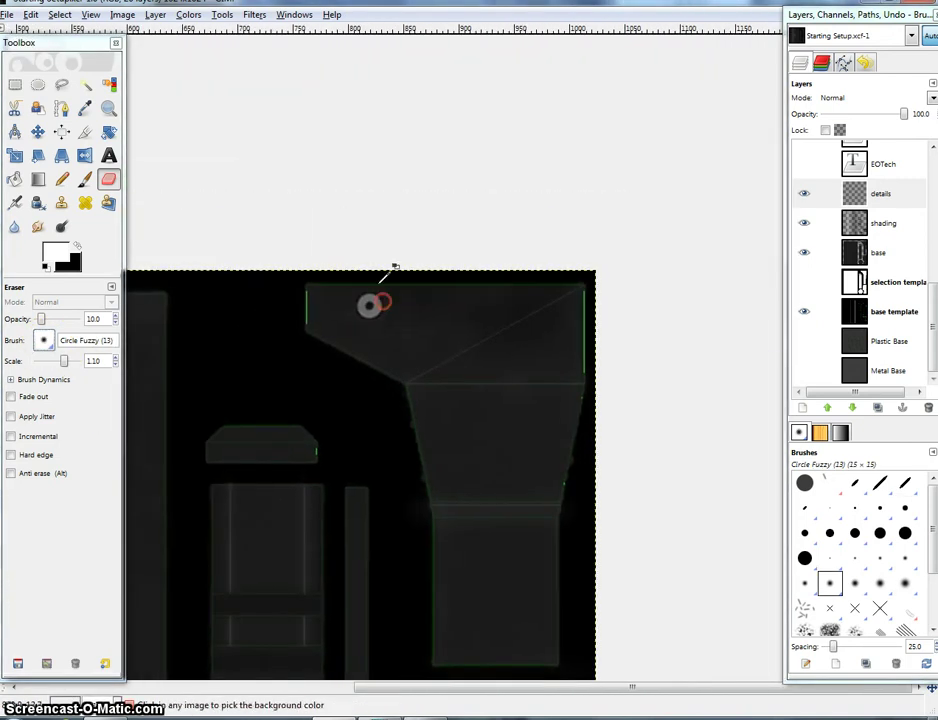
- Select the area around the round detail, paste a copy in place, and anchor it to the details layer
scroll(385, 280, "up", 3)
left_click(15, 84)
left_click_drag(222, 218, 500, 450)
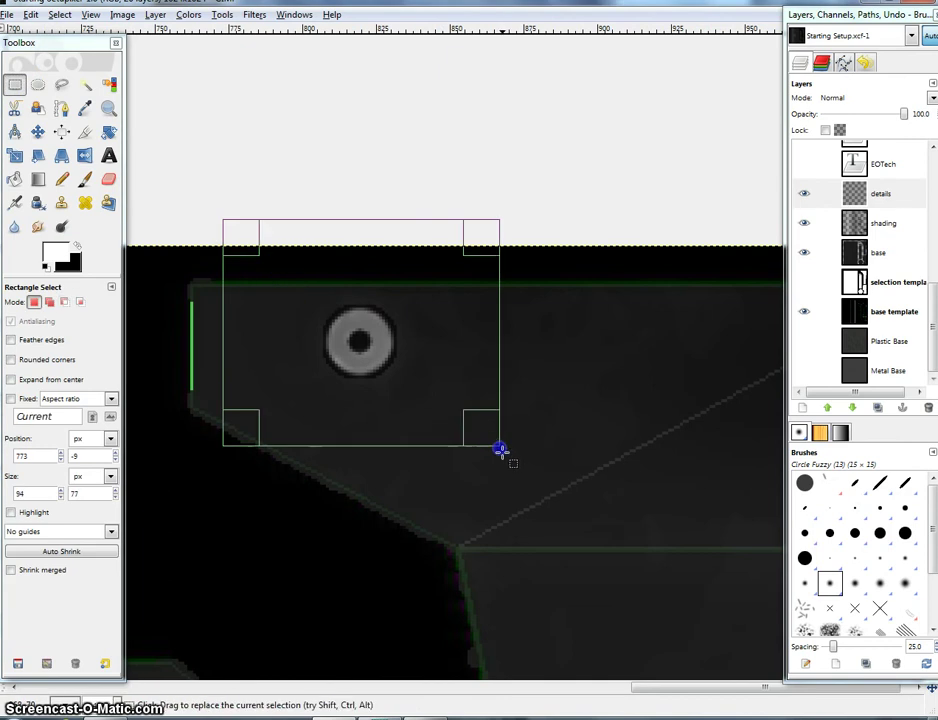
left_click_drag(552, 407, 498, 415)
key("ctrl+c")
key("ctrl+v")
left_click_drag(347, 379, 281, 398)
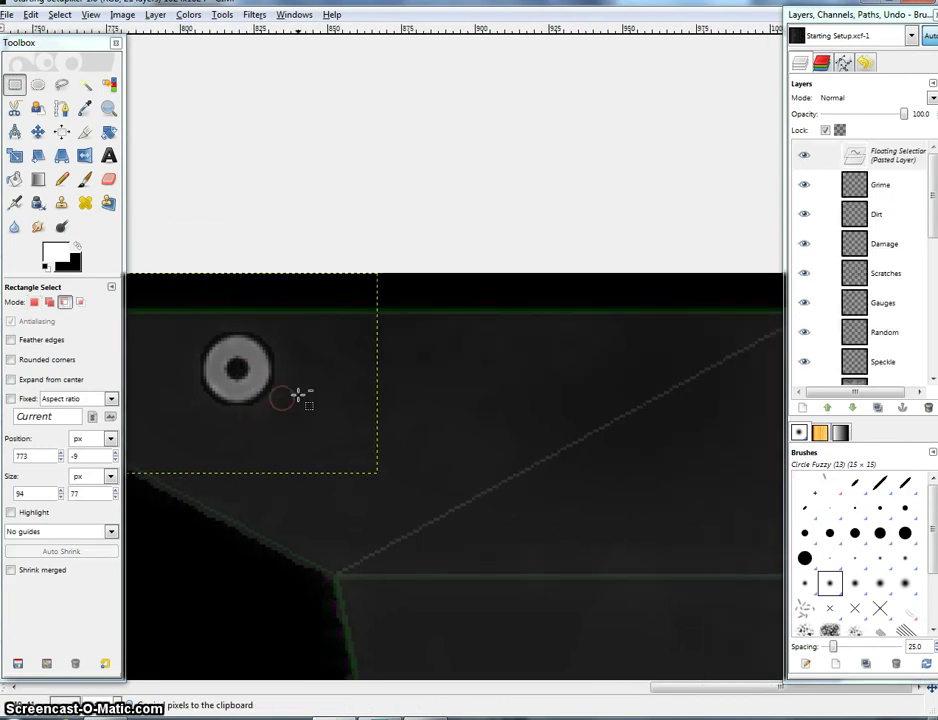
key("ctrl+h")
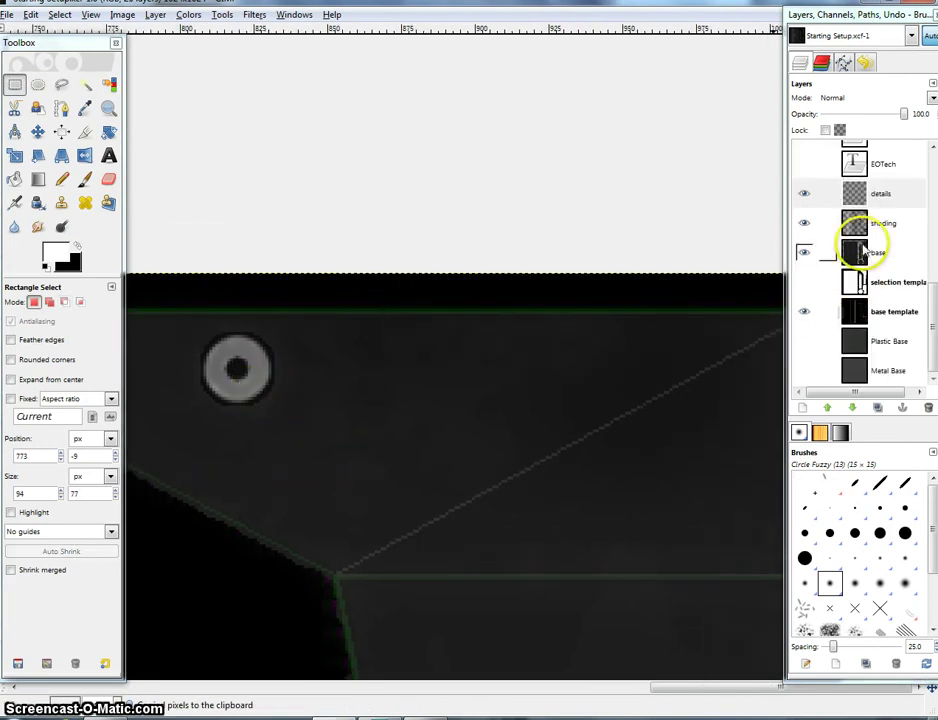
- Select the round detail on the details layer and place an anchored copy near the opposite upper corner of the same panel
left_click(858, 196)
left_click_drag(170, 289, 352, 463)
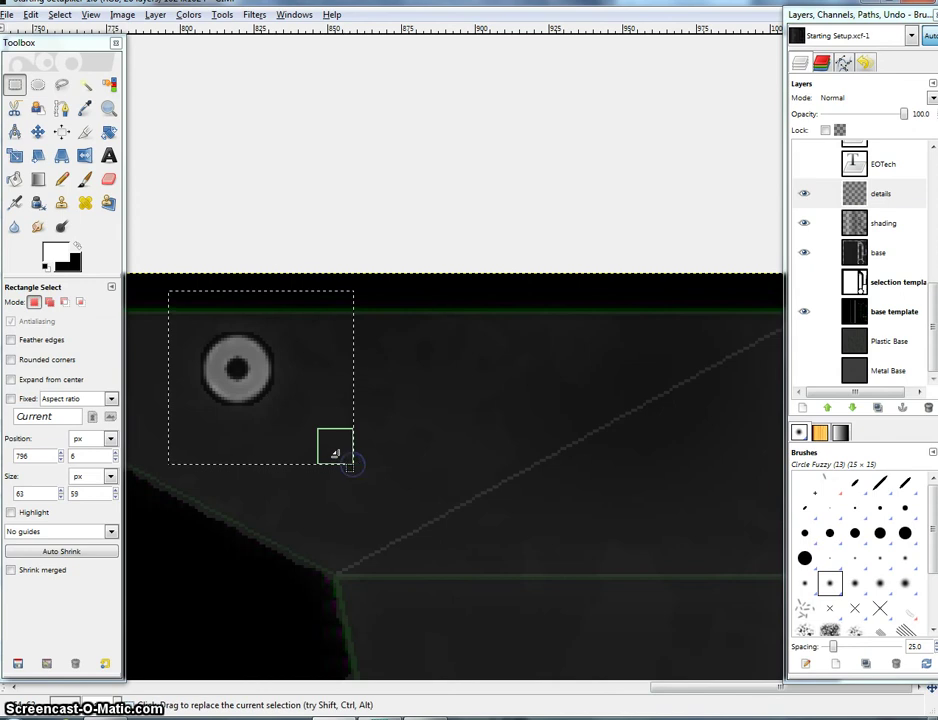
key("ctrl+c")
key("ctrl+v")
left_click_drag(247, 380, 427, 377)
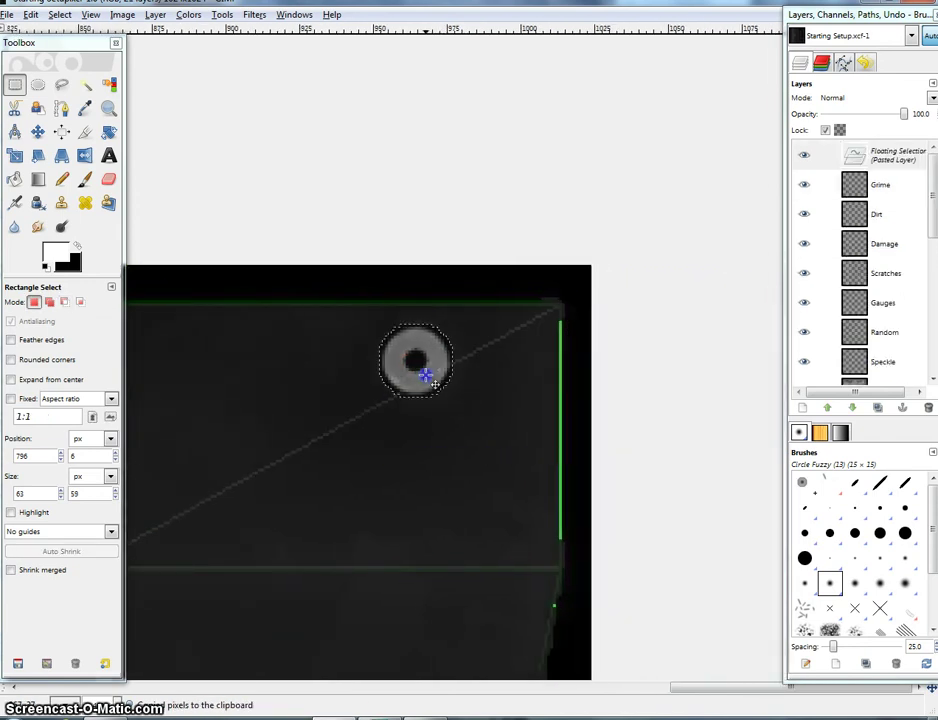
left_click_drag(180, 420, 439, 396)
scroll(350, 401, "down", 1)
left_click(478, 397)
- Compare the two round details on the side panel with the Eotech holographic sight reference image
scroll(474, 412, "down", 2)
left_click_drag(474, 594, 538, 341)
key("alt+Tab")
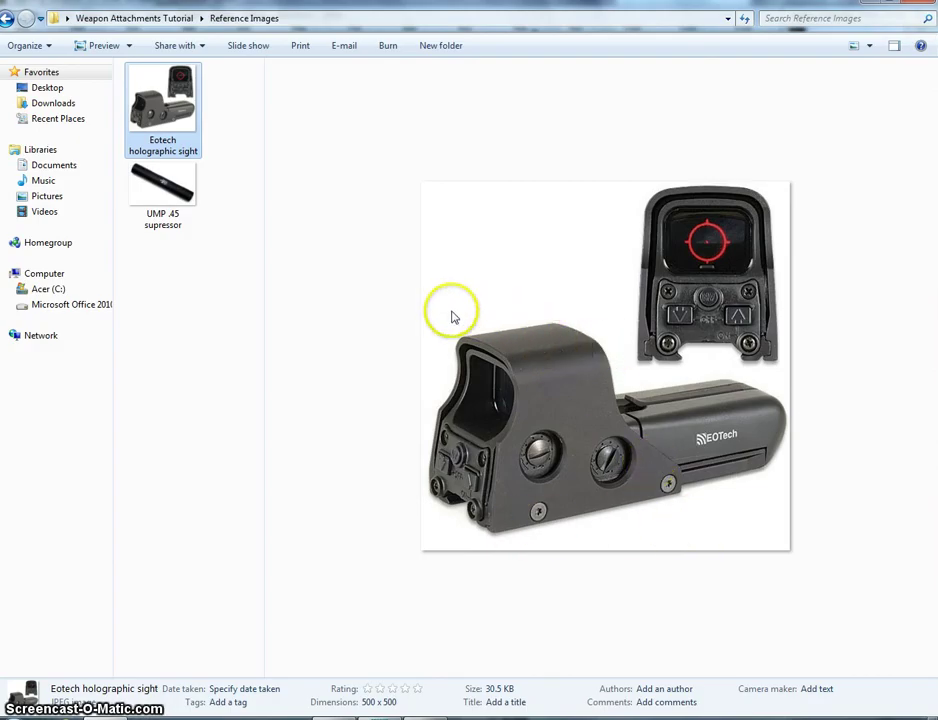
key("alt+Tab")
scroll(574, 274, "down", 2)
left_click_drag(350, 305, 469, 372)
scroll(456, 260, "up", 3)
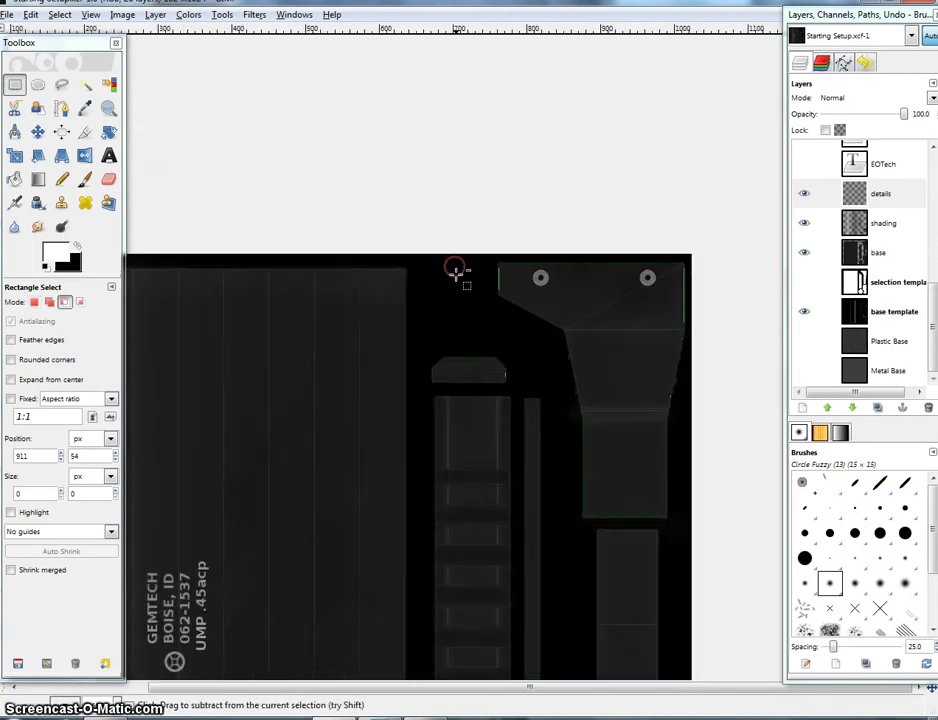
key("alt+Tab")
key("alt+Tab")
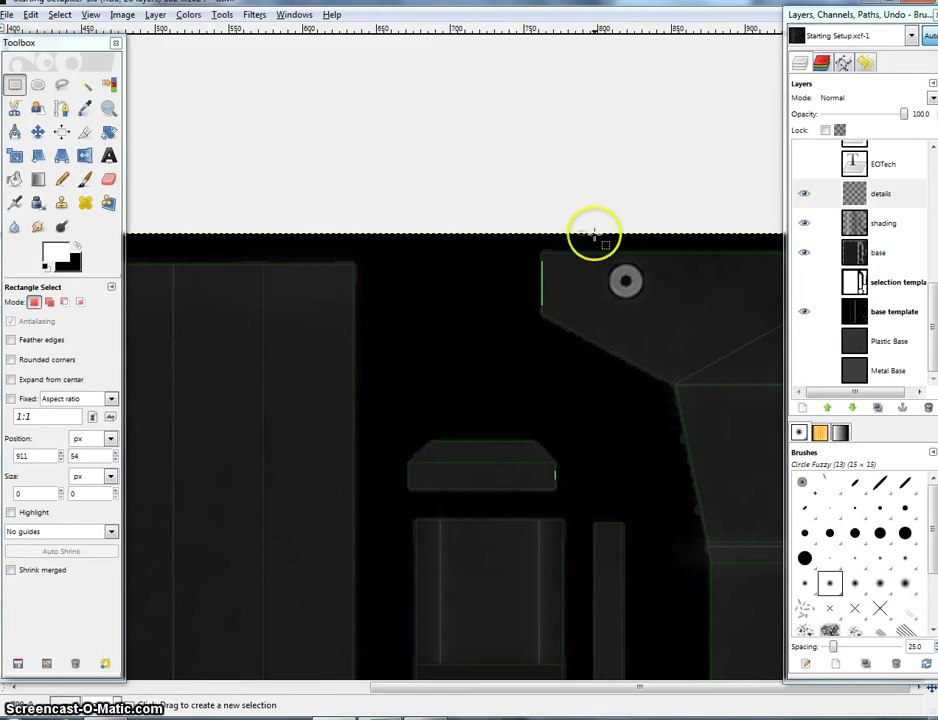
- Copy the first round detail and paste it onto the top block of the narrow segmented strip
left_click_drag(595, 236, 564, 243)
left_click_drag(509, 224, 648, 274)
key("ctrl+c")
key("ctrl+v")
left_click_drag(590, 228, 460, 540)
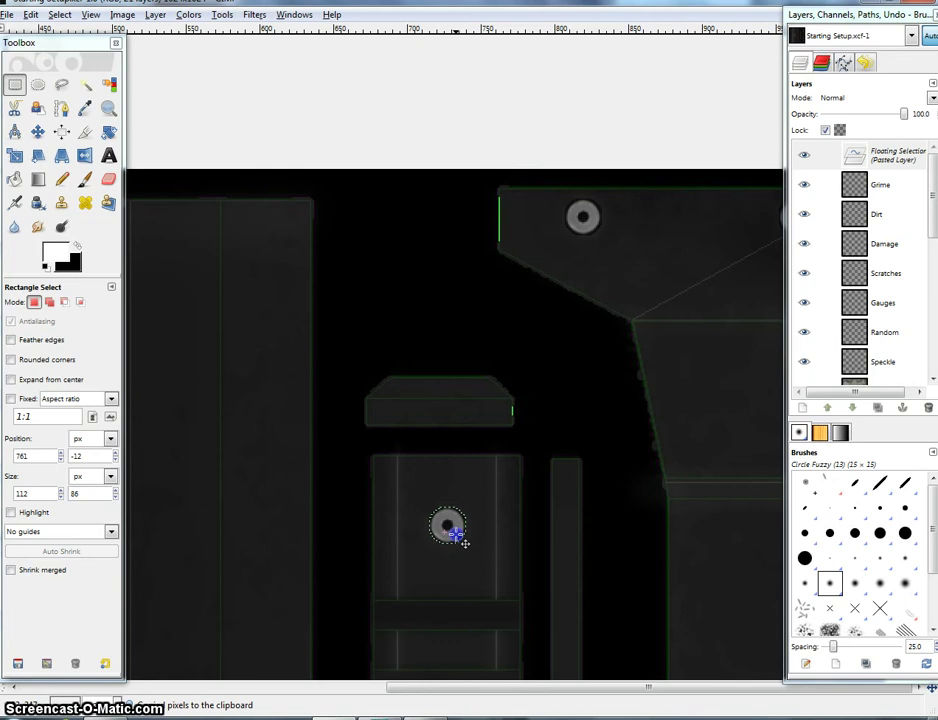
left_click_drag(455, 531, 460, 444)
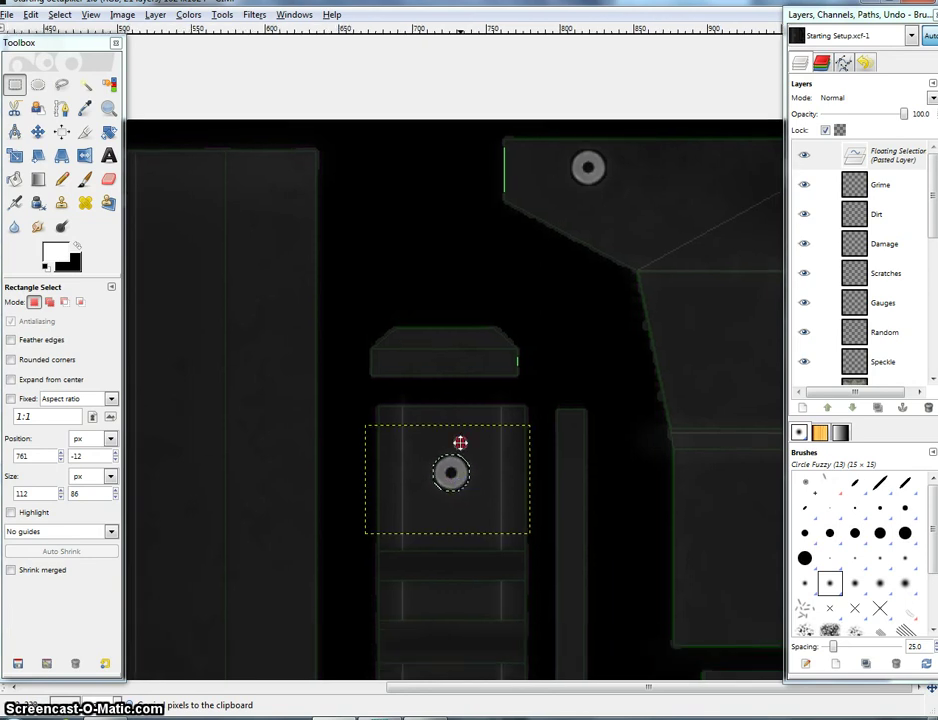
- Scale the pasted round detail's floating layer to 130 × 86 pixels with the aspect ratio kept
scroll(459, 444, "up", 2)
left_click(15, 156)
left_click(38, 180)
left_click(421, 424)
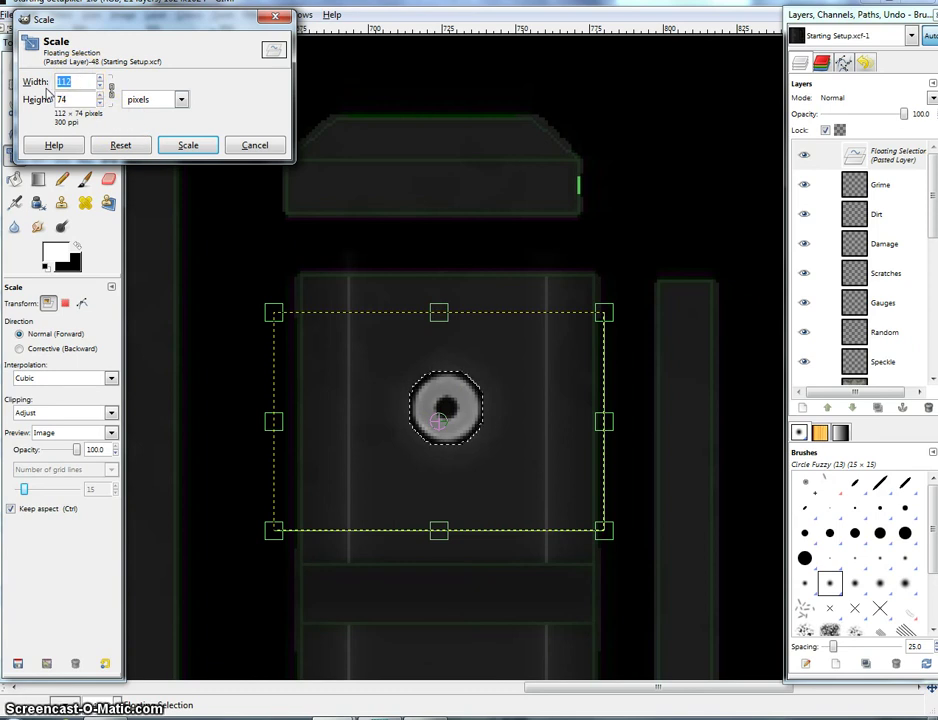
type("20")
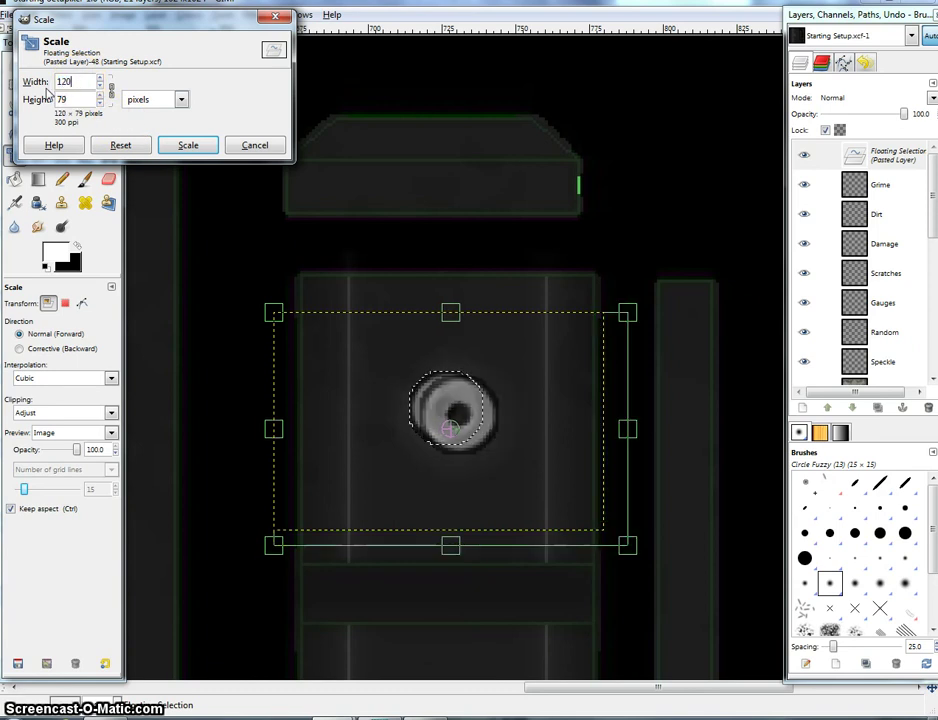
type("0")
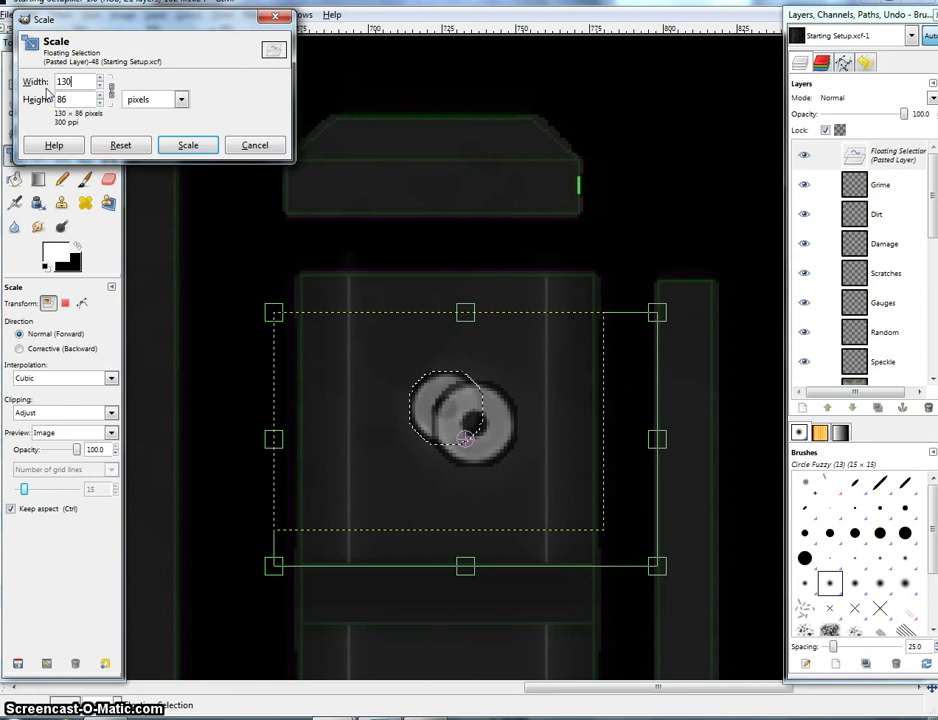
left_click(165, 146)
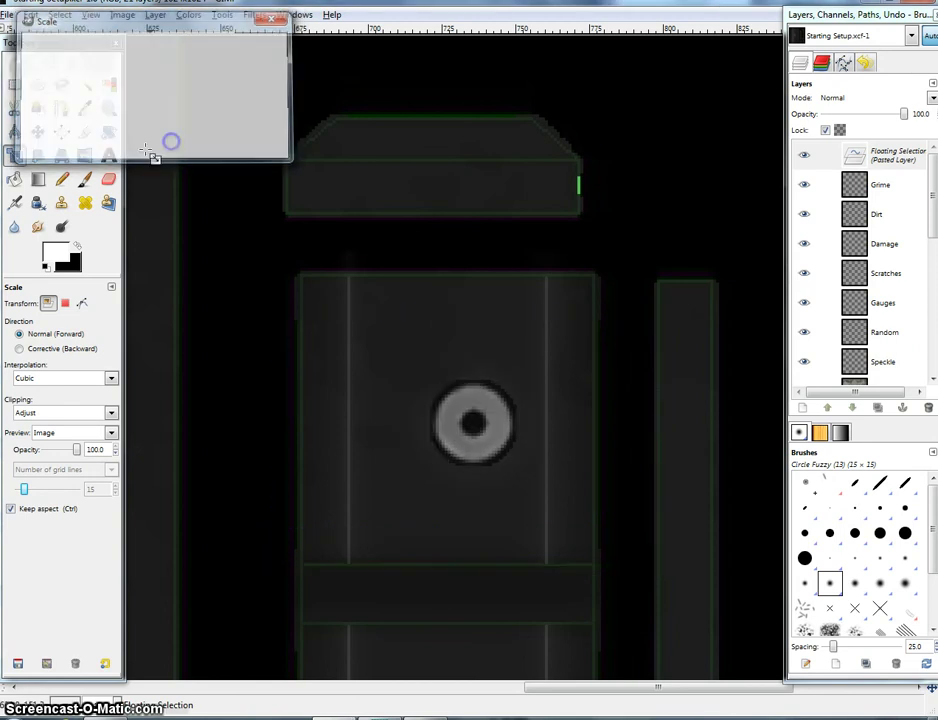
- Move the enlarged round detail to the horizontal centre of the segmented strip's top block
left_click(37, 131)
left_click_drag(476, 428, 446, 422)
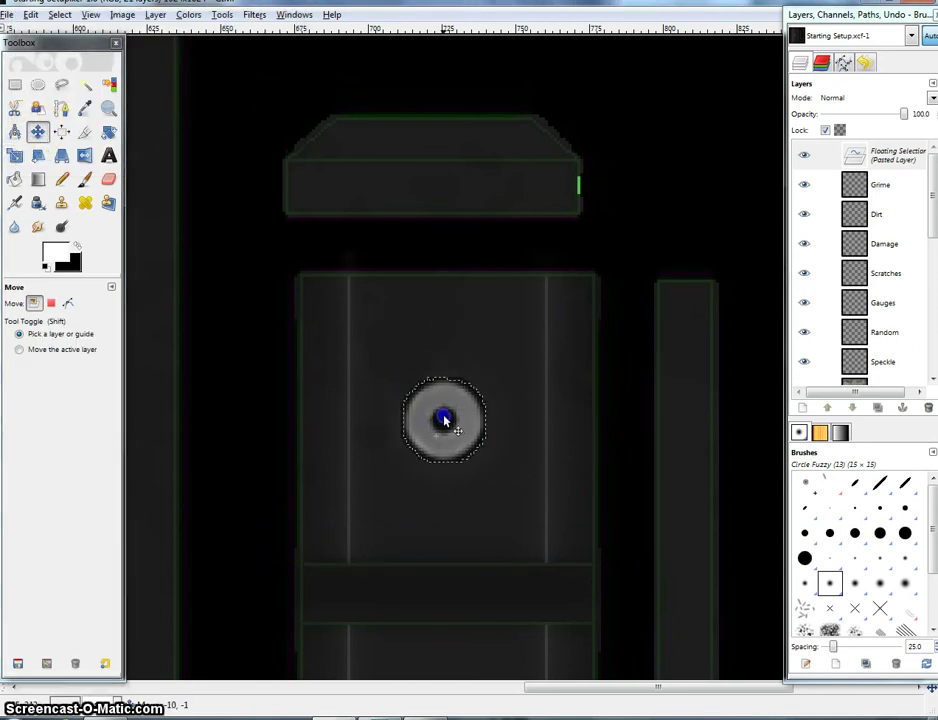
scroll(449, 422, "down", 4)
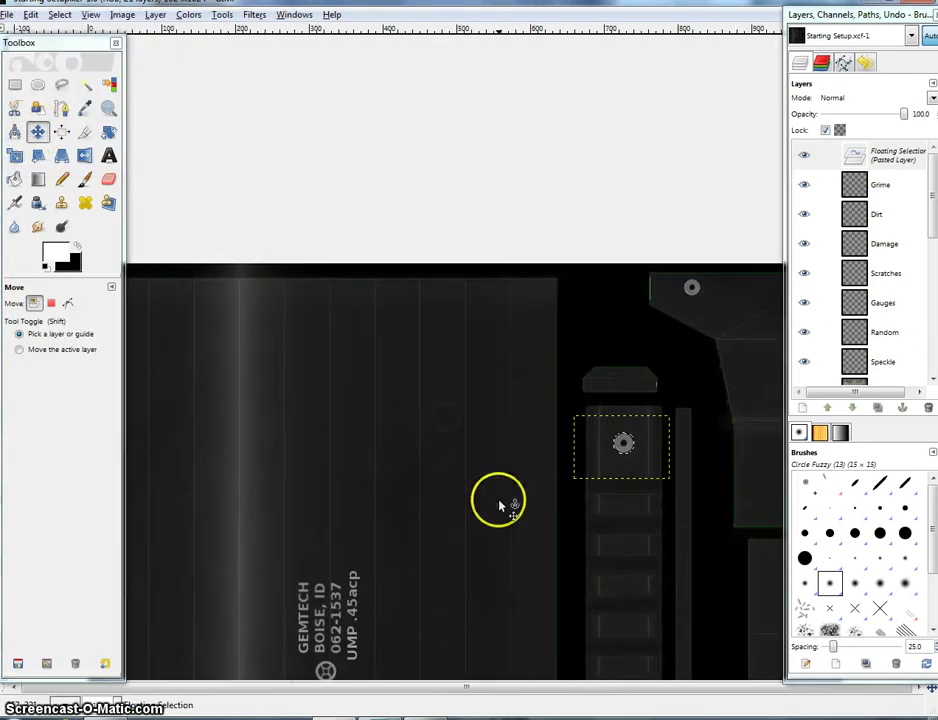
- Copy the enlarged round detail from the segmented strip's top block and place the duplicate on its bottom block, centred horizontally
left_click_drag(498, 502, 490, 194)
left_click_drag(610, 290, 540, 331)
key("ctrl+c")
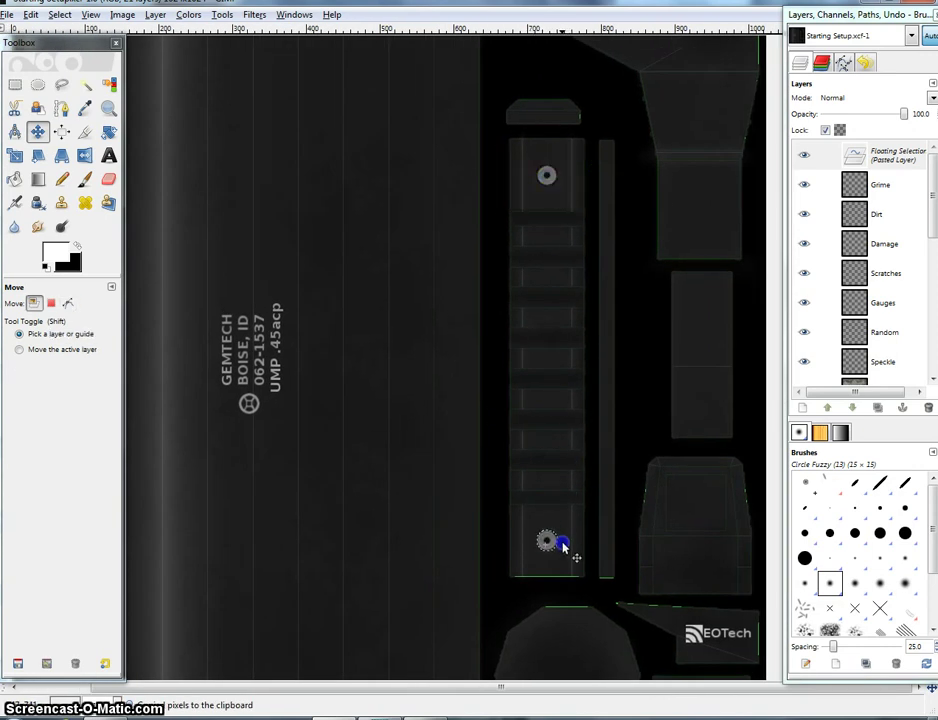
left_click(641, 363)
- Check the sight reference image and make a 65 × 68 pixel rectangular selection around the side panel's first round detail
left_click_drag(704, 257, 563, 208)
left_click_drag(600, 151, 522, 430)
scroll(461, 313, "up", 2)
key("alt+Tab")
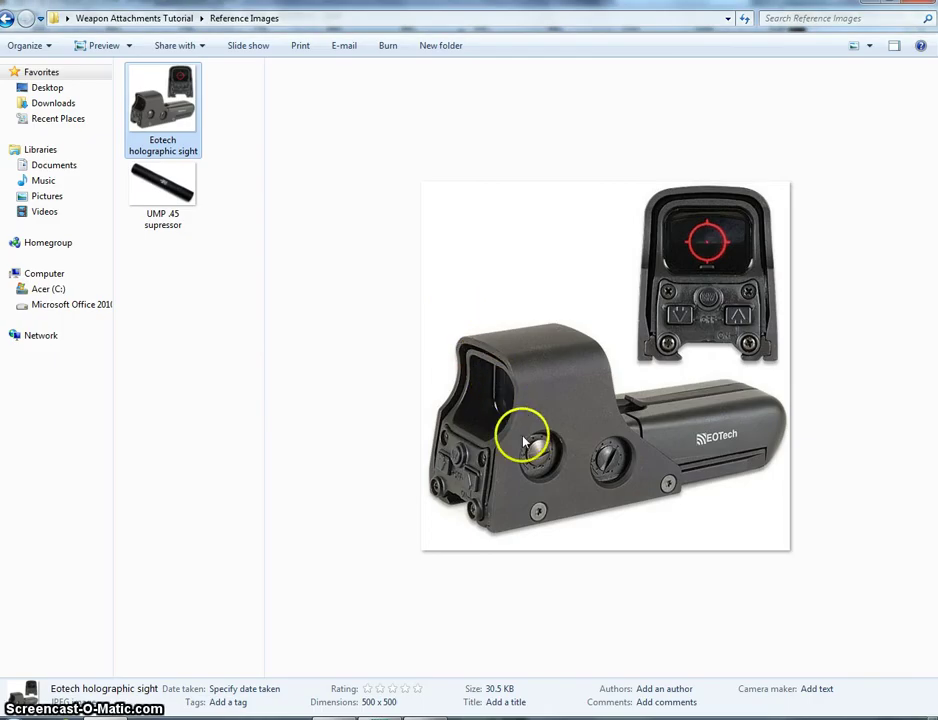
key("alt+Tab")
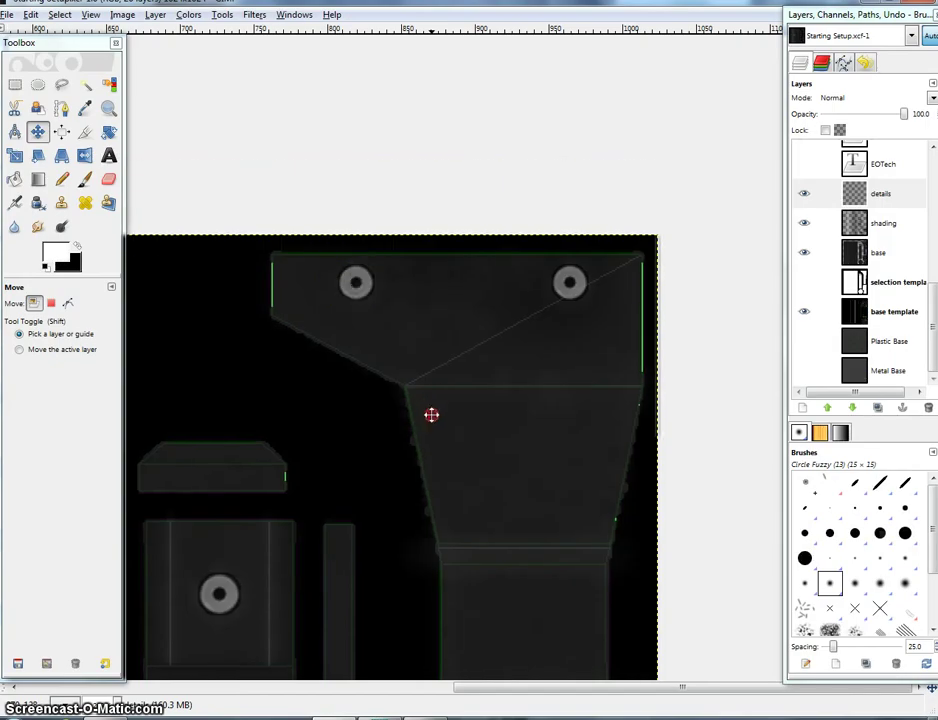
left_click(15, 85)
left_click_drag(304, 253, 396, 325)
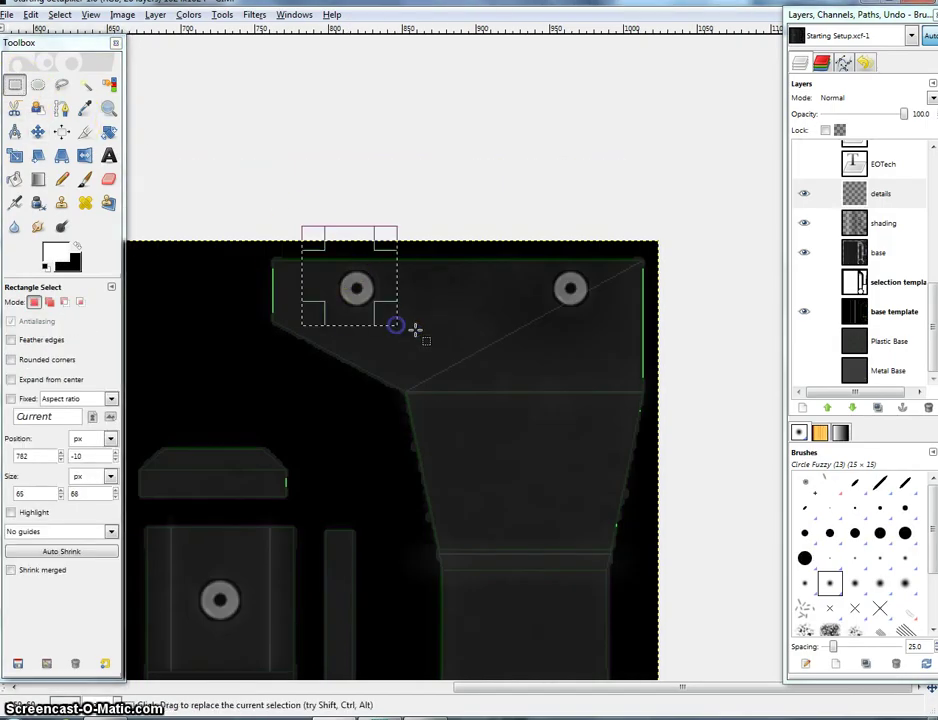
- Copy the selected round detail, paste it and move the copy onto the tapered panel above the EOTech logo panel
scroll(415, 329, "up", 1)
key("alt+Tab")
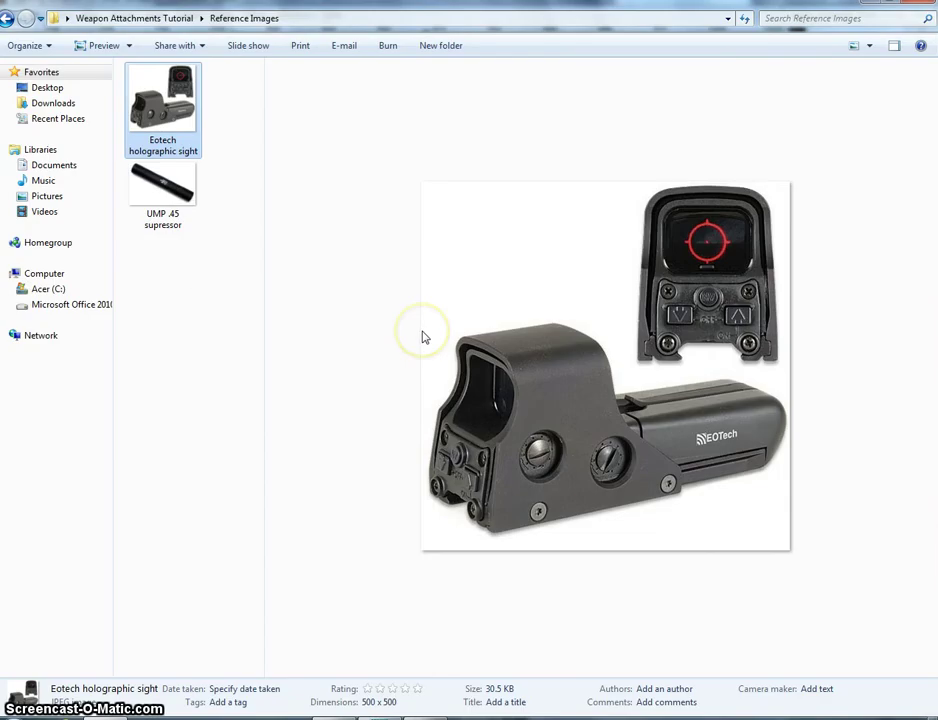
key("alt+Tab")
key("ctrl+c")
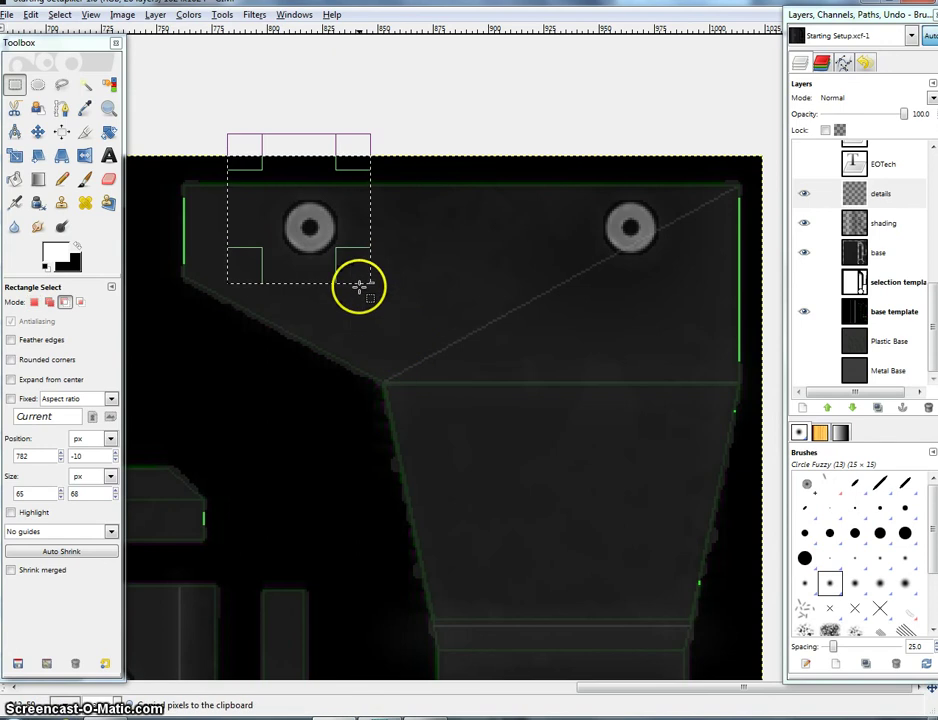
key("ctrl+v")
left_click_drag(352, 273, 341, 220)
scroll(341, 220, "down", 3)
left_click_drag(455, 406, 438, 251)
left_click_drag(622, 396, 525, 271)
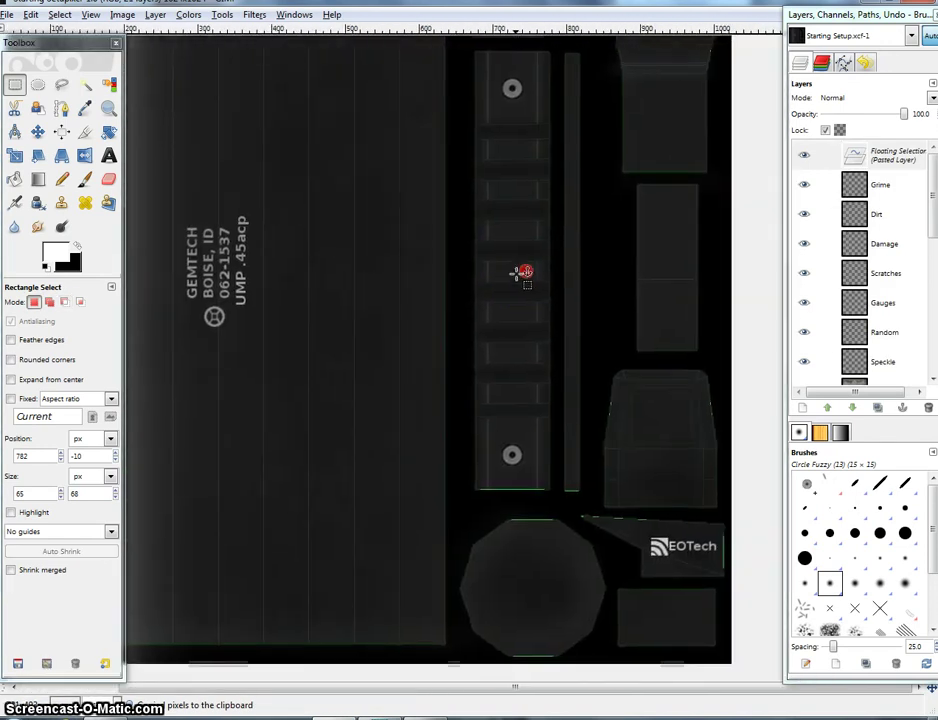
scroll(523, 273, "down", 1)
left_click_drag(559, 228, 532, 255)
left_click_drag(532, 137, 535, 163)
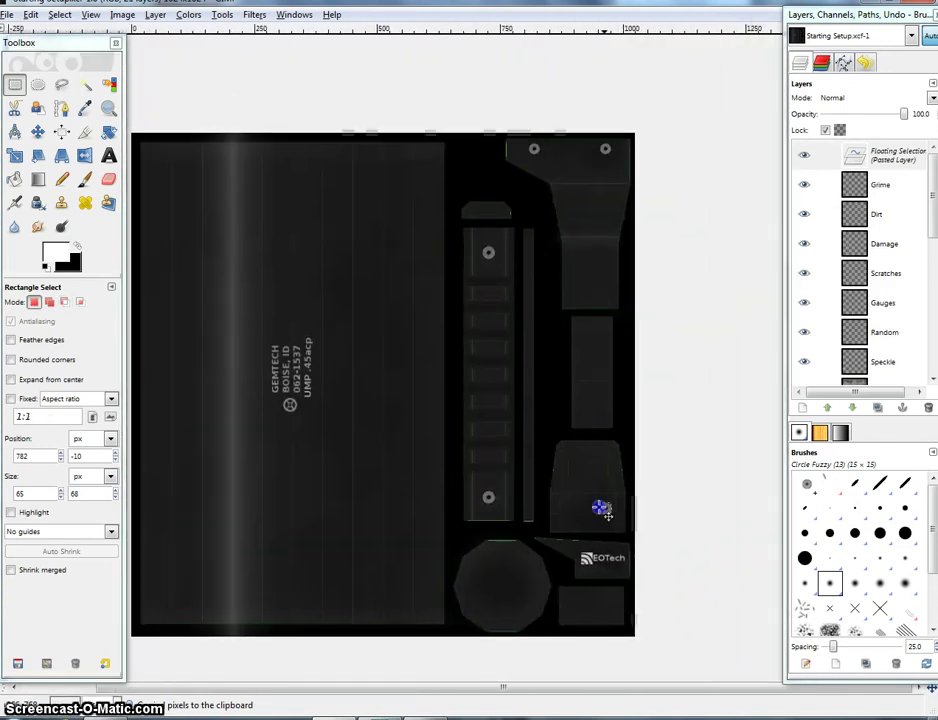
- Position the pasted round detail near the tapered panel's lower-left corner, matching the screw placement in the reference image
scroll(580, 505, "up", 6)
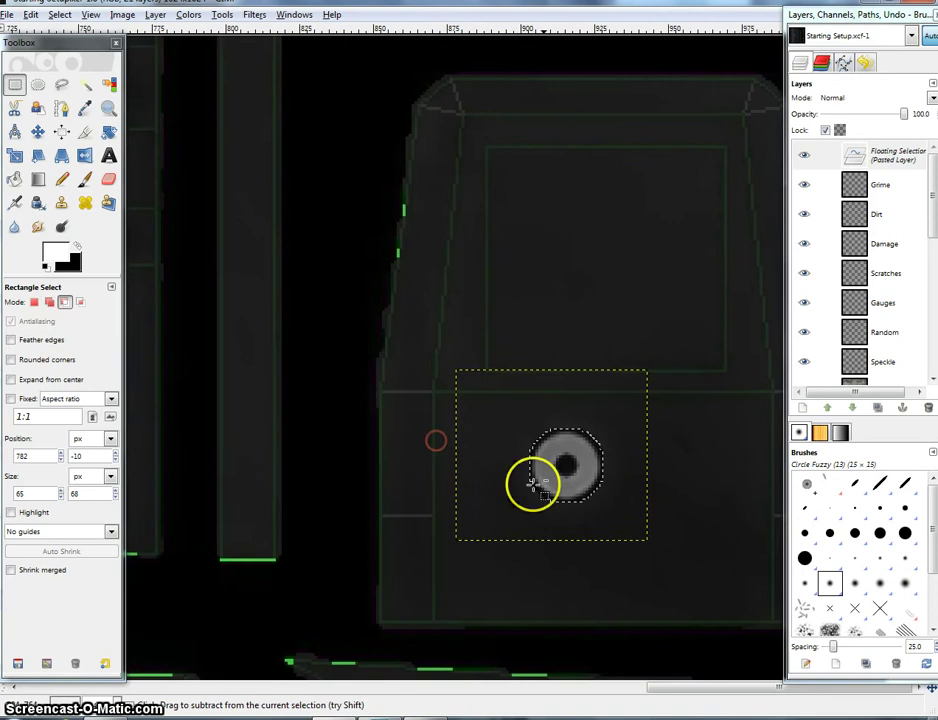
scroll(503, 466, "down", 1)
key("alt+Tab")
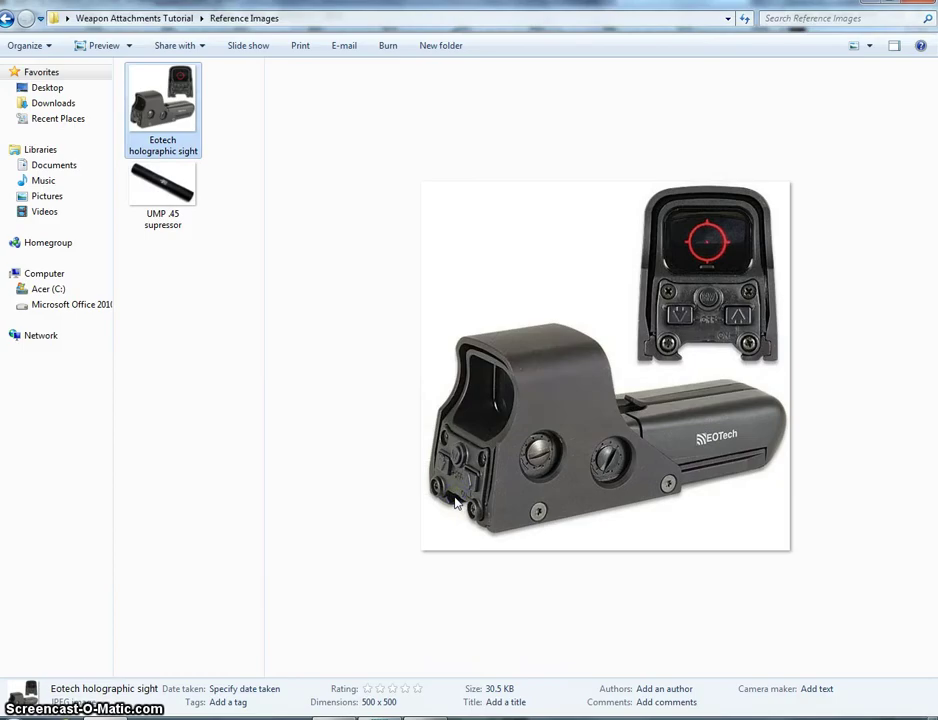
key("alt+Tab")
left_click_drag(450, 507, 443, 575)
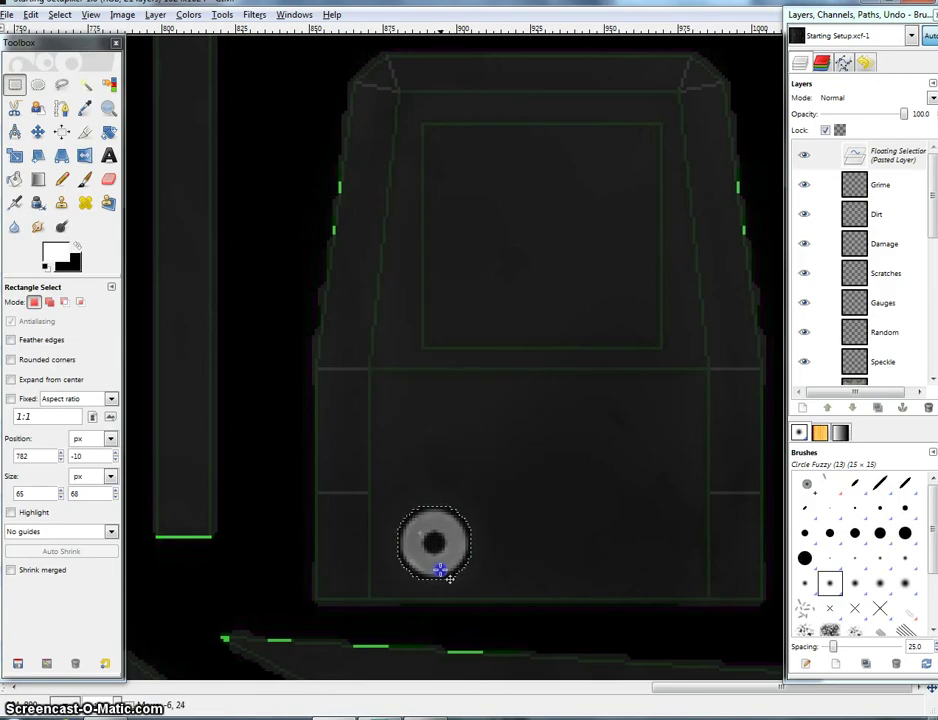
scroll(446, 486, "down", 1)
scroll(440, 480, "up", 2)
right_click(466, 440)
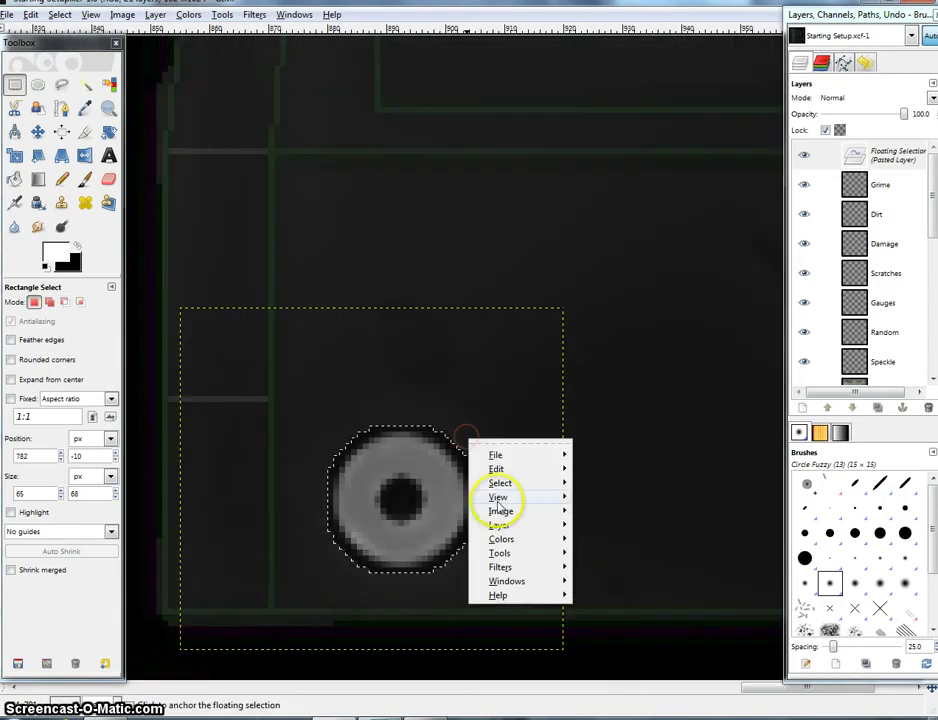
mouse_move(510, 545)
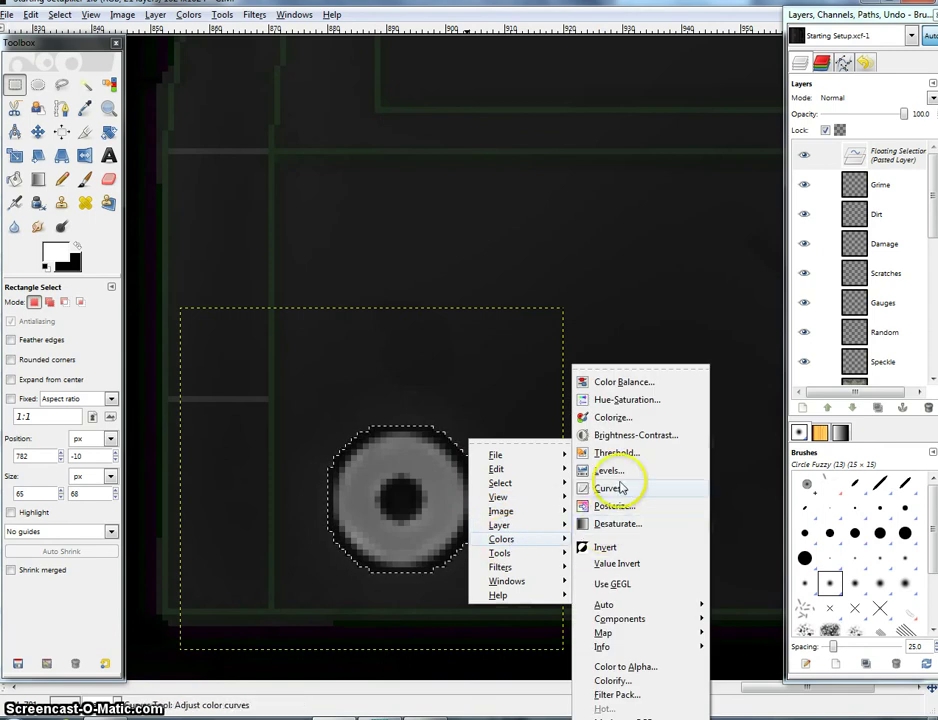
left_click(632, 436)
left_click_drag(559, 463, 604, 459)
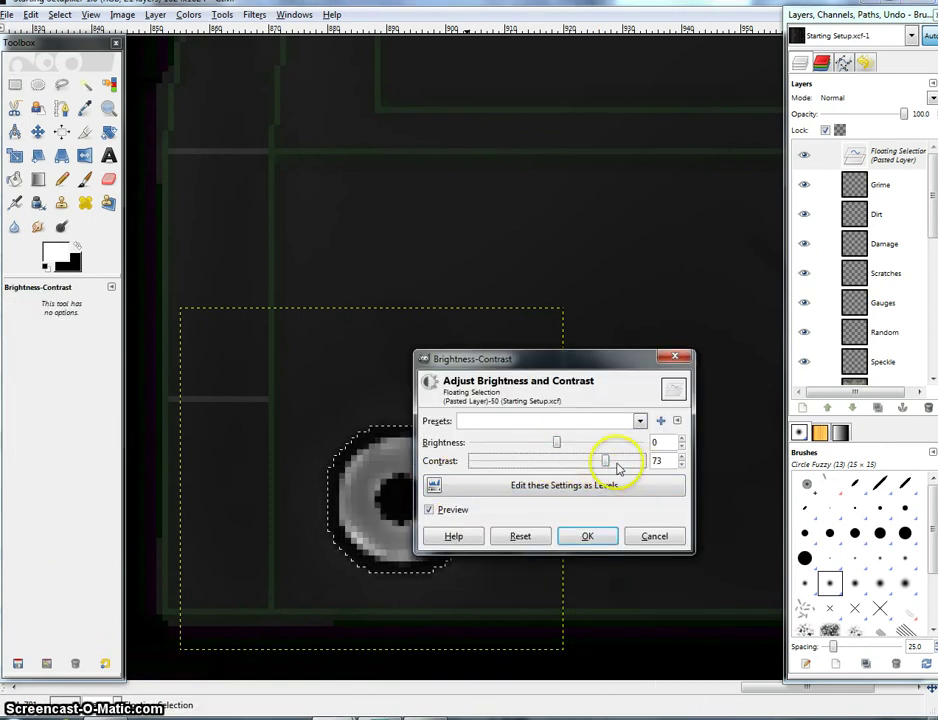
left_click(653, 529)
- Try darkening the floating round detail with brightness -127 and contrast -24
right_click(422, 483)
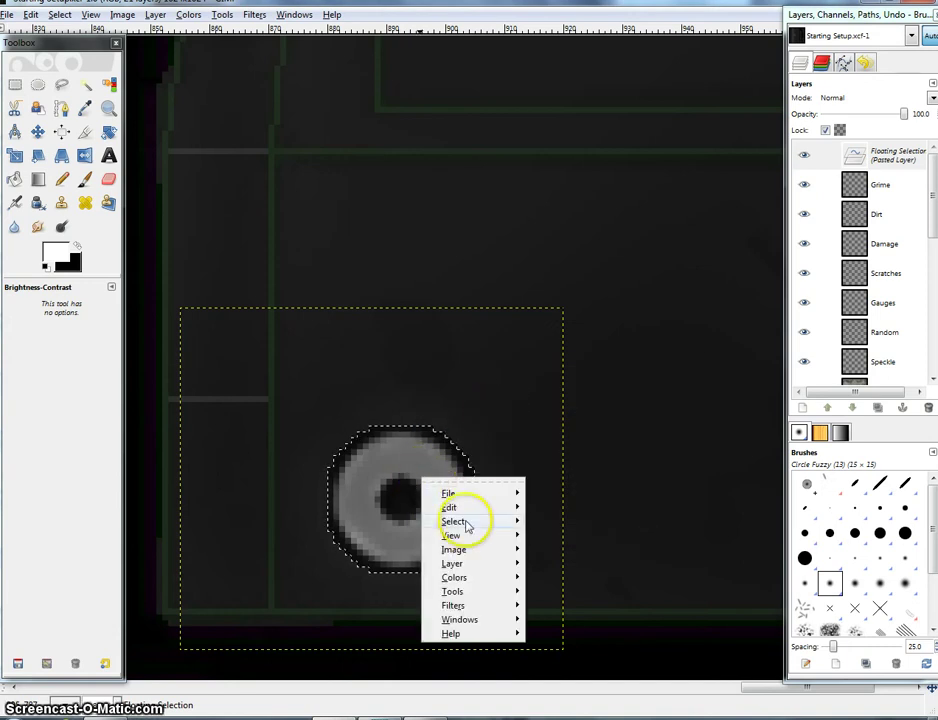
left_click(454, 521)
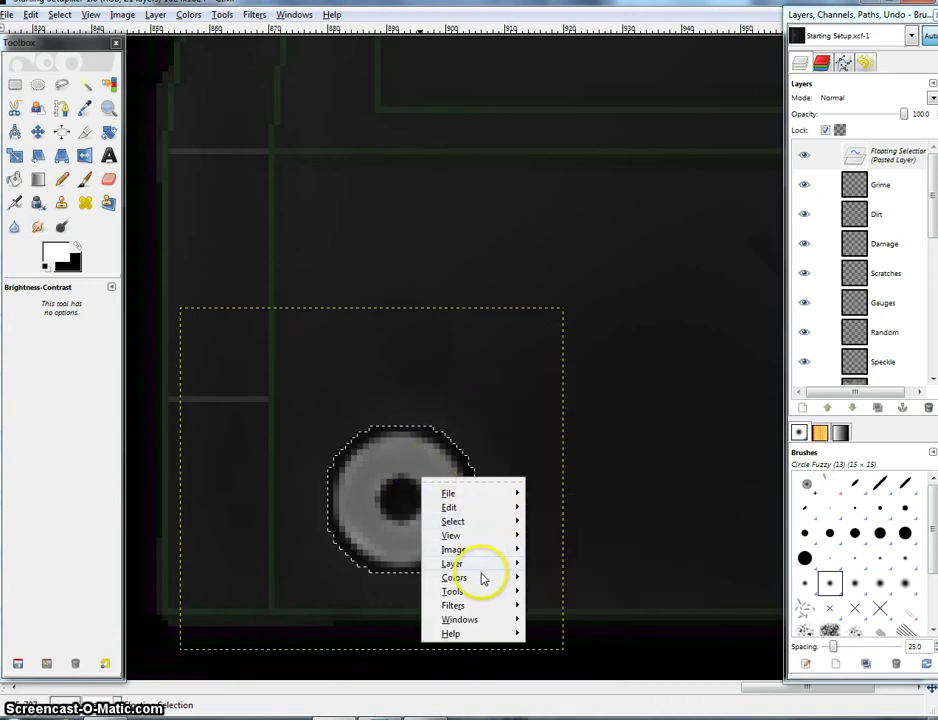
mouse_move(502, 578)
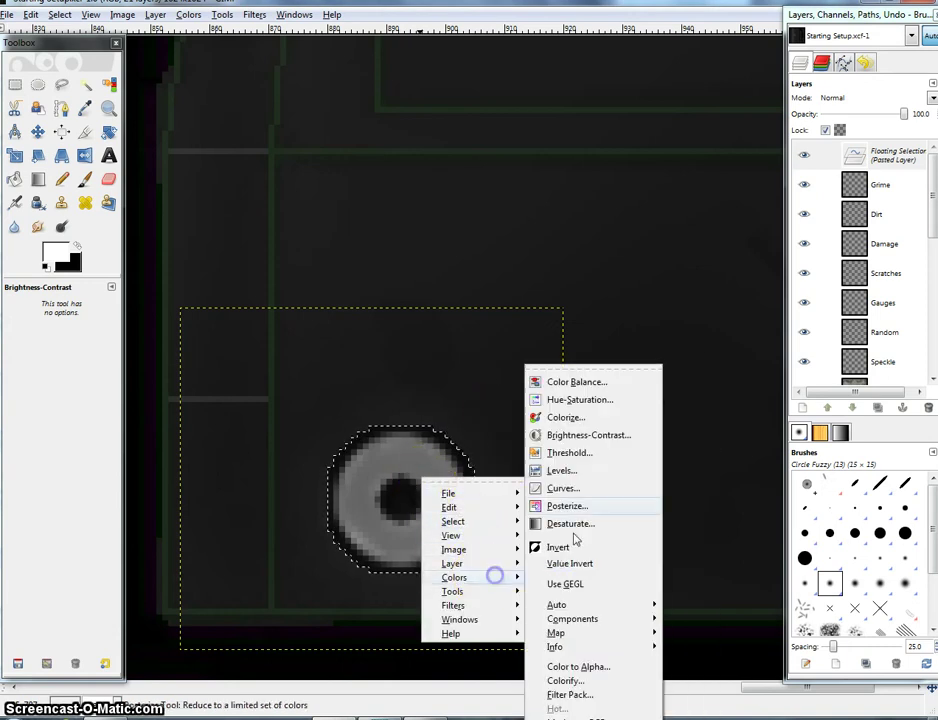
left_click(555, 436)
left_click_drag(551, 452, 532, 451)
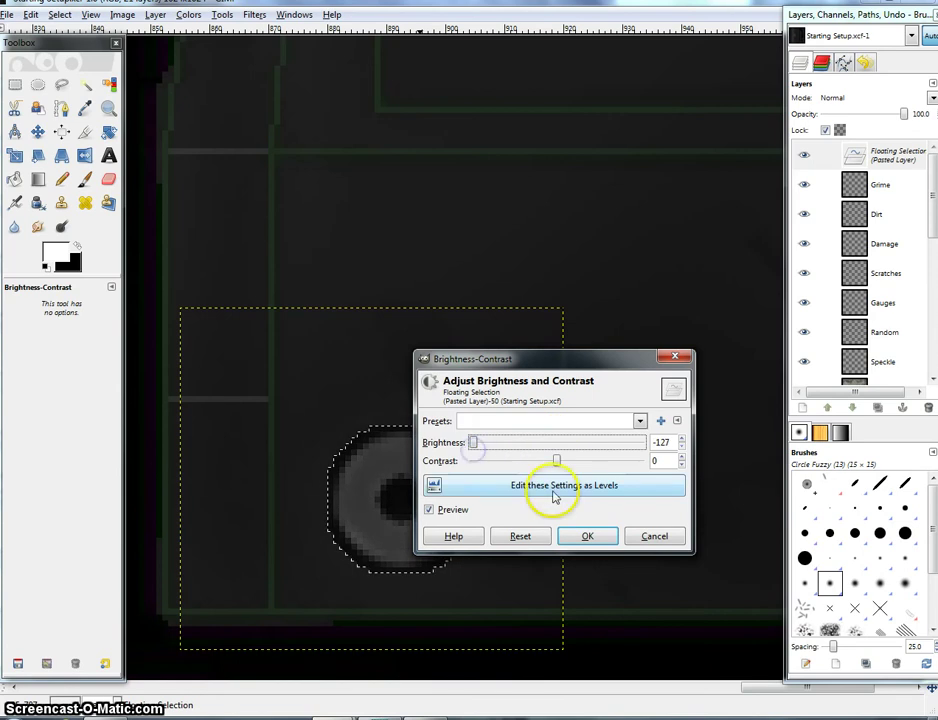
left_click_drag(557, 463, 542, 470)
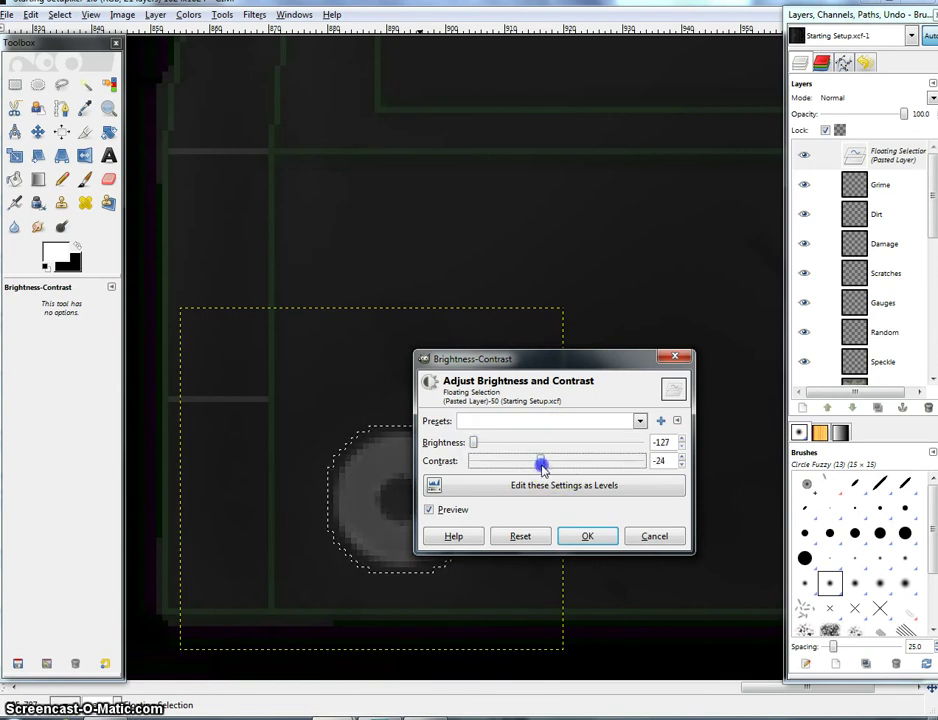
left_click(584, 538)
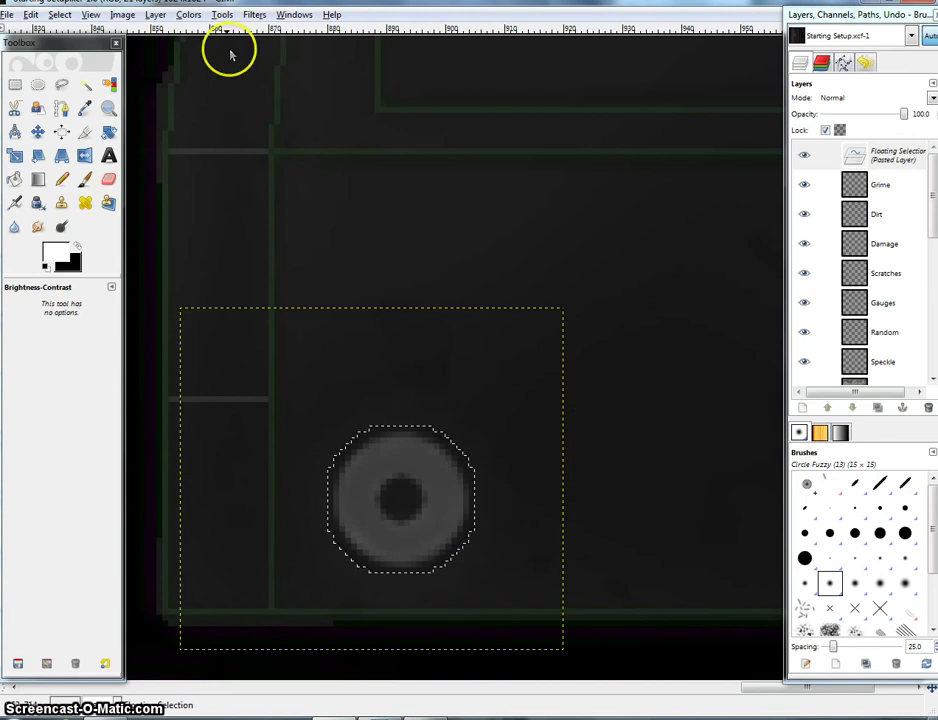
left_click(188, 14)
left_click(228, 88)
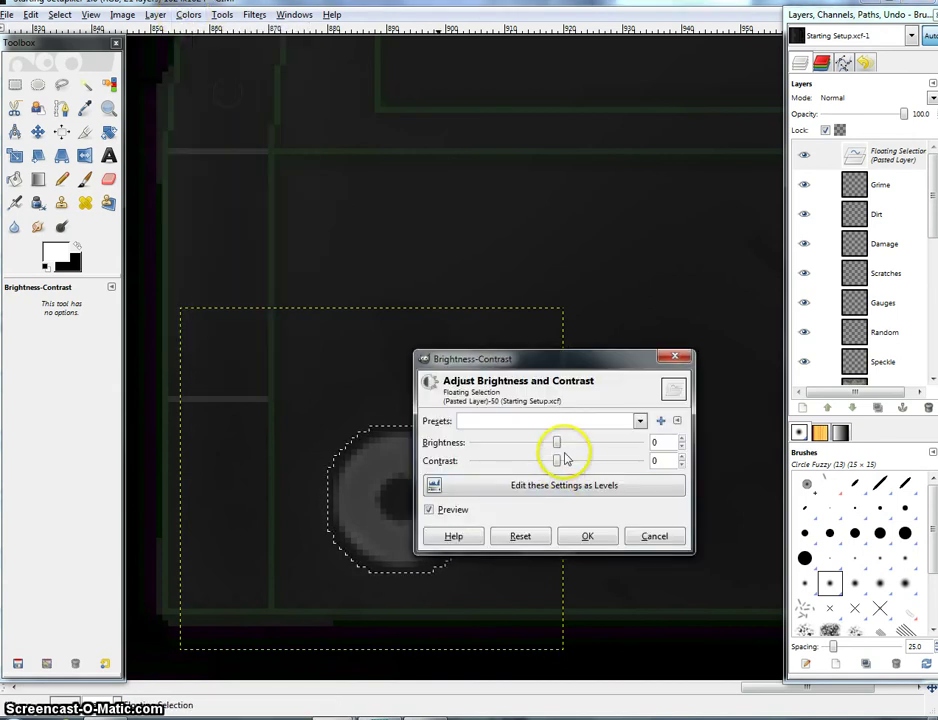
left_click_drag(557, 442, 459, 443)
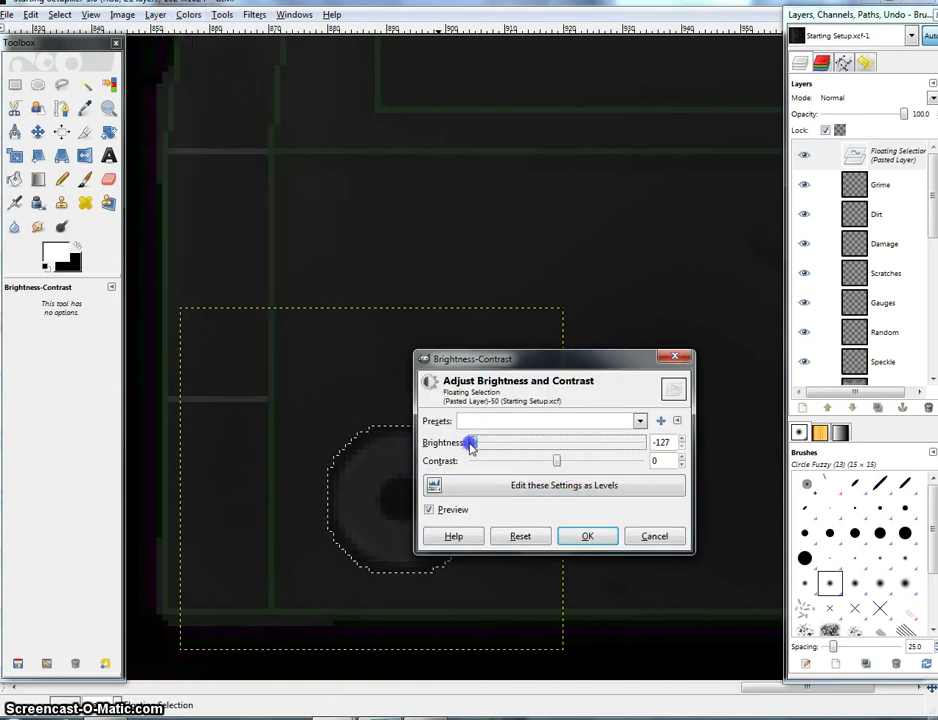
left_click_drag(556, 465, 567, 466)
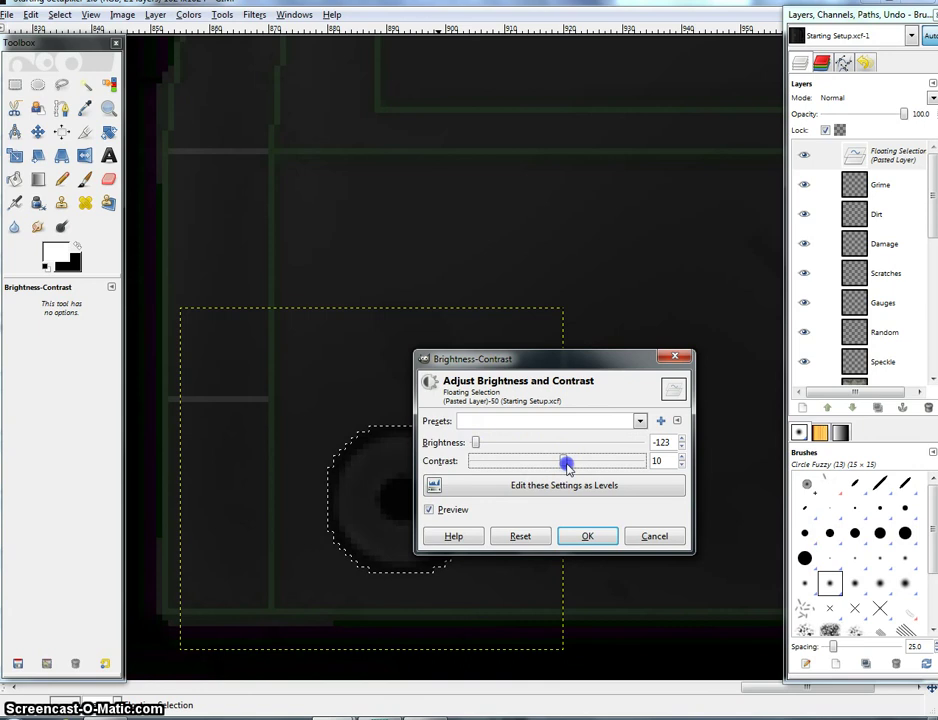
left_click(653, 537)
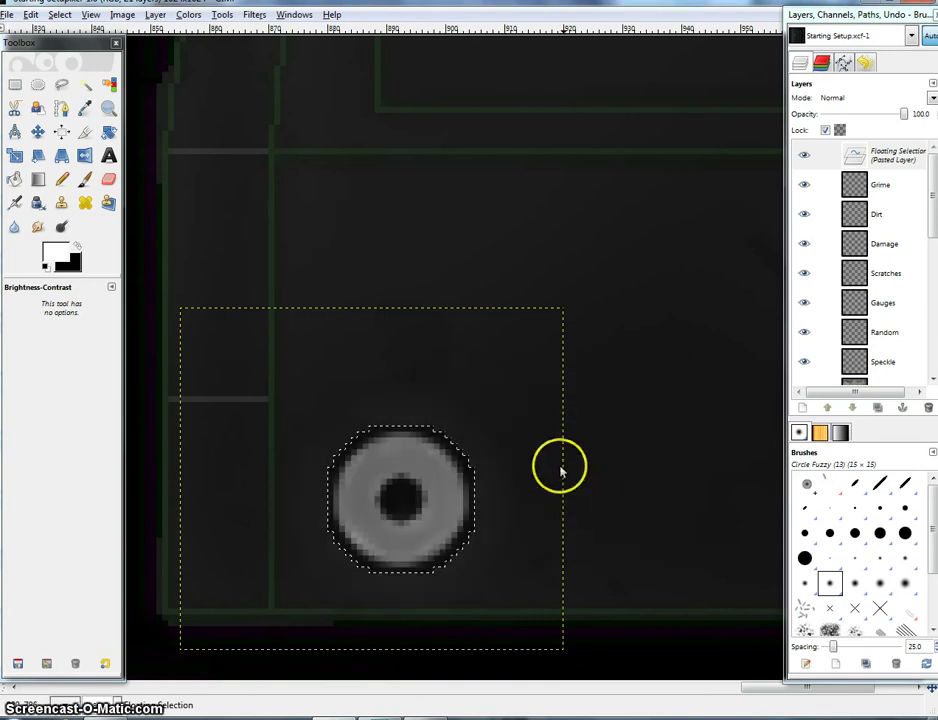
- Darken the floating round detail by lowering its brightness to the minimum, leaving the contrast at 0
left_click(199, 16)
left_click(233, 86)
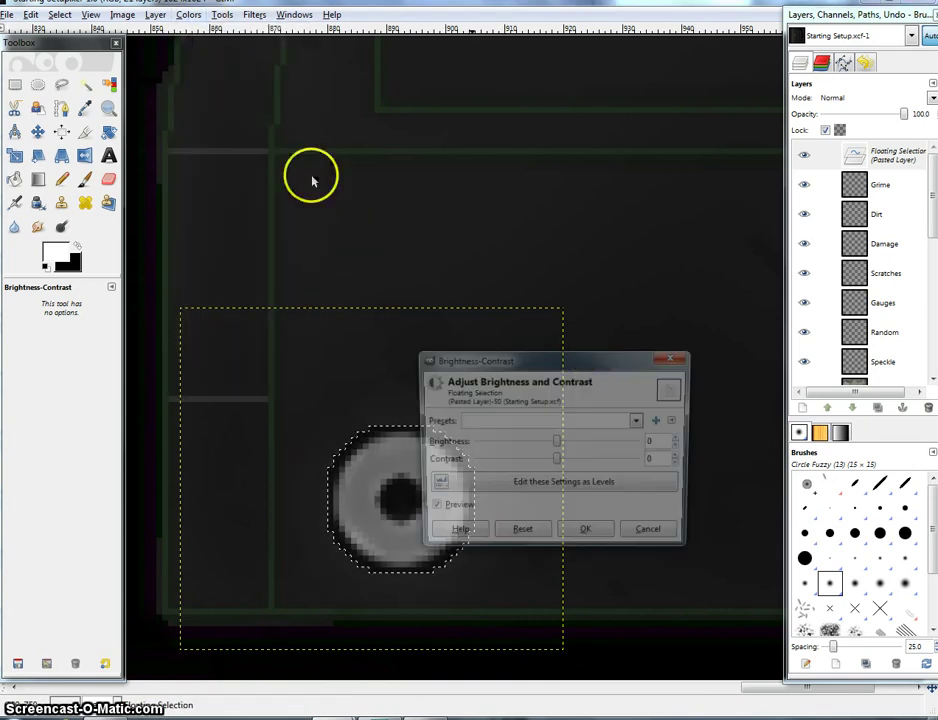
left_click_drag(557, 443, 445, 447)
left_click(596, 536)
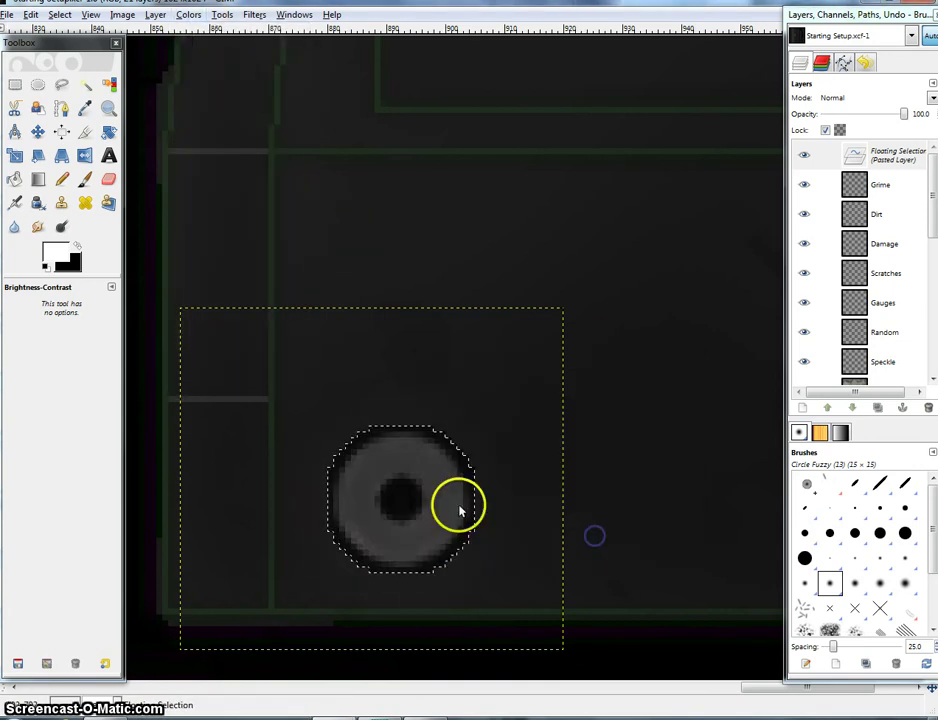
left_click_drag(454, 507, 471, 423)
right_click(456, 418)
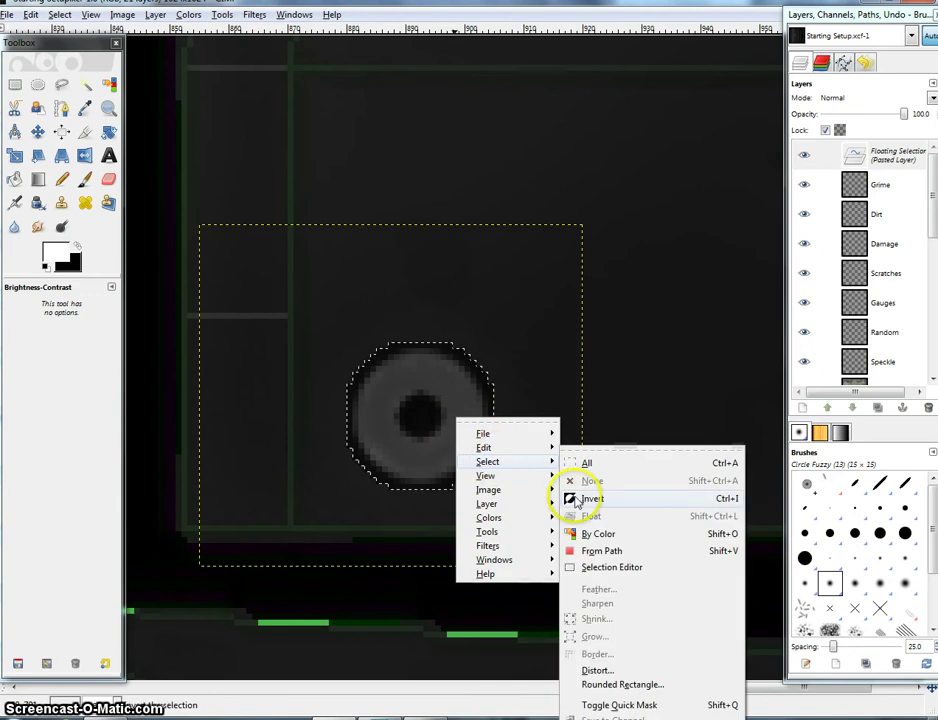
left_click(454, 283)
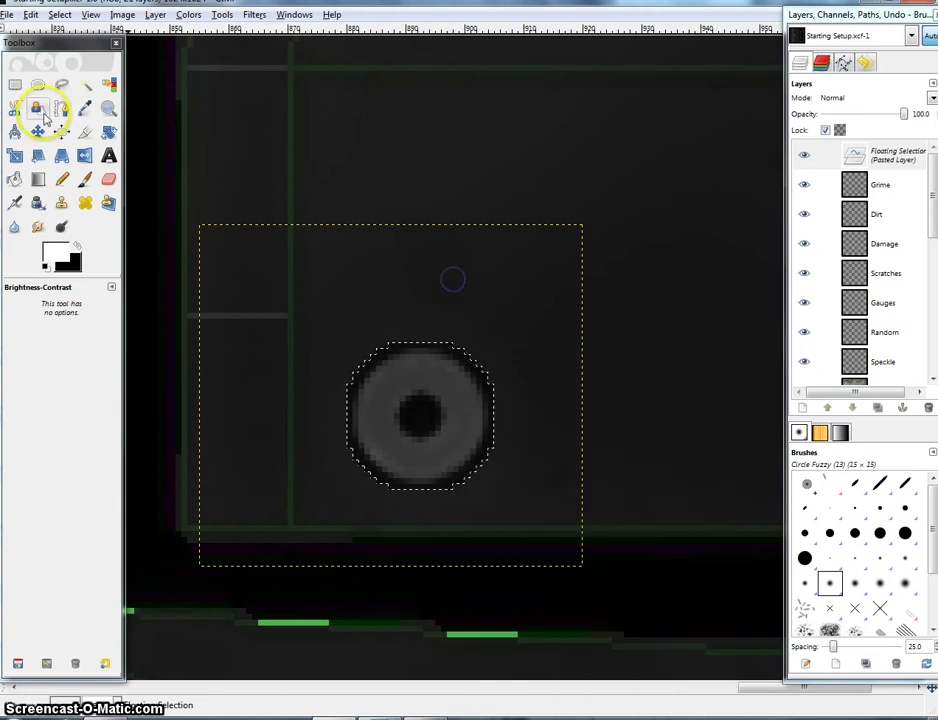
- Anchor the darkened round detail and fit a 27 × 27 pixel elliptical selection around it
left_click(40, 85)
left_click(406, 310)
left_click_drag(341, 337, 498, 500)
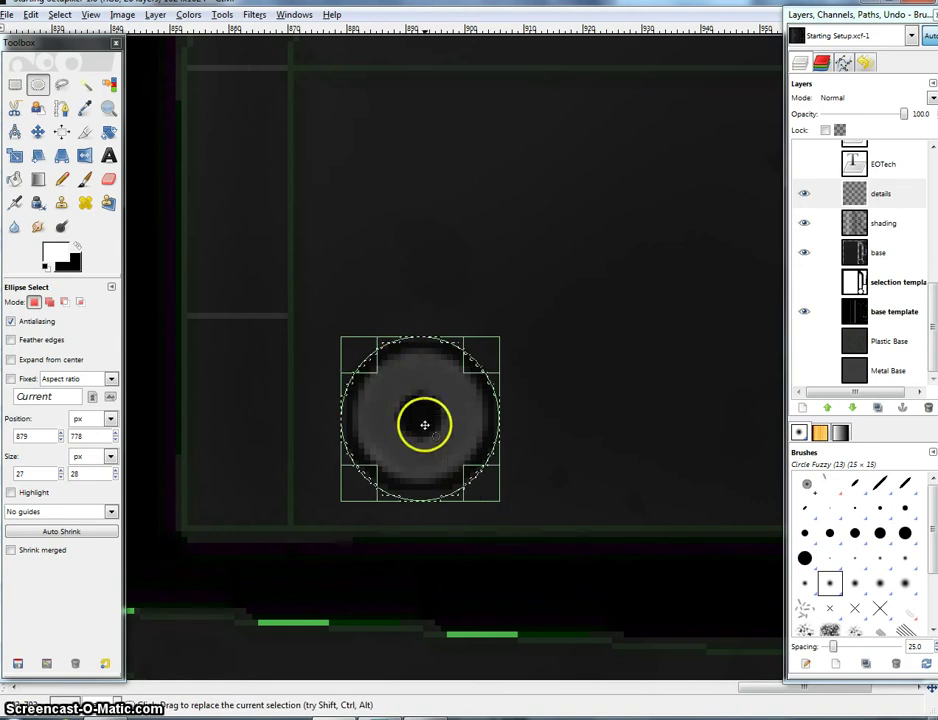
scroll(429, 419, "up", 1, "ctrl")
left_click_drag(422, 514, 423, 511)
left_click_drag(417, 333, 418, 340)
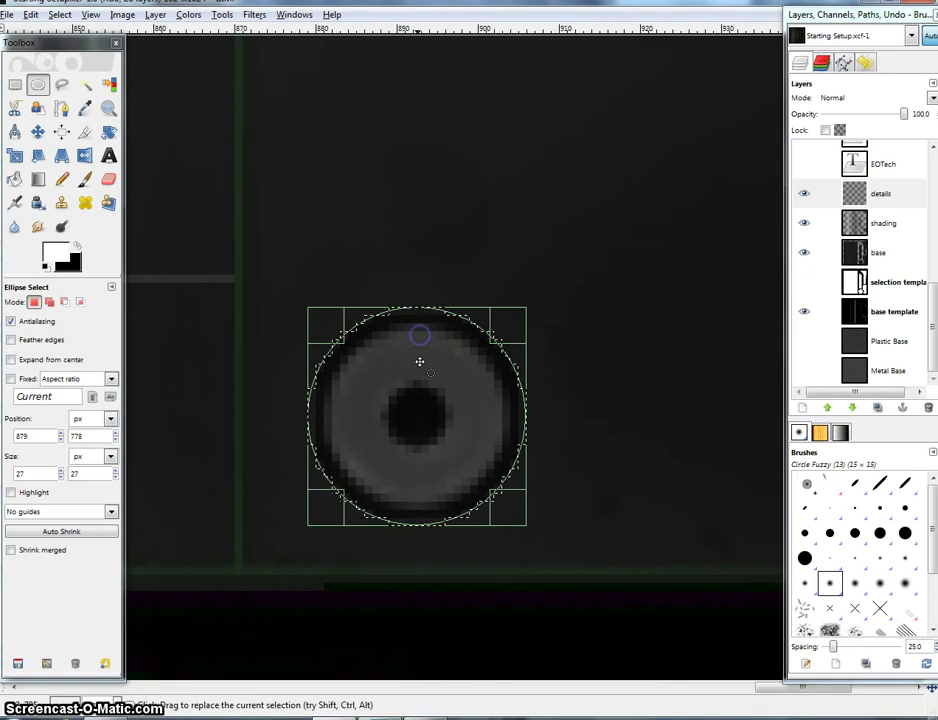
- Shrink the circular selection by a few pixels so it lies inside the round detail's outer rim
right_click(423, 363)
mouse_move(480, 418)
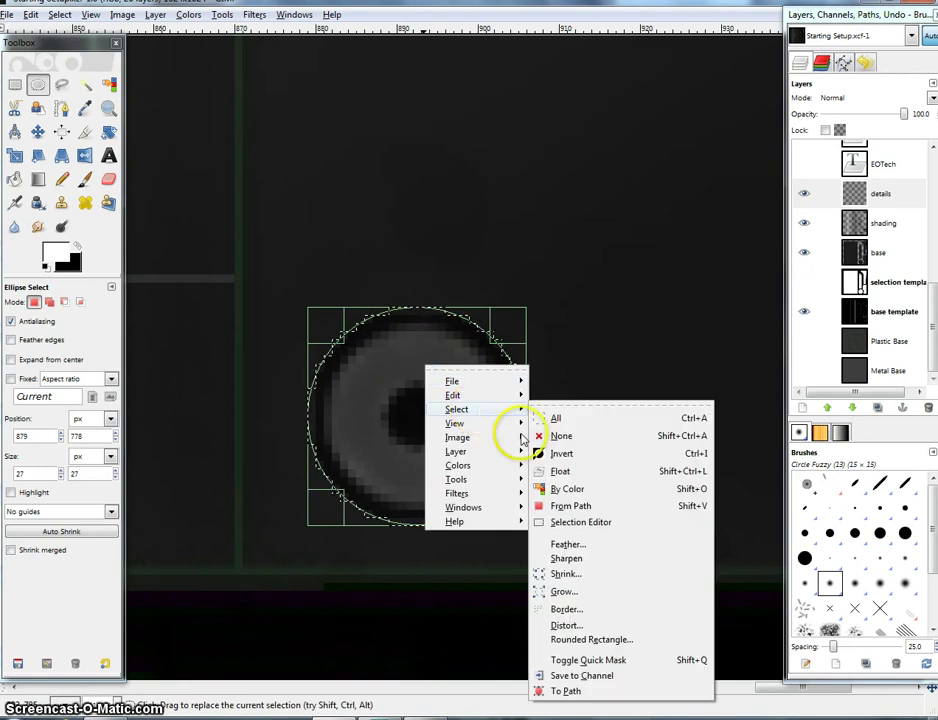
left_click(575, 557)
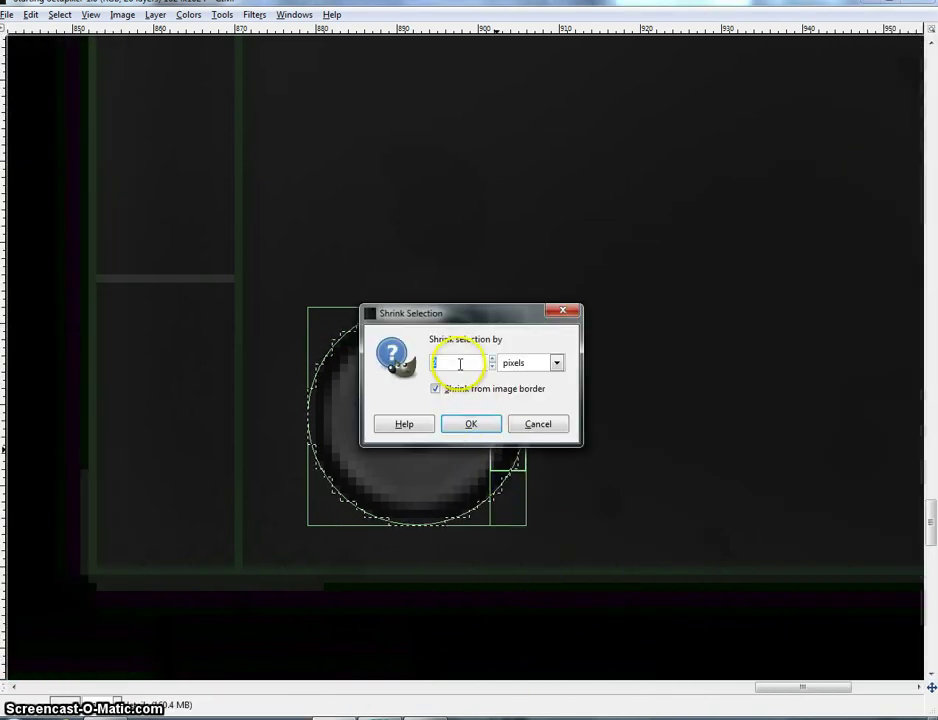
key("Return")
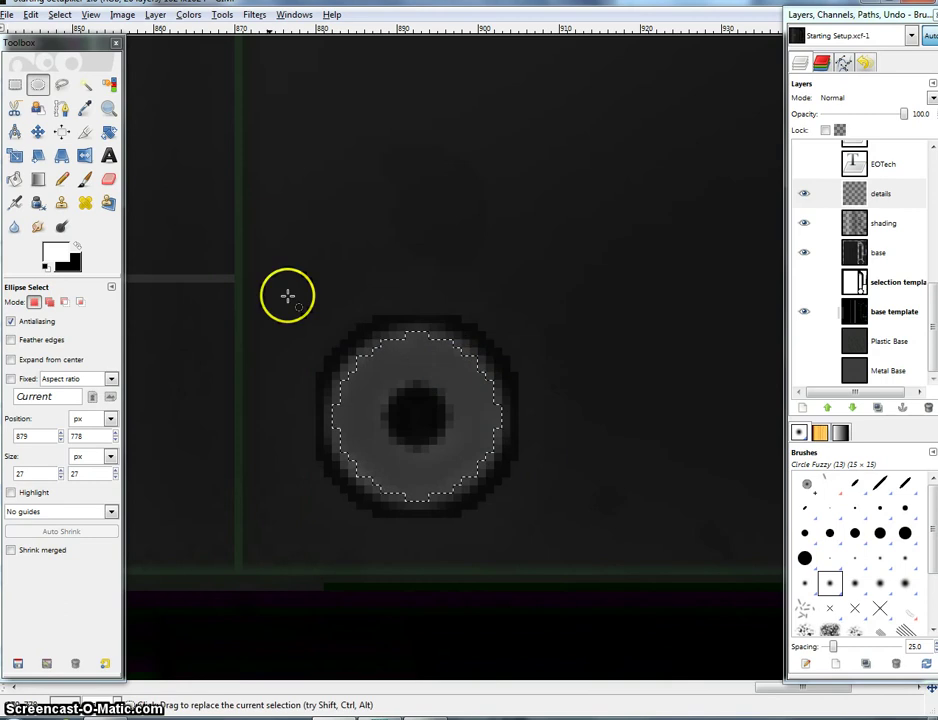
- Airbrush black shading over the ring's selected inner area with the Circle Fuzzy (13) brush at scale 0.70
left_click(16, 205)
key("x")
left_click_drag(373, 377, 411, 362)
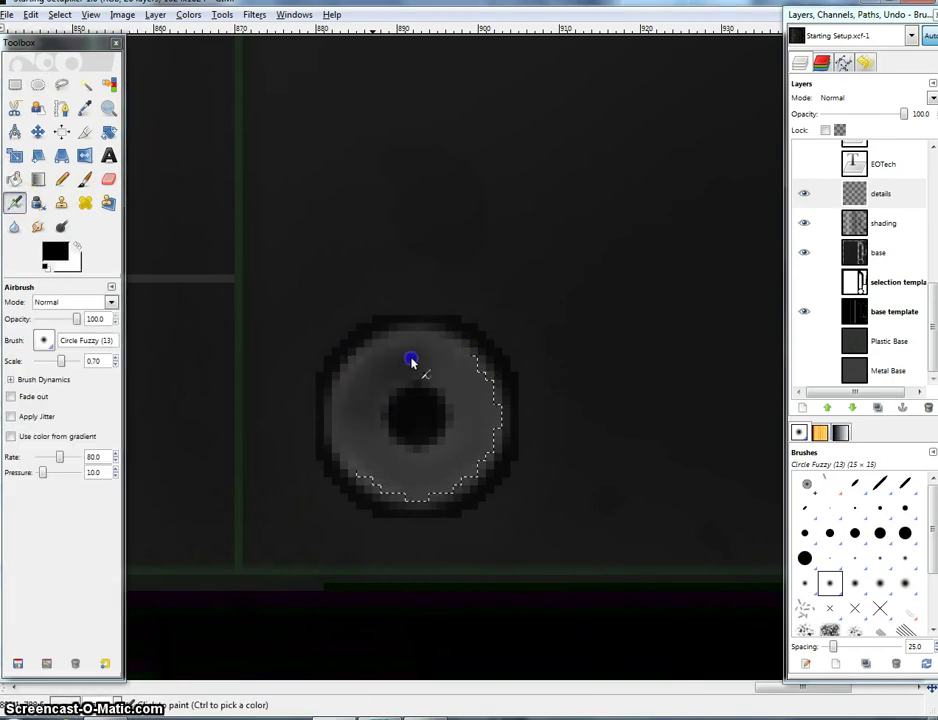
left_click_drag(459, 452, 360, 442)
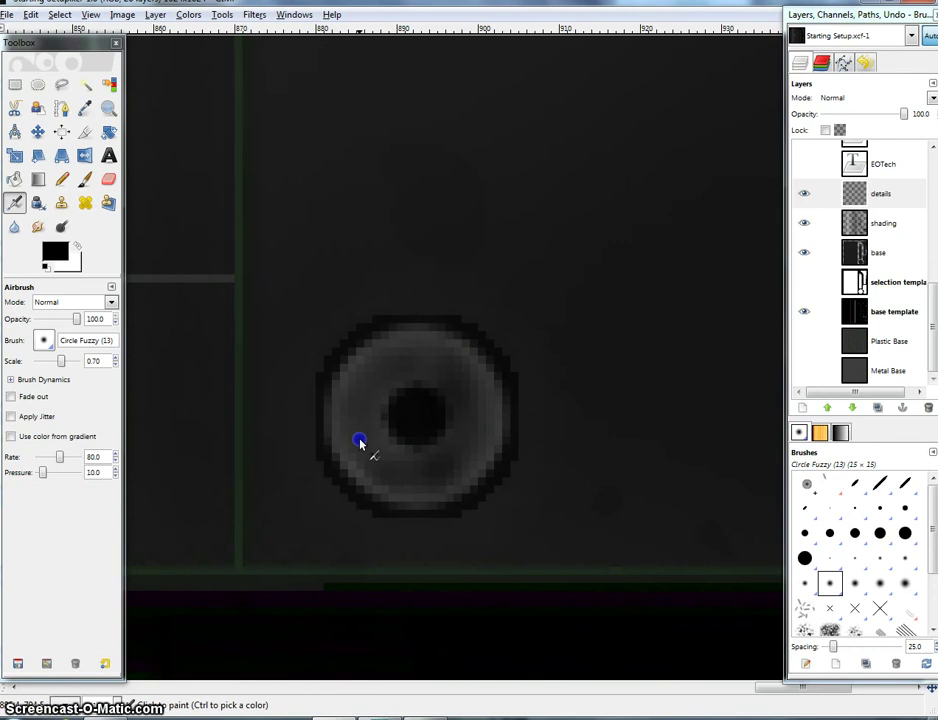
- Airbrush more black shading around the lower part of the ring's selected inner area and clear the selection
mouse_move(445, 456)
left_mouse_down()
mouse_move(494, 374)
mouse_move(473, 462)
left_mouse_up()
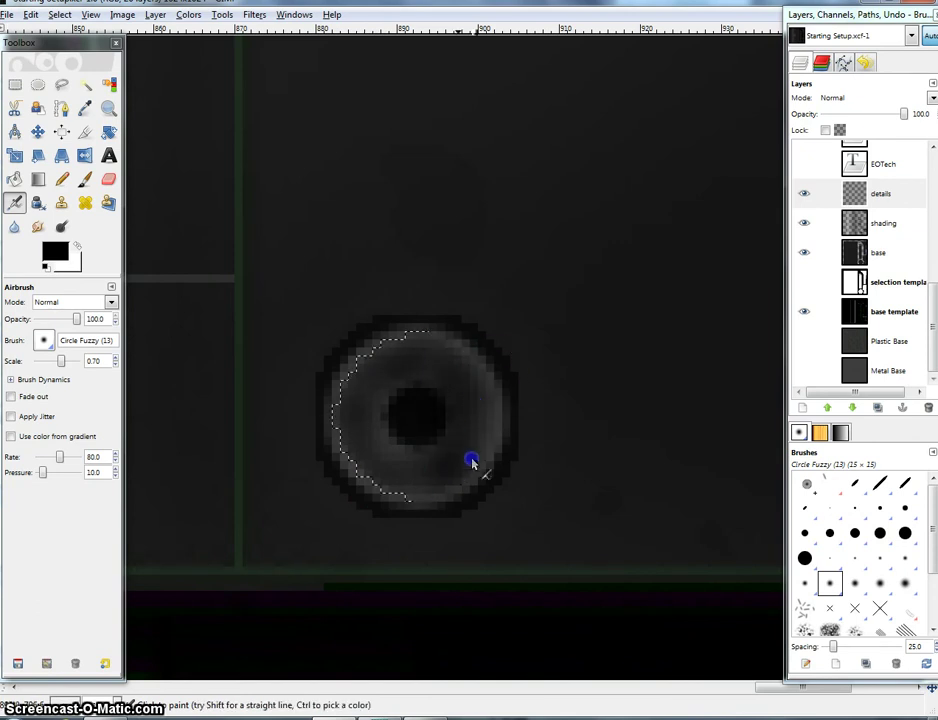
left_click_drag(407, 498, 319, 405)
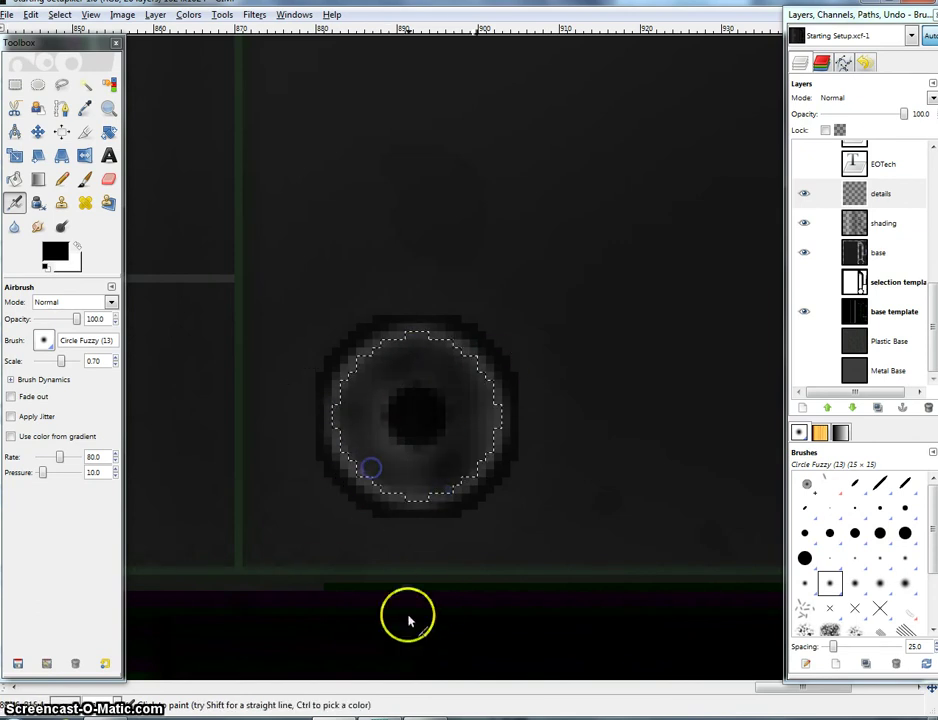
left_click(15, 84)
left_click(461, 297)
- Restore the circular selection and grow it by a few pixels, past the round detail's outer rim
scroll(447, 281, "down", 1)
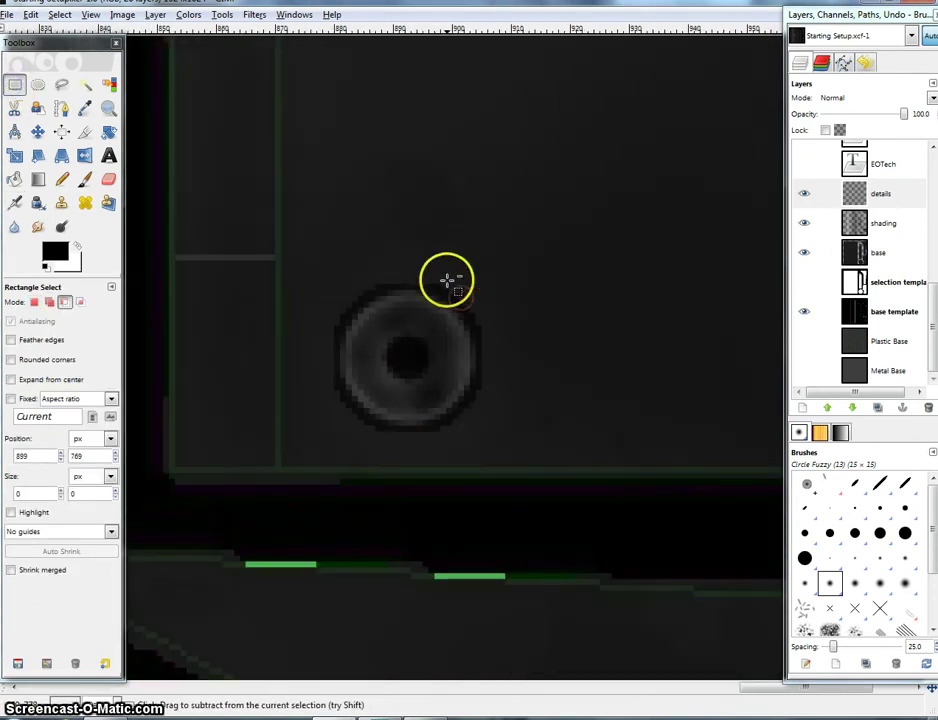
left_click_drag(427, 280, 440, 296)
key("ctrl+z")
right_click(425, 334)
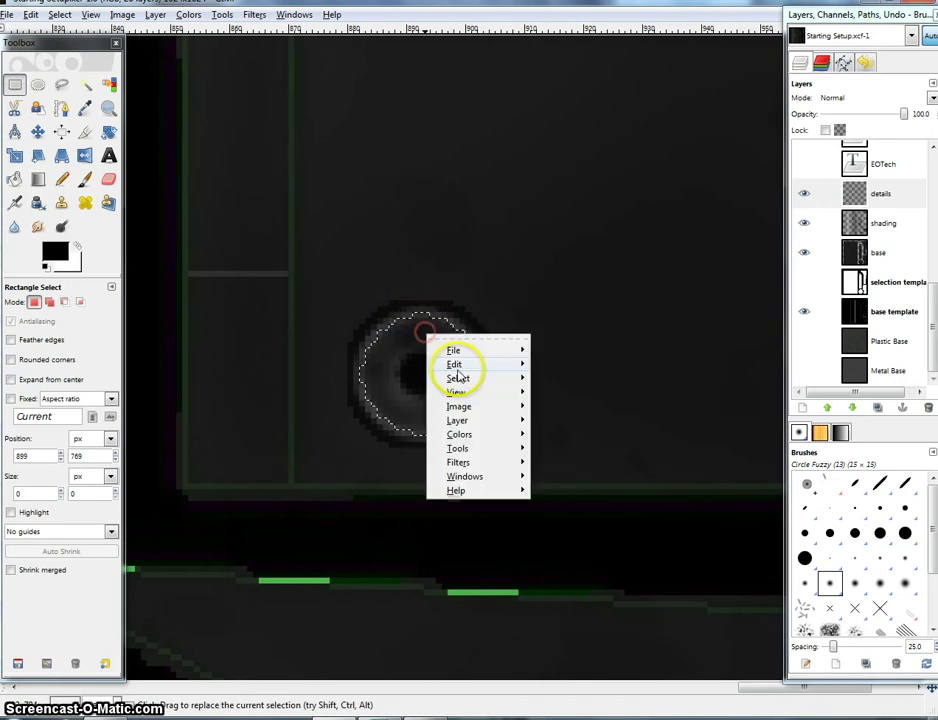
mouse_move(473, 389)
left_click(566, 561)
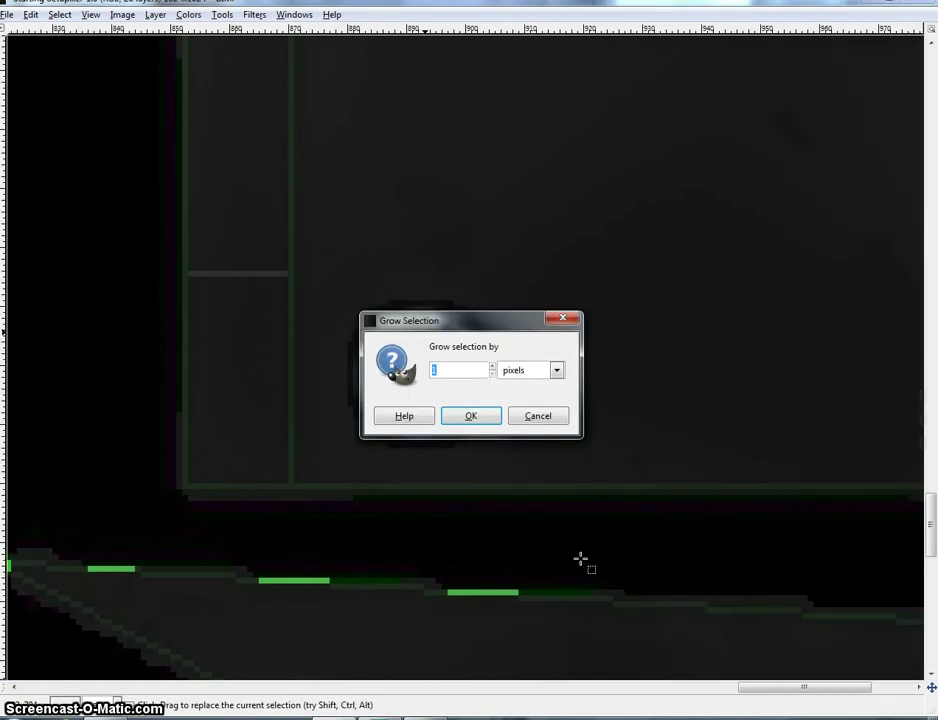
key("Return")
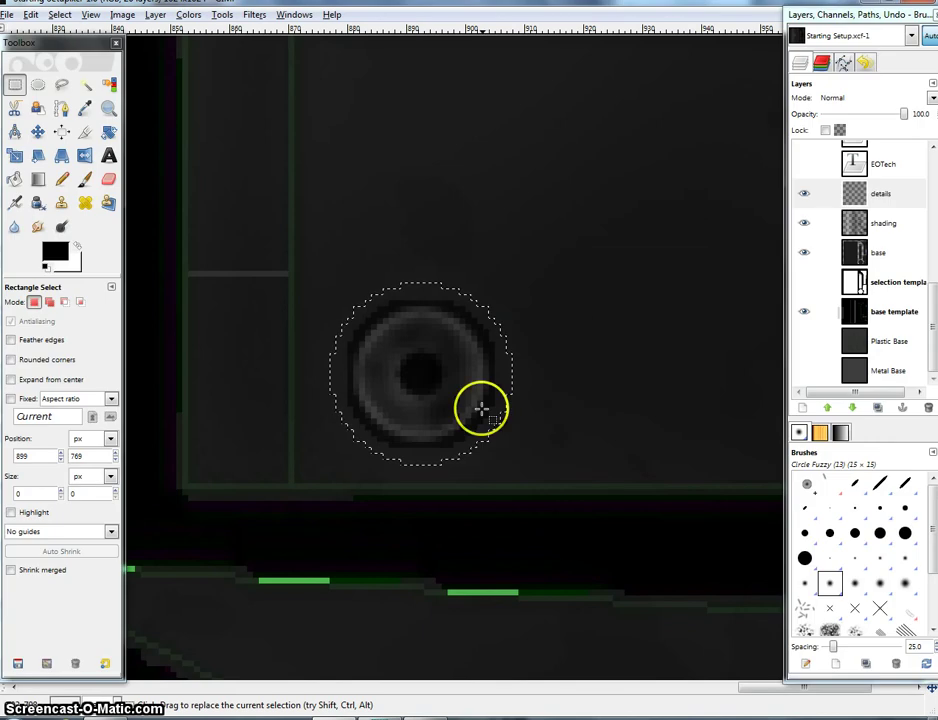
- Shrink the circular selection back inside the dark rim, and grow it by 1 pixel to fit the round detail's outer edge
right_click(481, 408)
mouse_move(528, 446)
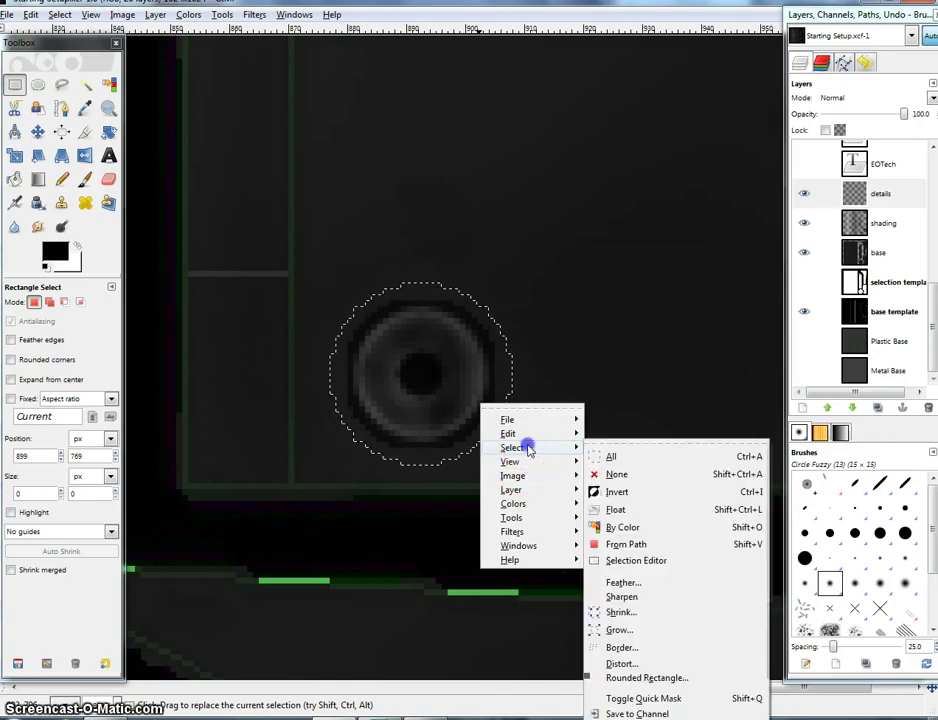
left_click(620, 613)
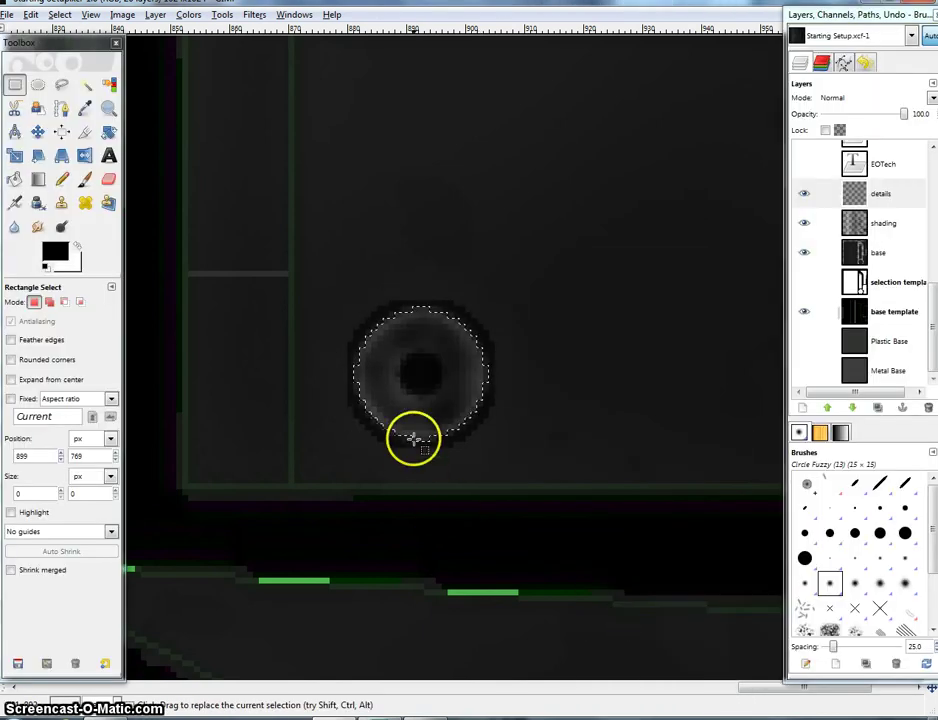
right_click(459, 397)
mouse_move(505, 441)
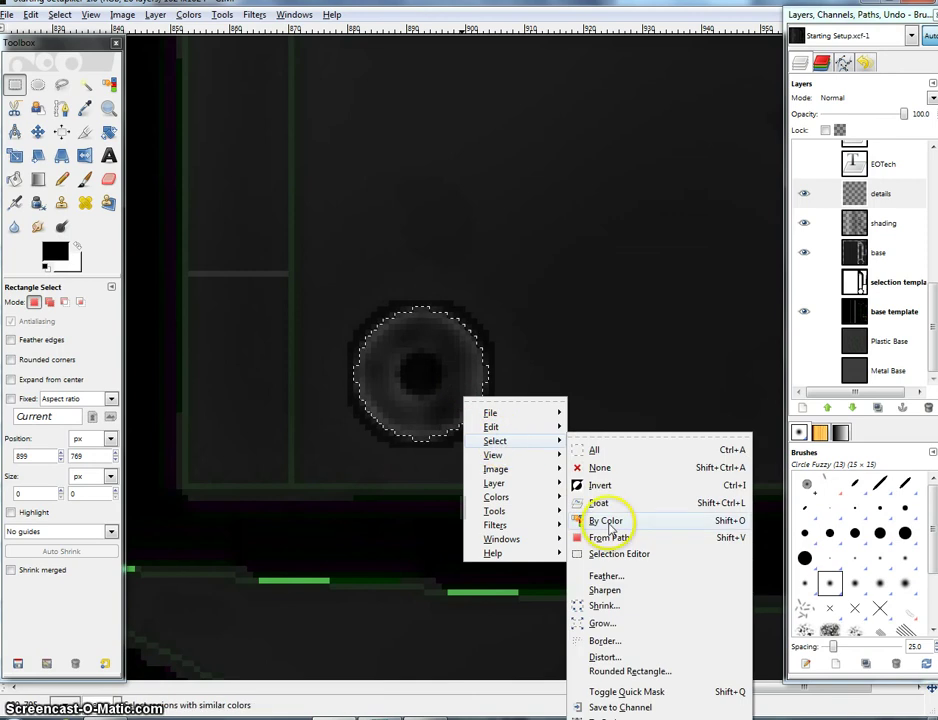
left_click(605, 620)
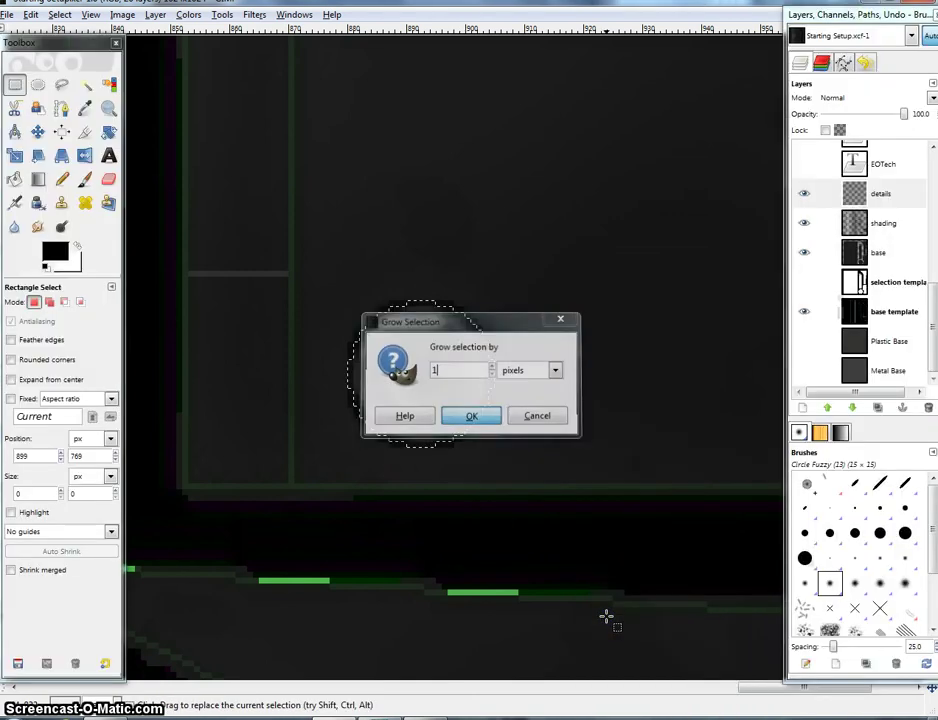
key("Return")
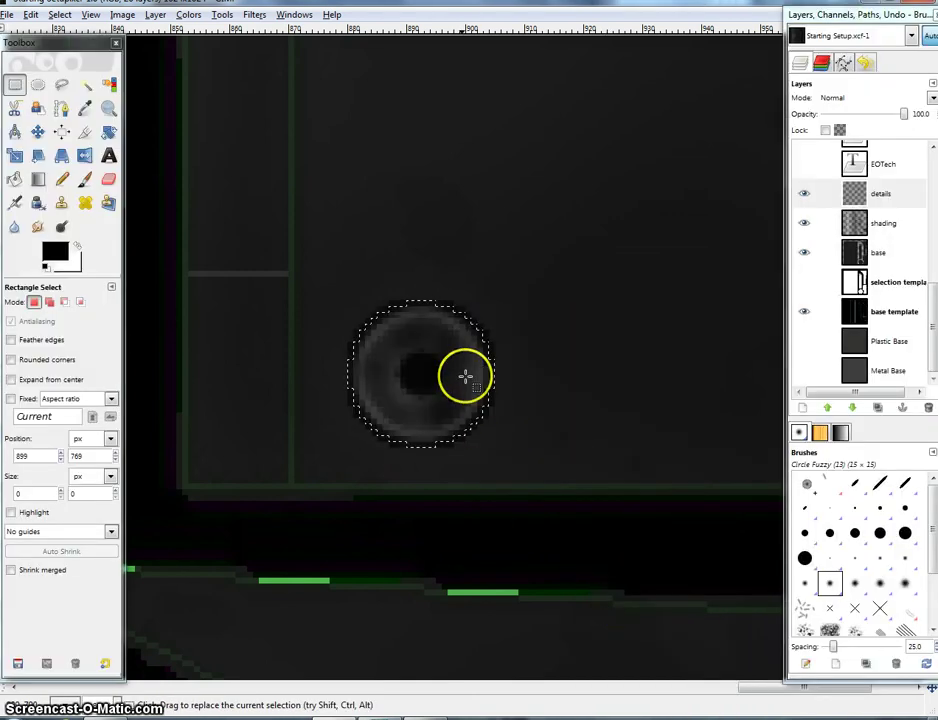
- Invert the selection to cover the area outside the round detail, and ready the Airbrush with white as the foreground colour
right_click(459, 363)
mouse_move(494, 412)
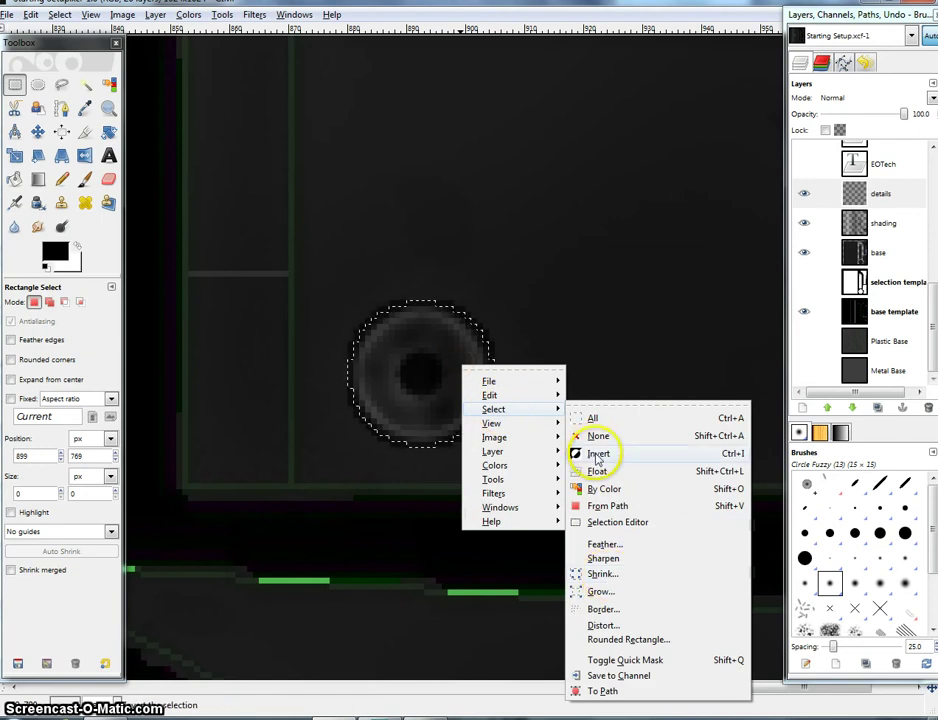
left_click(594, 454)
left_click(13, 204)
key("x")
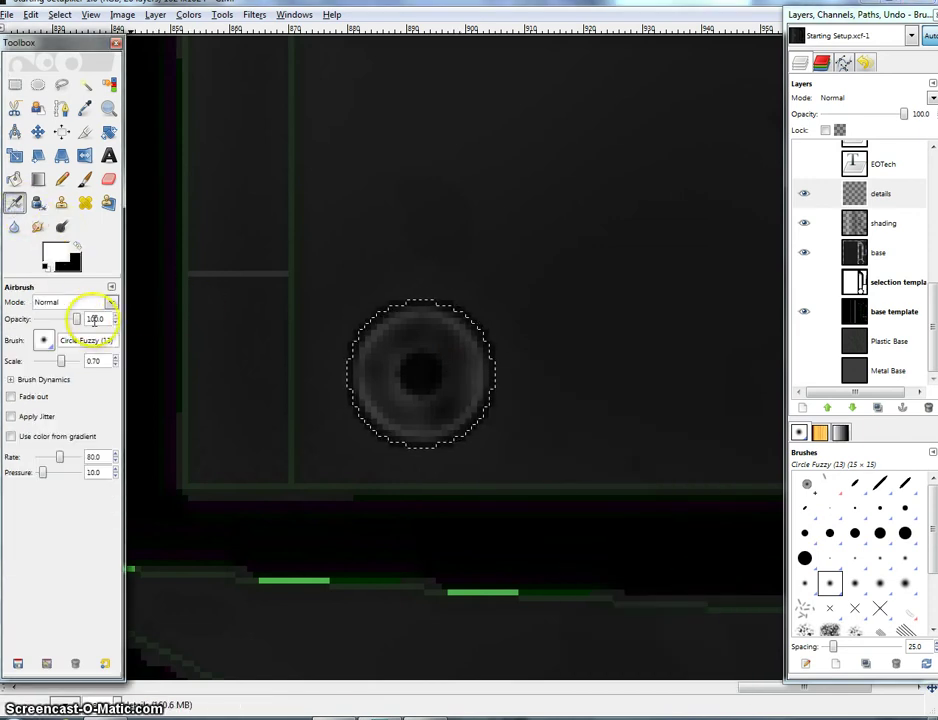
- Enlarge the brush to scale 1.60 and try airbrushing a white glow around the round detail at opacity 20
double_click(92, 318)
scroll(330, 352, "up", 1)
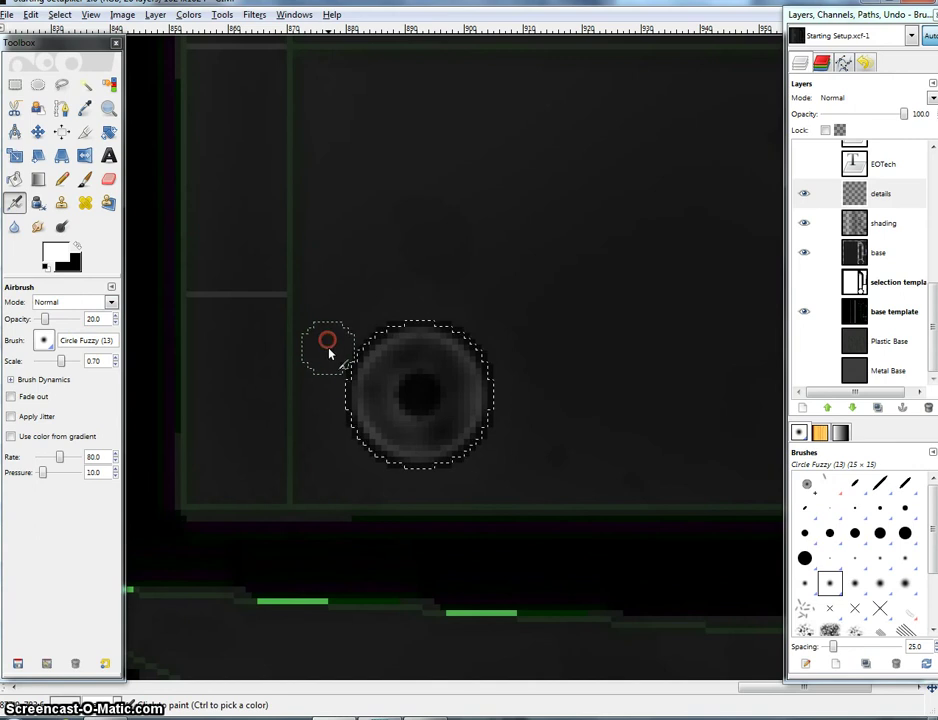
key("bracketright")
key("bracketright")
key("bracketright")
key("bracketright")
key("bracketright")
key("bracketright")
key("bracketright")
key("bracketright")
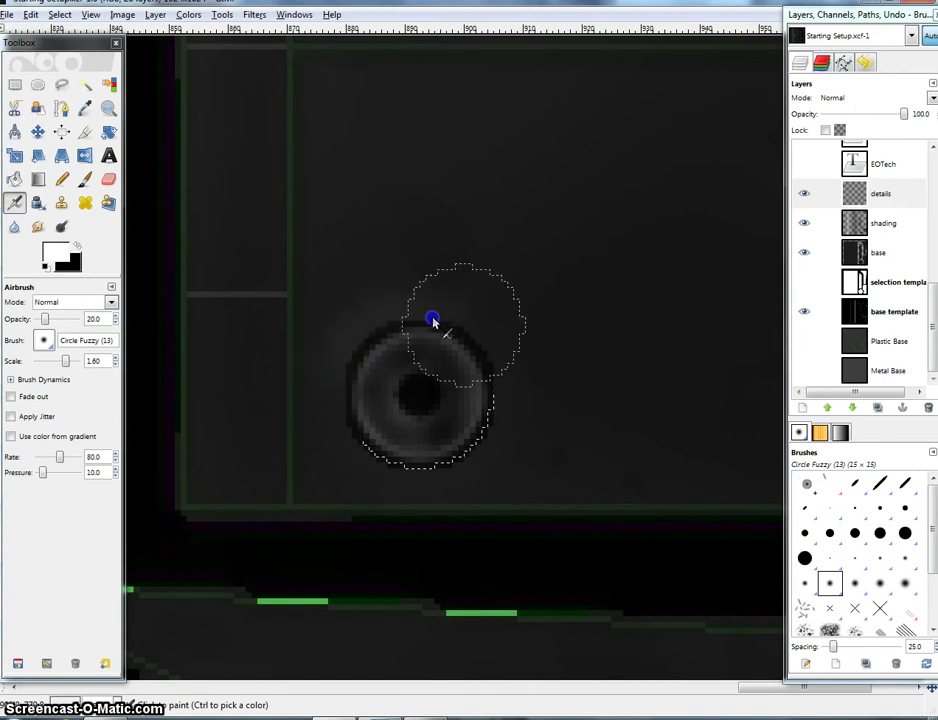
key("ctrl+z")
- Airbrush a faint white glow around the outside of the round detail at opacity 10, and clear the selection
left_click_drag(96, 319, 84, 321)
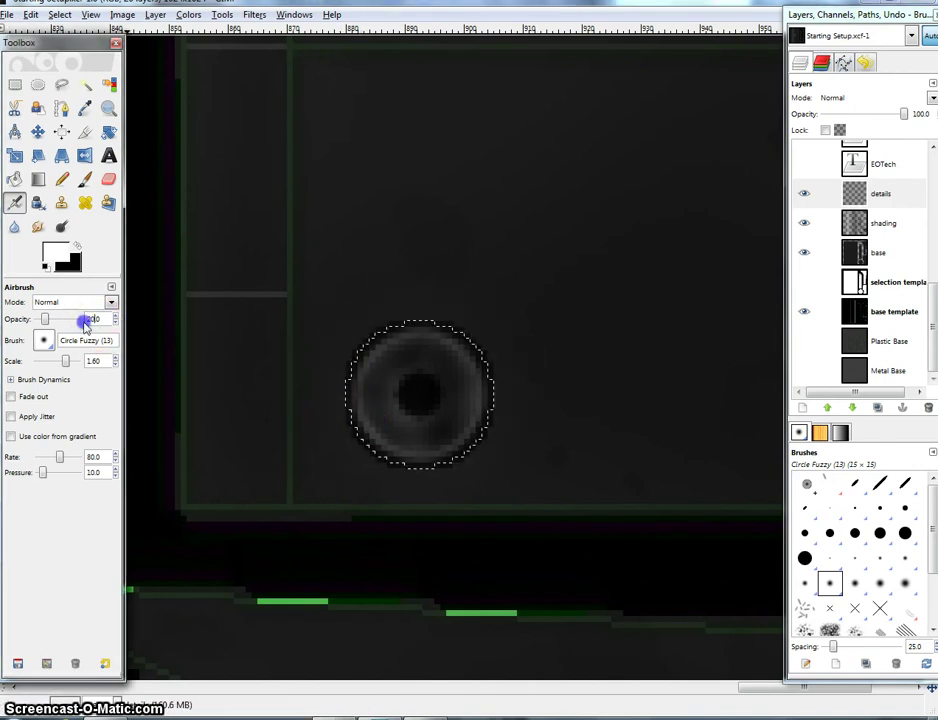
type("10")
left_click(409, 391)
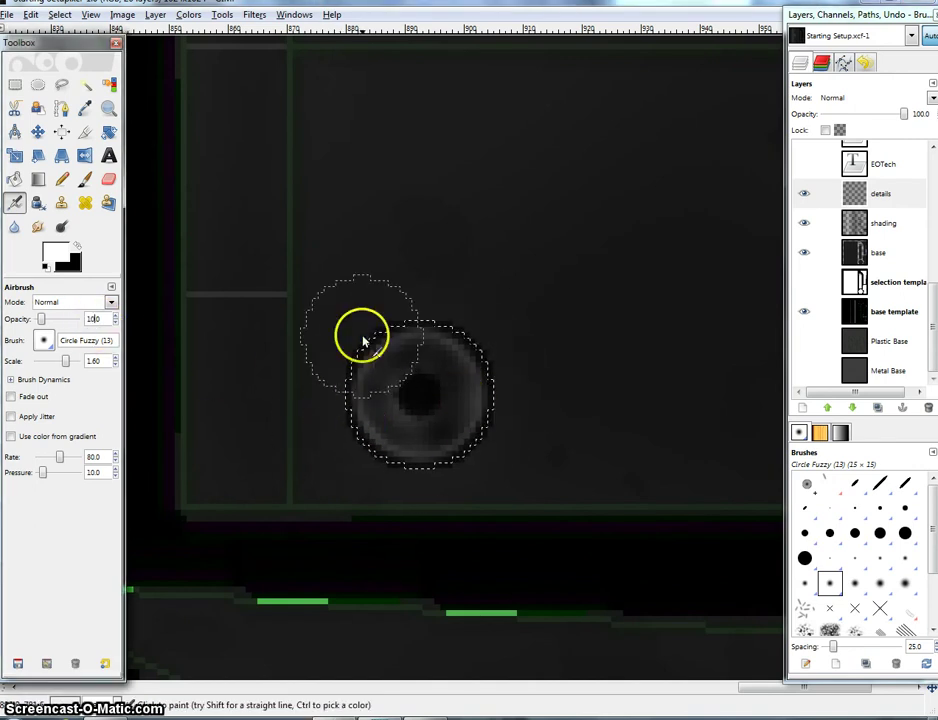
mouse_move(363, 341)
left_mouse_down()
mouse_move(394, 322)
mouse_move(476, 379)
left_mouse_up()
mouse_move(346, 377)
left_mouse_down()
mouse_move(353, 465)
mouse_move(477, 436)
left_mouse_up()
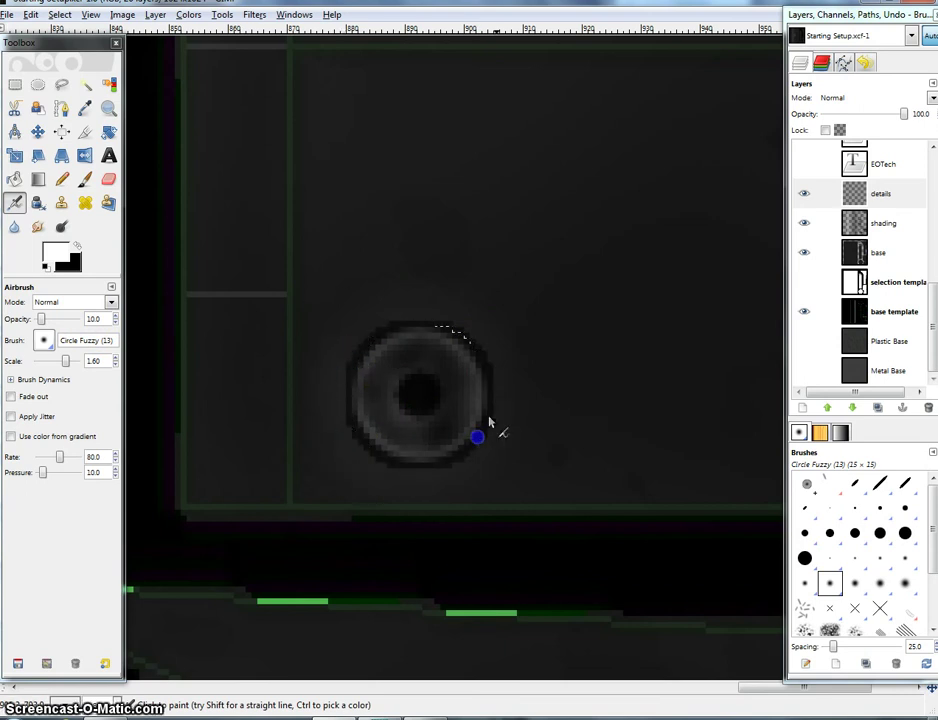
left_click(14, 84)
left_click(411, 397)
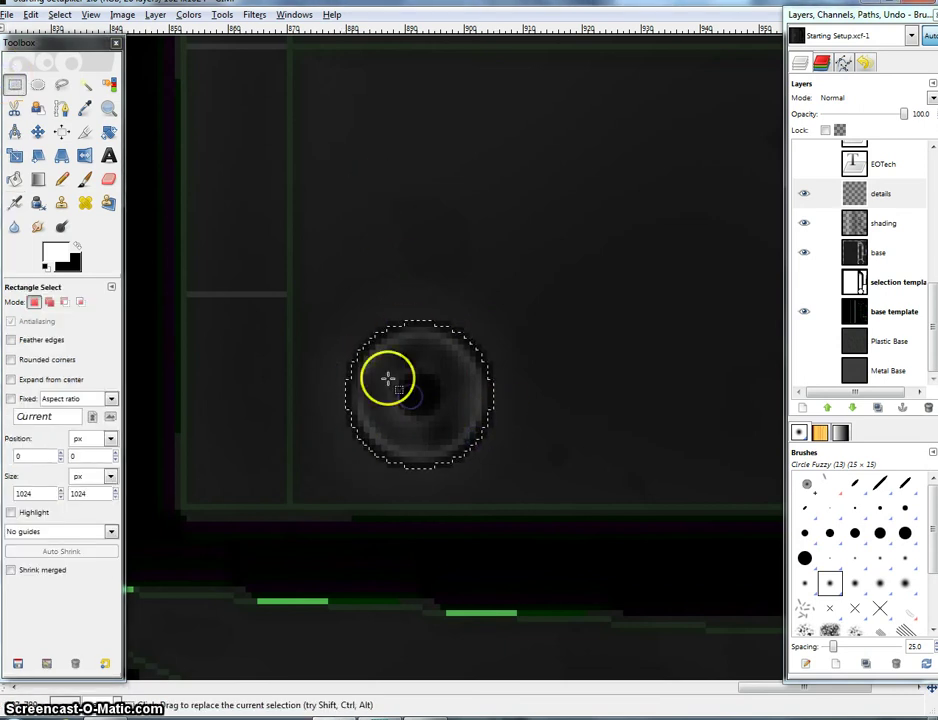
left_click(390, 380)
- Copy a 61 × 59 pixel area around the round detail and anchor the pasted copy in the panel's opposite lower corner
left_click_drag(234, 201, 291, 279)
scroll(435, 418, "down", 2)
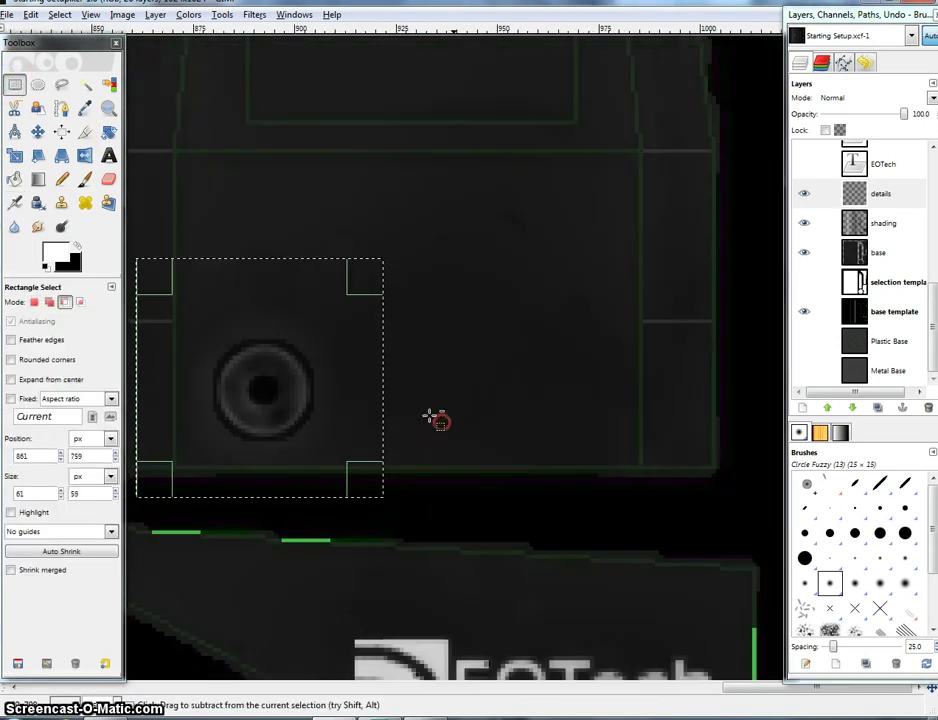
scroll(479, 426, "up", 1)
key("ctrl+c")
key("ctrl+v")
left_click_drag(285, 428, 587, 441)
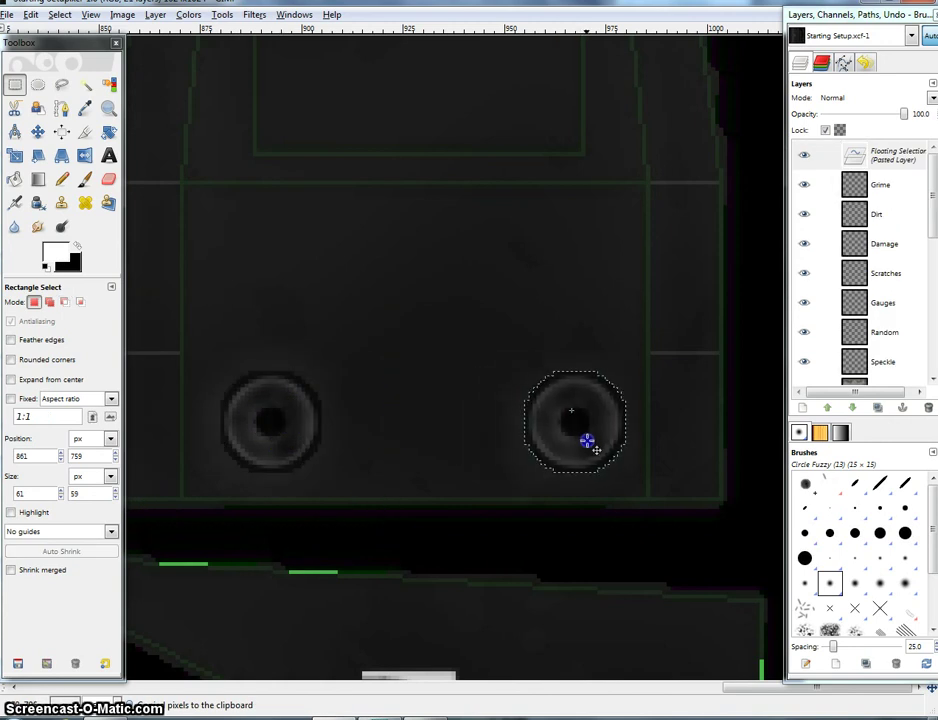
left_click(524, 321)
left_click_drag(441, 358, 494, 396)
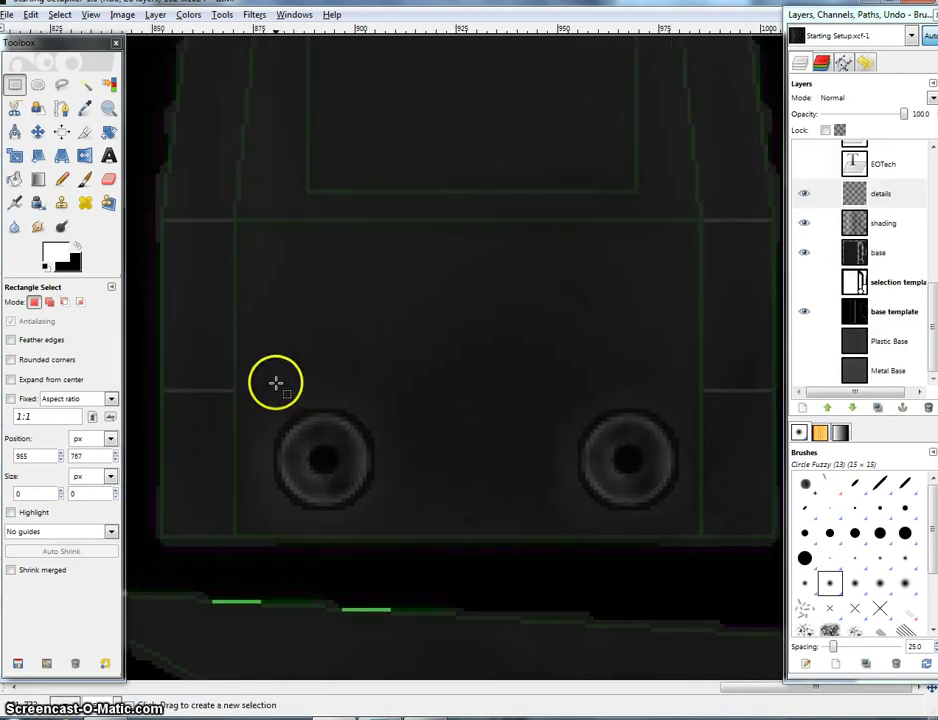
- Copy a 50 × 58 pixel area around the panel's lower-left round detail and place the pasted copy above it
left_click_drag(234, 340, 435, 575)
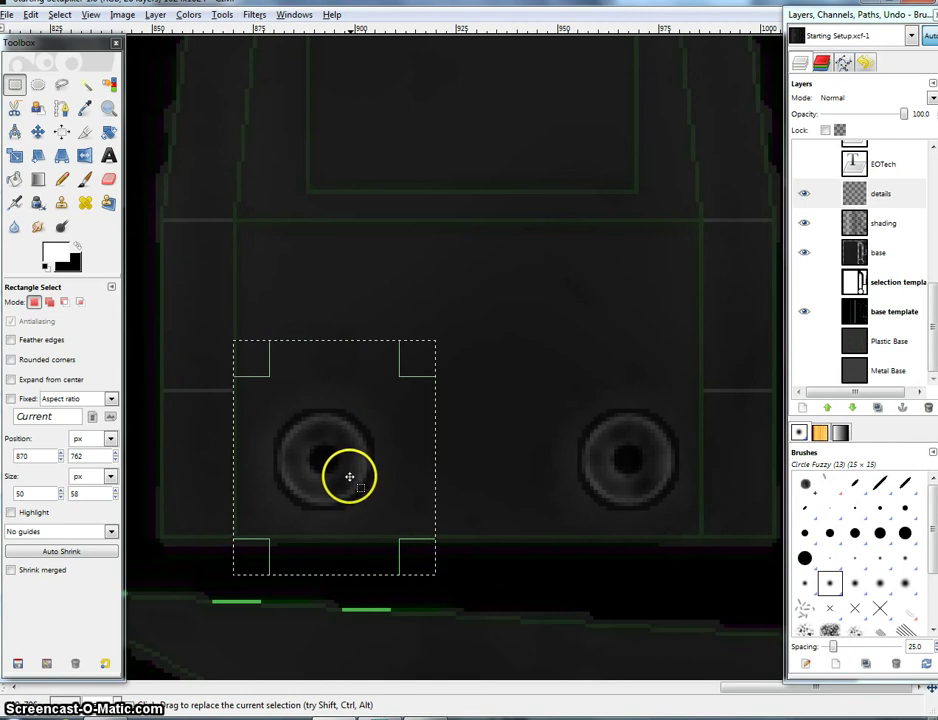
key("ctrl+c")
key("ctrl+v")
left_click_drag(335, 473, 372, 312)
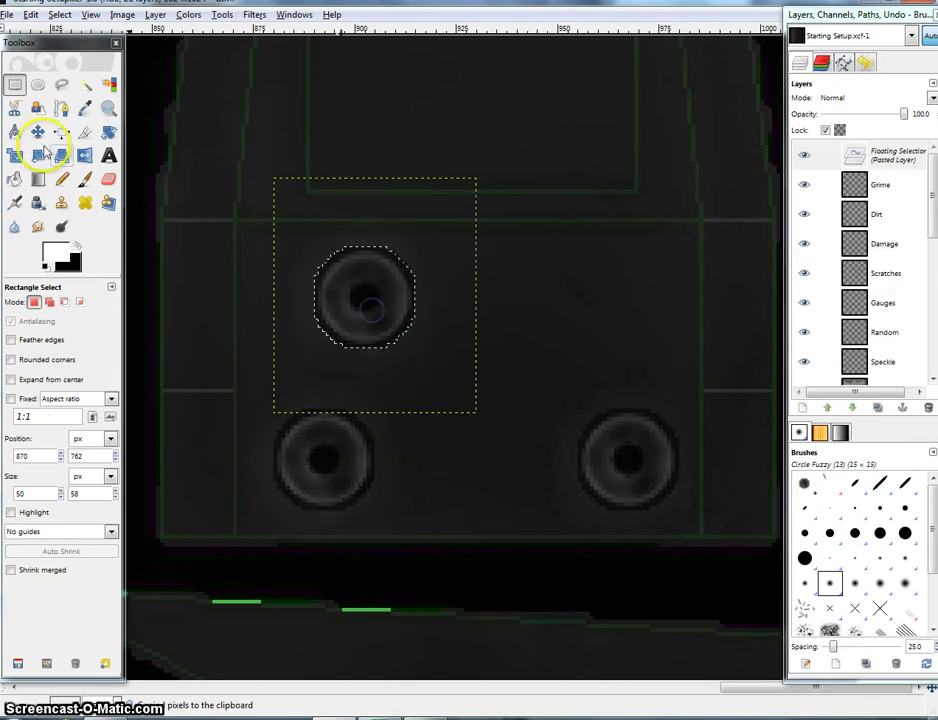
- Scale the floating copy to 40 × 46 pixels and anchor it in the upper-left part of the panel
left_click(15, 155)
left_click(386, 316)
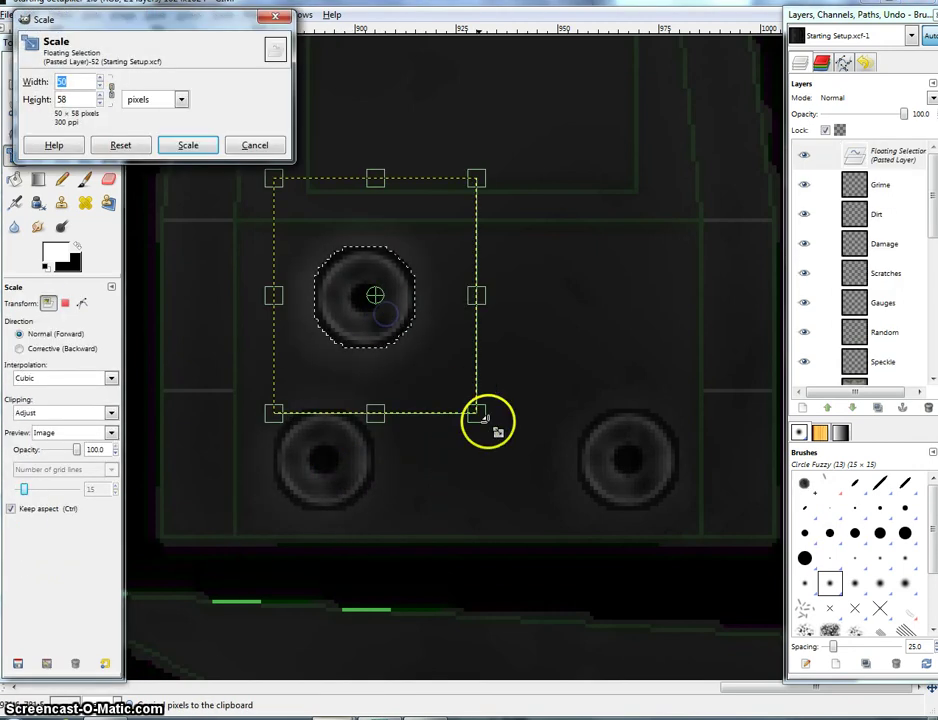
left_click(54, 81)
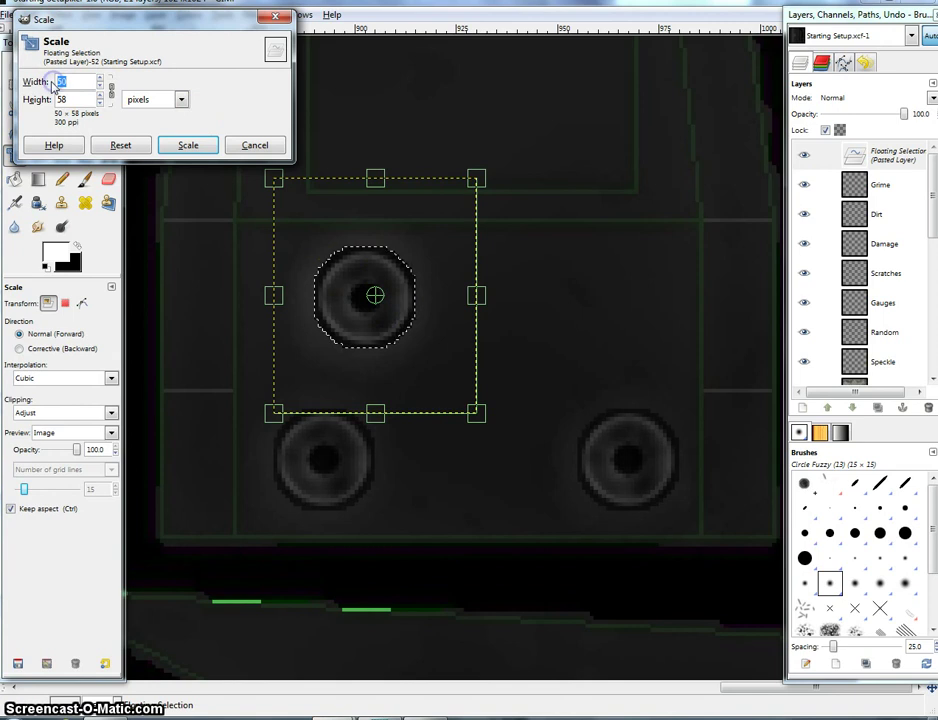
type("45")
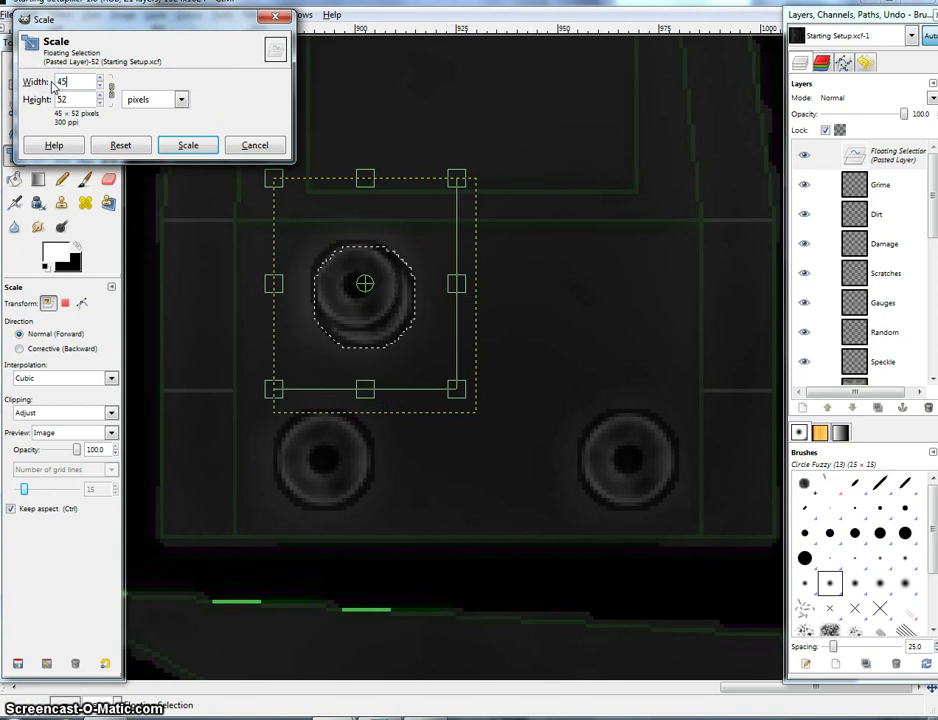
type("40")
left_click(188, 145)
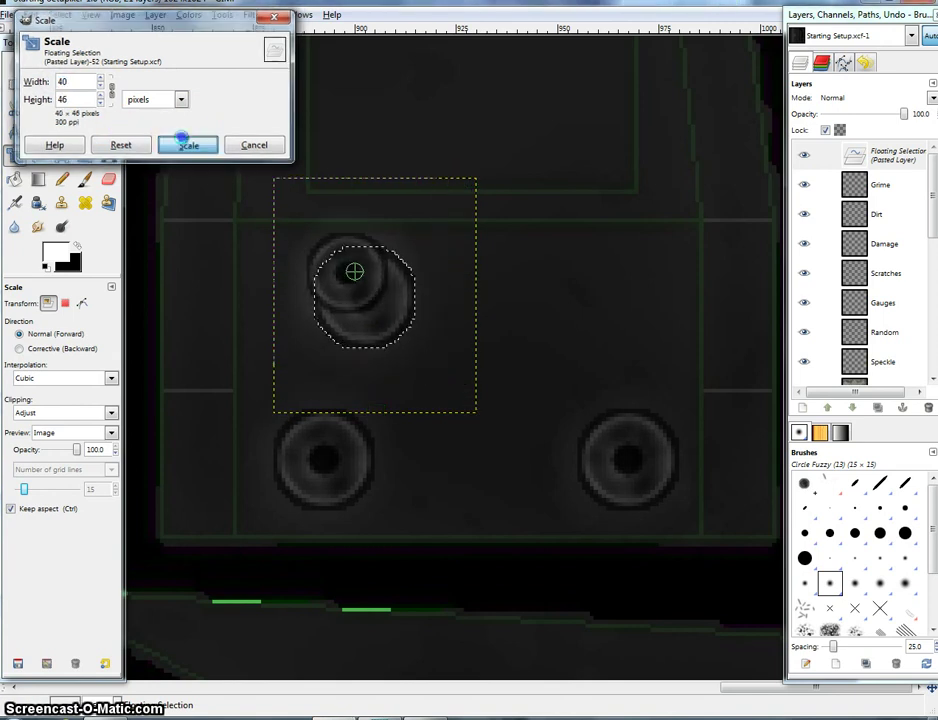
left_click(37, 131)
left_click_drag(283, 262, 352, 294)
left_click(15, 84)
left_click(250, 164)
- Copy a 53 × 43 pixel area around the smaller round detail and anchor the pasted copy level with it on the panel's opposite side
mouse_move(245, 195)
left_mouse_down()
mouse_move(308, 262)
mouse_move(459, 367)
left_mouse_up()
key("ctrl+c")
key("ctrl+v")
left_click_drag(368, 306, 567, 306)
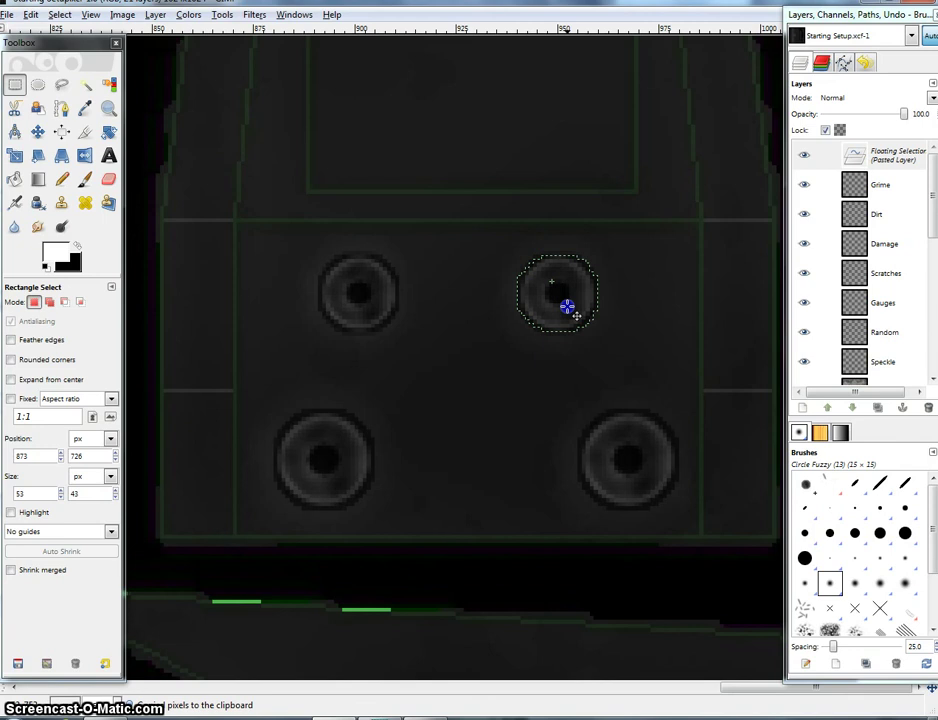
left_click_drag(567, 307, 596, 310)
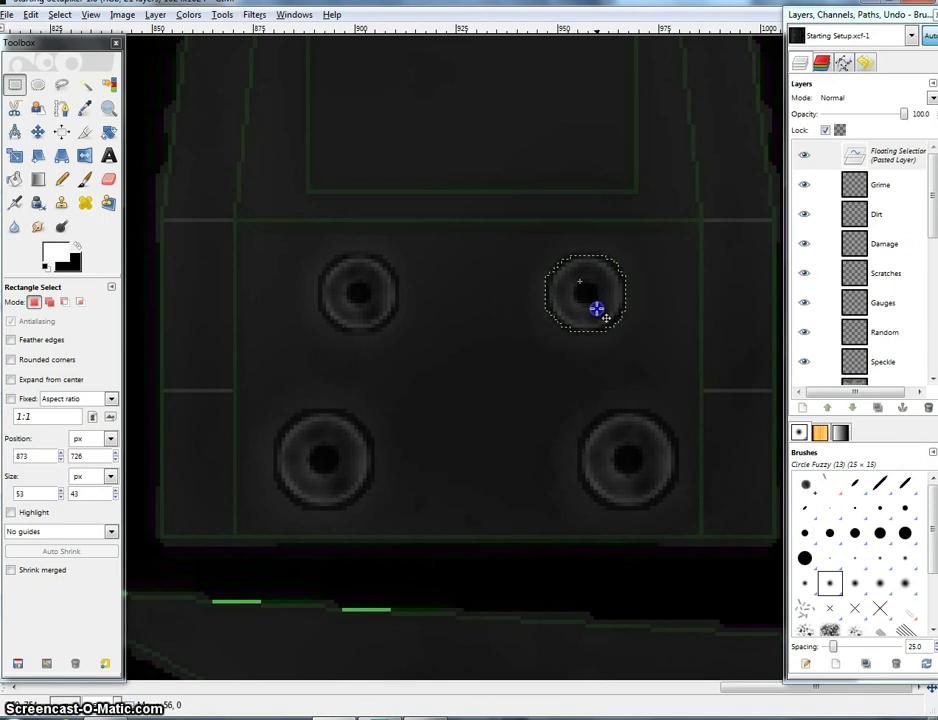
left_click(398, 265)
- Save the texture file Starting Setup.xcf
scroll(440, 239, "down", 1)
left_click_drag(512, 207, 522, 242)
key("ctrl+s")
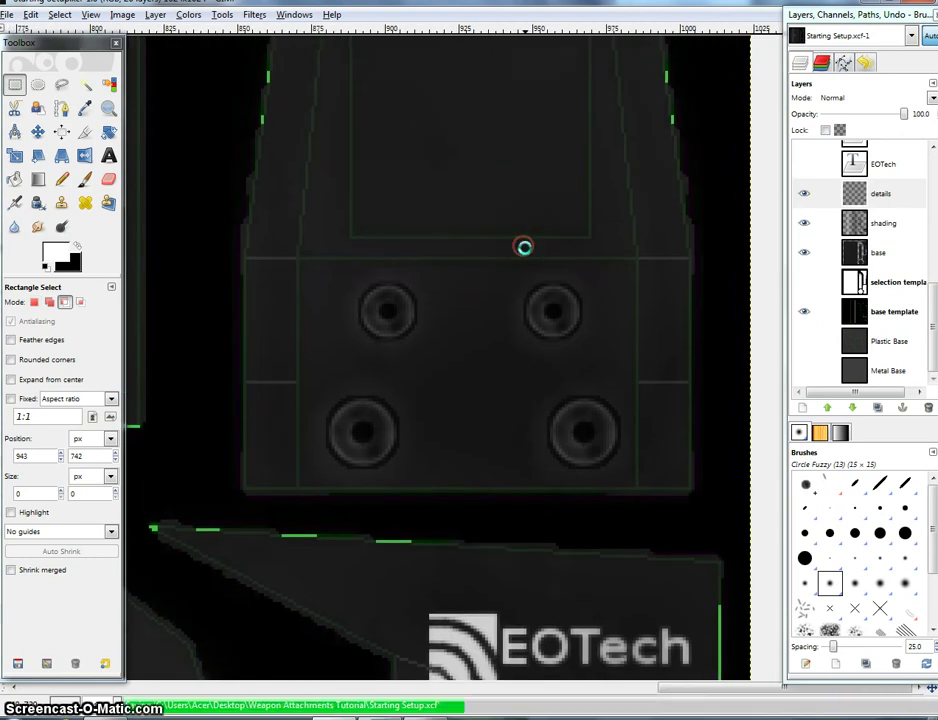
left_click_drag(431, 184, 452, 280)
scroll(454, 281, "down", 1)
- Switch to the Reference Images folder, examine the Eotech holographic sight image, and return to the texture
key("alt+Tab")
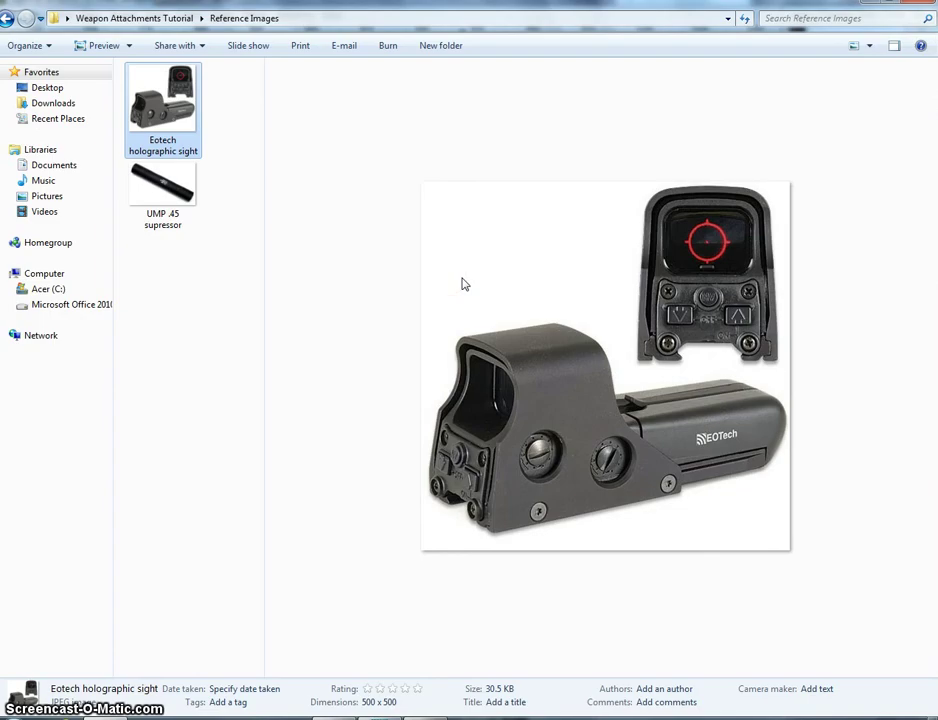
left_click(572, 380)
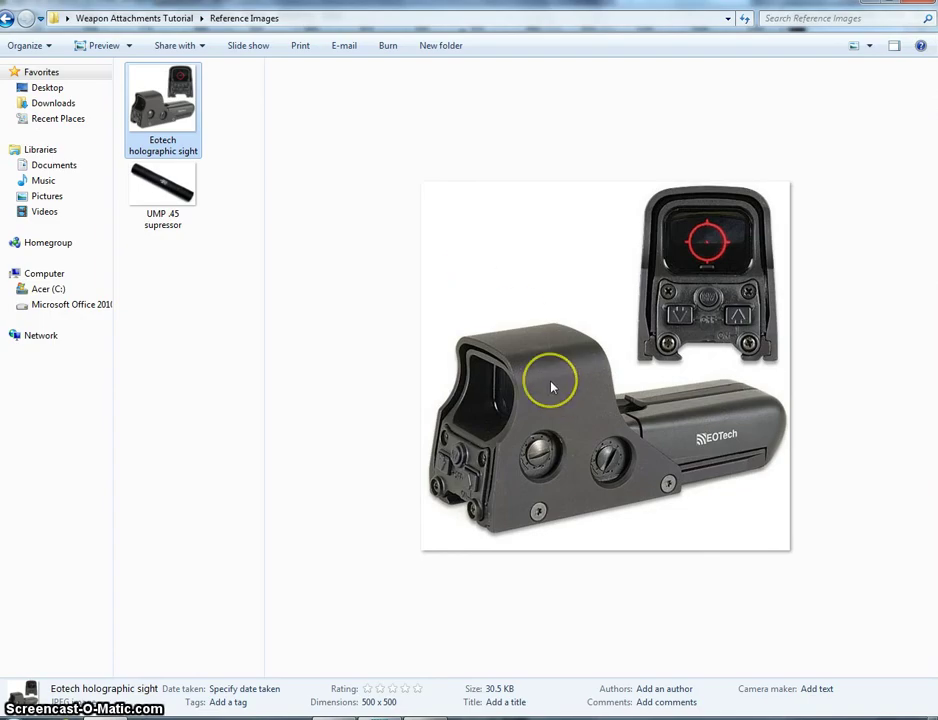
key("alt+Tab")
- Make the Overlay 1, Overlay 2 and Overlay 3 layers visible and hide the overlay template layer
scroll(549, 373, "down", 1)
left_click_drag(553, 348, 526, 354)
scroll(618, 291, "down", 2)
scroll(523, 347, "down", 1)
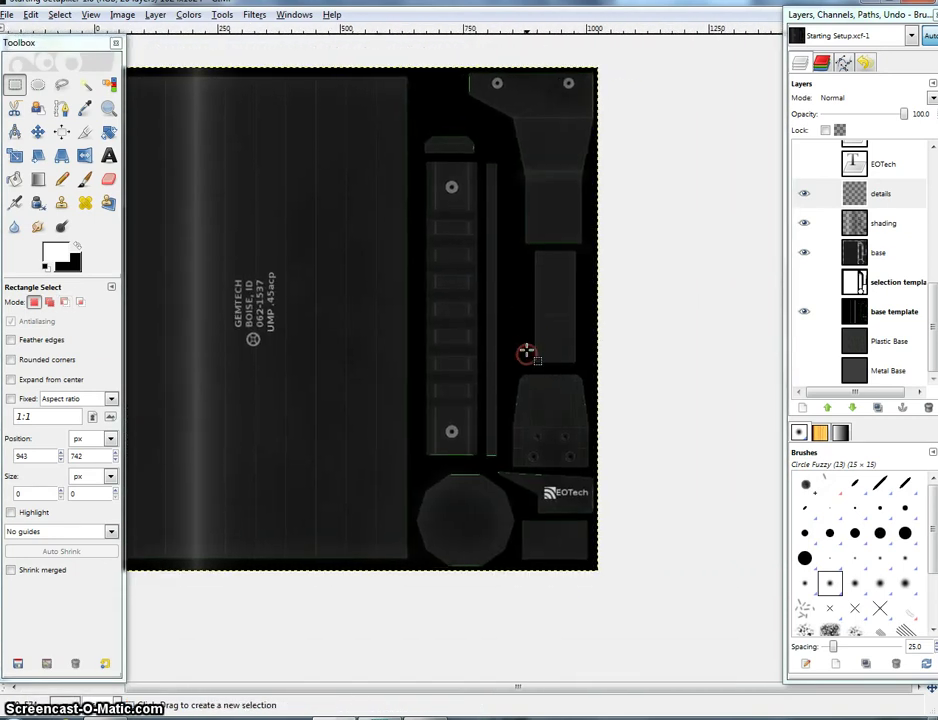
left_click_drag(451, 302, 487, 382)
scroll(503, 390, "up", 1)
scroll(933, 310, "up", 5)
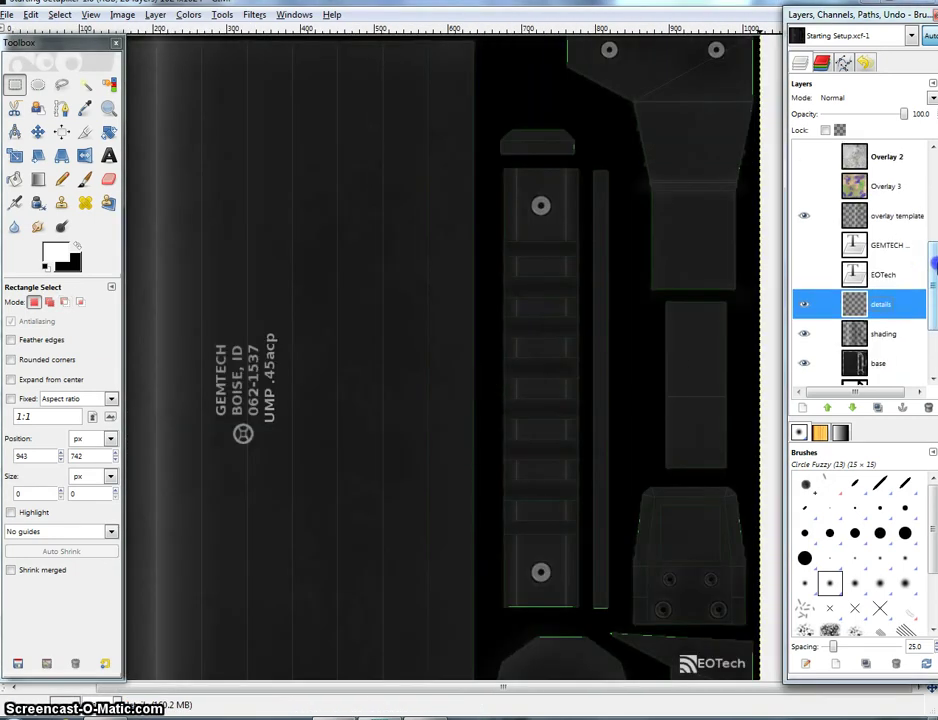
left_click(806, 330)
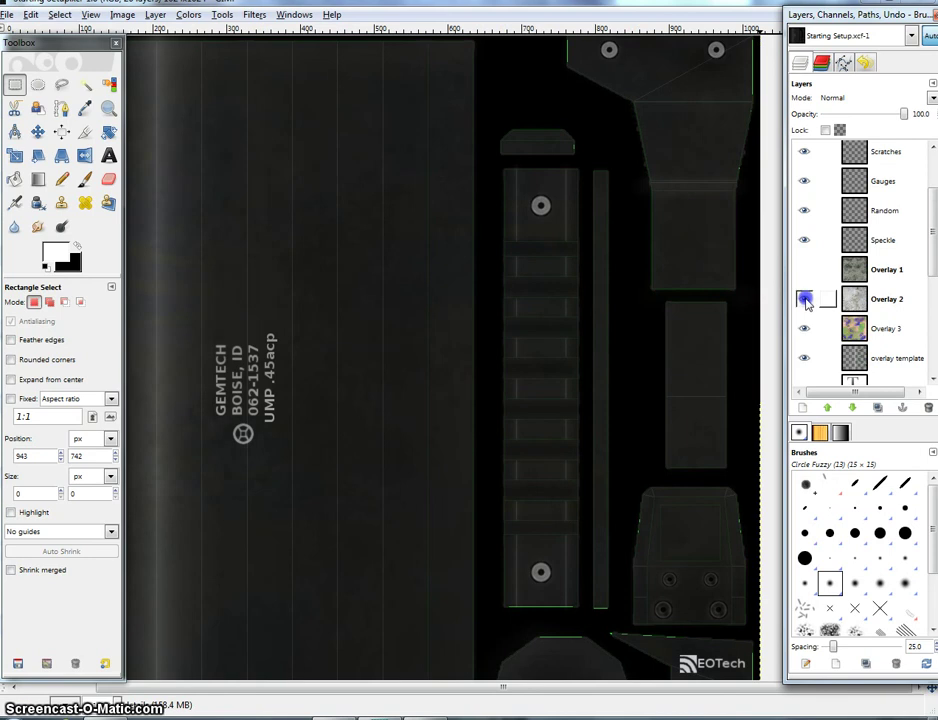
left_click(807, 365)
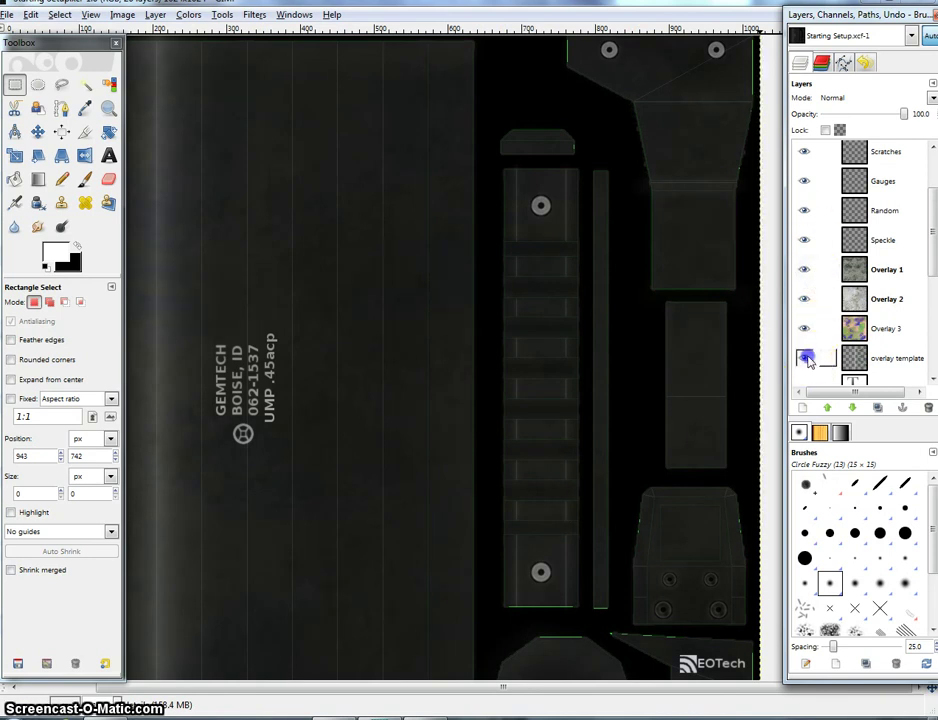
scroll(618, 205, "down", 3)
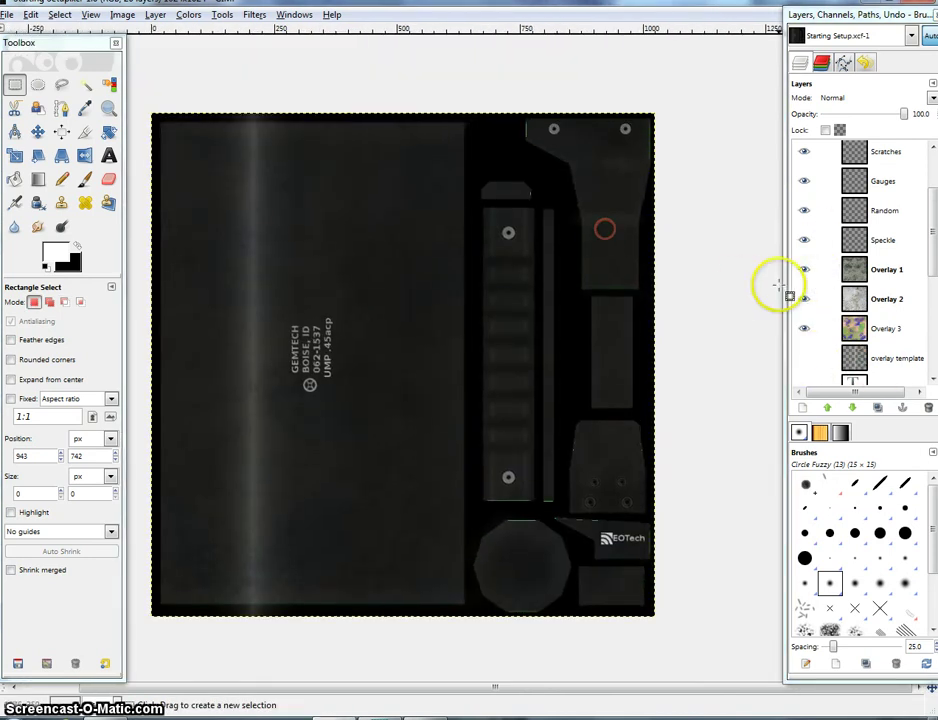
- Adjust the opacities of the Overlay 3 and Overlay 1 layers and set the Overlay 2 layer's opacity to 10
left_click(880, 328)
left_click(918, 113)
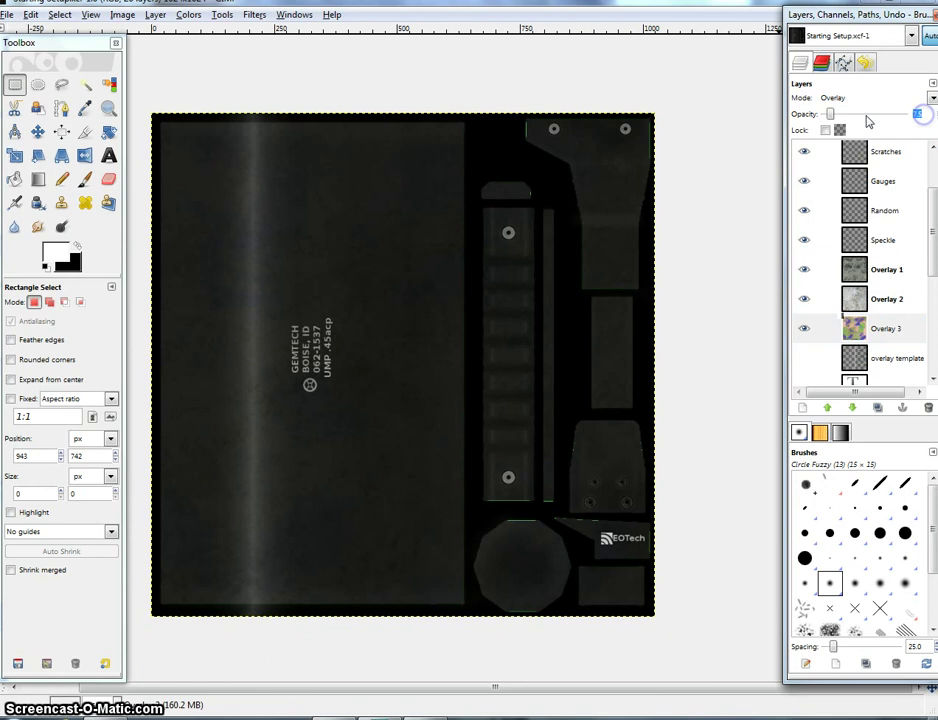
left_click(860, 299)
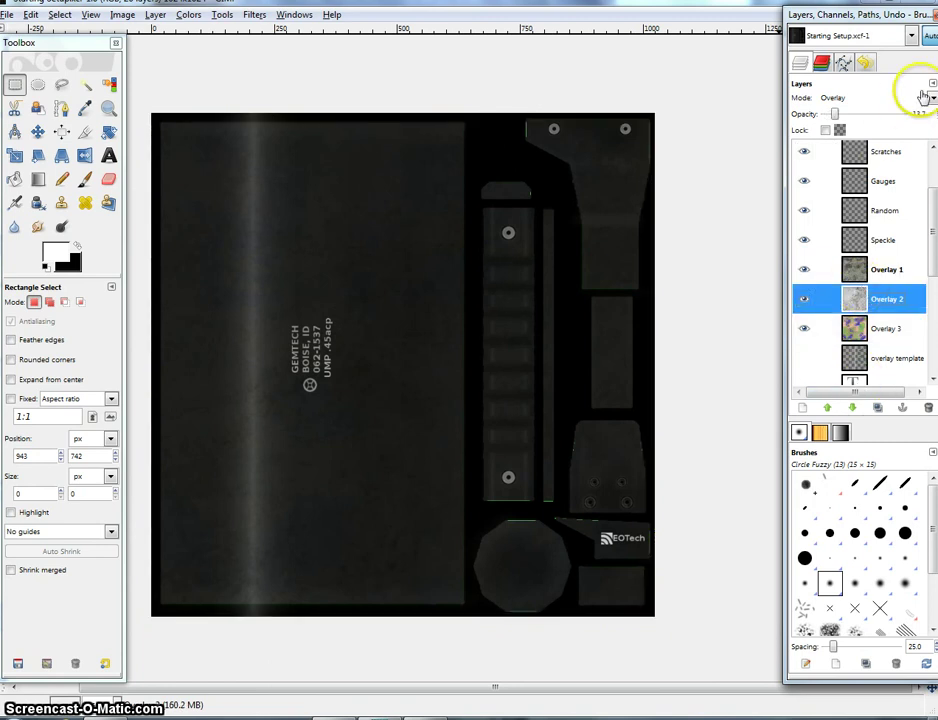
left_click_drag(921, 114, 845, 118)
left_click(848, 272)
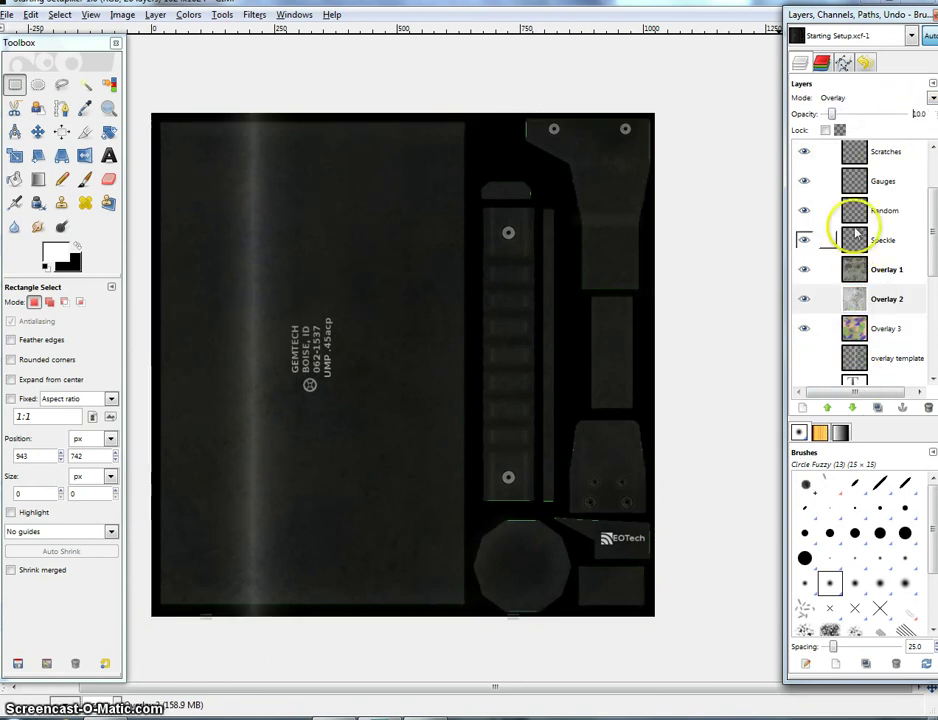
left_click_drag(931, 114, 855, 119)
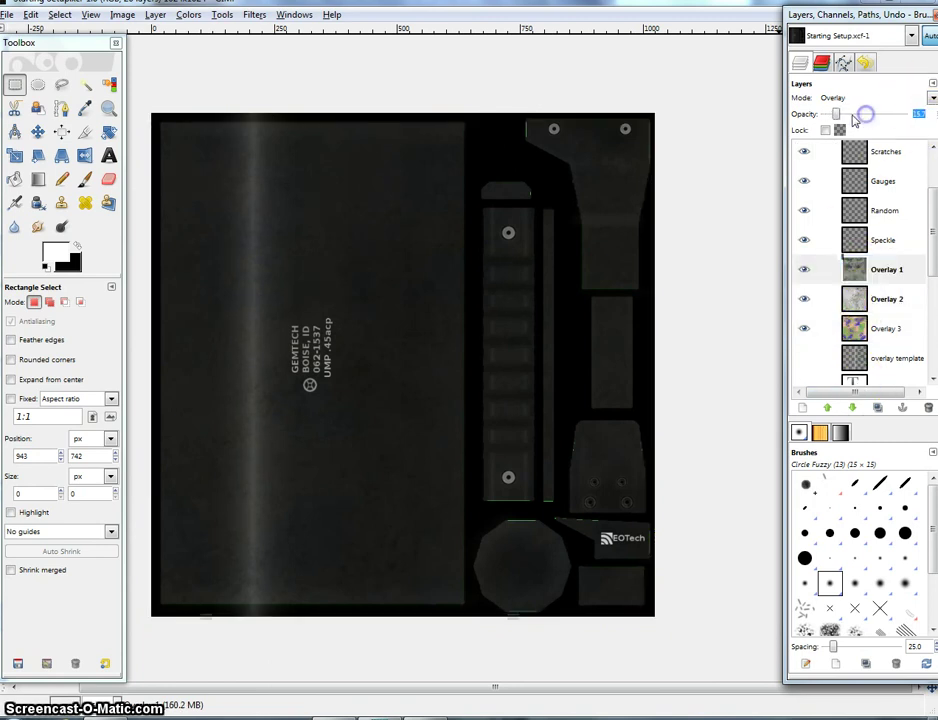
- Set the Overlay 2 layer's opacity to 8 and make the overlay template layer visible again
left_click(858, 299)
left_click_drag(920, 114, 875, 114)
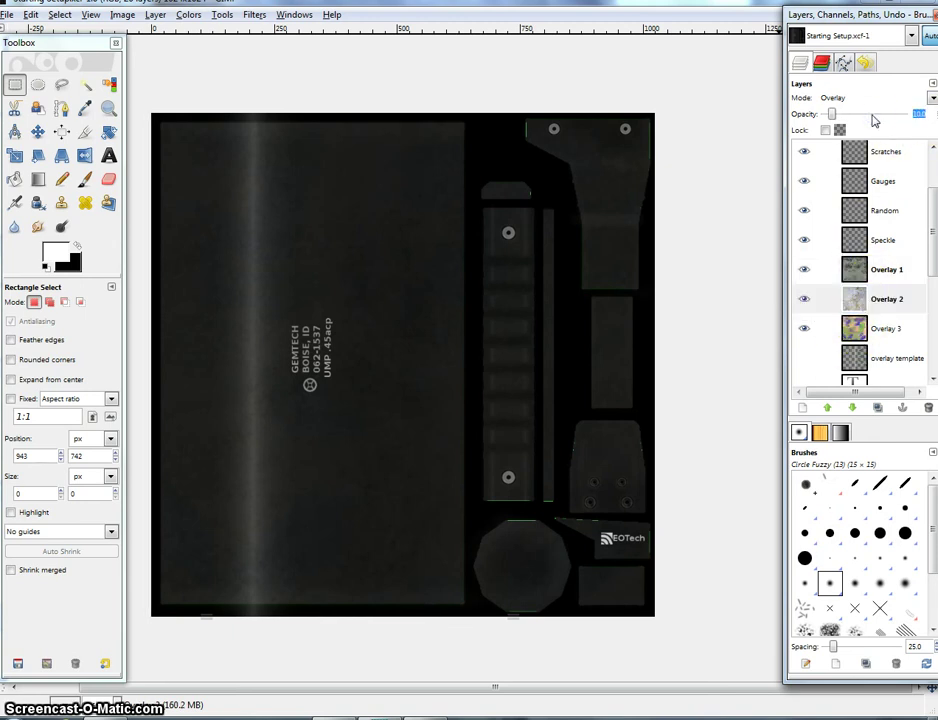
scroll(535, 220, "up", 3)
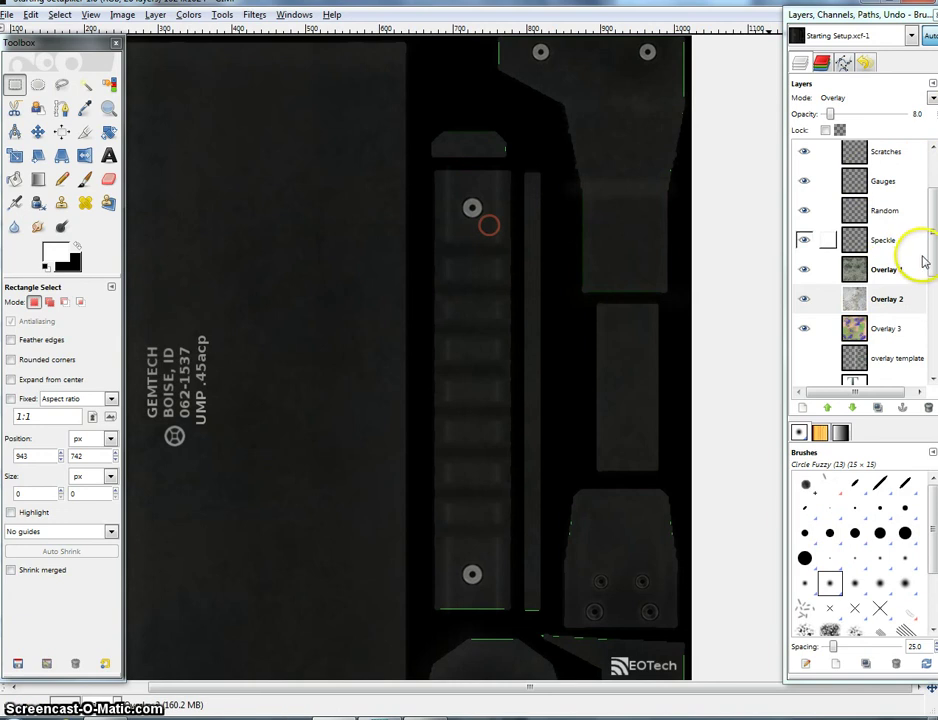
left_click(805, 358)
- Select the Scratches layer and set up the Airbrush with the Circle (07) brush, scale 0.10, a 250 px fade-out and no jitter
left_click_drag(933, 280, 934, 251)
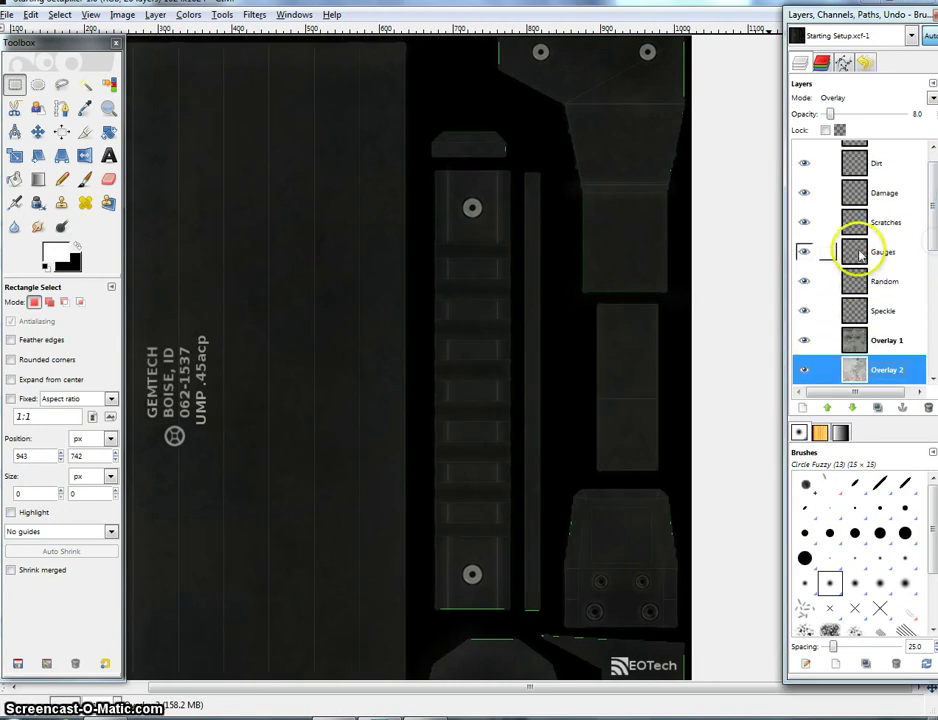
left_click(872, 224)
left_click_drag(150, 237, 230, 232)
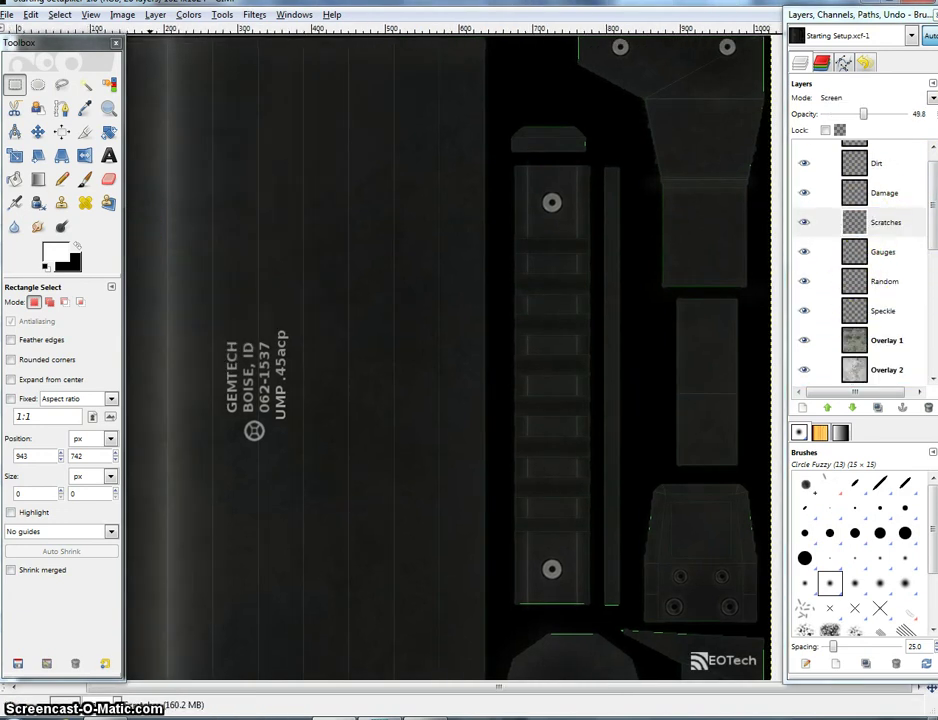
left_click(15, 203)
left_click(43, 340)
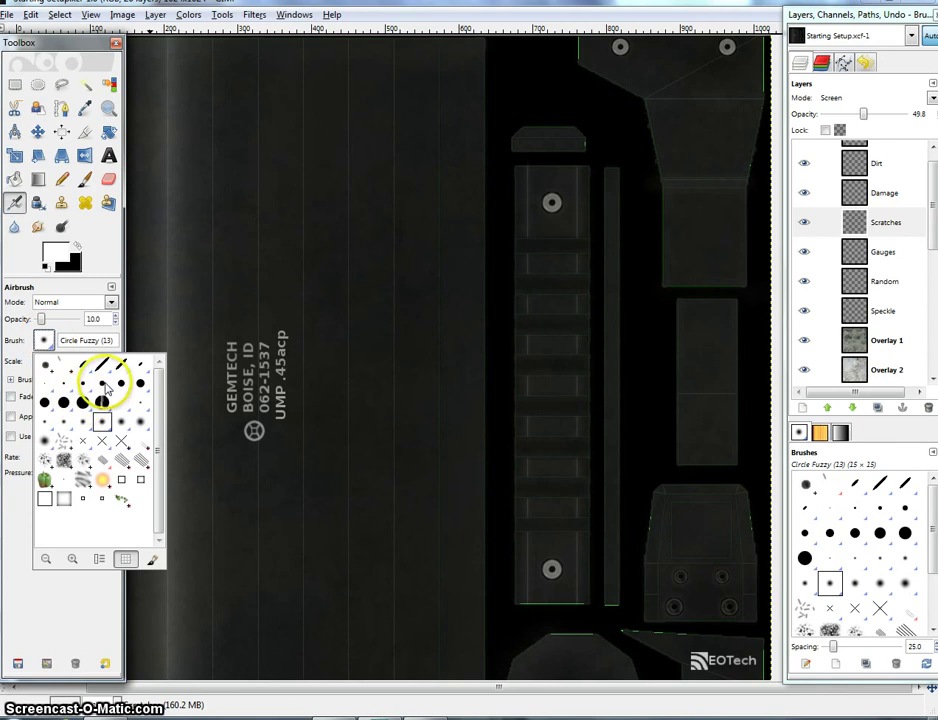
left_click(106, 386)
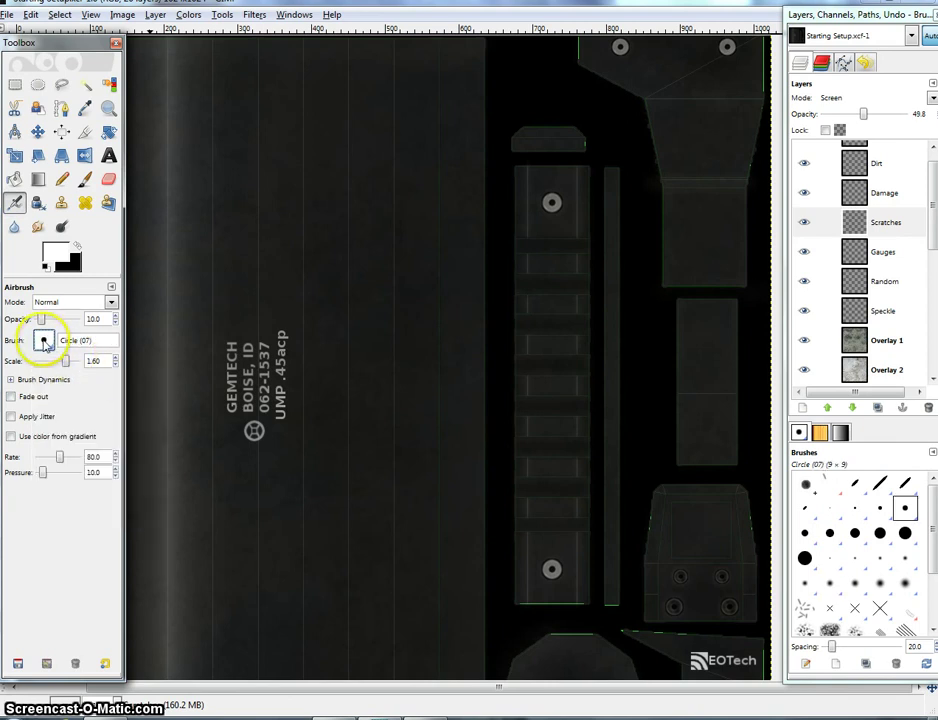
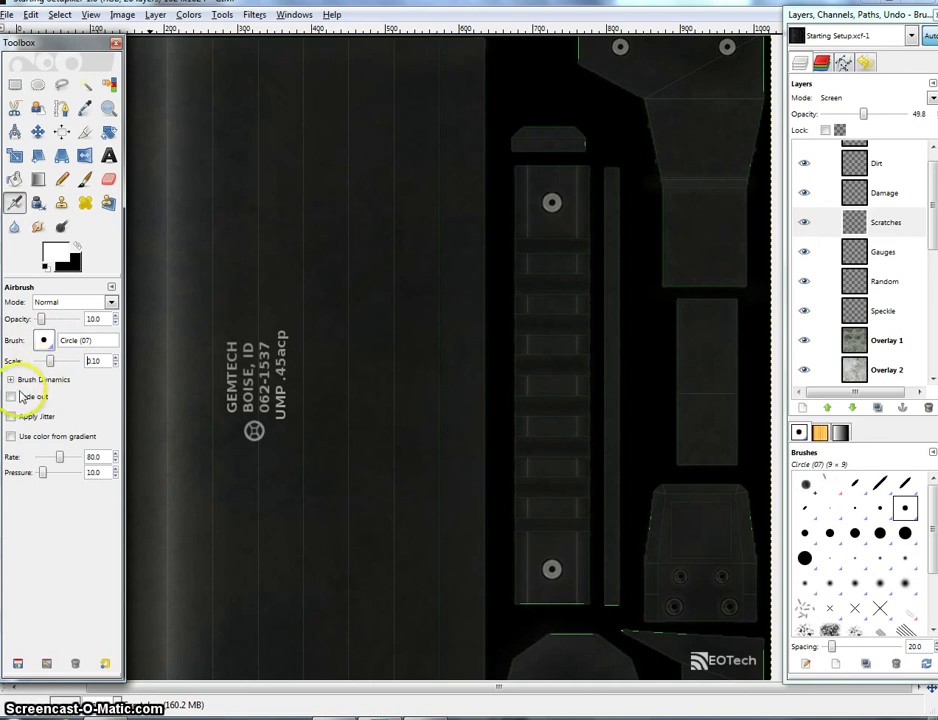
left_click(12, 397)
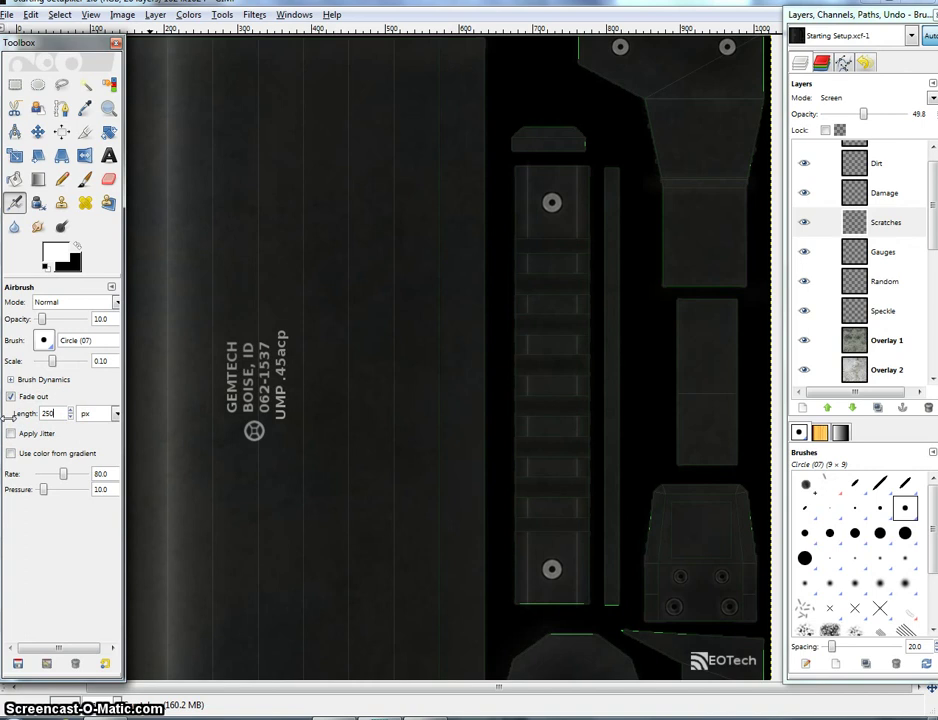
left_click(11, 434)
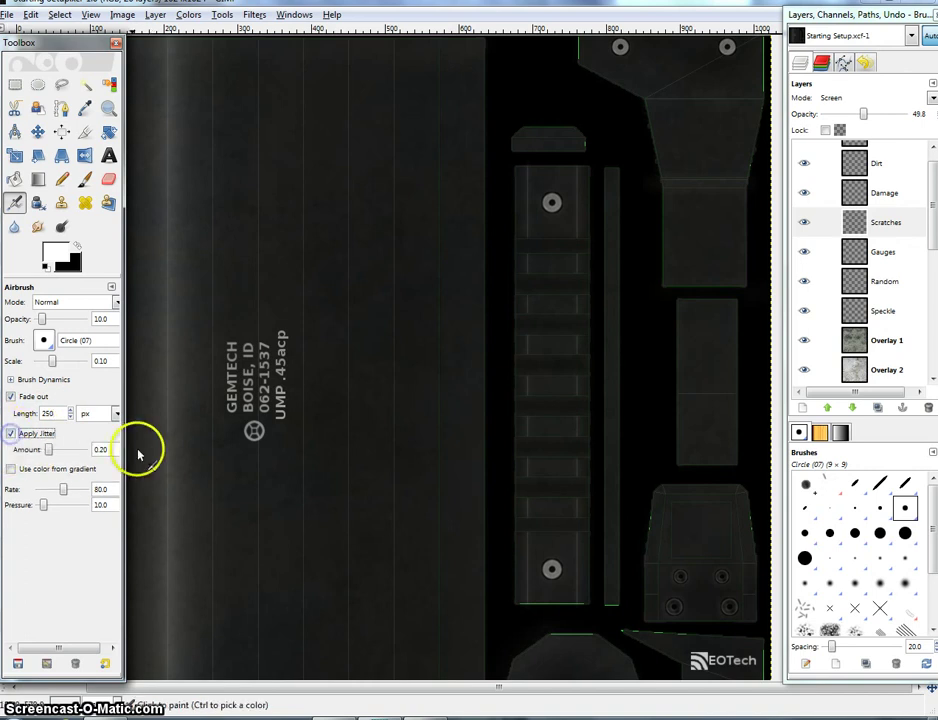
left_click(12, 434)
- Paint a few faint trial scratches on the suppressor body above and beside the GEMTECH lettering
left_click_drag(331, 271, 497, 337)
left_click_drag(430, 378, 446, 381)
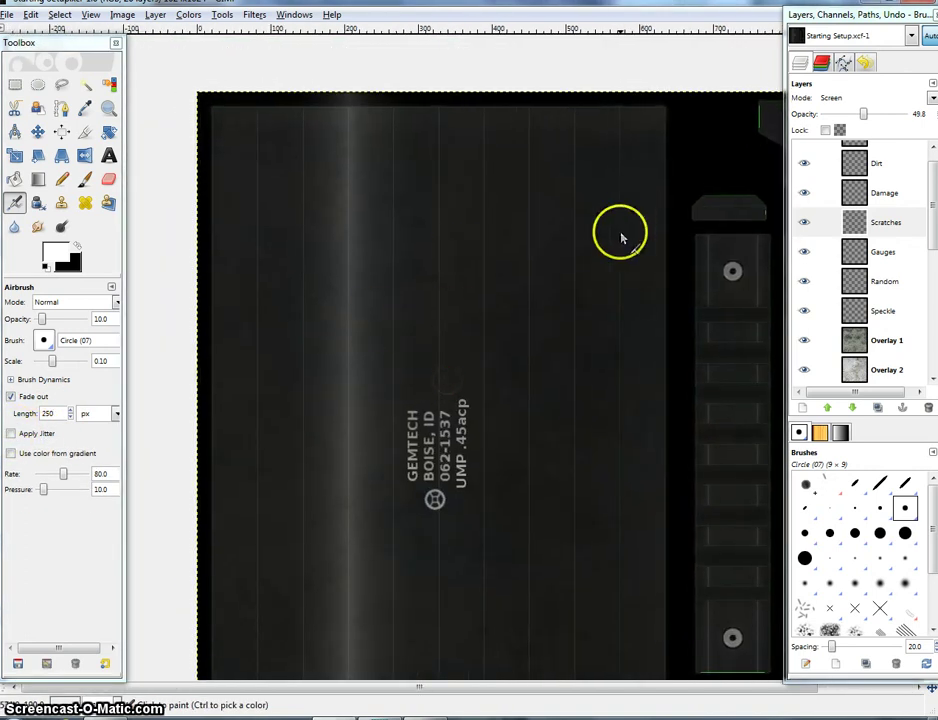
left_click_drag(601, 197, 476, 344)
scroll(484, 423, "up", 4)
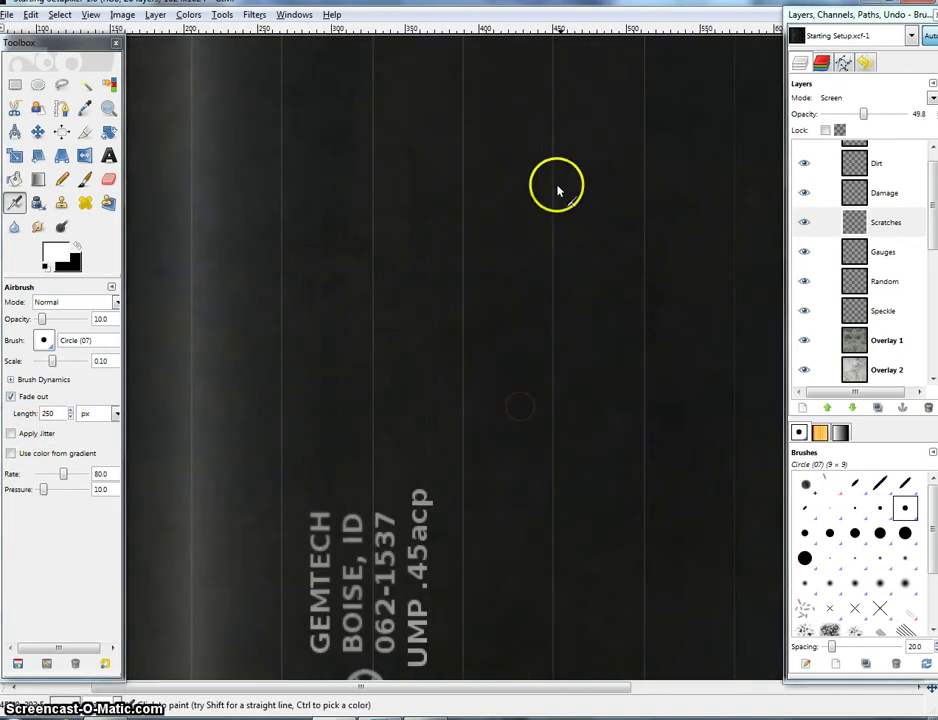
scroll(530, 488, "up", 3)
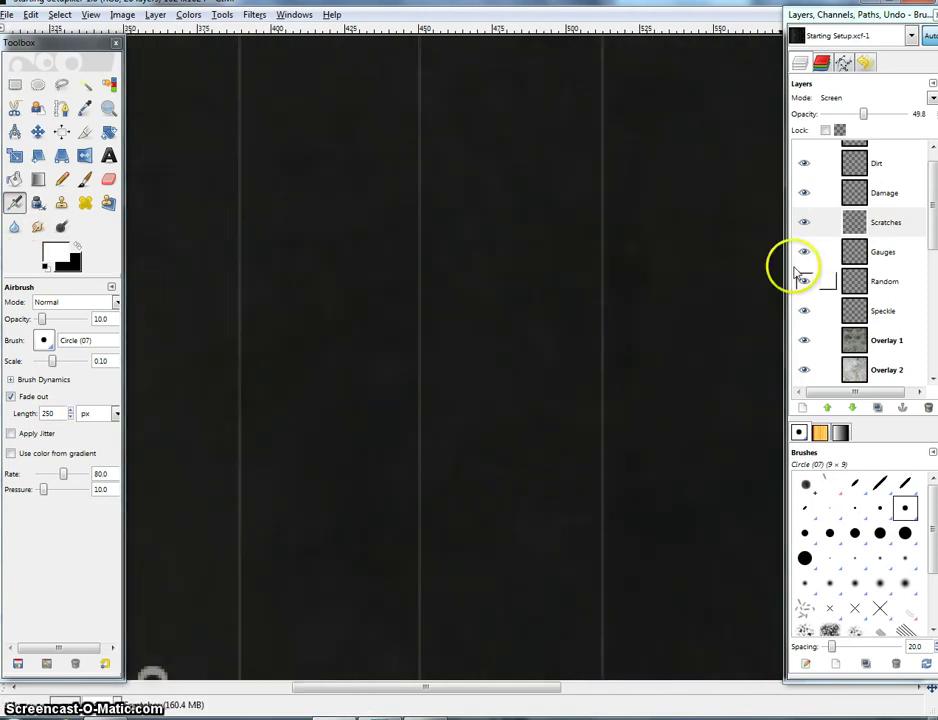
- Set the Scratches layer's opacity to 75 and paint further scratches on the suppressor body
left_click(804, 222)
left_click(862, 228)
left_click(921, 114)
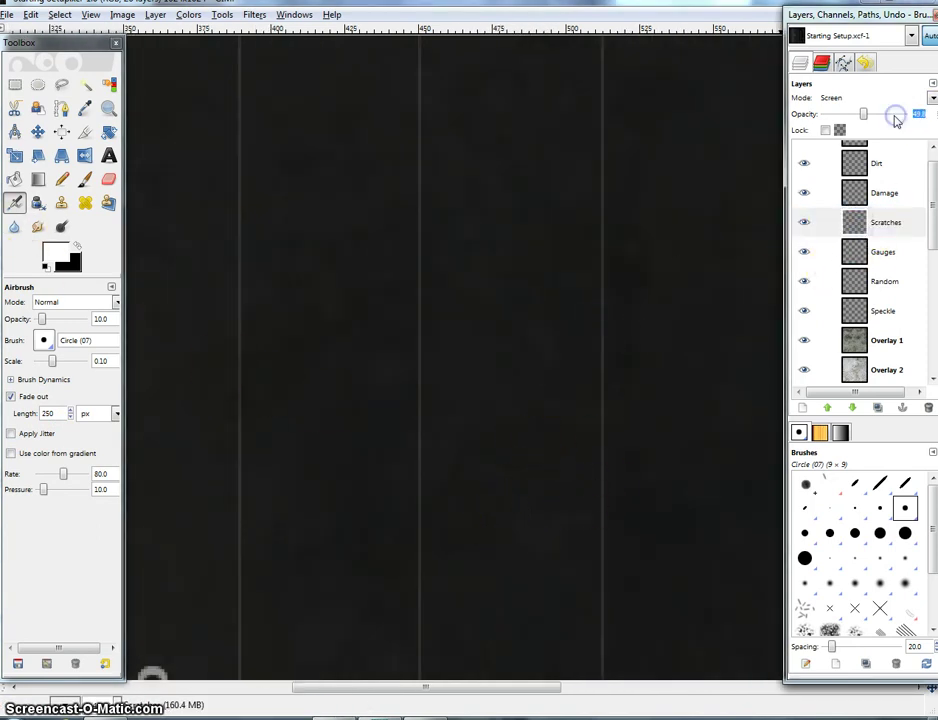
left_click_drag(477, 339, 419, 431)
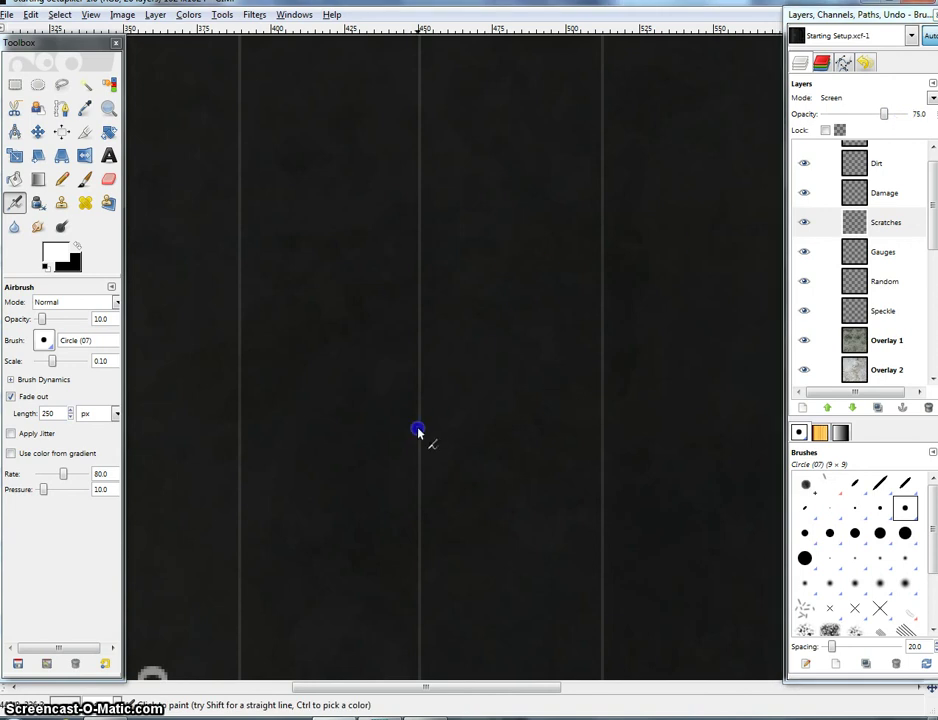
left_click_drag(439, 376, 455, 345)
- Raise the Airbrush opacity to 100 and paint thin scratches across the suppressor body around the lettering
left_click_drag(42, 319, 105, 318)
left_click(362, 514)
scroll(450, 418, "down", 2)
left_click_drag(467, 480, 484, 300)
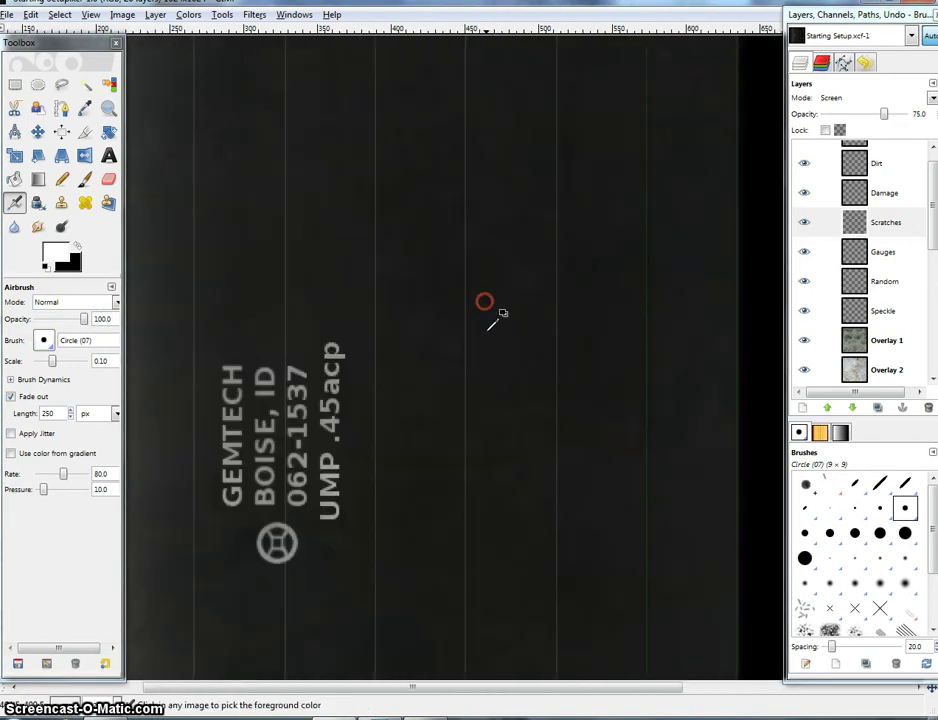
scroll(483, 325, "down", 1)
left_click_drag(532, 398, 538, 390)
left_click_drag(249, 576, 306, 494)
left_click_drag(433, 641, 397, 544)
scroll(397, 544, "down", 1)
mouse_move(406, 492)
left_mouse_down()
mouse_move(469, 387)
mouse_move(292, 400)
mouse_move(417, 505)
left_mouse_up()
left_click_drag(577, 149, 458, 366)
scroll(365, 409, "up", 1)
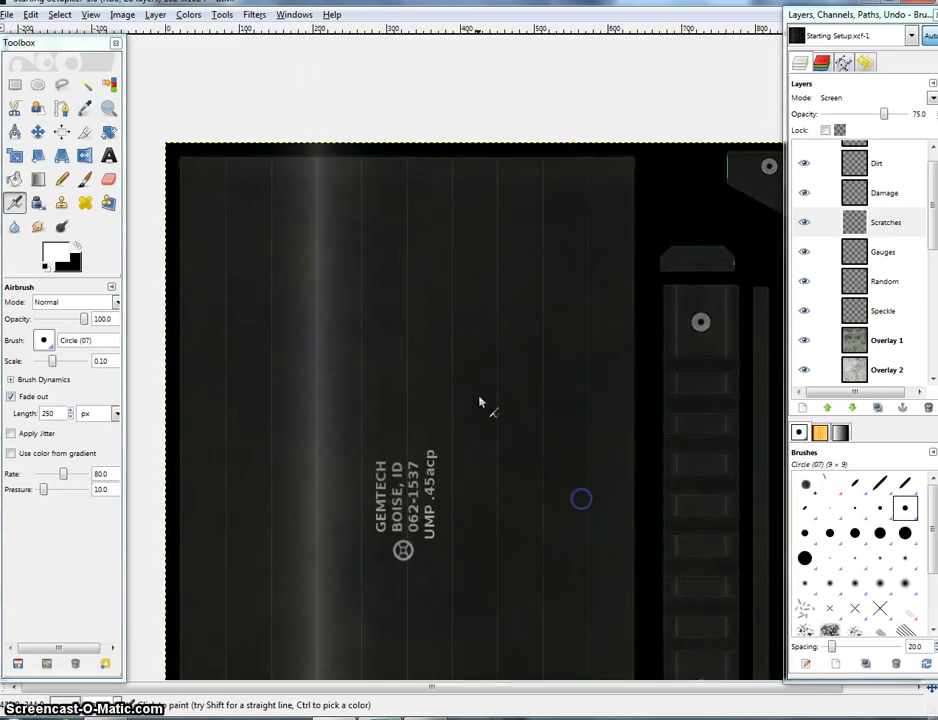
- Add thin scratches over the rail, the sight's side panels and the round end cap on the Scratches layer
scroll(480, 402, "down", 2)
scroll(450, 555, "right", 1)
scroll(352, 519, "down", 1)
scroll(387, 352, "right", 4)
scroll(387, 352, "up", 1)
scroll(475, 232, "up", 1)
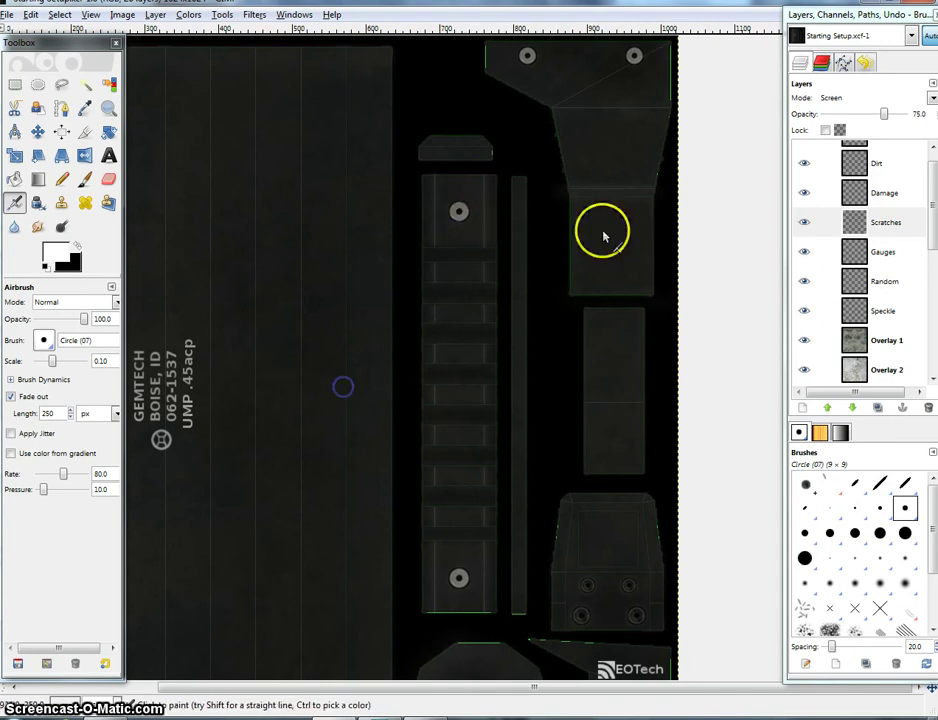
scroll(580, 215, "up", 2)
scroll(570, 207, "right", 1)
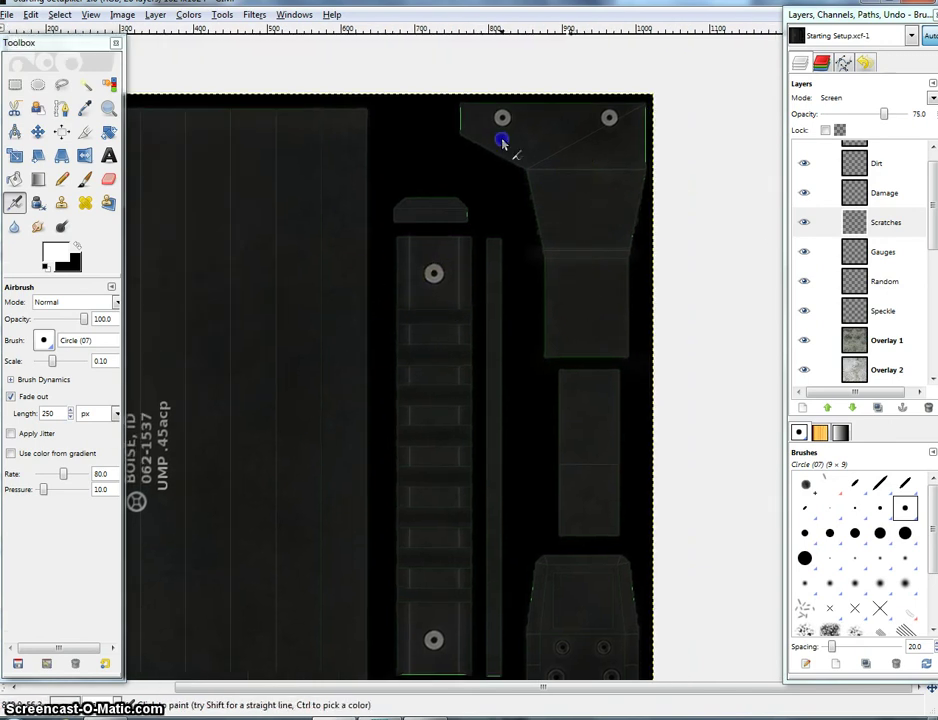
scroll(576, 377, "down", 3)
scroll(576, 377, "right", 1)
scroll(613, 484, "down", 3)
scroll(613, 484, "left", 1)
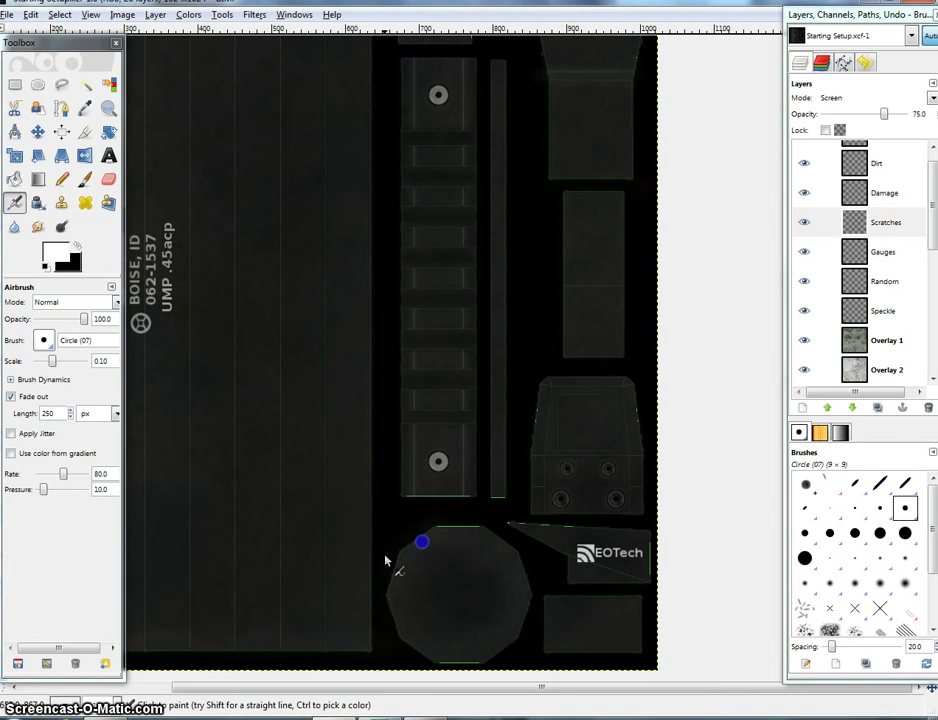
scroll(509, 536, "down", 2)
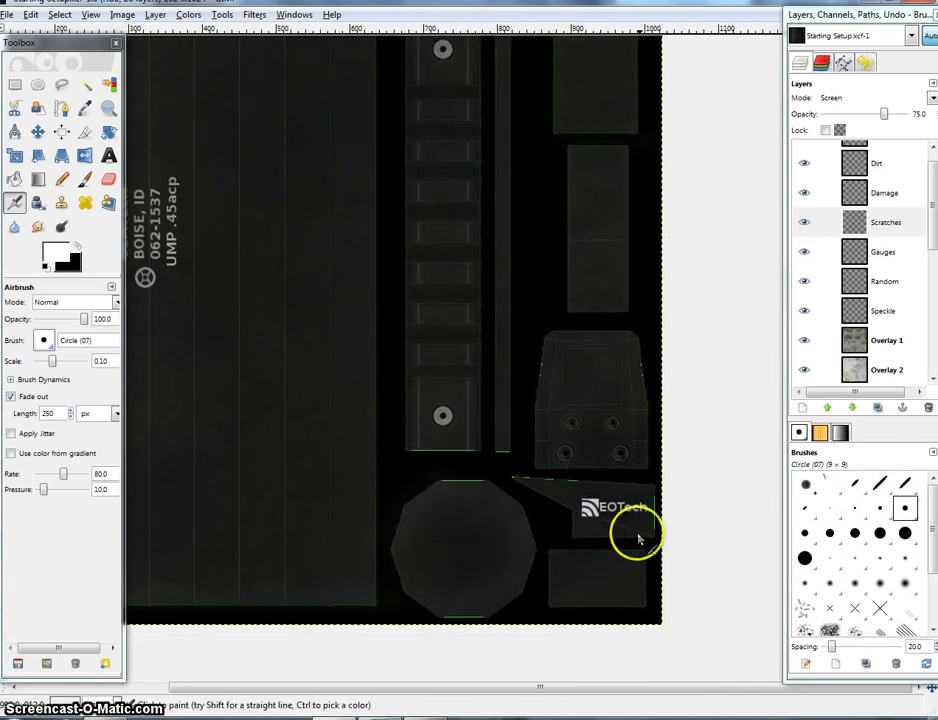
scroll(525, 383, "up", 2)
scroll(525, 383, "left", 3)
- Select the Damage layer and switch the Airbrush from fade-out to jitter with an amount of 0.20
left_click(815, 193)
scroll(465, 278, "up", 3)
scroll(465, 278, "left", 3)
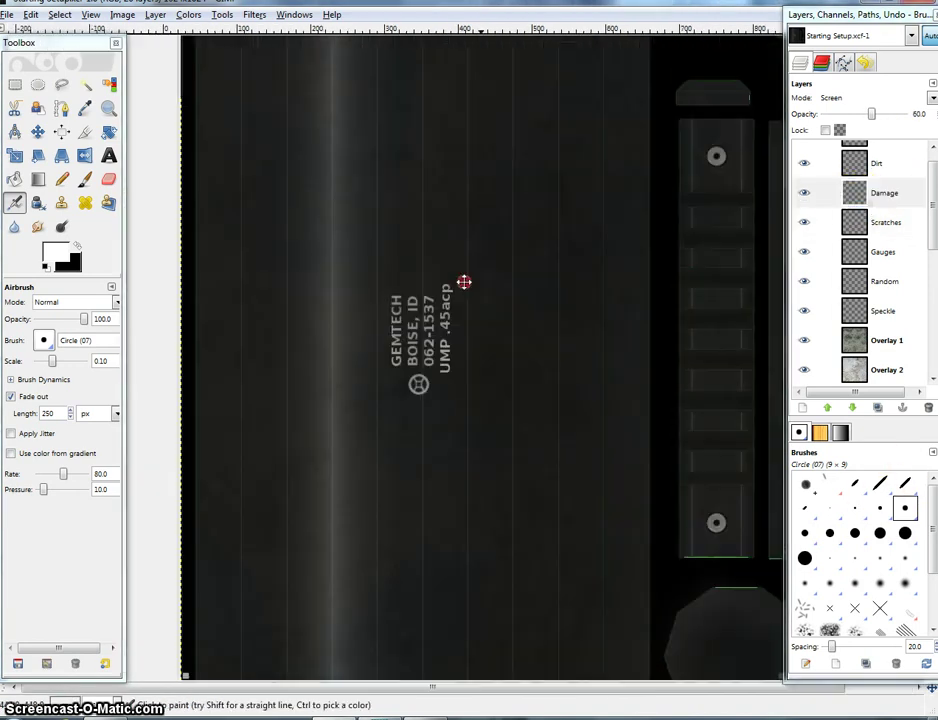
left_click(11, 396)
left_click(11, 416)
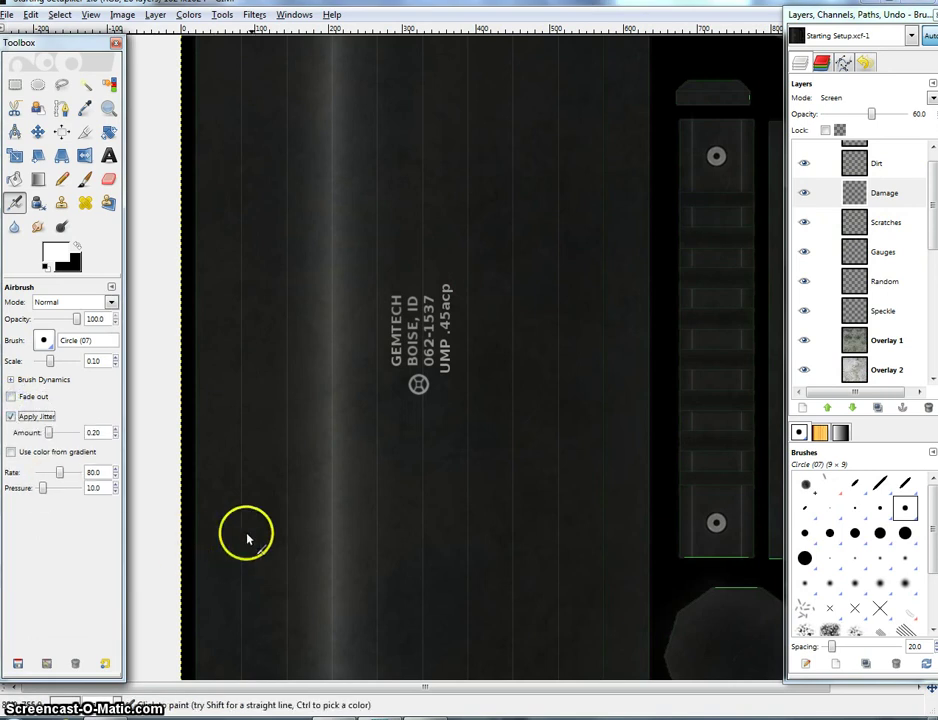
- Paint jittered wear along the upper edge of the suppressor body panel on the Damage layer
scroll(536, 266, "up", 5)
scroll(536, 266, "right", 3)
scroll(495, 290, "up", 2)
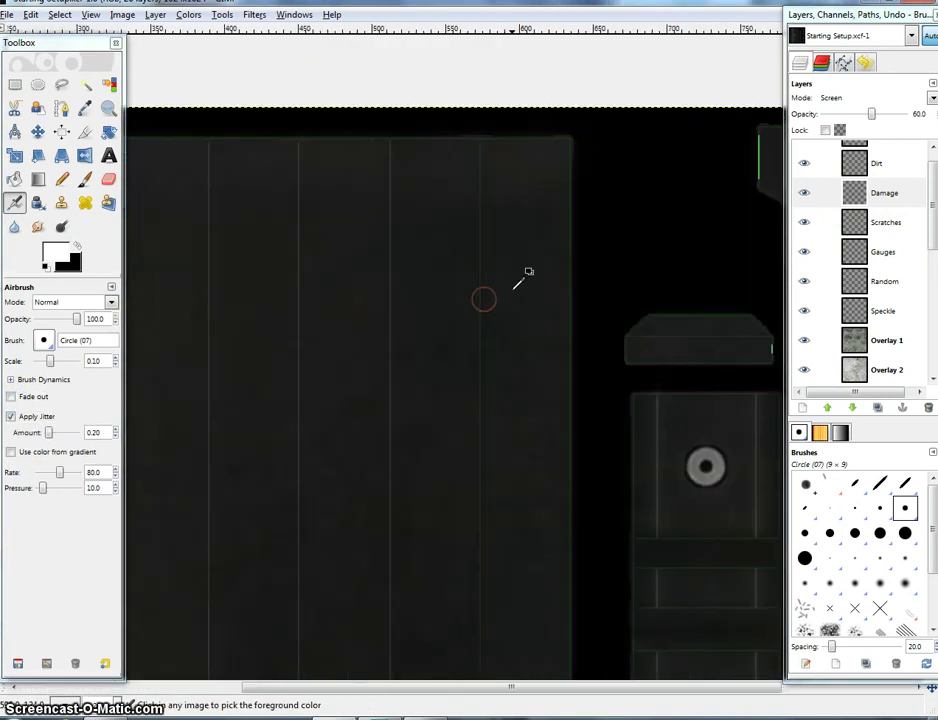
scroll(515, 230, "up", 1)
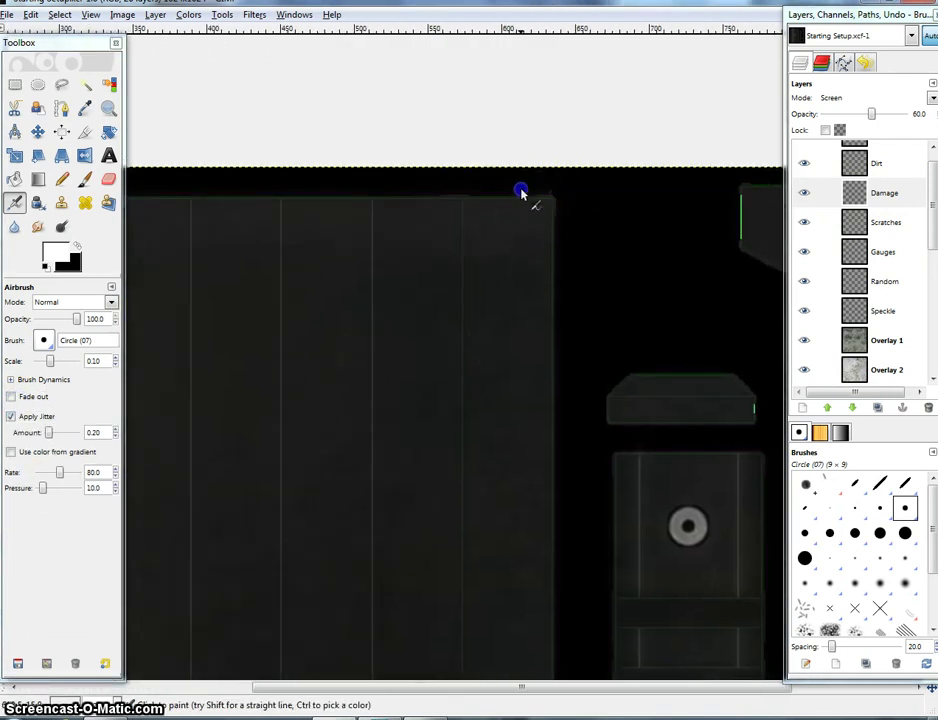
left_click_drag(149, 174, 491, 180)
left_click_drag(345, 184, 500, 184)
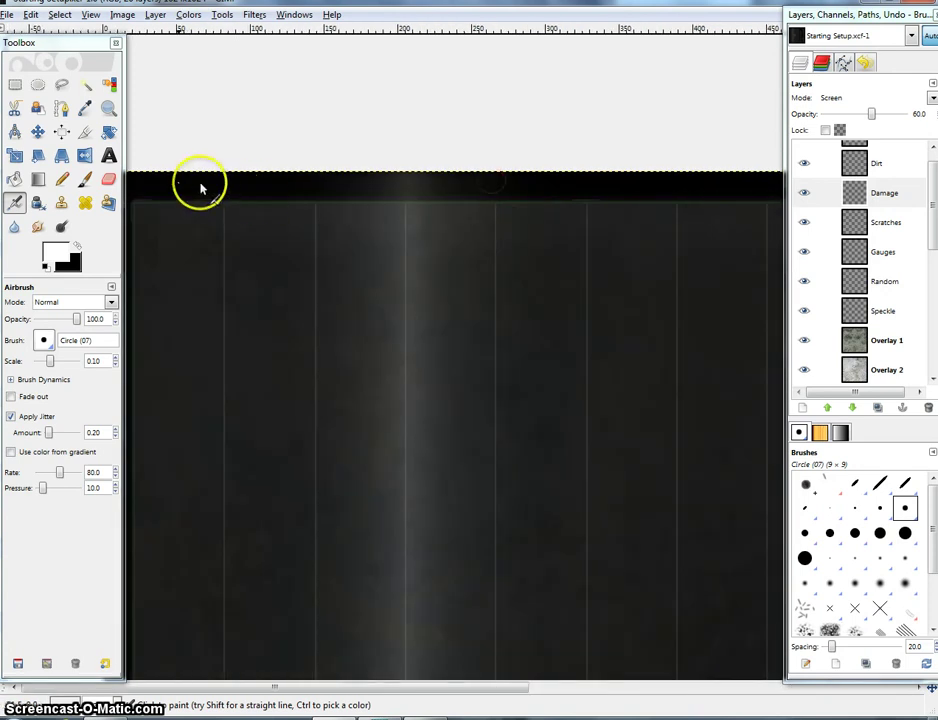
left_click_drag(150, 180, 332, 204)
- Set the Airbrush scale to 0.20 and paint patches of jittered wear along the upper edge of the suppressor body panel
scroll(349, 226, "up", 2)
left_click(67, 358)
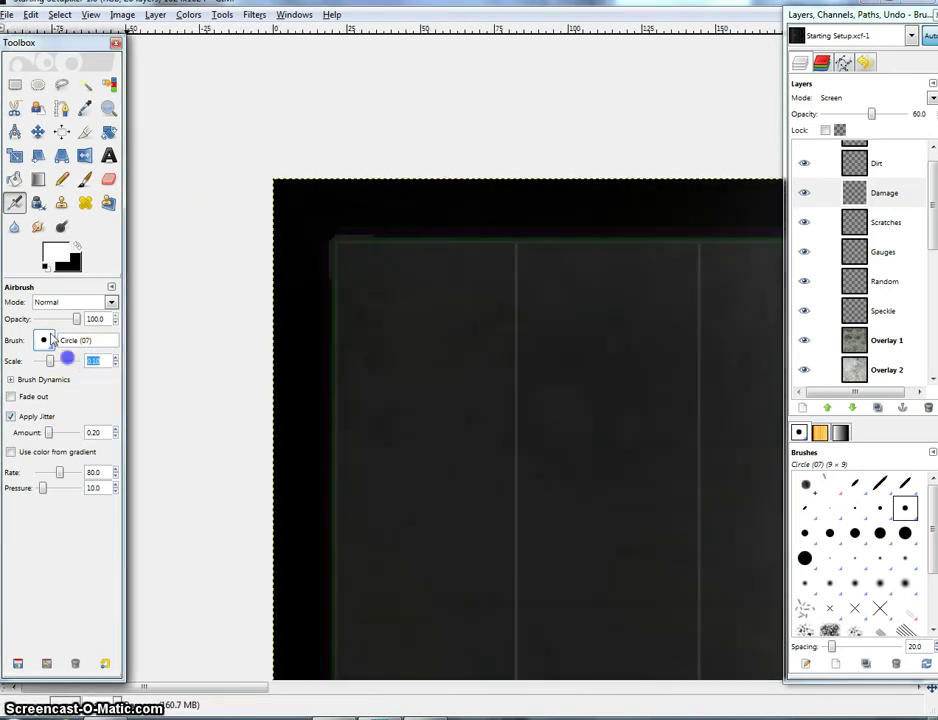
left_click_drag(460, 208, 494, 233)
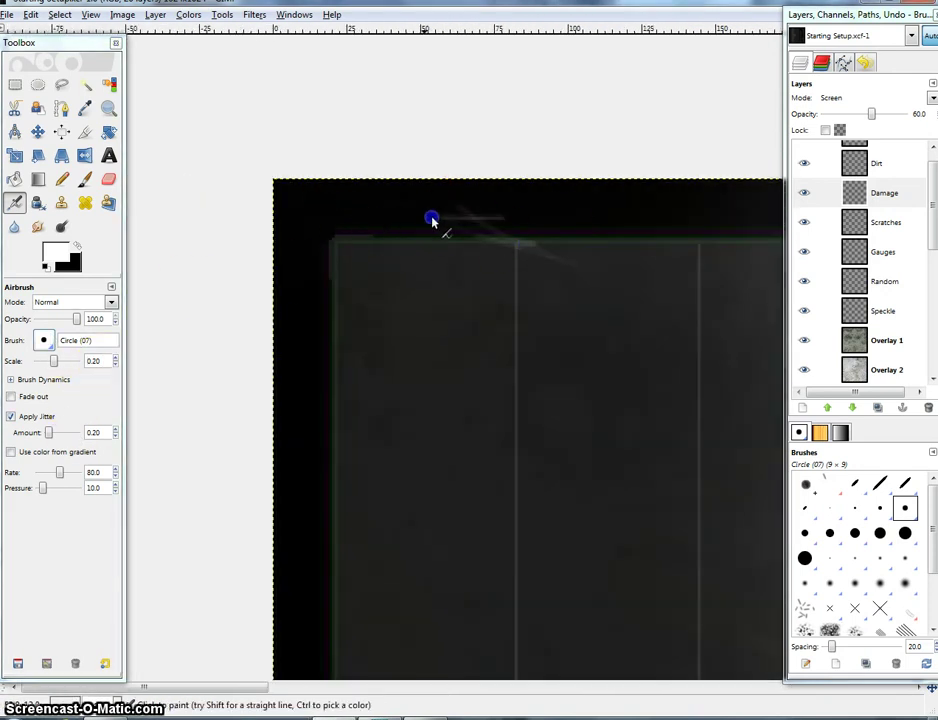
left_click_drag(762, 238, 322, 218)
mouse_move(390, 195)
left_mouse_down()
mouse_move(434, 232)
mouse_move(553, 219)
mouse_move(161, 194)
left_mouse_up()
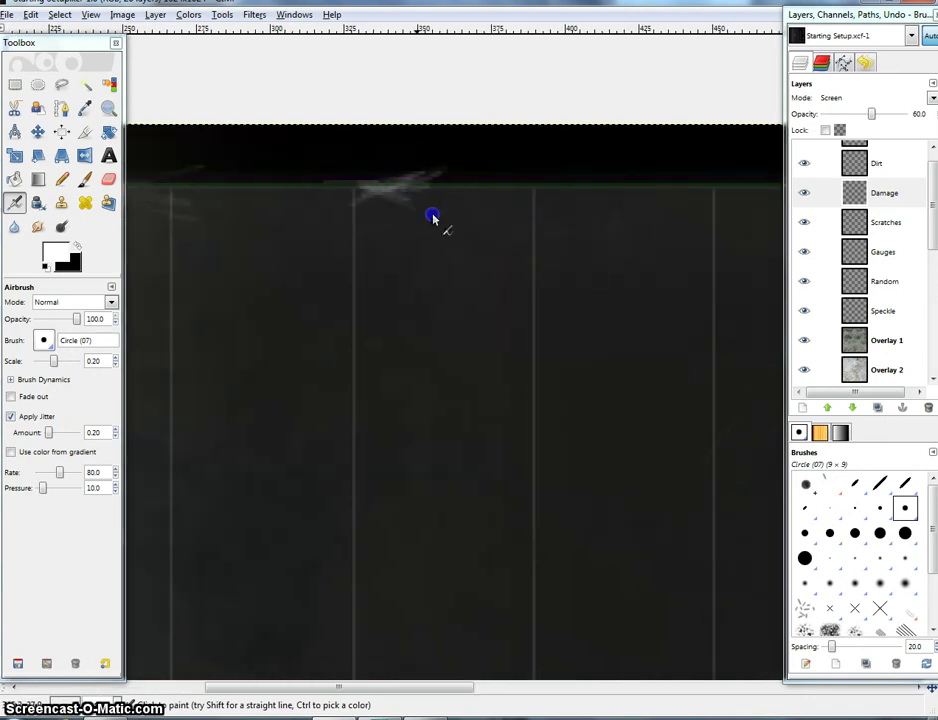
left_click_drag(348, 173, 368, 180)
left_click_drag(503, 183, 197, 192)
mouse_move(392, 192)
left_mouse_down()
mouse_move(358, 196)
mouse_move(370, 199)
left_mouse_up()
- Paint wear at the left end of the suppressor body panel's lower edge, undoing the first attempt and repainting it
scroll(375, 200, "down", 2)
left_click_drag(487, 503, 614, 207)
scroll(370, 515, "down", 2)
left_click_drag(276, 648, 488, 270)
scroll(341, 507, "up", 2)
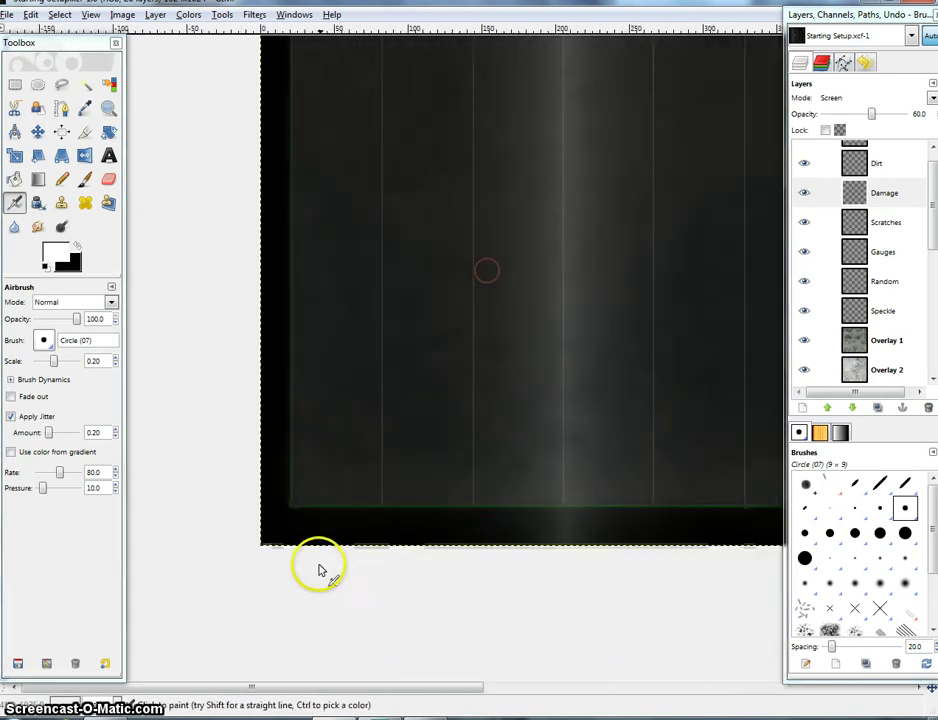
left_click_drag(311, 594, 335, 538)
scroll(346, 484, "up", 2)
left_click_drag(312, 441, 404, 407)
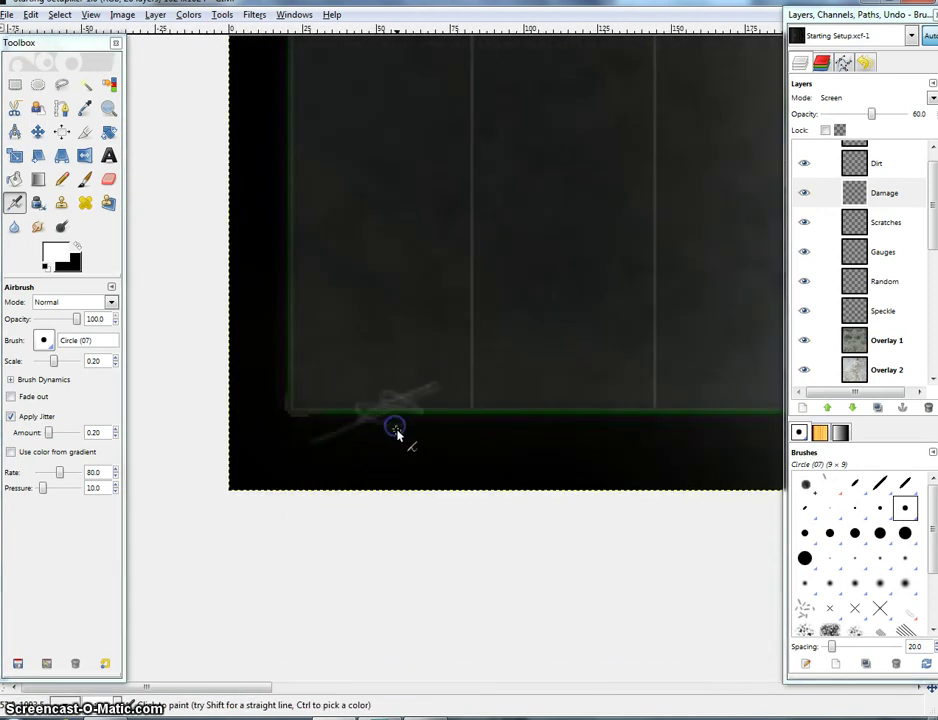
key("ctrl+z")
left_click_drag(332, 441, 402, 408)
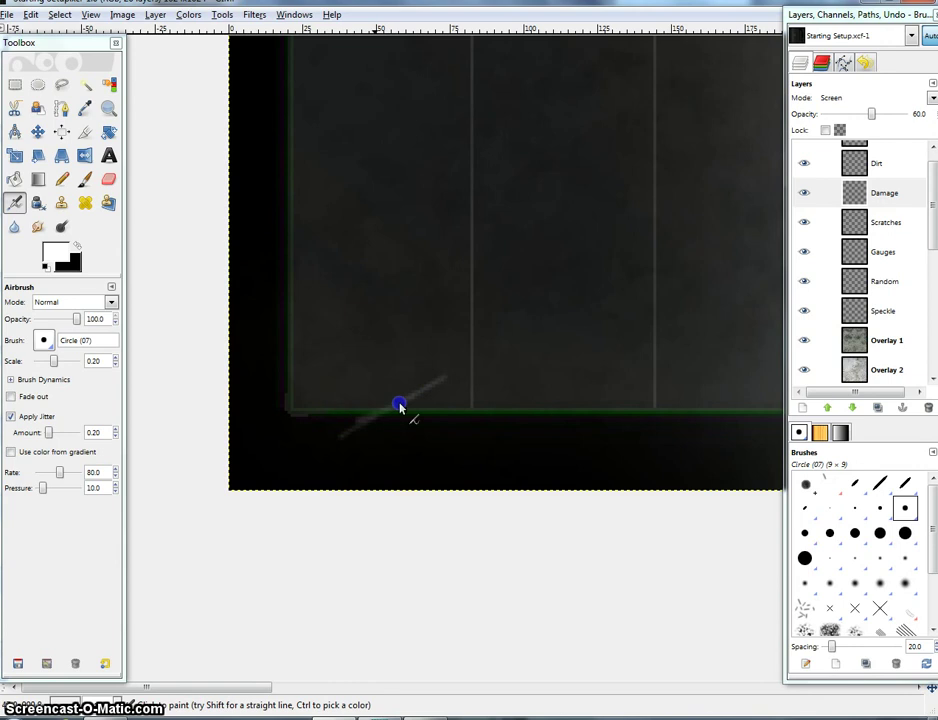
- Continue the jittered wear along the lower edge of the suppressor body panel to its right end
left_click_drag(448, 431, 238, 436)
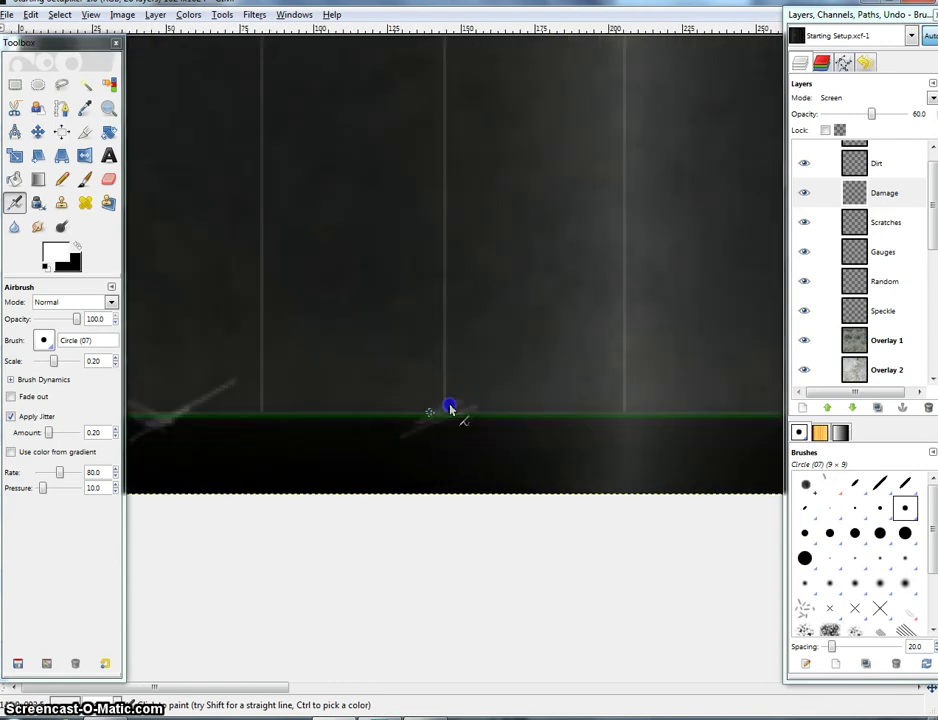
scroll(457, 447, "right", 5)
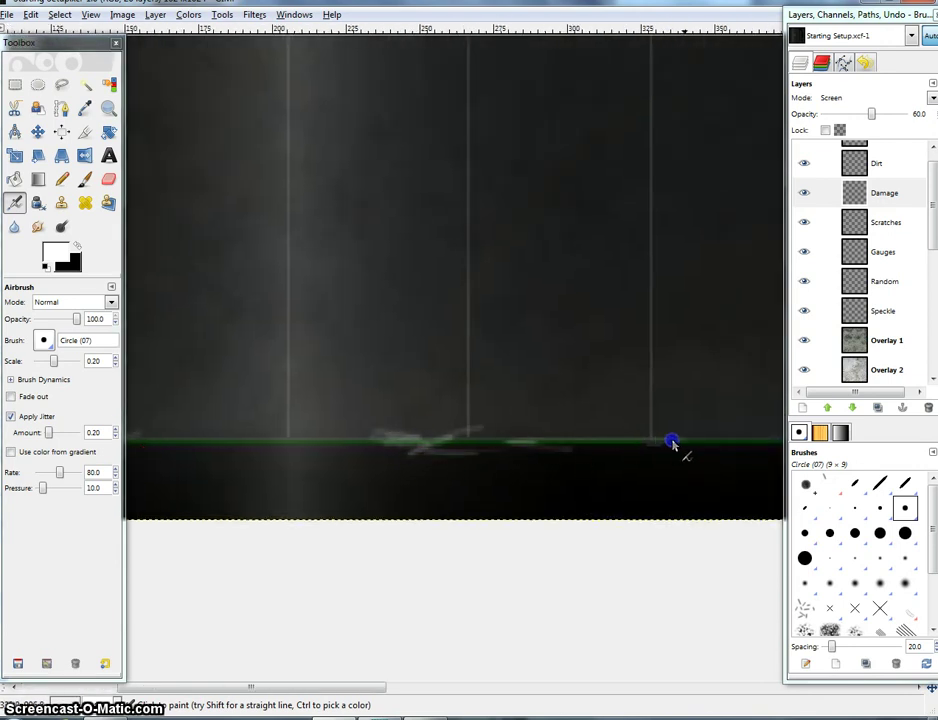
left_click_drag(672, 444, 395, 462)
left_click_drag(619, 456, 52, 498)
left_click_drag(553, 465, 331, 475)
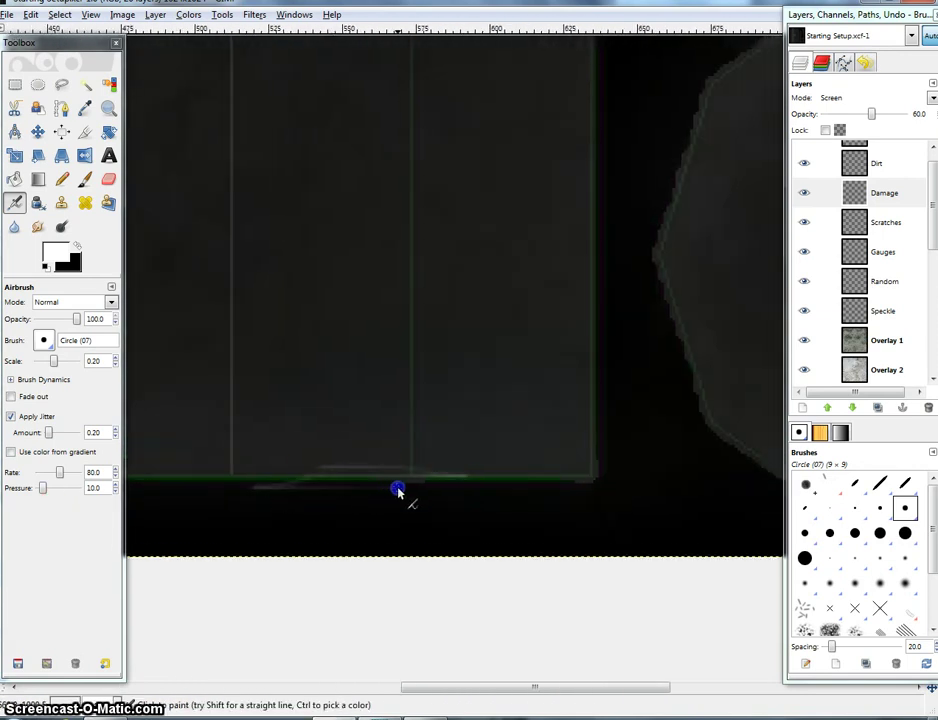
left_click_drag(241, 483, 151, 483)
- Paint wear along the top, right and bottom edges of the round end cap
scroll(590, 448, "down", 2)
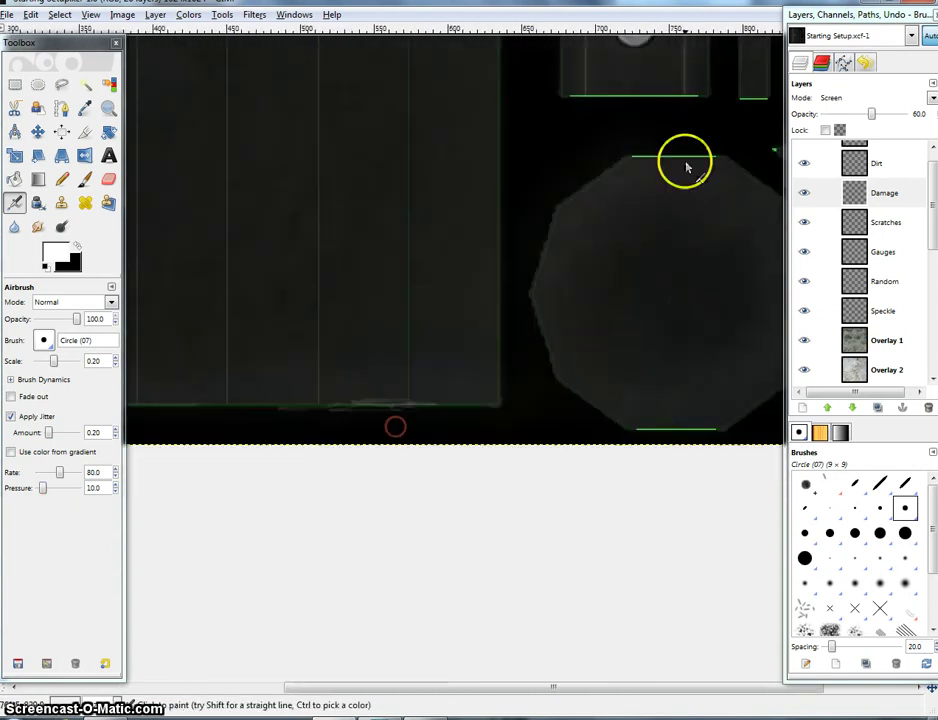
mouse_move(686, 161)
left_mouse_down()
mouse_move(400, 298)
mouse_move(440, 304)
left_mouse_up()
scroll(400, 298, "up", 2)
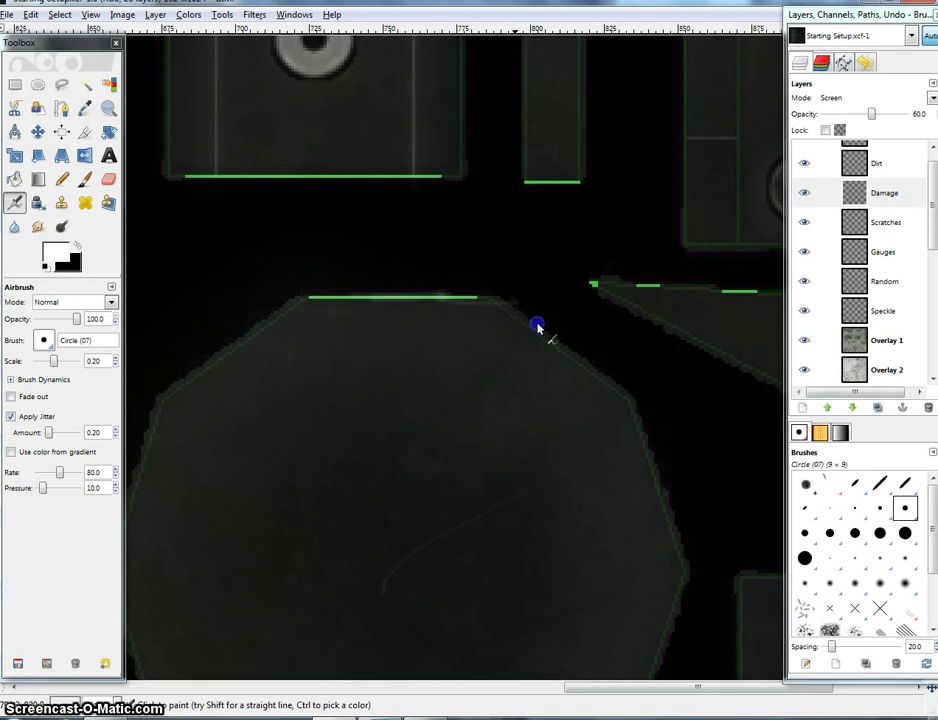
left_click_drag(559, 352, 613, 387)
left_click_drag(683, 475, 587, 289)
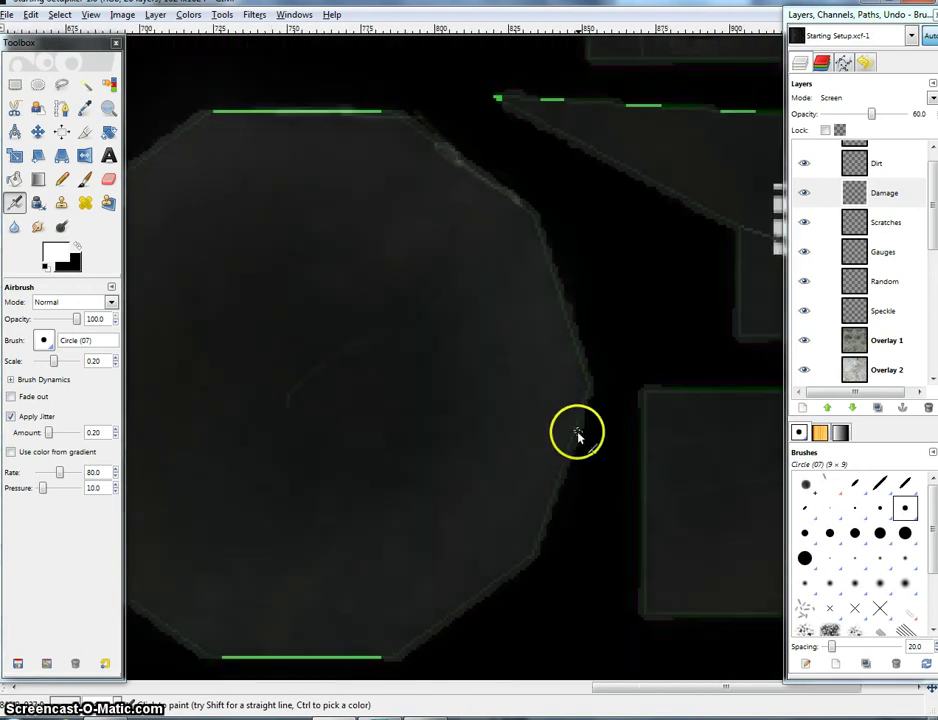
left_click_drag(300, 649, 278, 648)
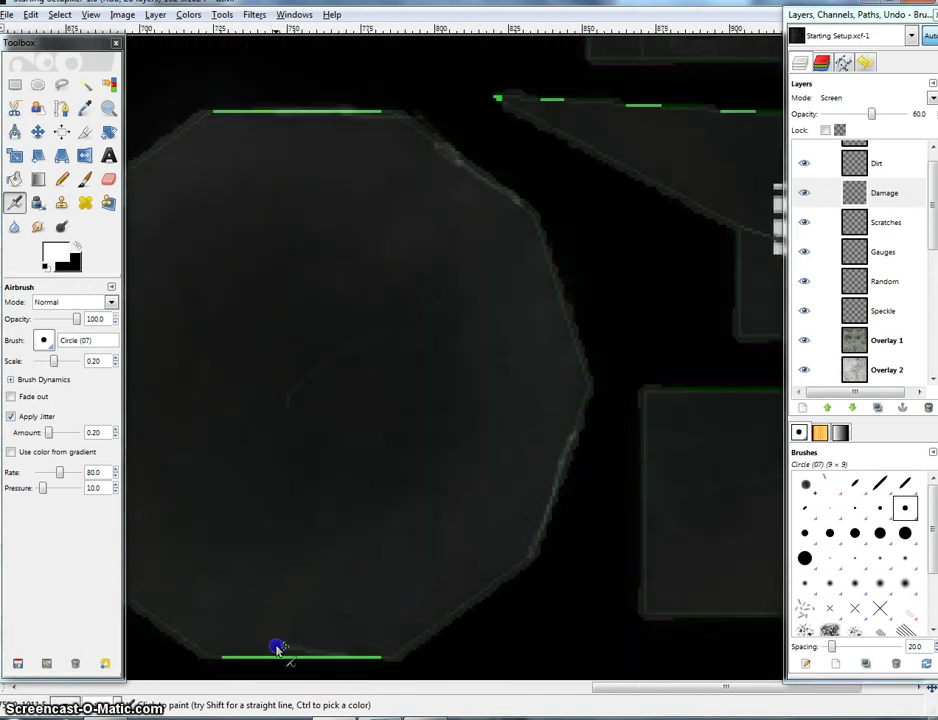
- Paint wear on the lower edge of the EOTech side panel and the upper edge of the rectangular panel beneath it
left_click_drag(500, 483, 264, 465)
scroll(528, 416, "down", 1)
mouse_move(600, 305)
left_mouse_down()
mouse_move(467, 352)
mouse_move(371, 369)
left_mouse_up()
scroll(463, 411, "up", 2)
left_click_drag(551, 433, 645, 356)
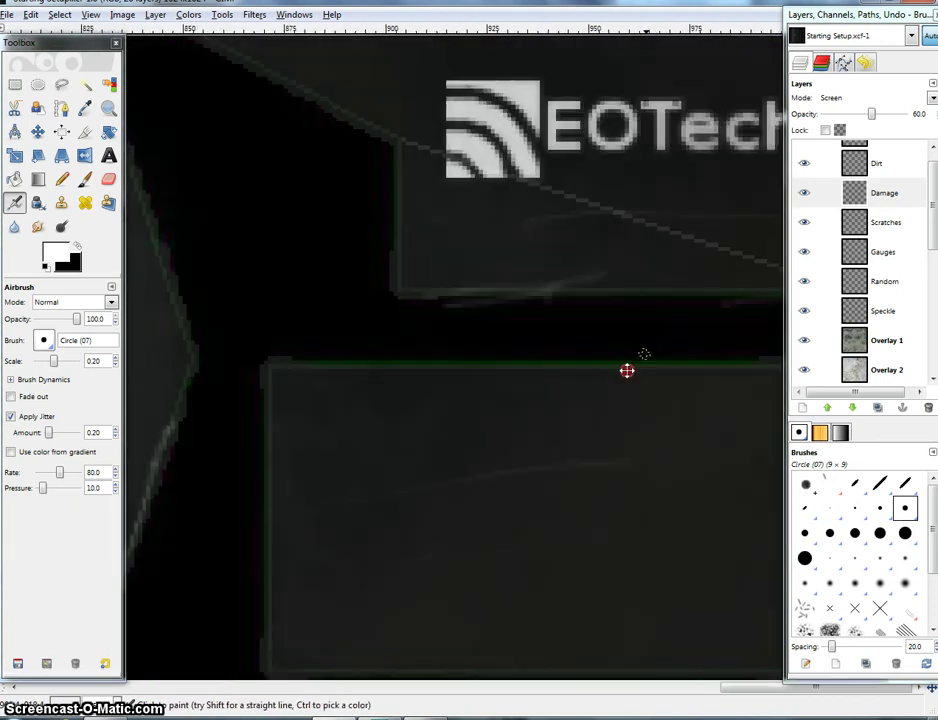
left_click_drag(488, 400, 609, 366)
mouse_move(505, 361)
left_mouse_down()
mouse_move(486, 419)
mouse_move(497, 425)
left_mouse_up()
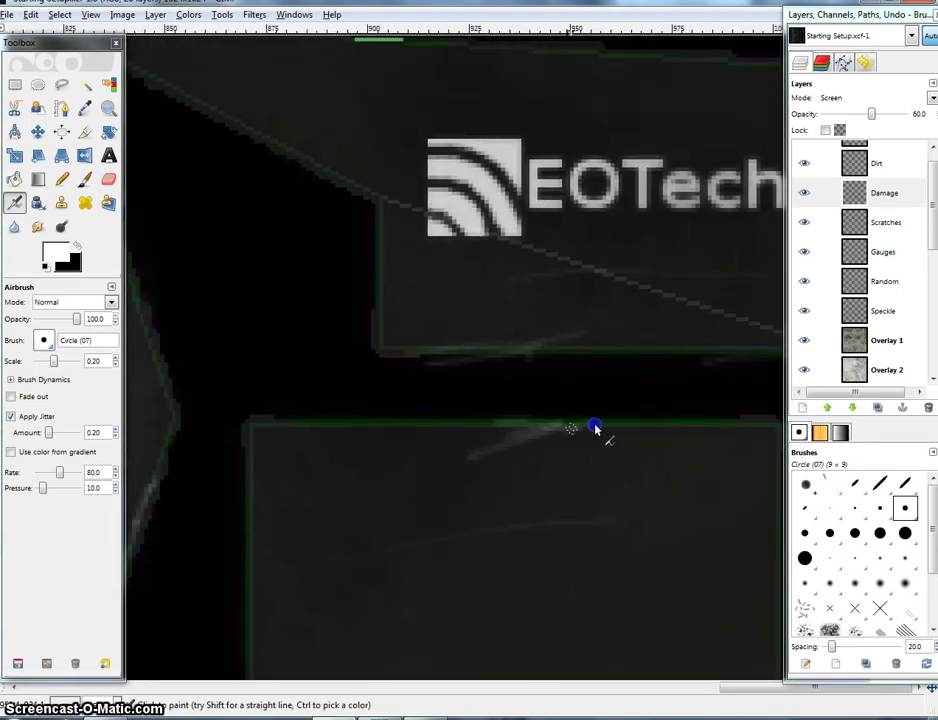
- Paint wear strokes on the lower edge and left side of the sight's plate with the four round screws
scroll(463, 418, "down", 1)
left_click_drag(518, 160, 571, 472)
left_click_drag(485, 465, 583, 462)
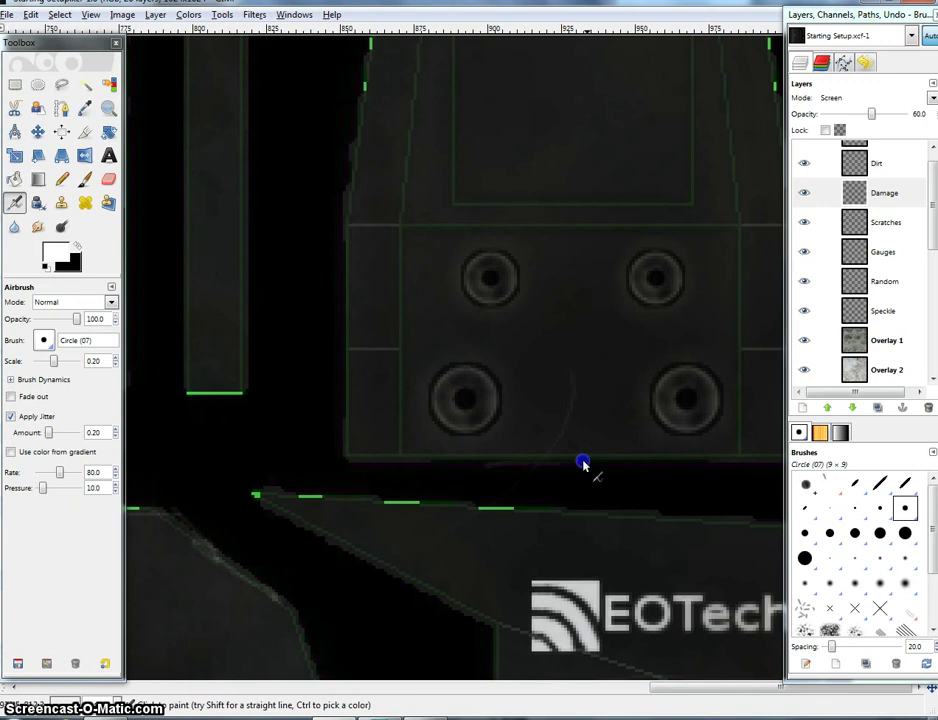
left_click_drag(526, 416, 457, 536)
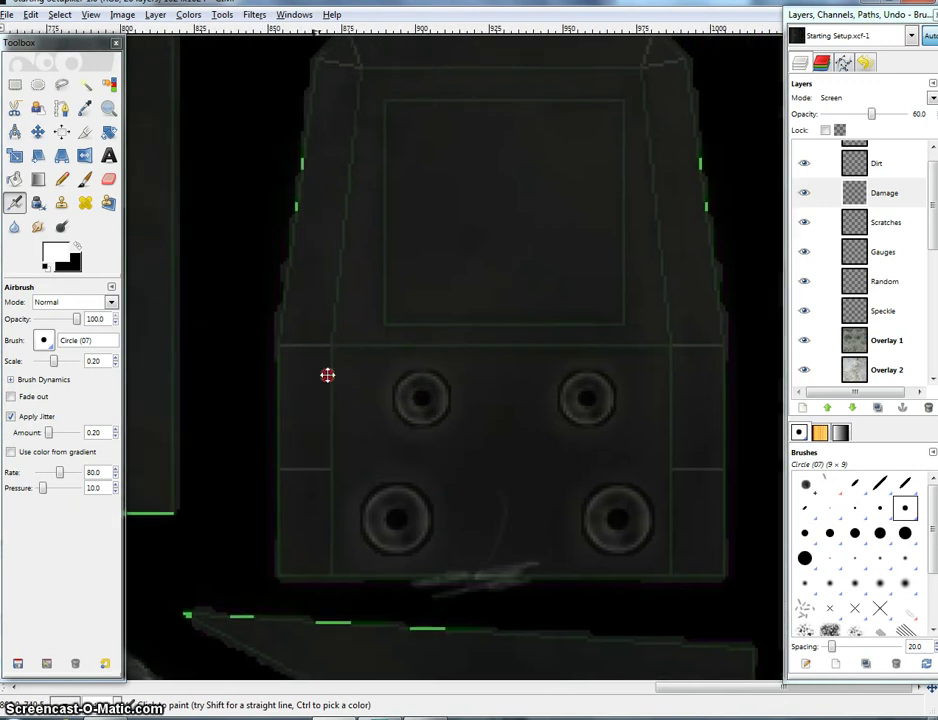
mouse_move(327, 375)
left_mouse_down()
mouse_move(258, 401)
mouse_move(285, 431)
left_mouse_up()
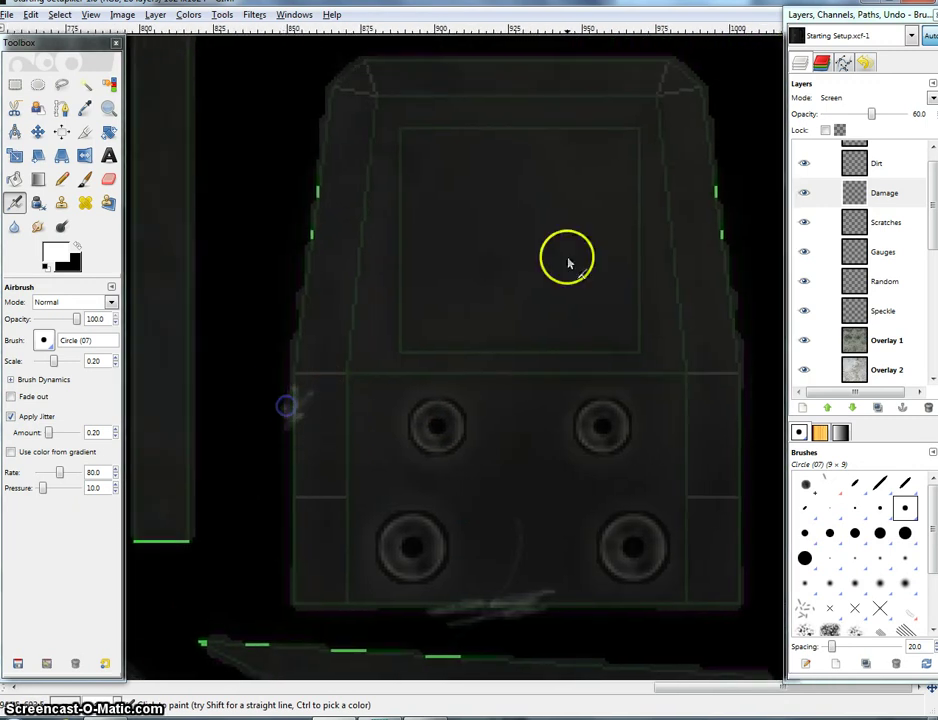
- Add wear to the plate's upper right corner and upper edge, and to the lower edge of the panel above it
left_click_drag(555, 283, 494, 391)
left_click_drag(643, 193, 623, 201)
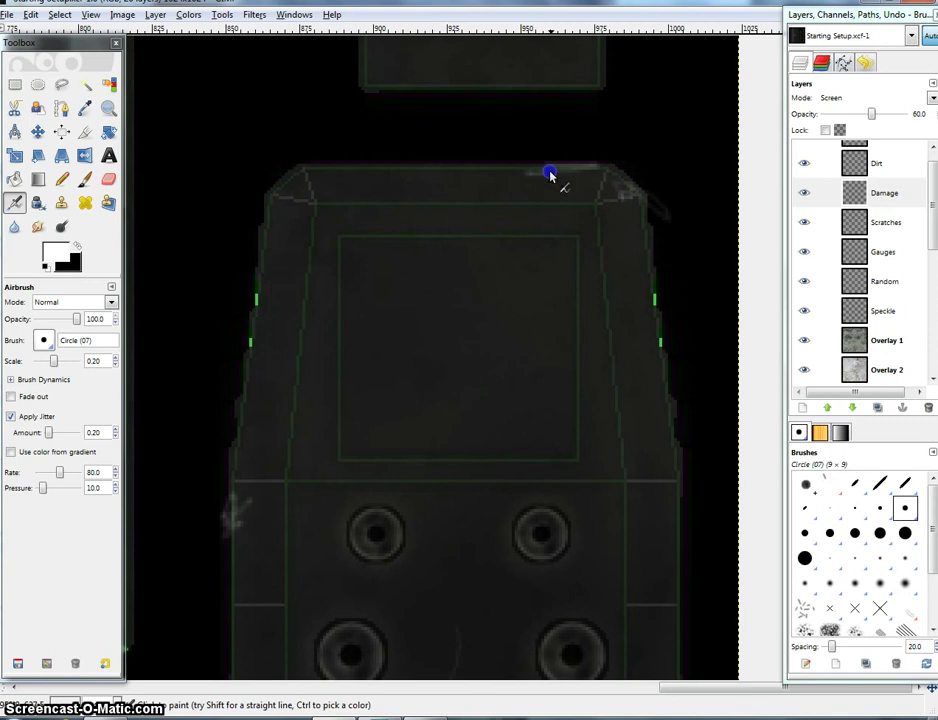
left_click_drag(481, 173, 337, 184)
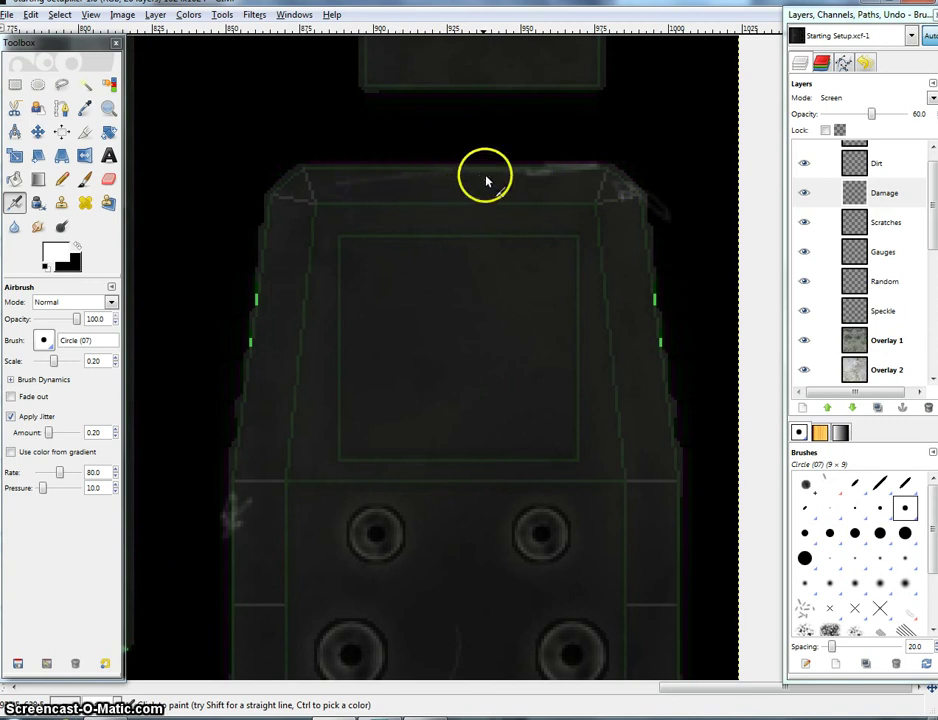
left_click_drag(441, 281, 593, 419)
scroll(555, 375, "up", 3)
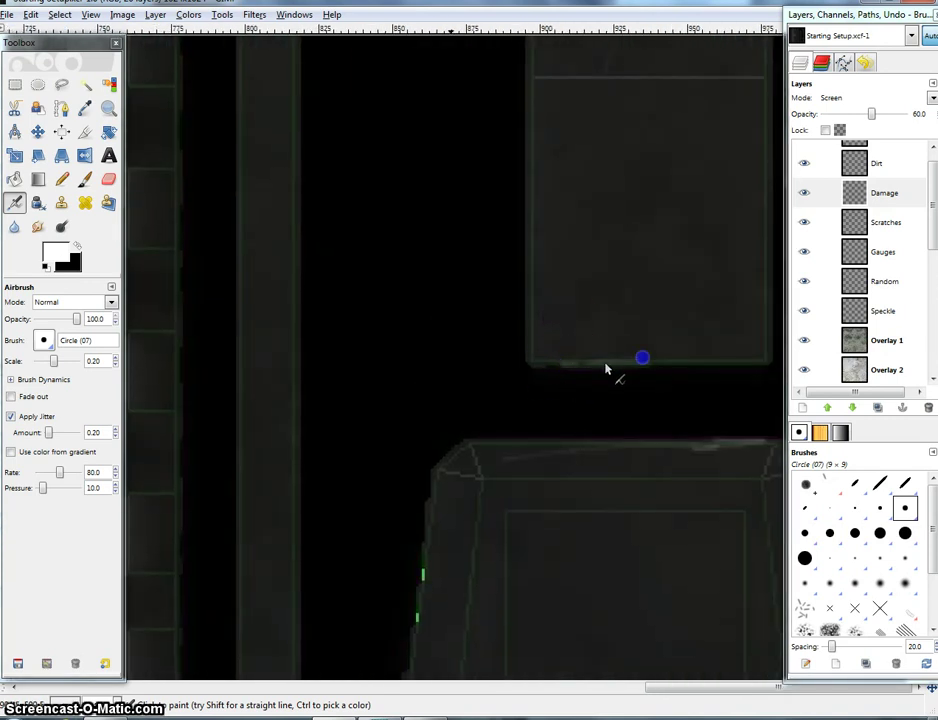
- Try painting straight white wear lines across two neighbouring crosswise edges of the rail
scroll(416, 294, "left", 7)
scroll(416, 294, "left", 4)
mouse_move(420, 412)
left_mouse_down()
mouse_move(651, 412)
mouse_move(714, 416)
left_mouse_up()
key("ctrl+z")
left_click(421, 414)
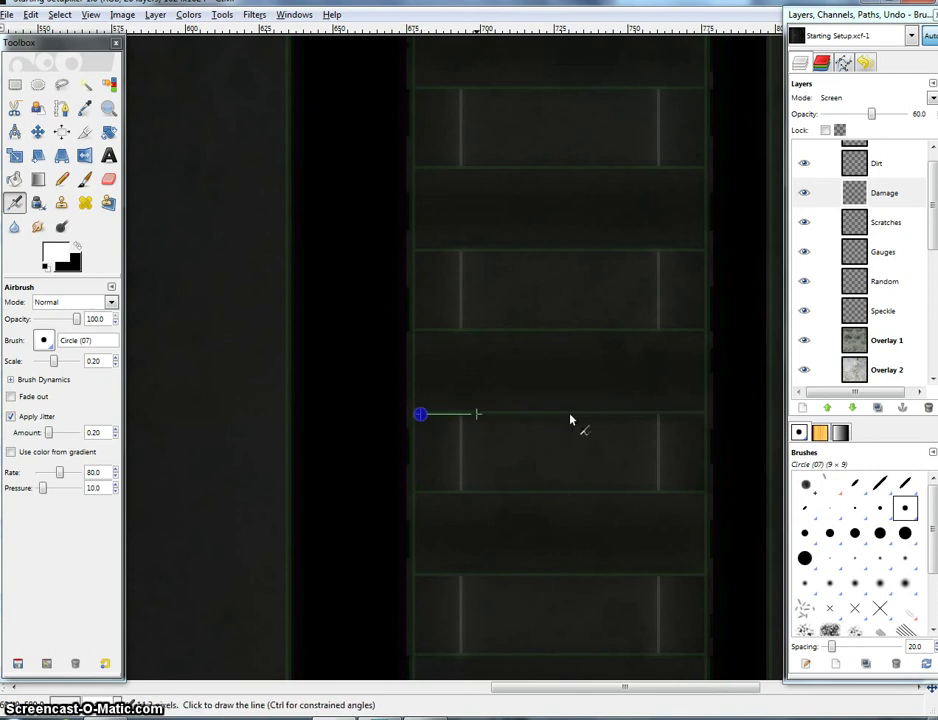
left_click(716, 414, "shift")
left_click(421, 494)
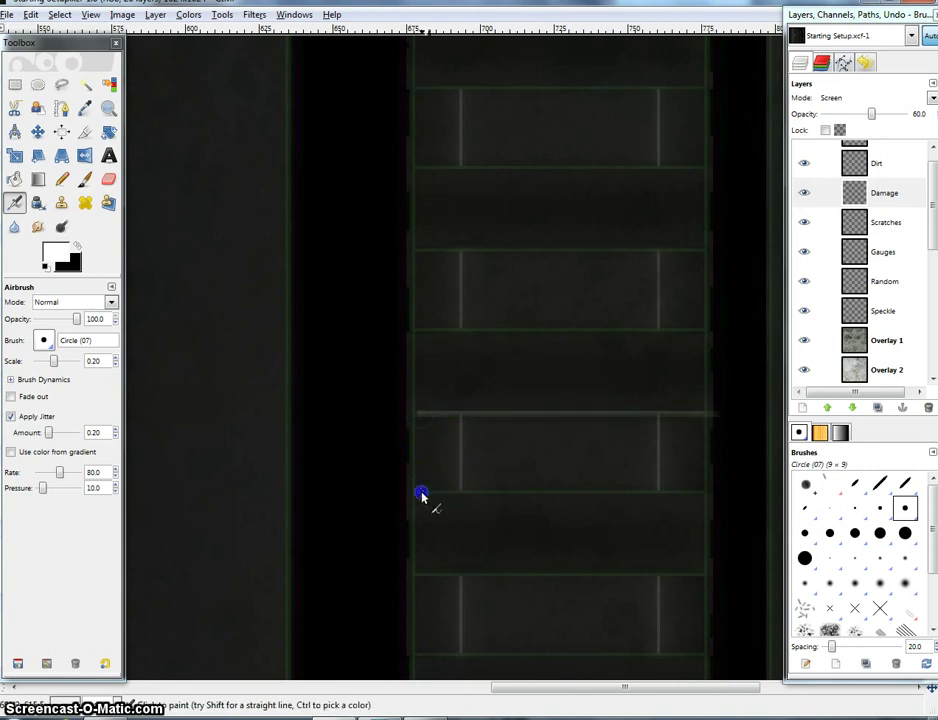
left_click(705, 491, "shift")
- Check the rail lines with the overlay template layer hidden, show the layer again and undo the lines
left_click_drag(696, 553, 664, 497)
scroll(806, 170, "up", 1)
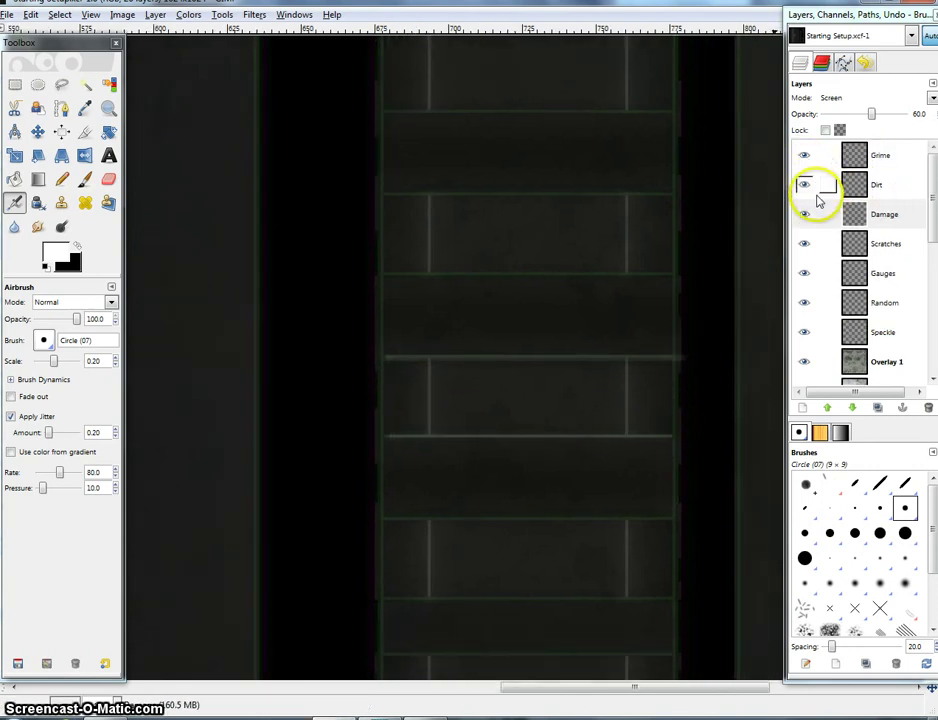
scroll(817, 199, "down", 3)
left_click(804, 345)
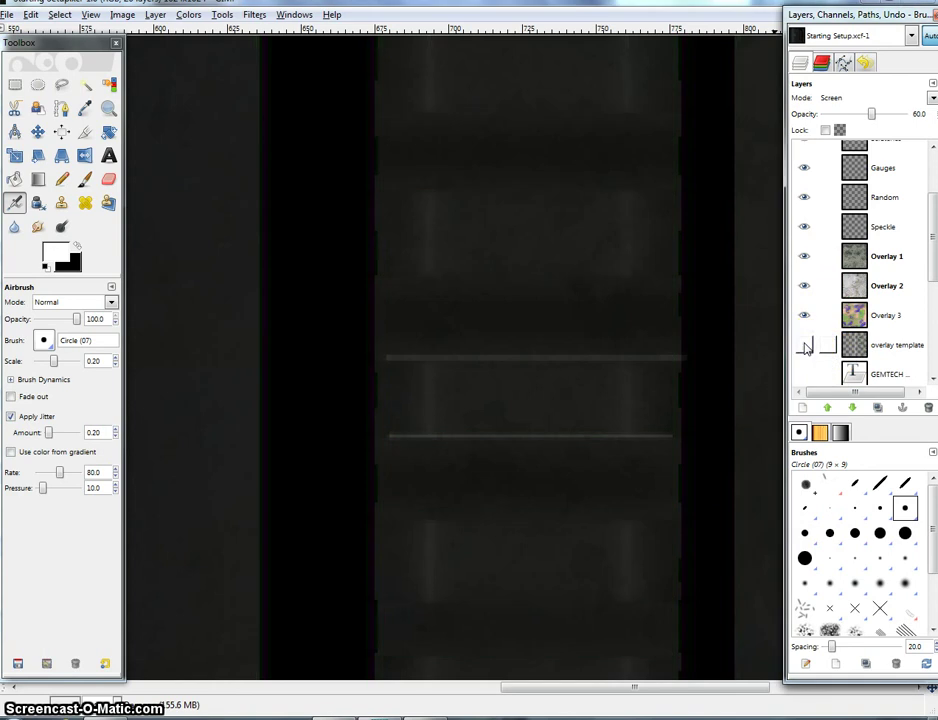
left_click(804, 345)
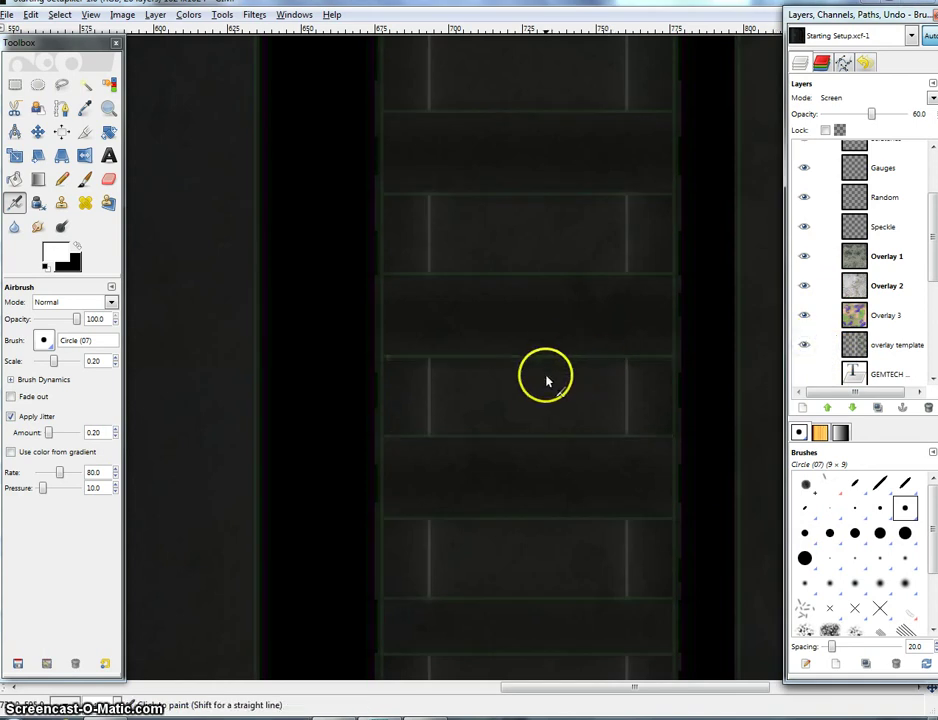
- Try a short jittered wear stroke along a crosswise rail edge, and undo it
scroll(546, 377, "up", 2)
left_click(484, 370, "ctrl")
left_click_drag(436, 329, 509, 329)
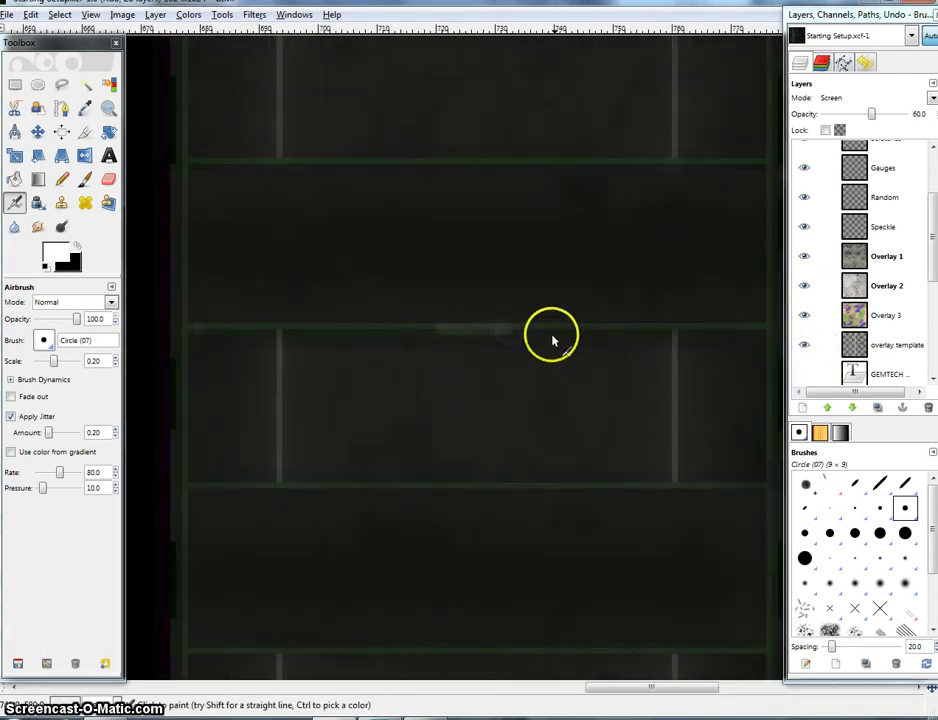
key("ctrl+z")
- Set the Airbrush scale to 0.10 and paint faint wear along several crosswise edges of the rail
left_click_drag(103, 360, 46, 356)
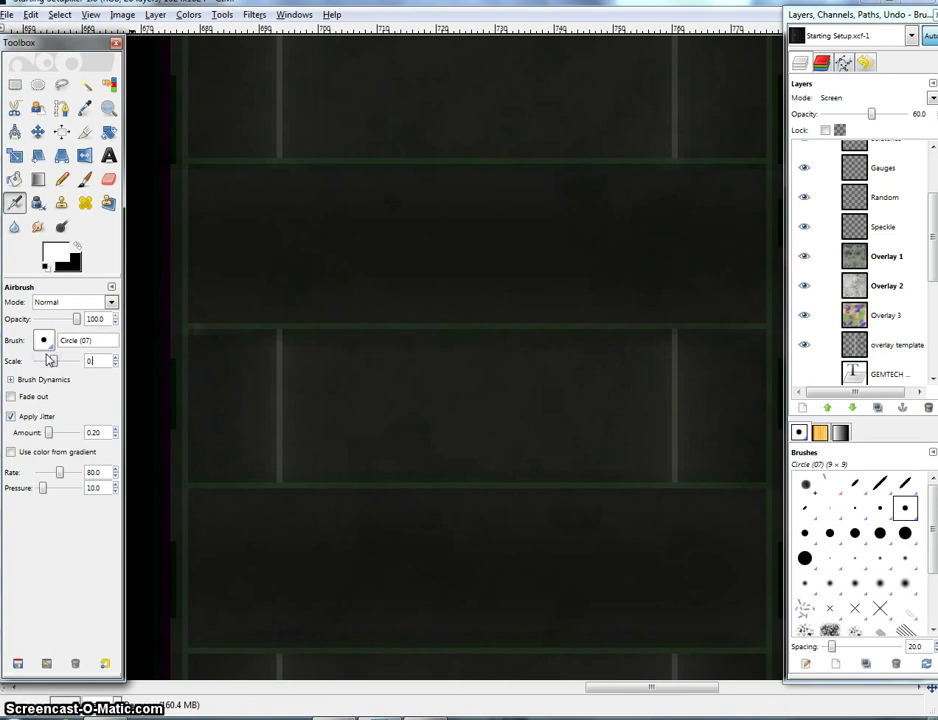
left_click_drag(308, 328, 421, 323)
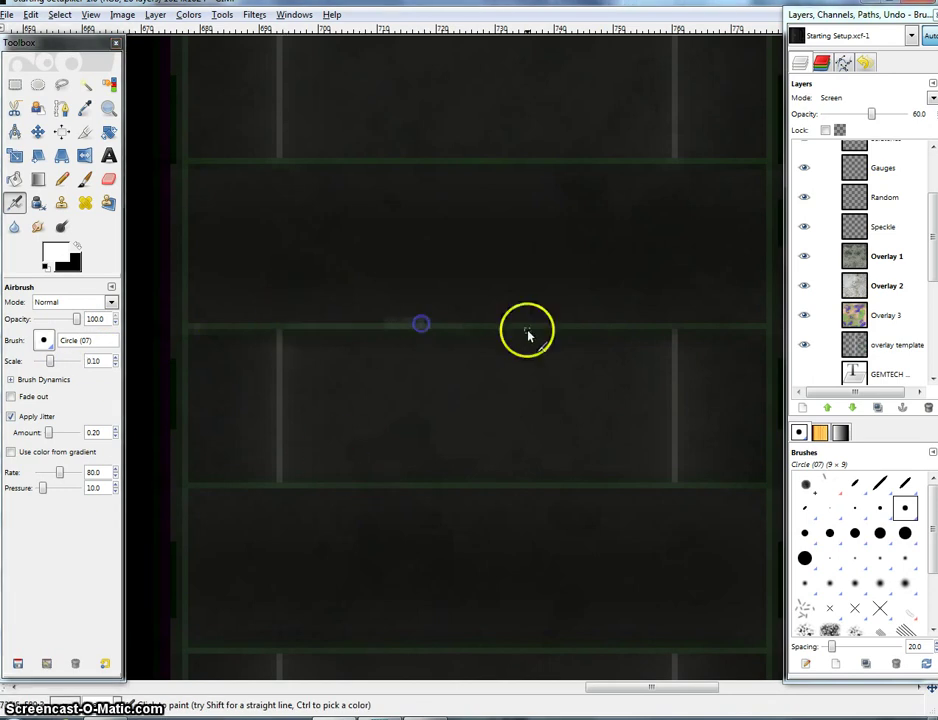
left_click_drag(632, 163, 432, 170)
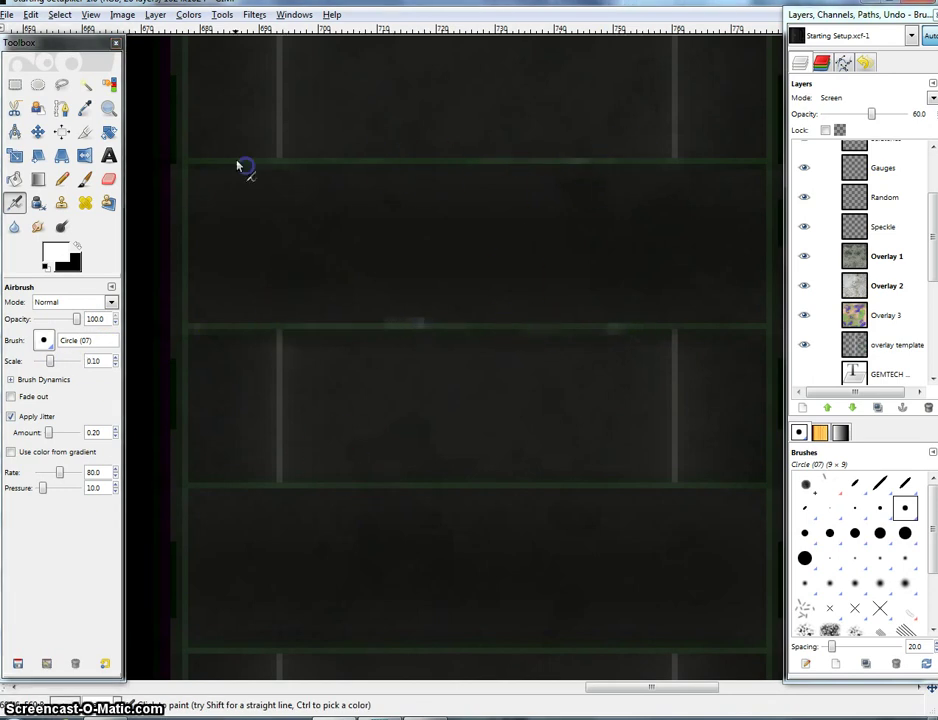
left_click_drag(237, 162, 119, 155)
mouse_move(482, 97)
left_mouse_down()
mouse_move(417, 274)
mouse_move(551, 413)
left_mouse_up()
left_click_drag(520, 254, 753, 260)
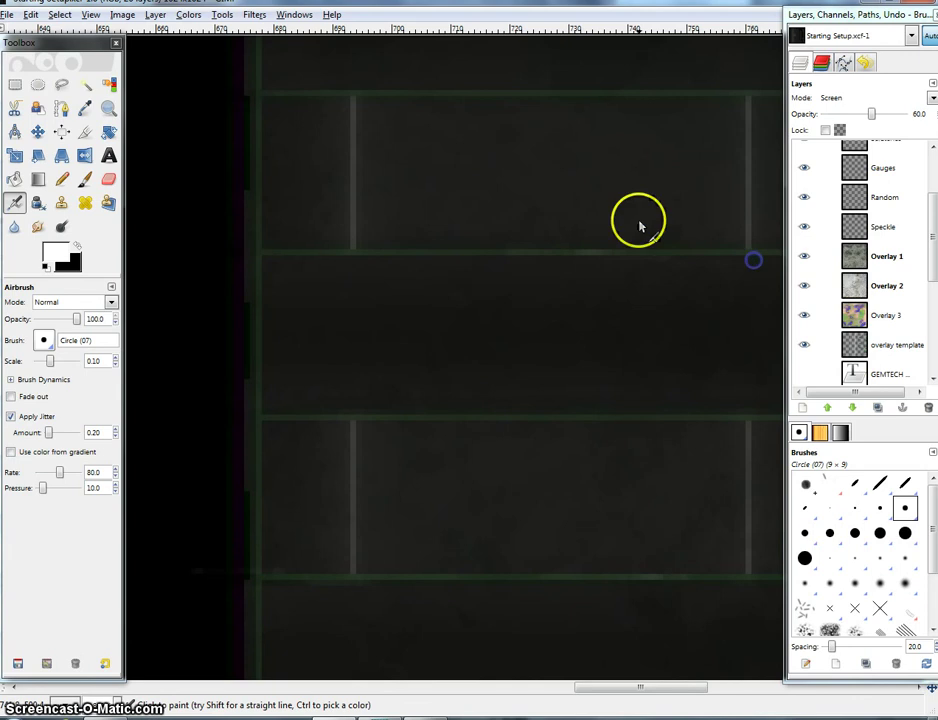
- Paint faint wear down the right and left side edges of the rail between the crosswise lines
mouse_move(630, 228)
left_mouse_down()
mouse_move(419, 419)
mouse_move(430, 450)
left_mouse_up()
left_click_drag(429, 392, 444, 466)
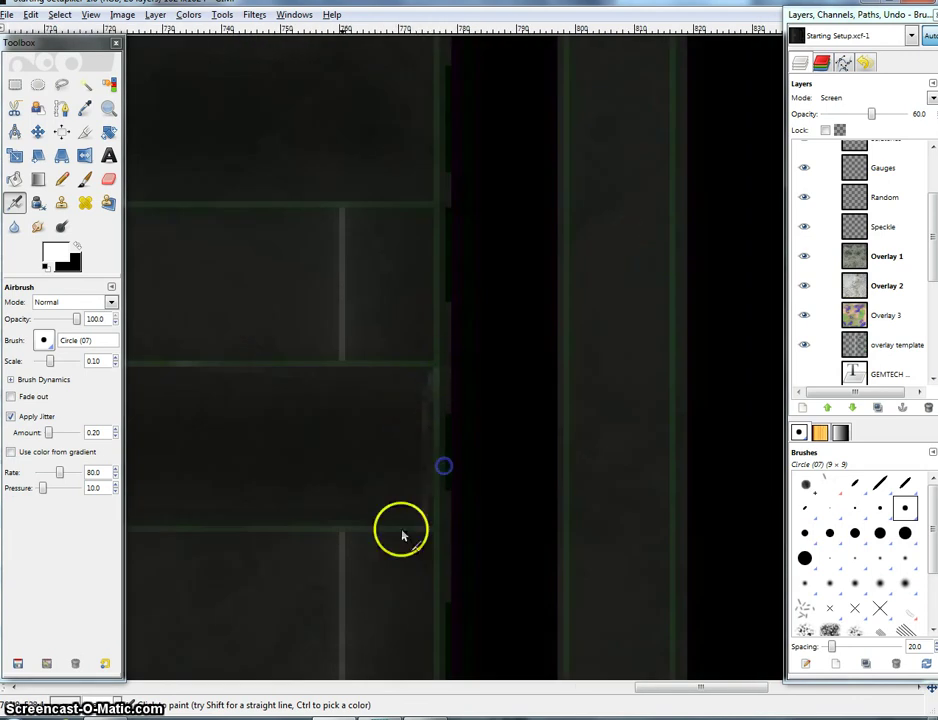
left_click_drag(305, 466, 661, 446)
left_click_drag(205, 370, 207, 398)
left_click_drag(286, 203, 282, 553)
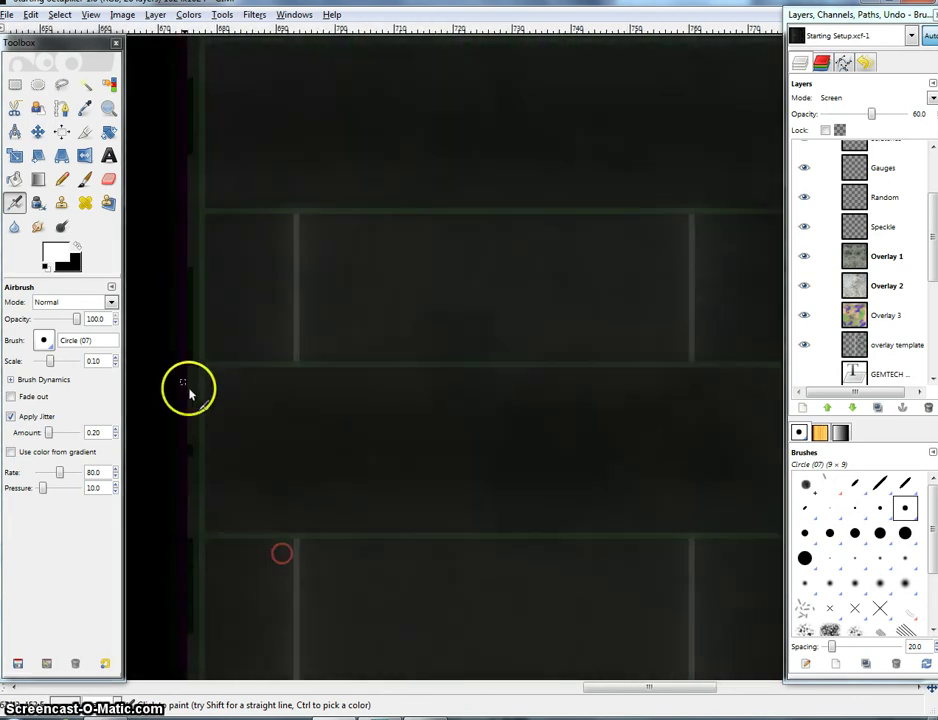
- Airbrush faint wear along several crosswise rail edges and up the right side edge beside one of them
mouse_move(208, 362)
left_mouse_down()
mouse_move(199, 413)
mouse_move(322, 370)
left_mouse_up()
left_click_drag(484, 376, 292, 399)
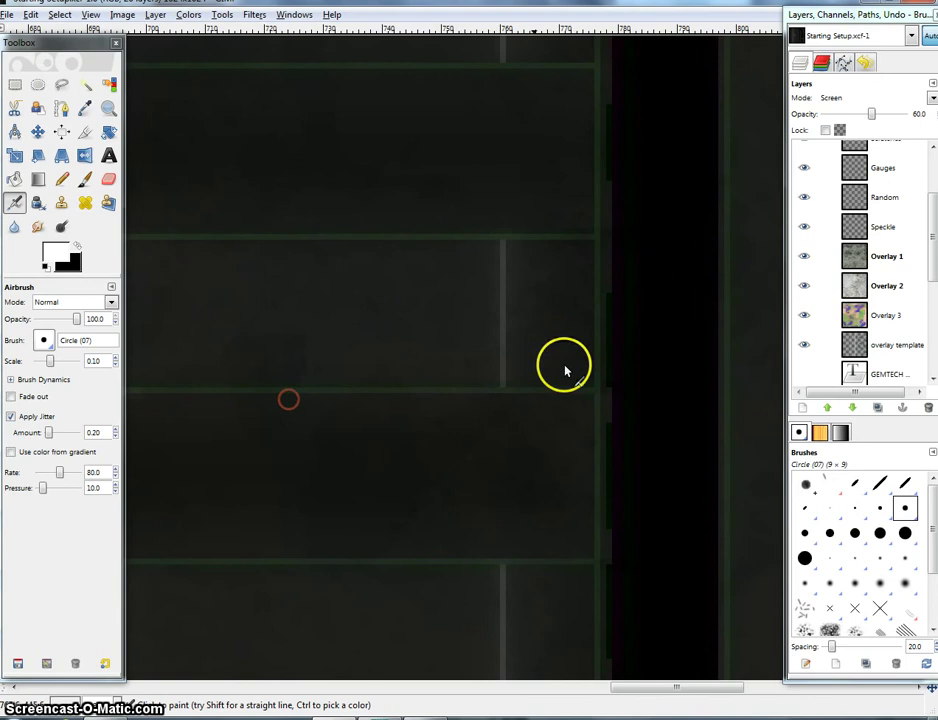
left_click_drag(459, 390, 464, 394)
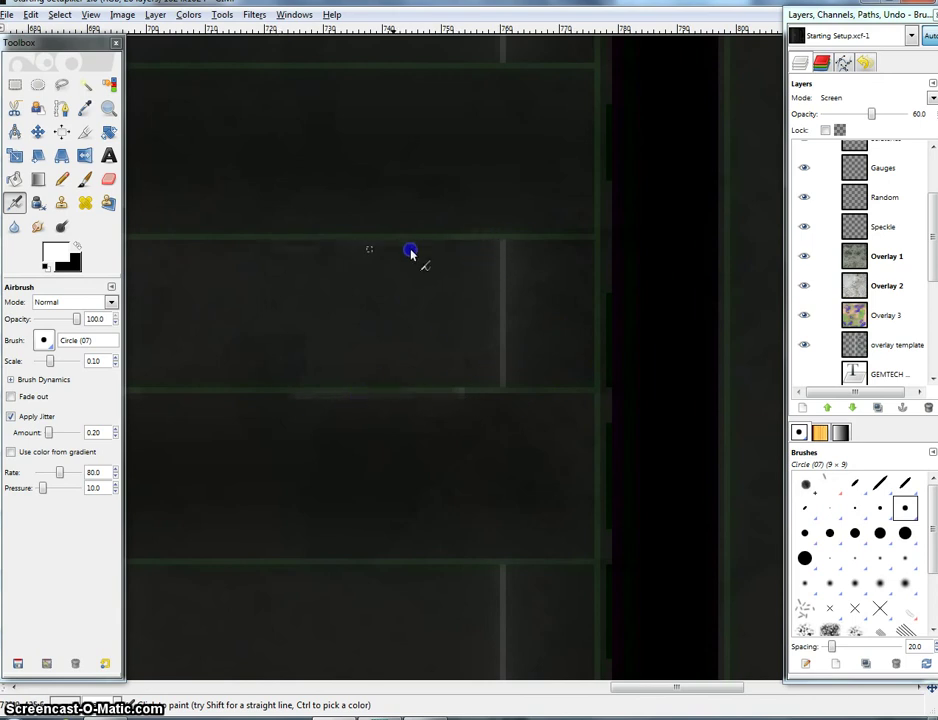
left_click_drag(449, 238, 436, 232)
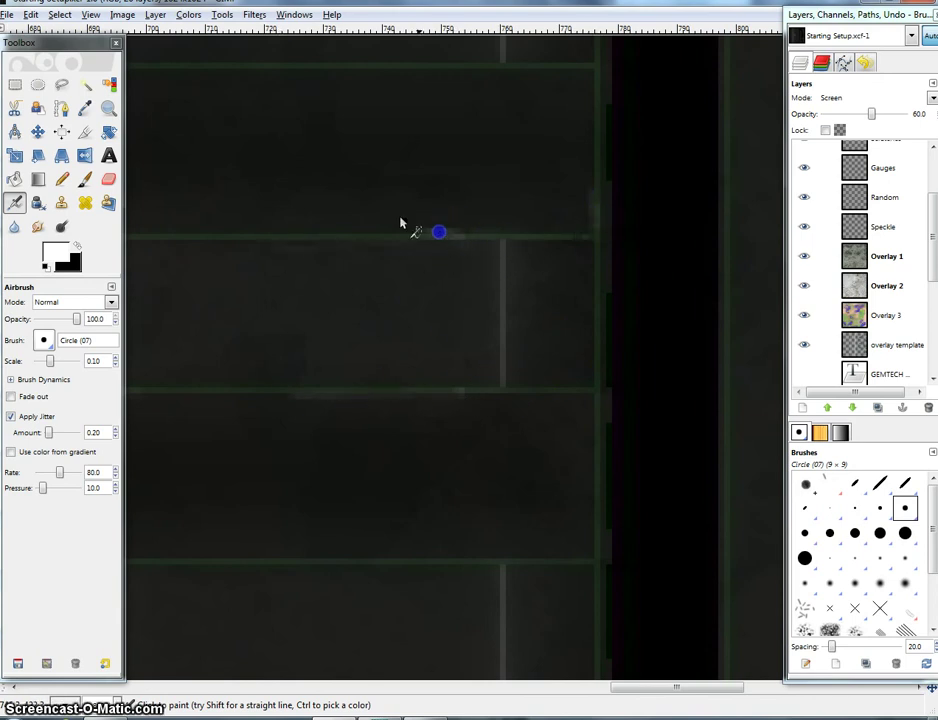
left_click_drag(388, 179, 542, 310)
mouse_move(454, 206)
left_mouse_down()
mouse_move(506, 212)
mouse_move(563, 397)
left_mouse_up()
left_click_drag(358, 249, 384, 249)
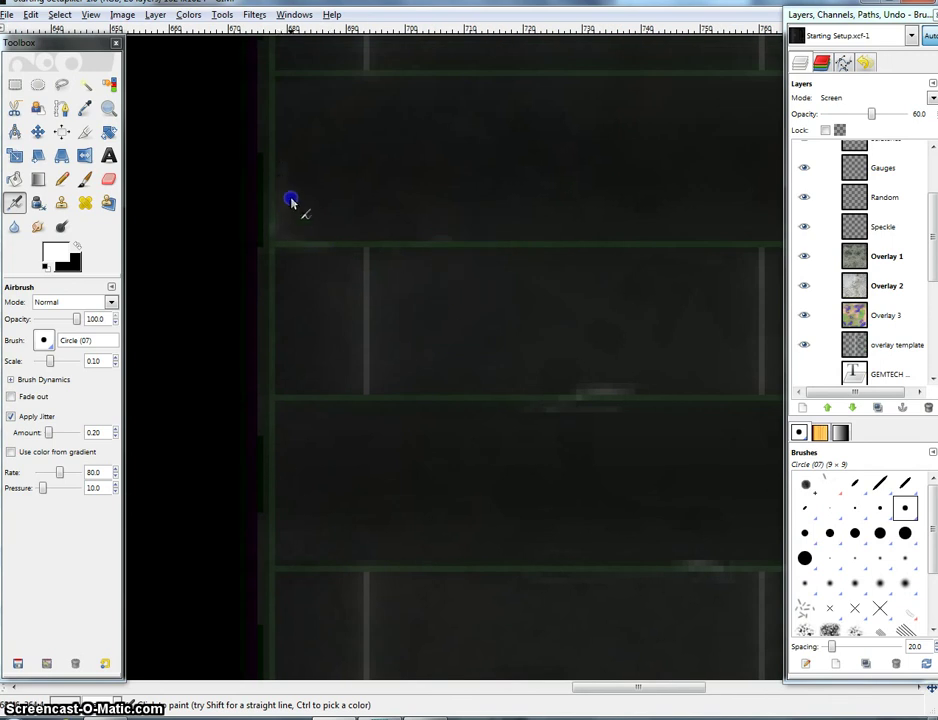
- Add faint wear to the rail's left side edge and the two crosswise edges just below the upper screw
left_click_drag(291, 200, 279, 187)
left_click_drag(314, 52, 314, 304)
left_click_drag(388, 210, 239, 486)
left_click_drag(382, 334, 470, 320)
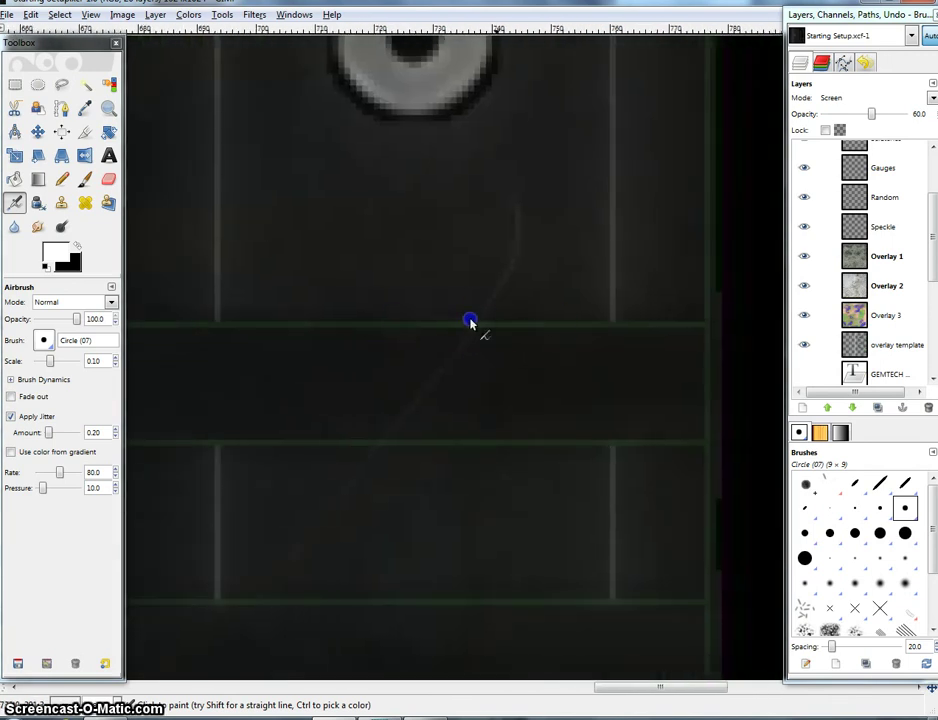
left_click(524, 441)
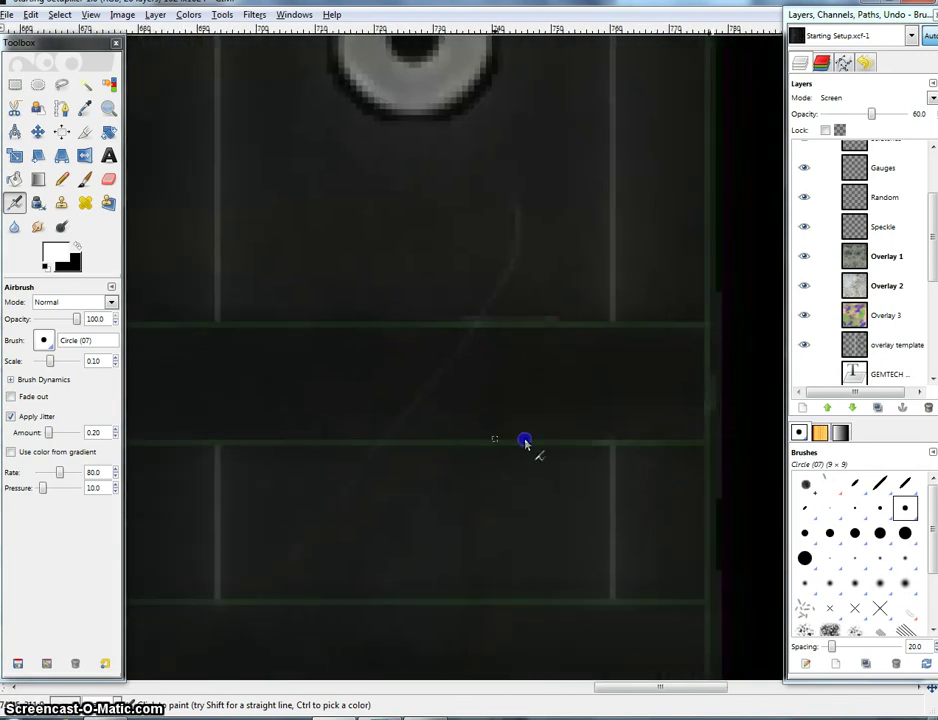
- Paint faint broken wear marks around the outer rim of the screw at the rail's upper end
left_click_drag(480, 523, 544, 367)
left_click_drag(538, 454, 530, 614)
left_click_drag(545, 400, 551, 632)
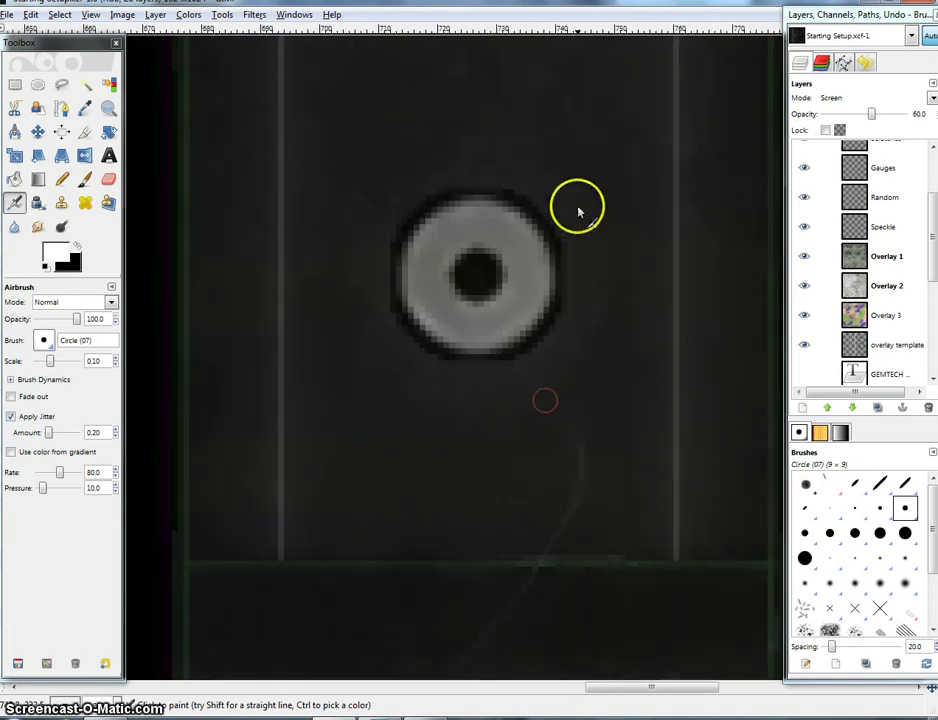
left_click(568, 241)
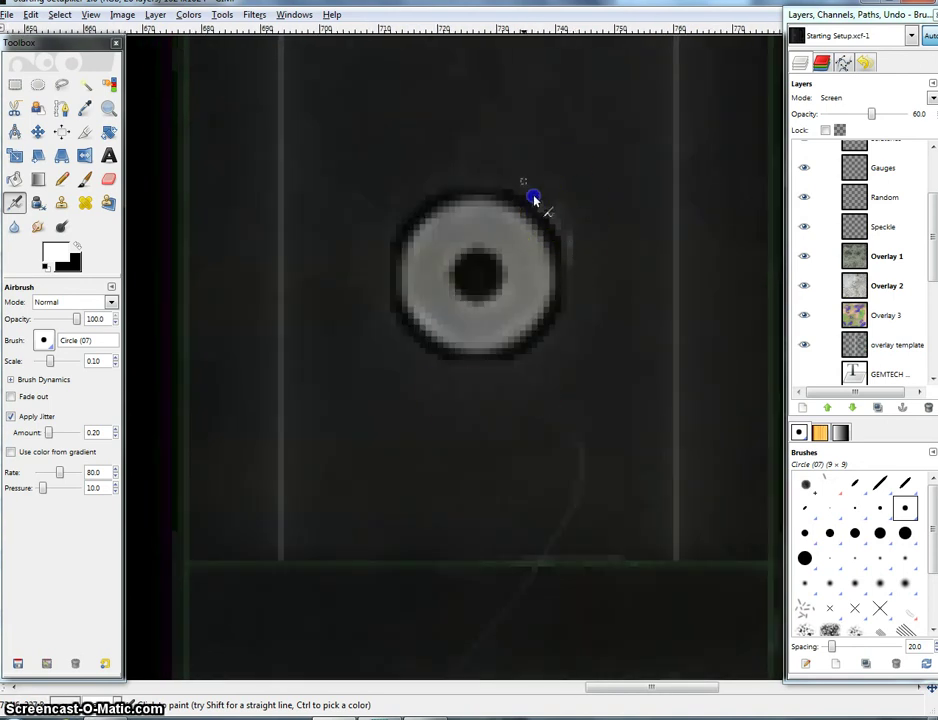
left_click(474, 370)
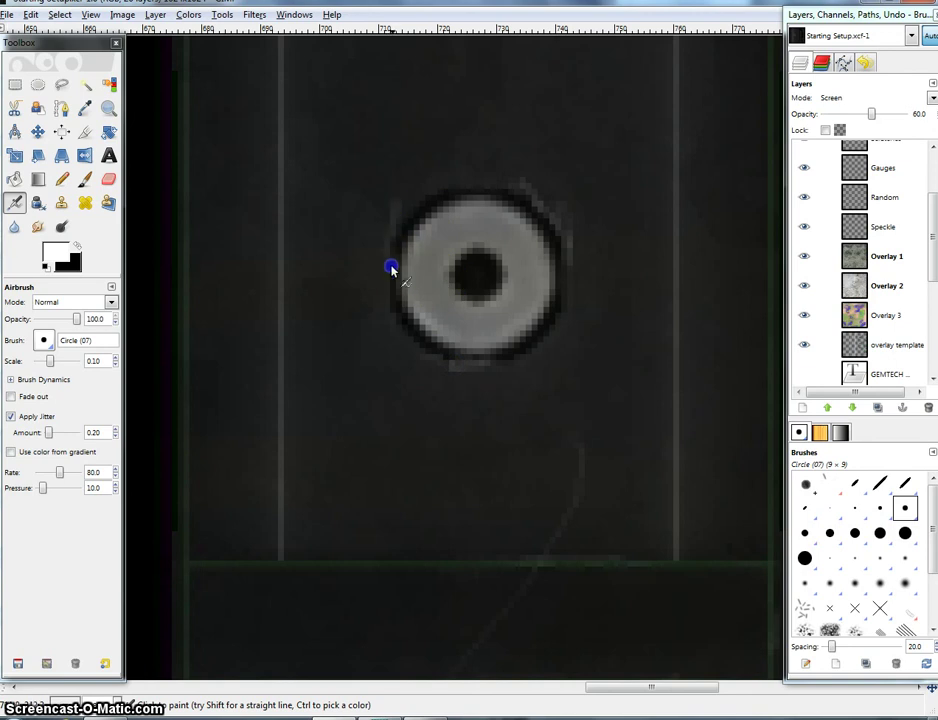
- Paint faint wear on the lower rail's left side edge and around the rim of the lower screw
scroll(509, 335, "down", 4)
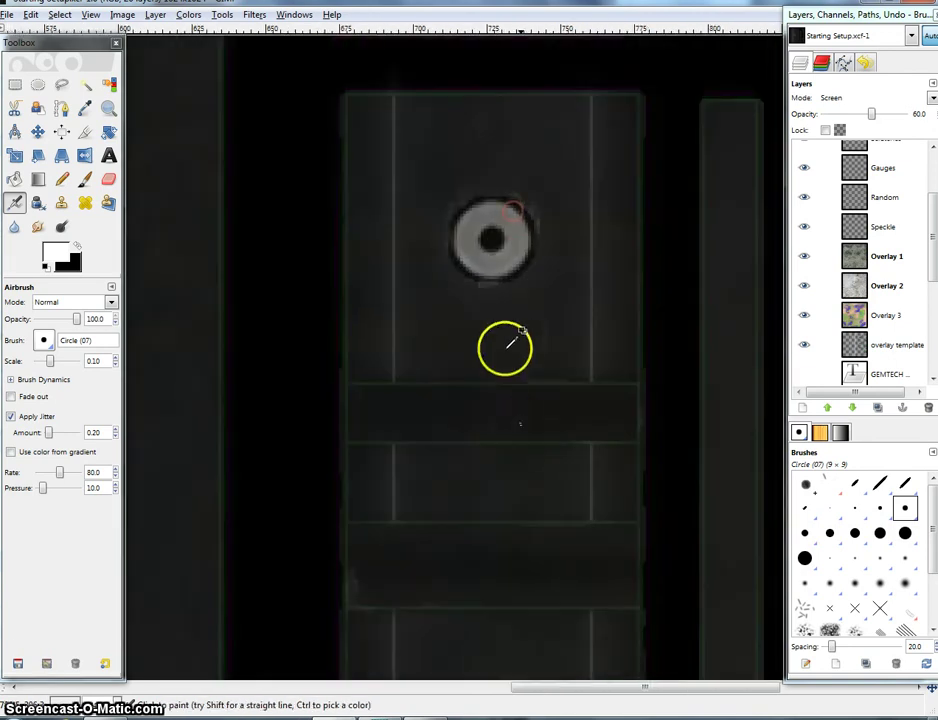
scroll(483, 347, "up", 4)
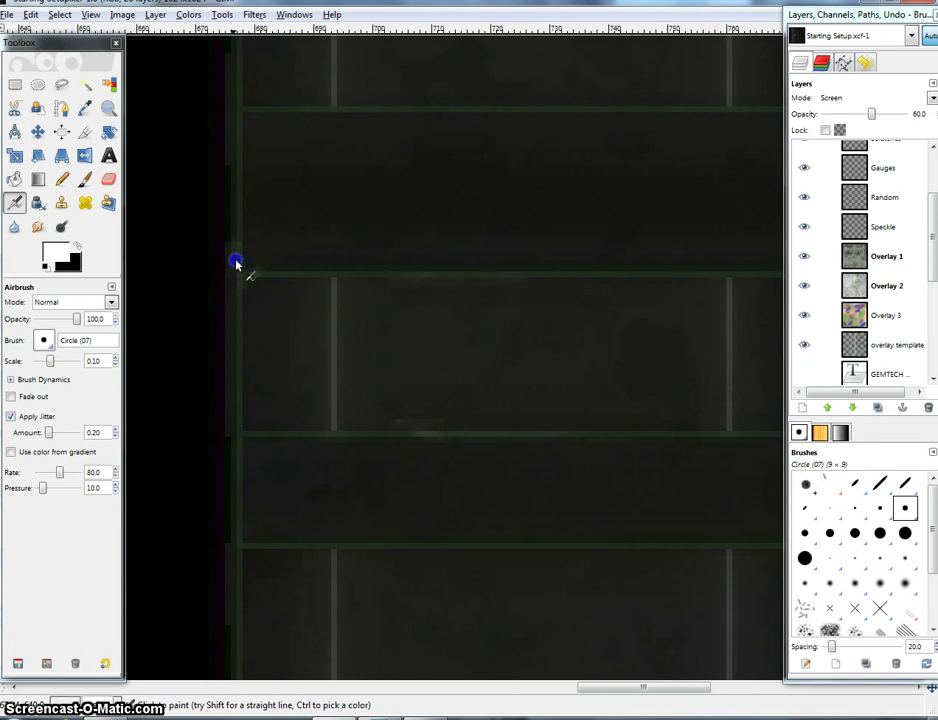
left_click_drag(236, 262, 308, 2)
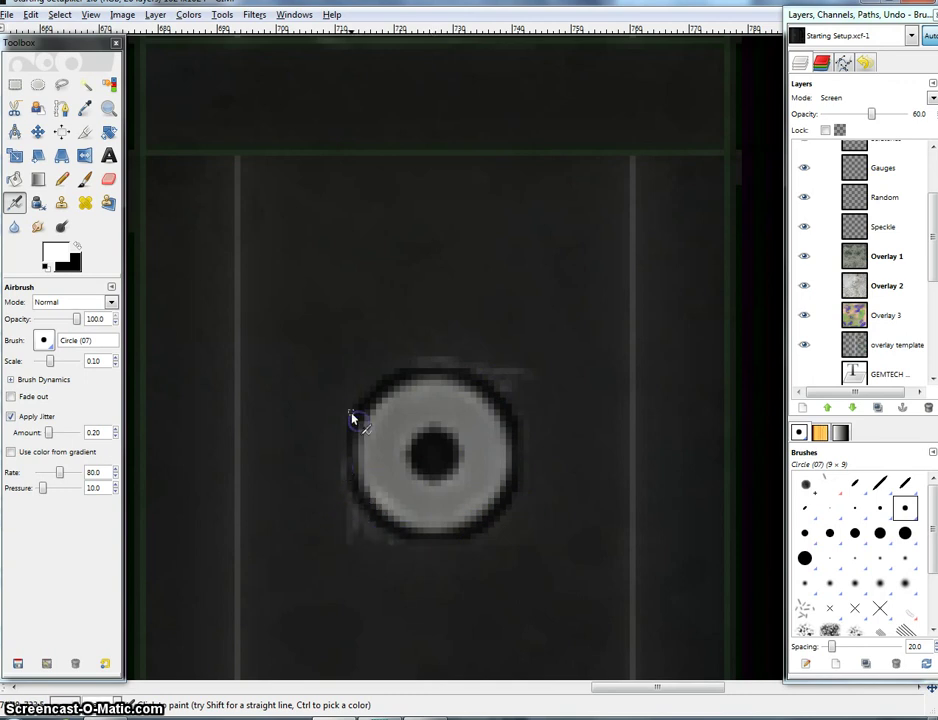
- Paint faint wear around the rims of the two left screws on the four-screw panel above the EOTech logo
left_click_drag(528, 410, 412, 398)
scroll(412, 398, "down", 1)
left_click_drag(636, 358, 354, 329)
scroll(354, 329, "down", 1)
left_click_drag(574, 436, 333, 288)
scroll(333, 288, "up", 1)
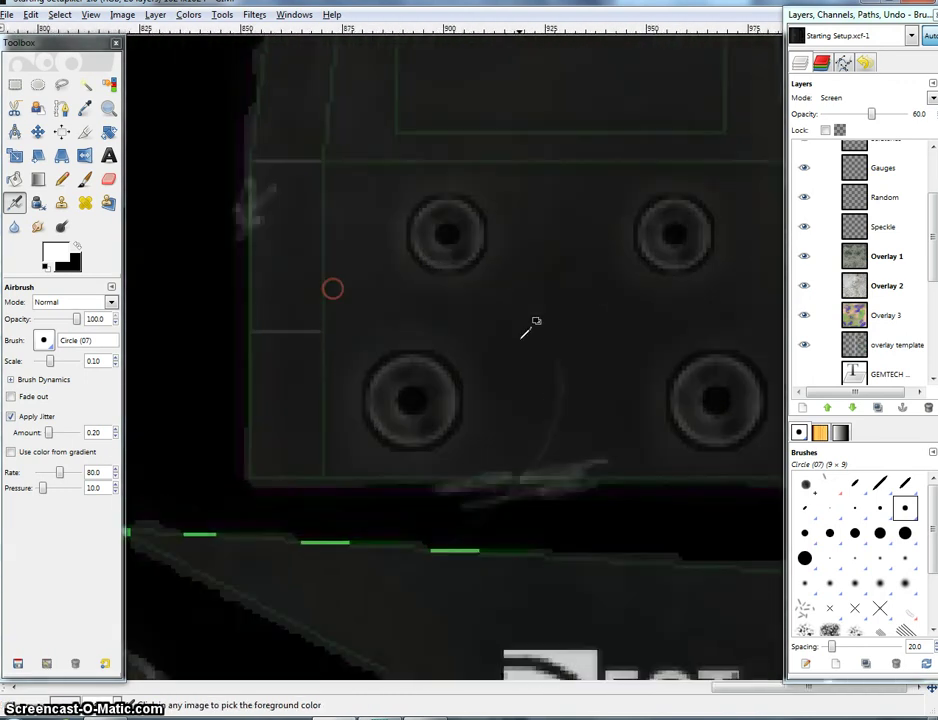
scroll(536, 321, "up", 2)
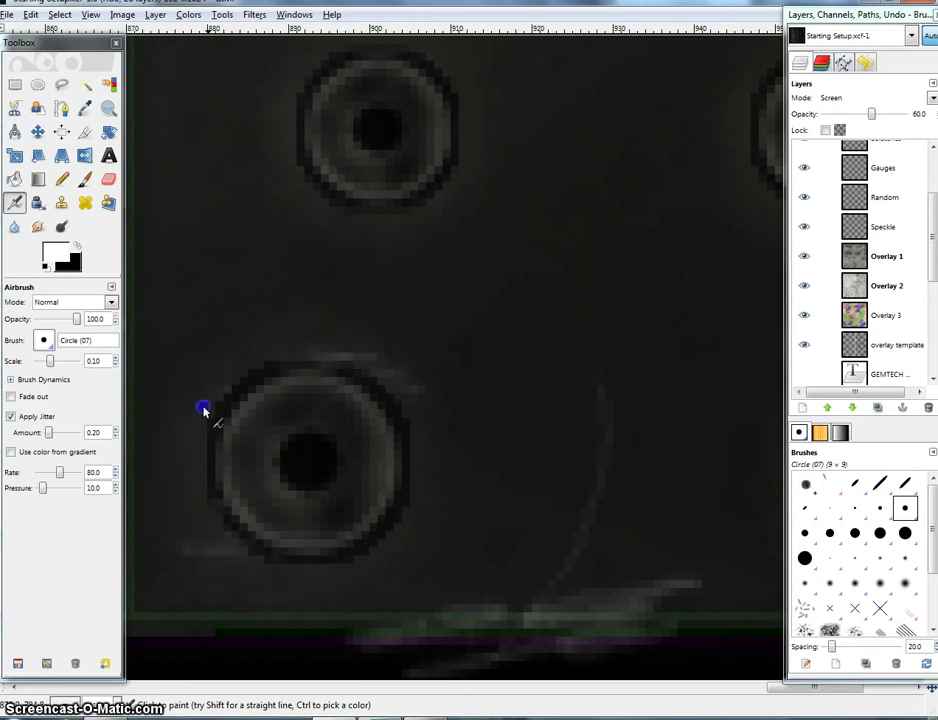
left_click(457, 172)
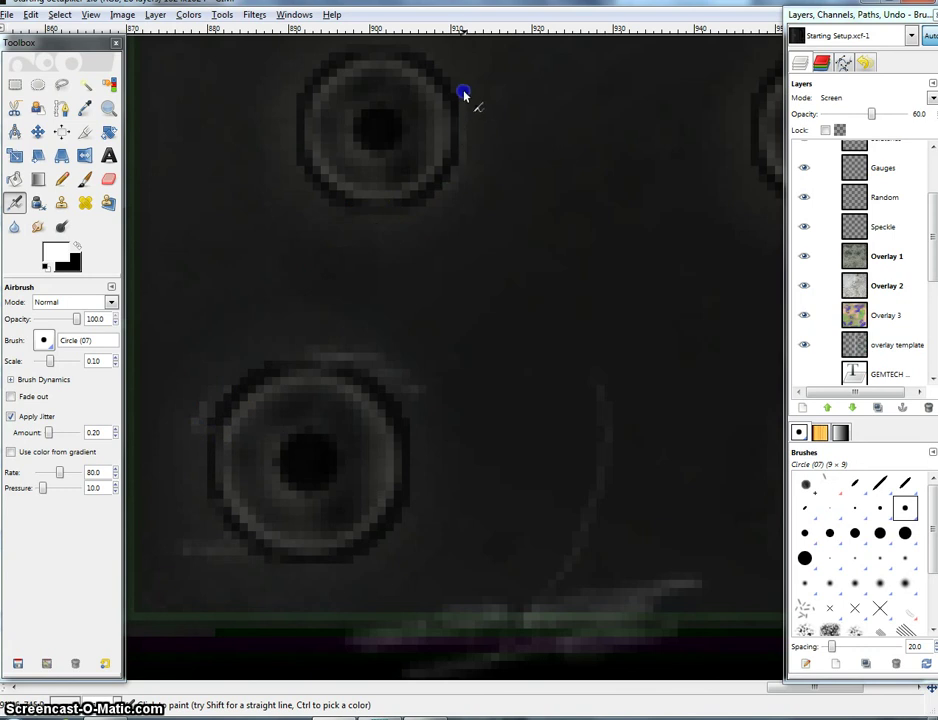
left_click_drag(342, 171, 391, 274)
left_click(350, 198)
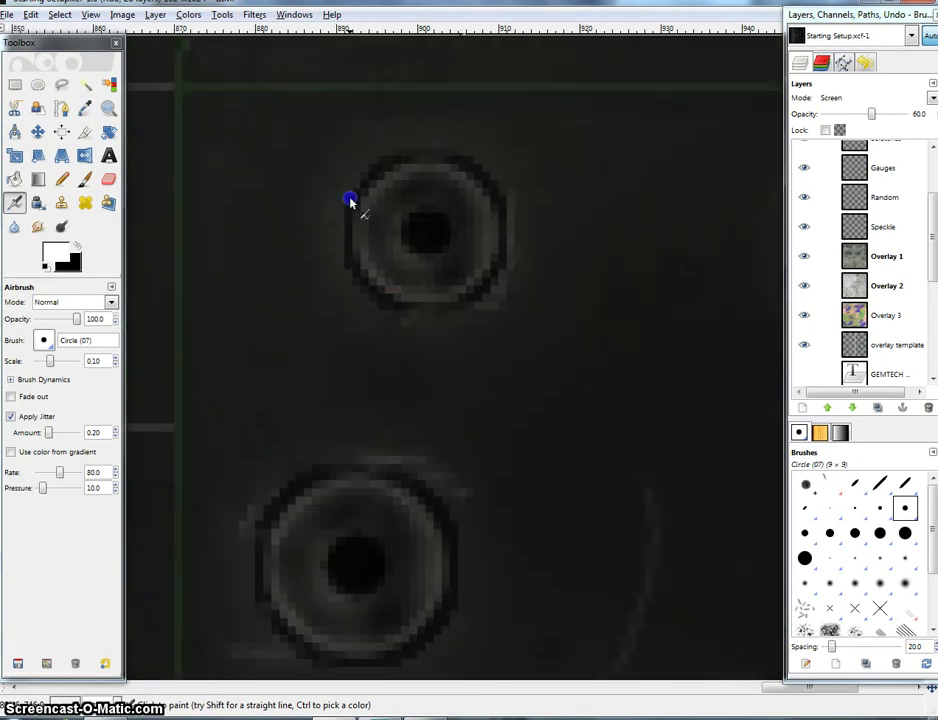